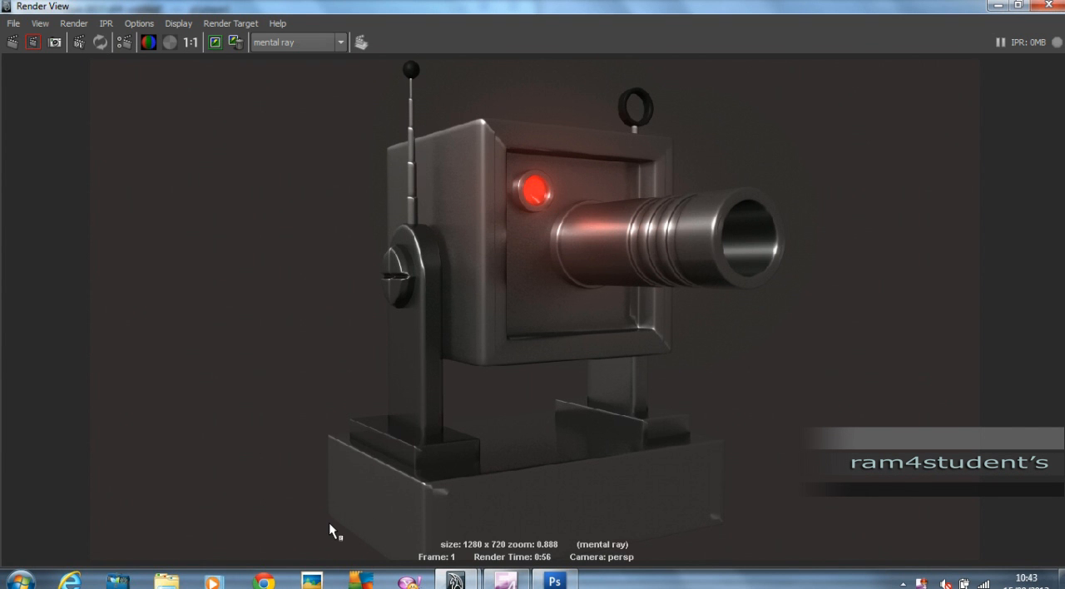
Examine the finished robot's render and its model from the opposite side, and close the render.
left_click(998, 5)
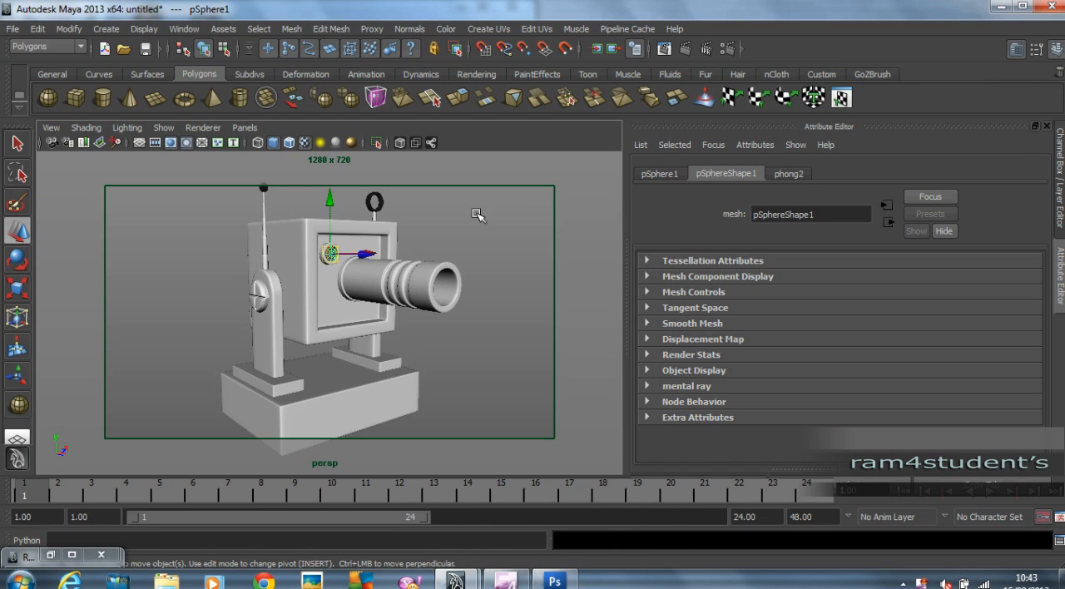
left_click_drag(482, 242, 318, 259, "alt")
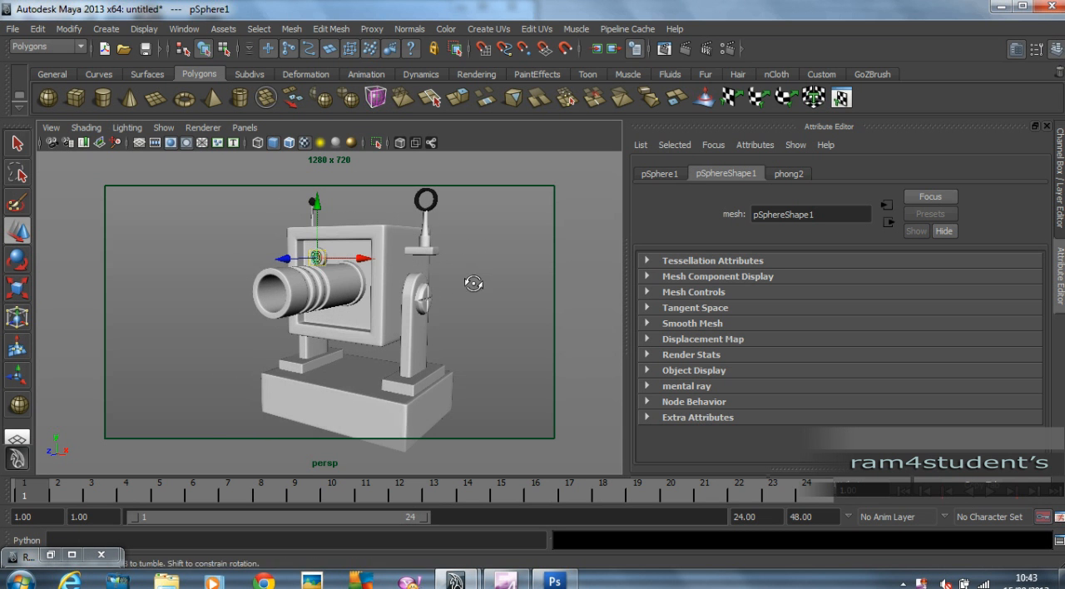
left_click(50, 552)
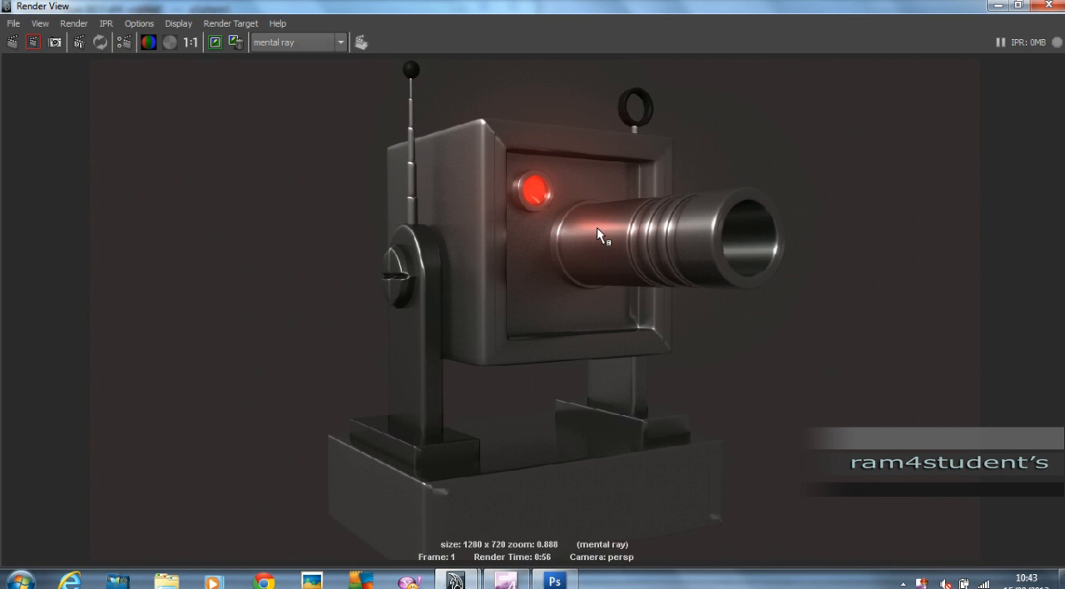
left_click(1048, 7)
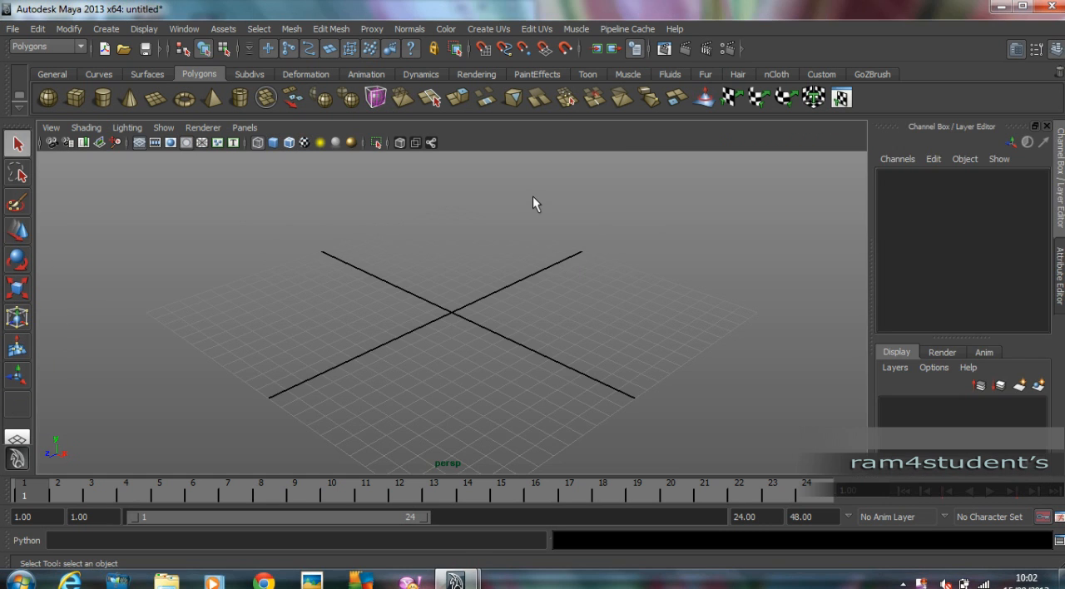
Draw a polygon cube on the grid, about 10.4 wide, 11.3 high and 10.5 deep.
left_click(75, 98)
left_click_drag(584, 336, 473, 336, "alt")
left_click_drag(426, 281, 529, 185)
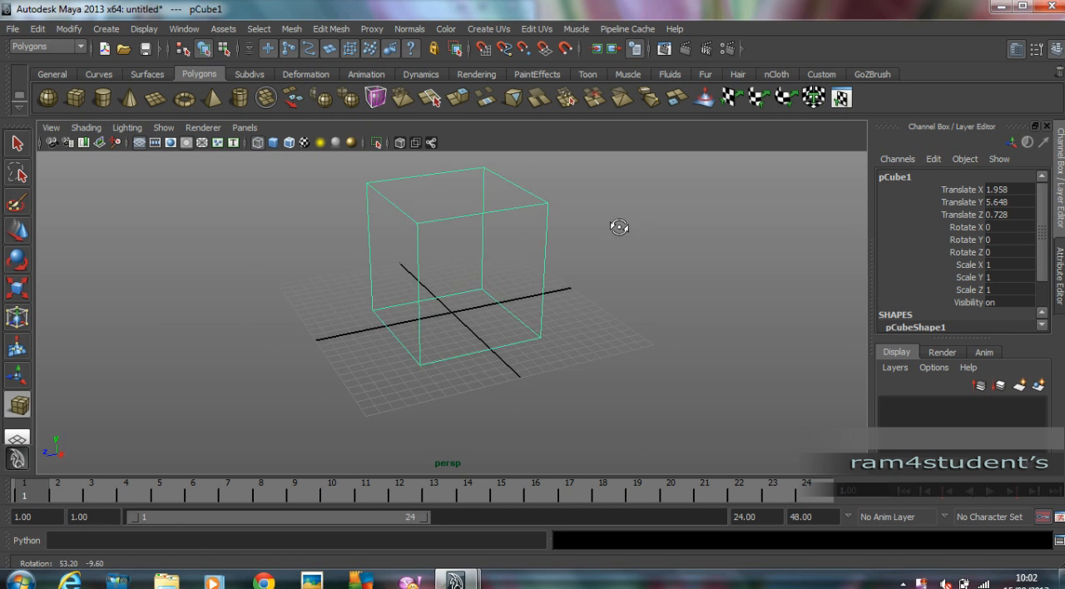
left_click(17, 232)
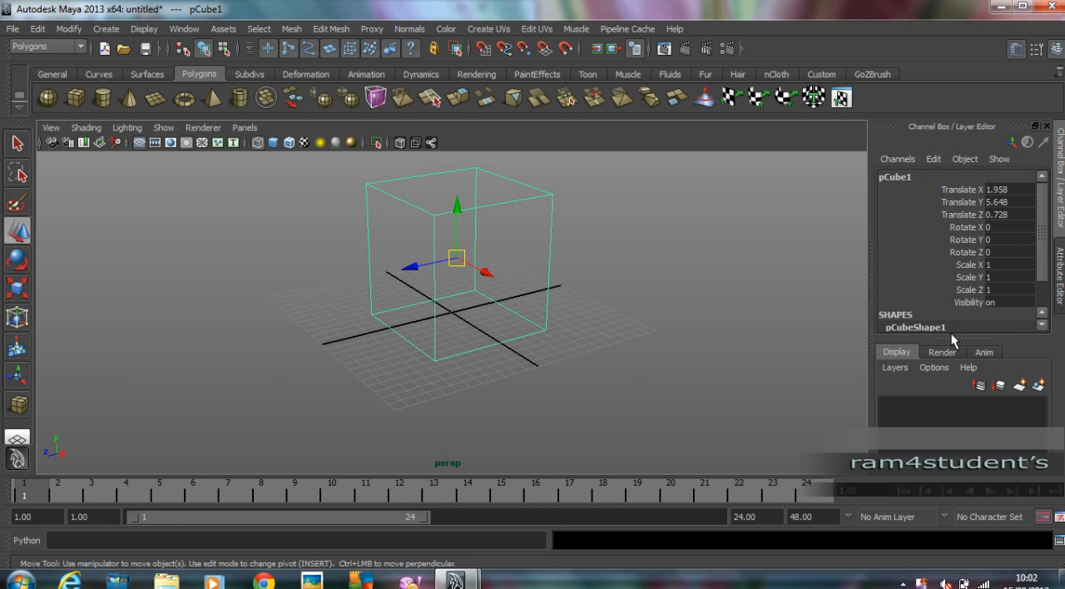
Set the cube's width, height and depth all to 10.
left_click_drag(950, 336, 958, 420)
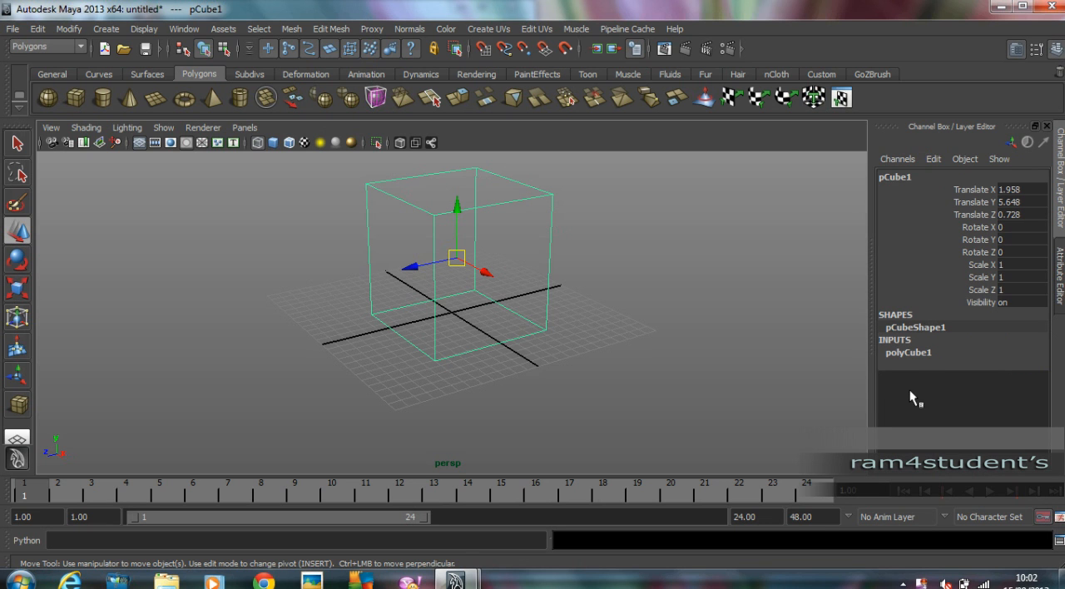
left_click(915, 353)
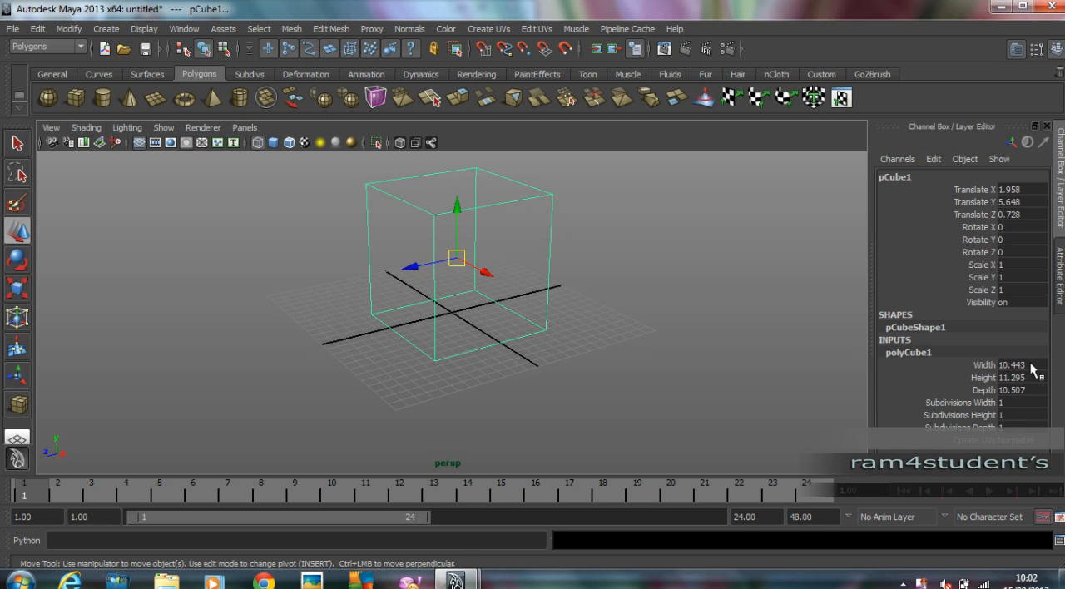
left_click_drag(1031, 367, 1036, 391)
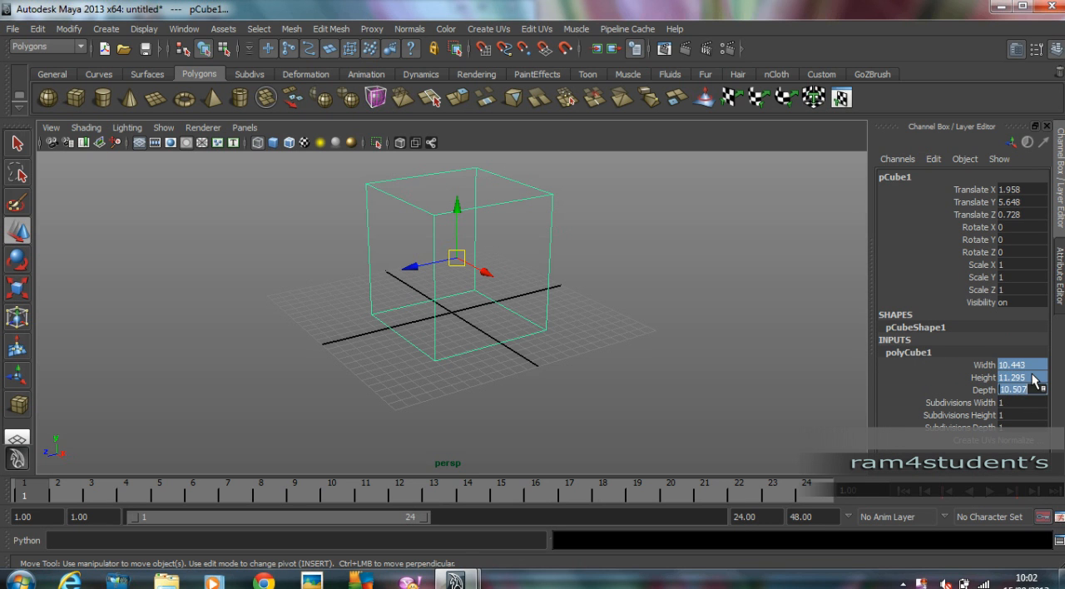
type("10")
key("Return")
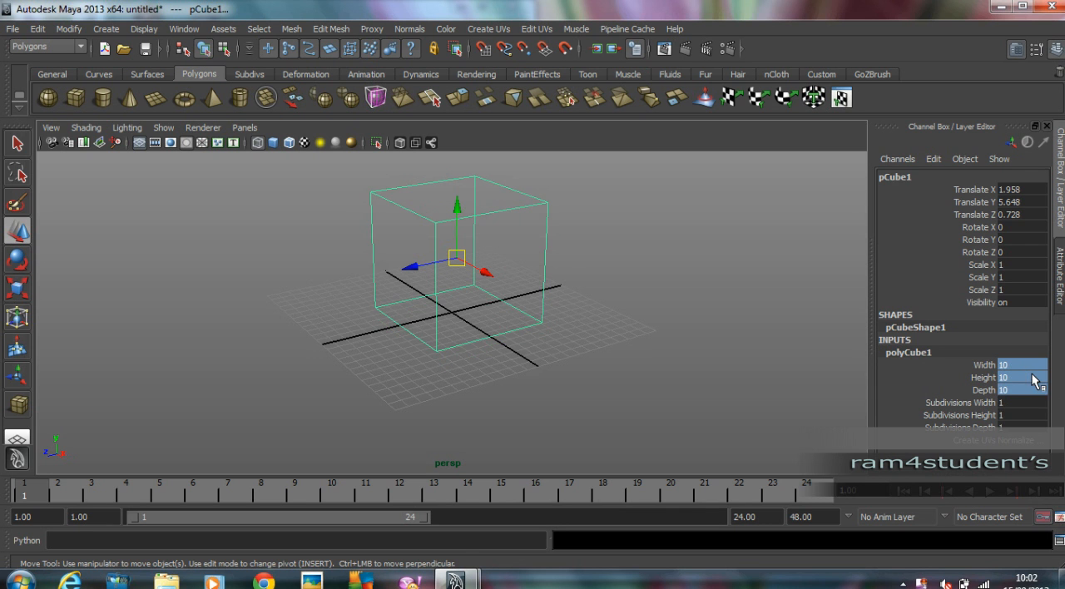
Display the cube in smooth shading with wireframe on shaded.
left_click(751, 264)
mouse_move(352, 272)
left_mouse_down("alt")
mouse_move(751, 264)
mouse_move(625, 264)
mouse_move(588, 299)
left_mouse_up("alt")
key("5")
scroll(477, 299, "up", 2)
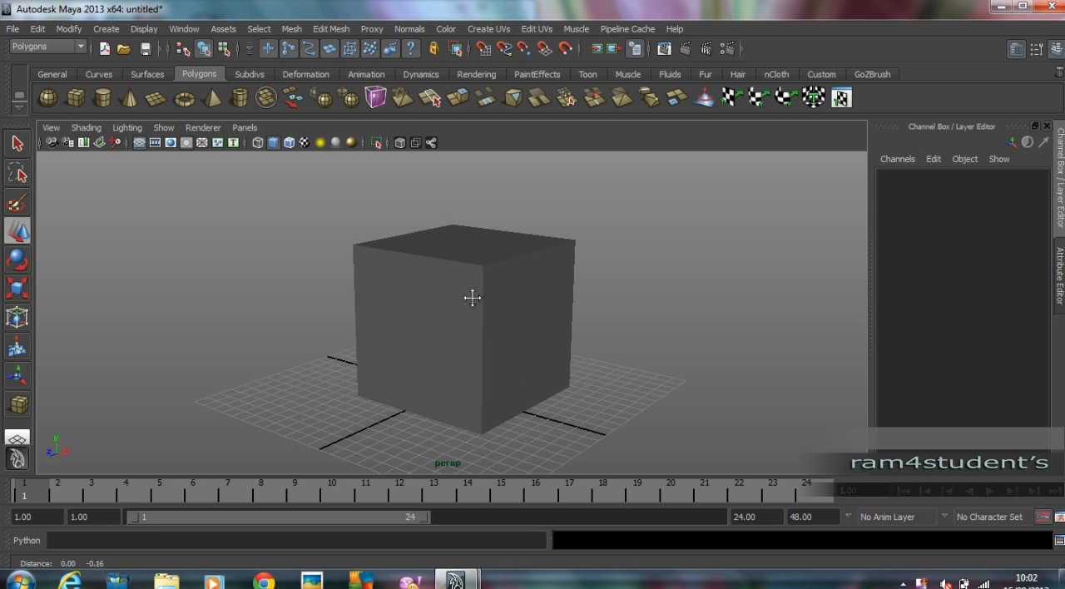
middle_click_drag(475, 300, 472, 295, "alt")
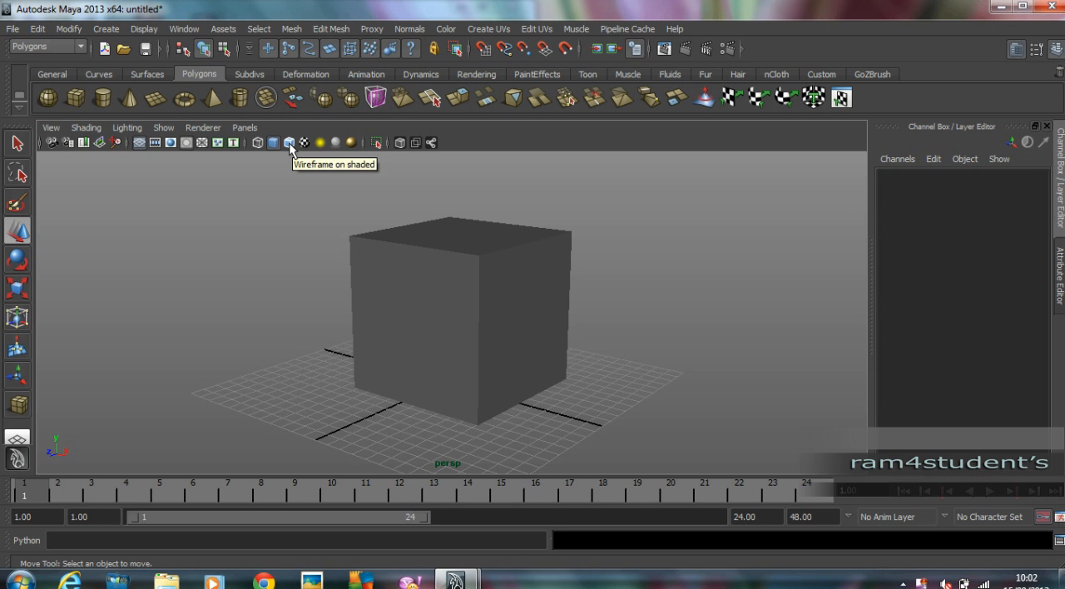
left_click(290, 144)
left_click_drag(649, 320, 581, 308, "alt")
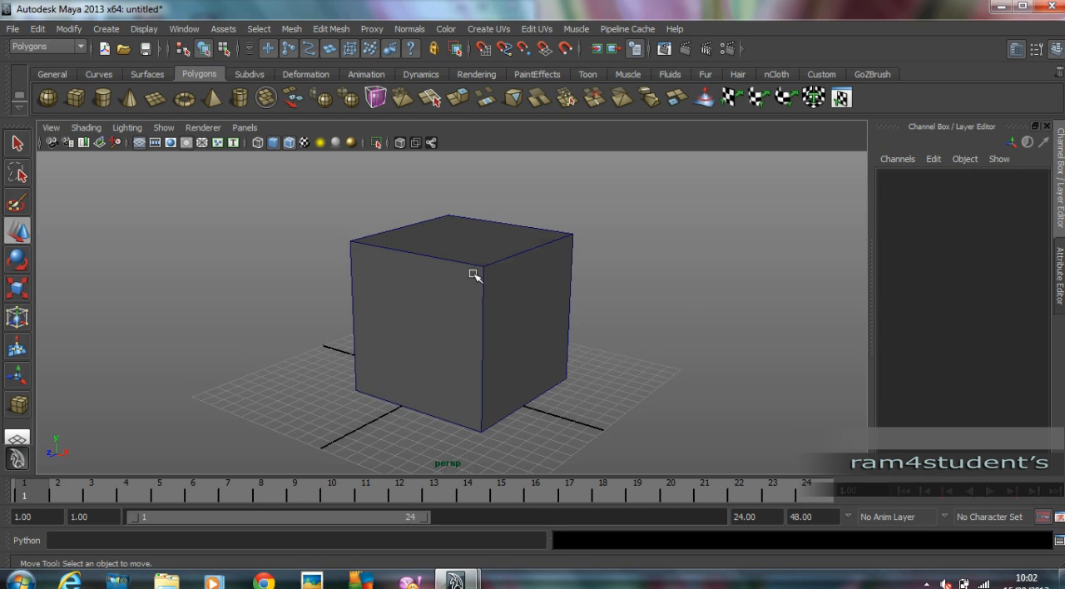
left_click_drag(566, 356, 564, 351, "alt")
left_click(435, 328)
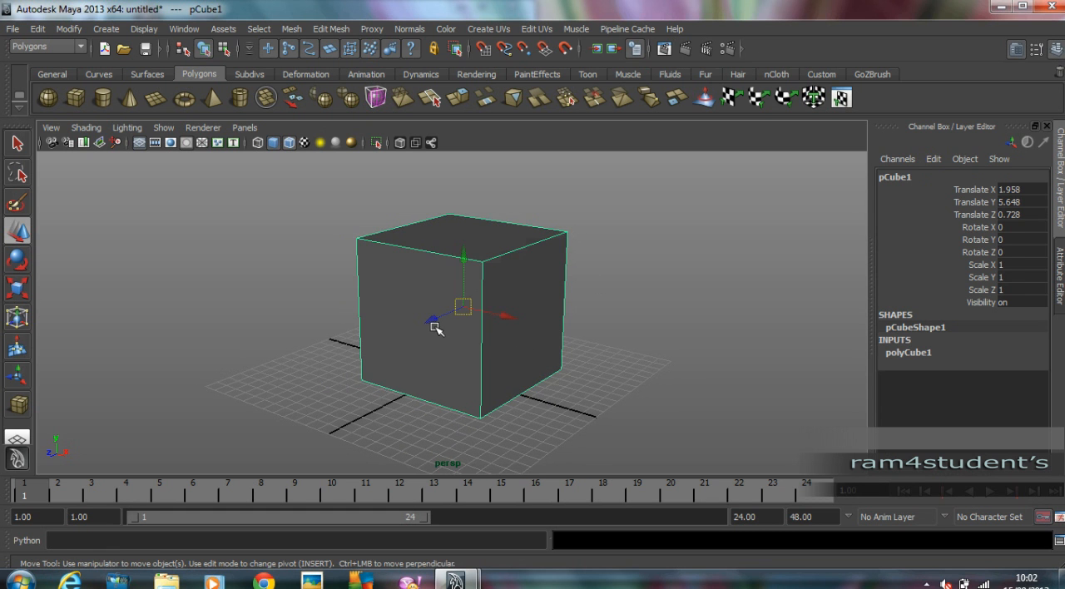
key("3")
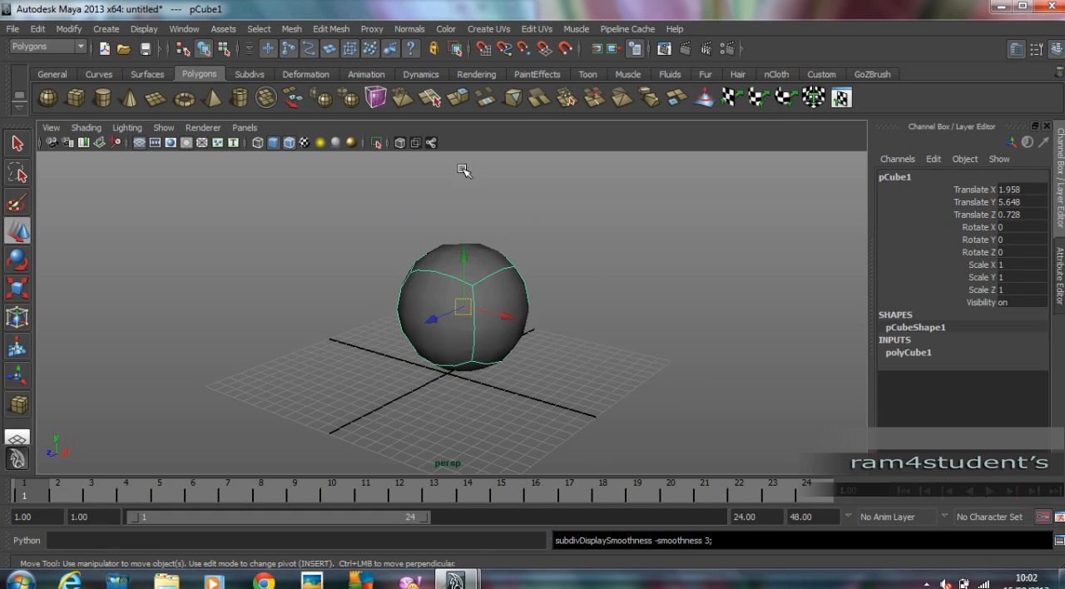
left_click(333, 29)
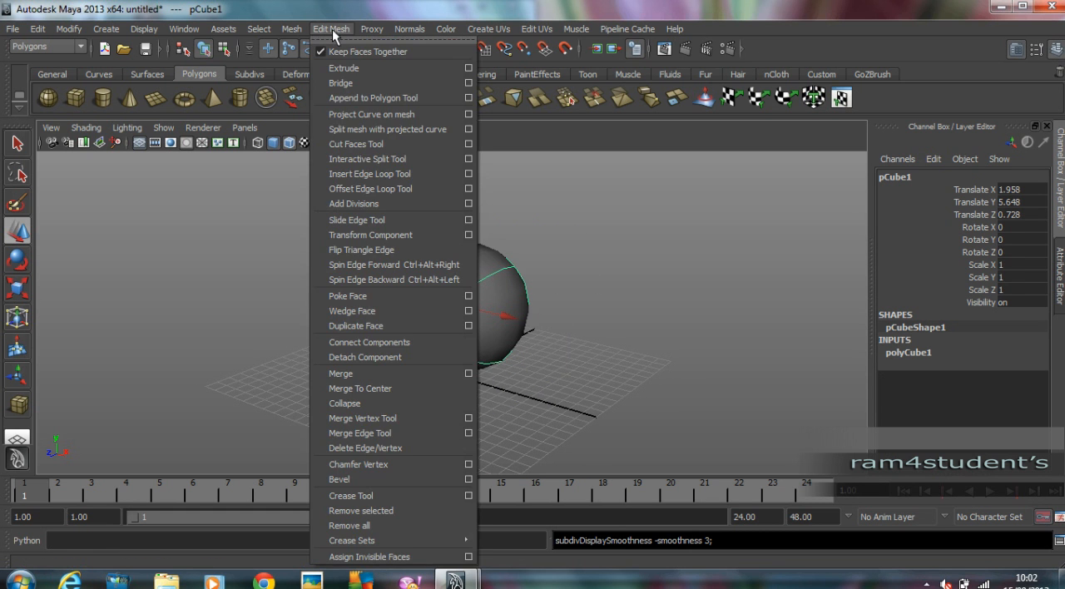
left_click(391, 174)
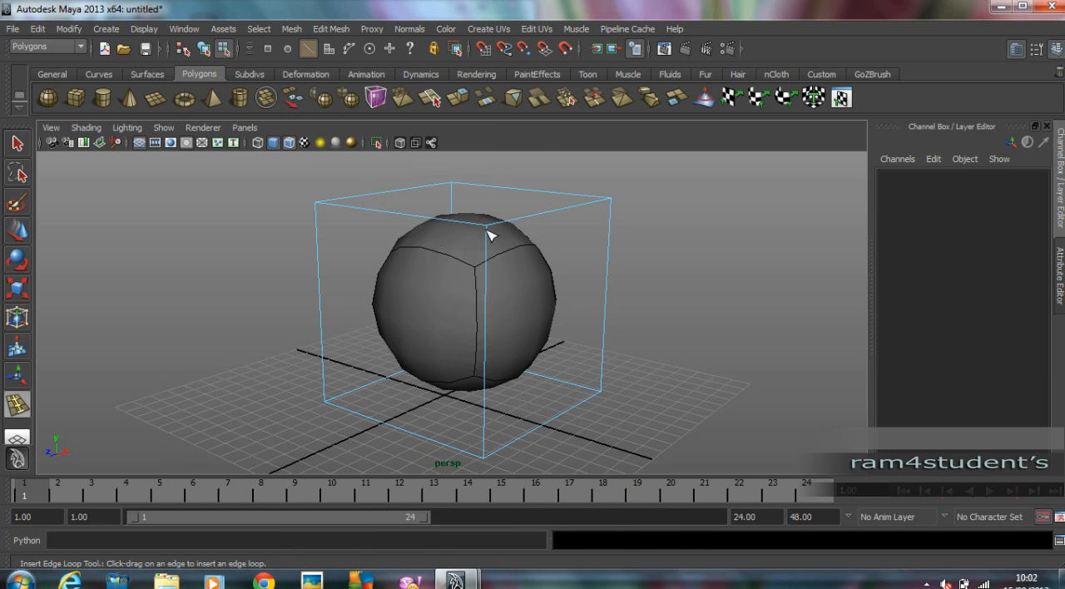
left_click(17, 236)
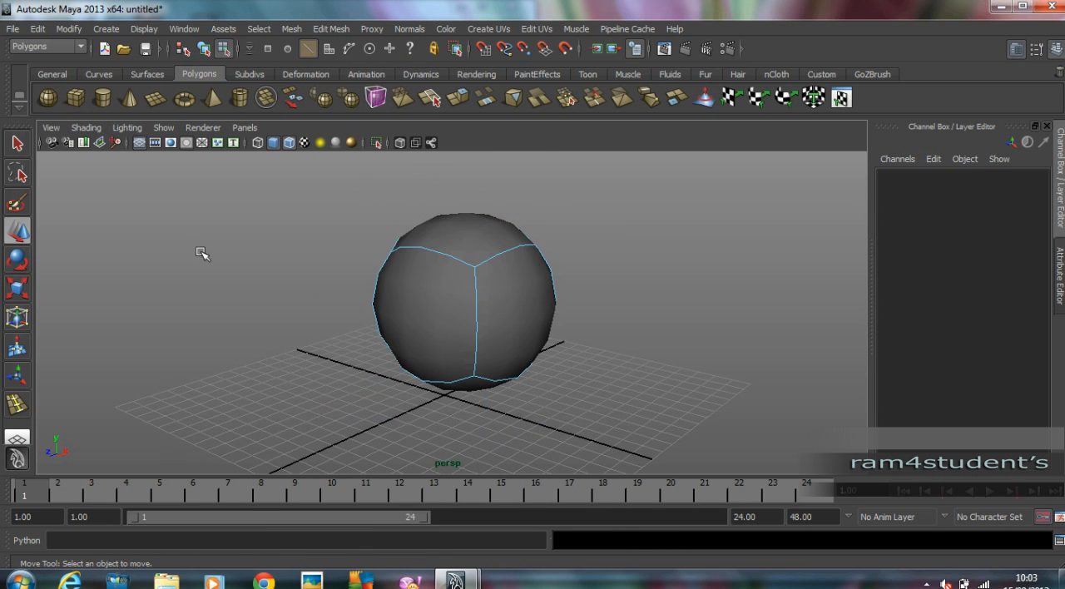
key("1")
Extrude the cube's front face and scale it inward to leave an even frame around it.
right_click_drag(395, 284, 395, 321)
left_click(403, 321)
left_click_drag(404, 322, 409, 323, "alt")
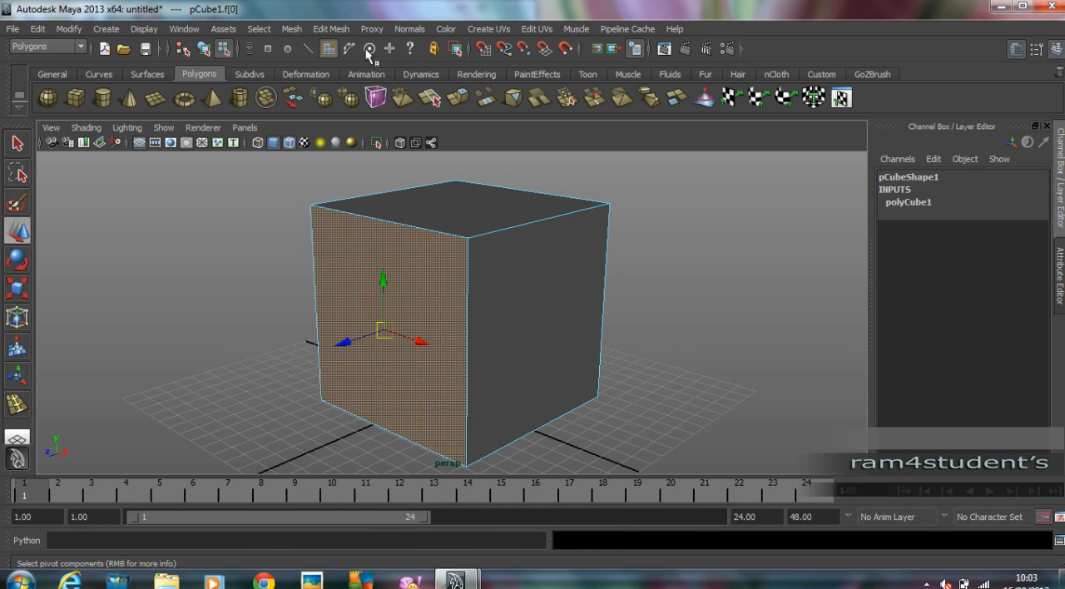
left_click(331, 29)
left_click(331, 28)
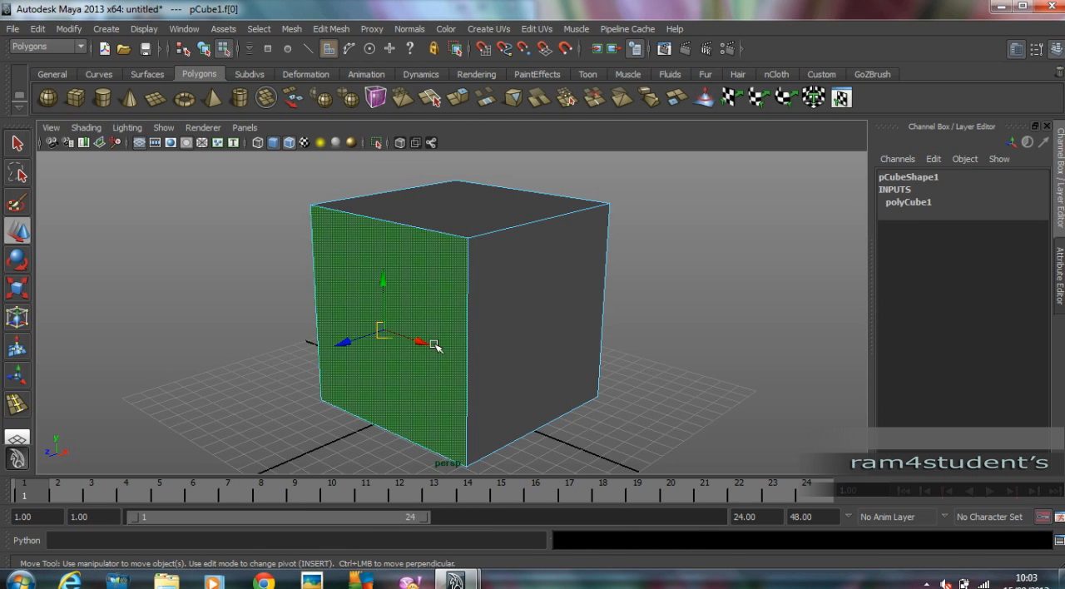
left_click(332, 29)
left_click(343, 67)
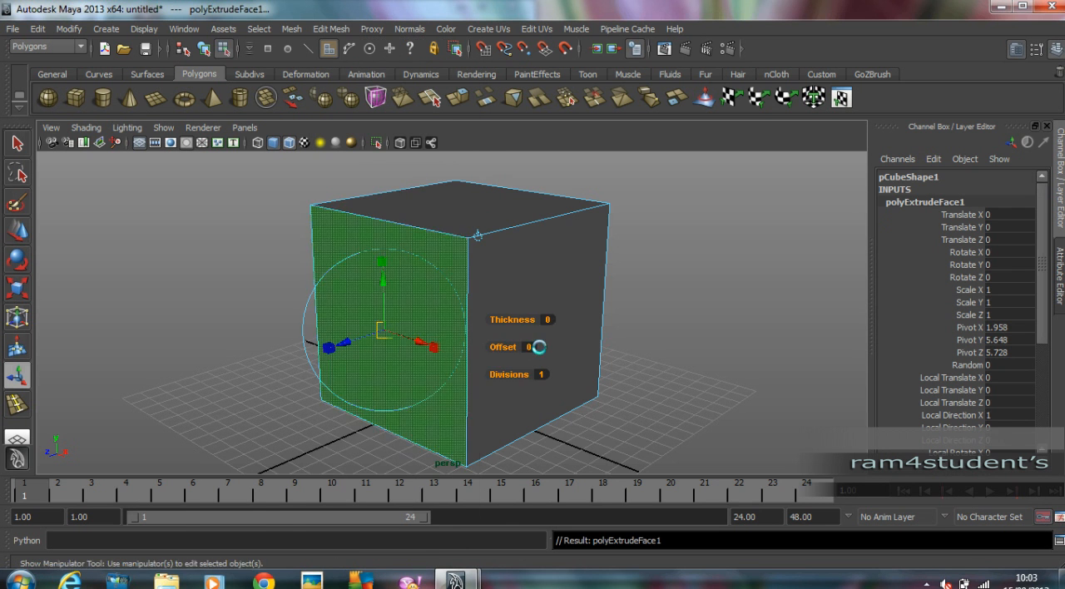
left_click(455, 339)
mouse_move(401, 323)
left_mouse_down()
mouse_move(386, 348)
mouse_move(353, 339)
mouse_move(387, 324)
left_mouse_up()
Extrude the inner front face again and push it about 1.12 units into the cube to form a recess.
key("g")
right_click_drag(388, 323, 432, 309, "alt")
left_click_drag(432, 310, 411, 316, "alt")
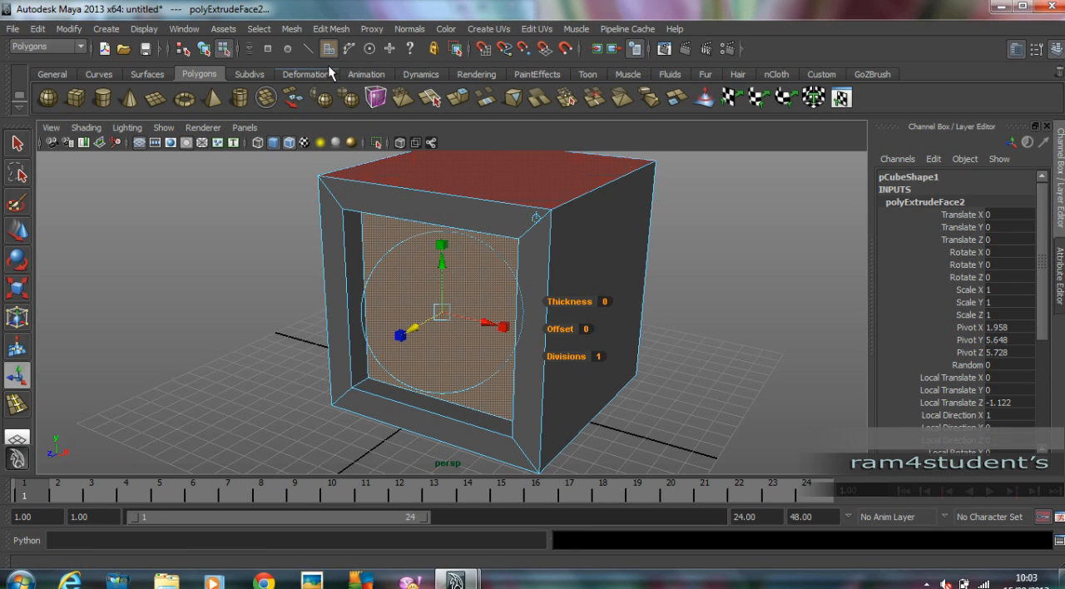
Insert two edge loops in the recess walls, one near the back panel and one near the front rim.
left_click(333, 29)
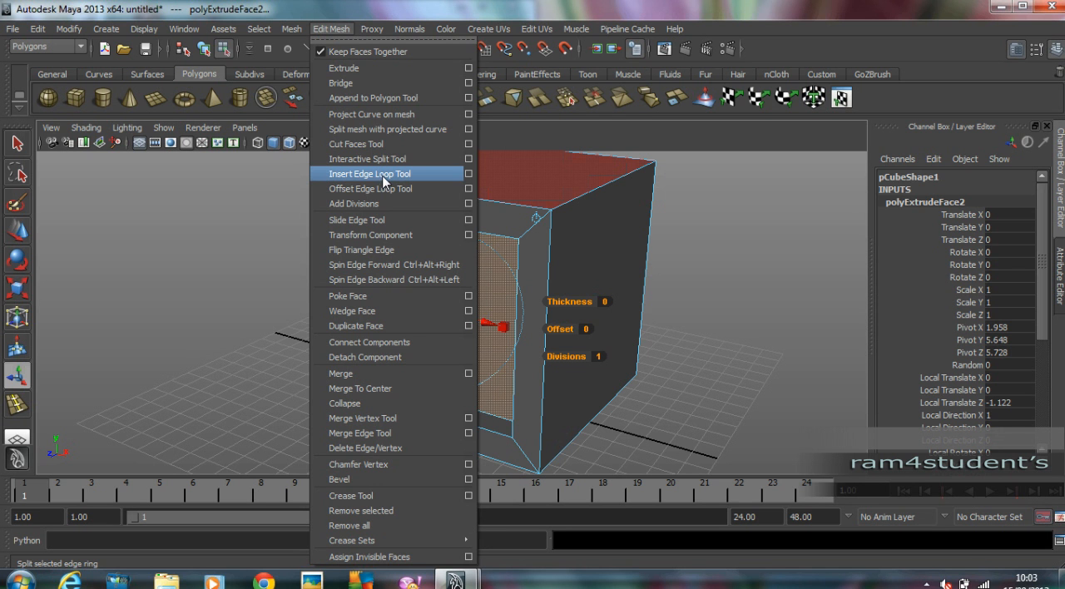
left_click(383, 181)
left_click_drag(445, 225, 375, 238, "alt")
right_click_drag(375, 238, 472, 214, "alt")
mouse_move(416, 225)
left_mouse_down("alt")
mouse_move(472, 237)
mouse_move(425, 225)
left_mouse_up("alt")
scroll(287, 340, "up", 4)
left_click_drag(288, 323, 259, 338)
scroll(333, 328, "down", 5)
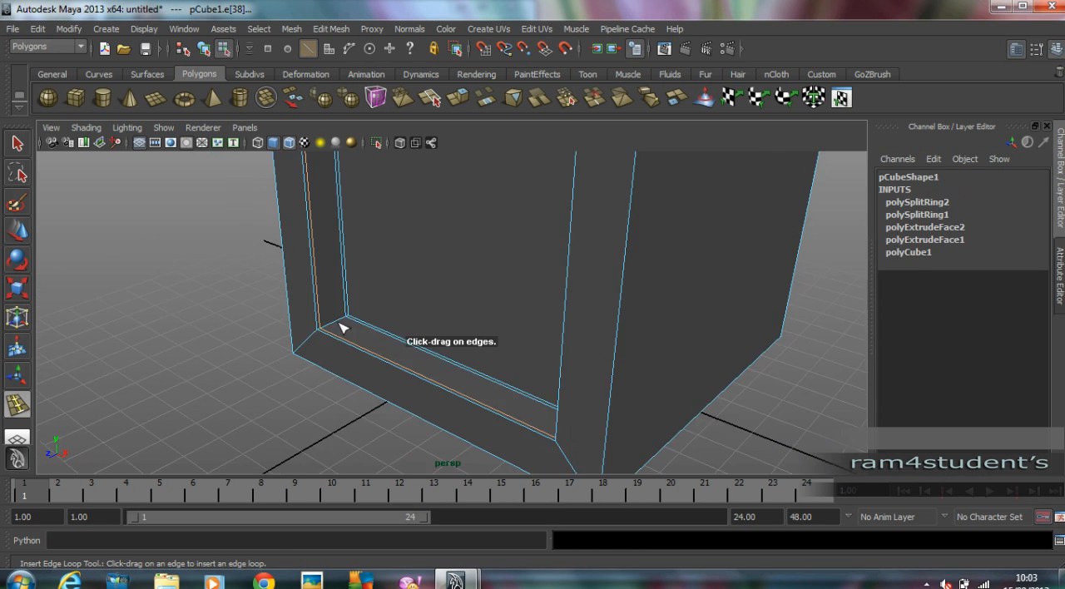
Insert edge loops around the cube's sides, one close to the front edge and one close to the rear edge.
left_click_drag(491, 306, 517, 323, "alt")
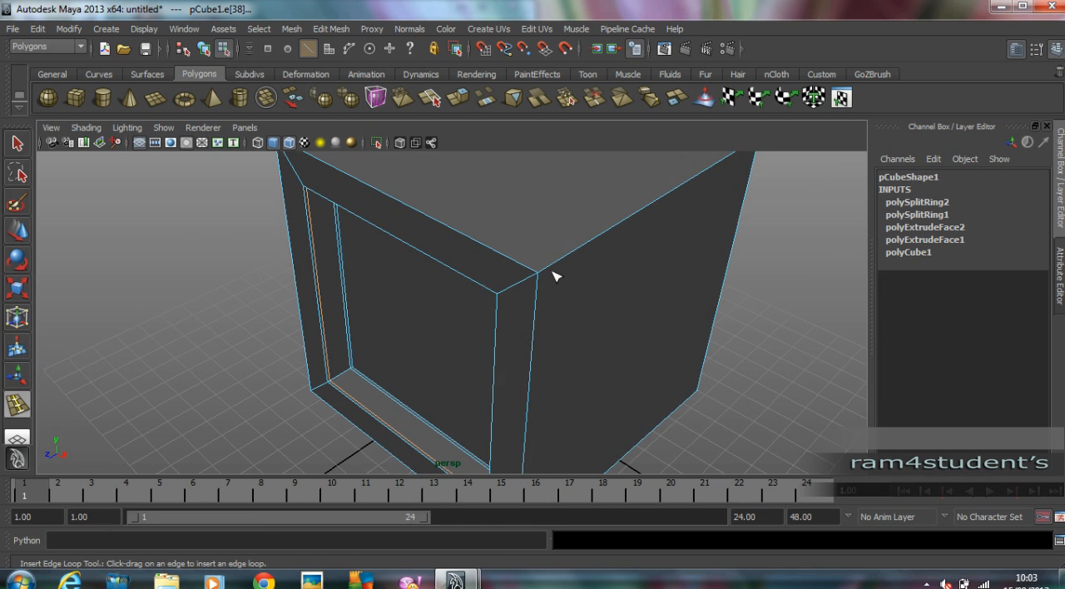
left_click_drag(542, 272, 540, 272)
right_click_drag(575, 275, 467, 276, "alt")
left_click_drag(468, 275, 491, 270, "alt")
mouse_move(647, 236)
left_mouse_down("alt")
mouse_move(589, 238)
mouse_move(658, 233)
left_mouse_up("alt")
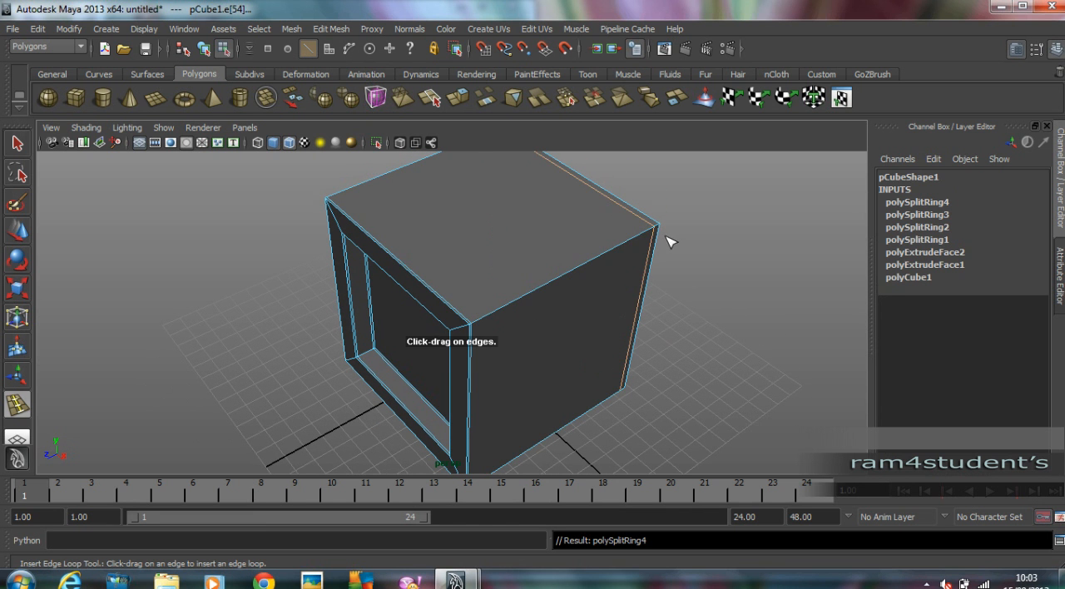
Turn on the smooth preview and insert four more edge loops near the cube's side, top and bottom edges.
key("3")
left_click_drag(546, 302, 368, 249, "alt")
left_click_drag(580, 272, 600, 278)
left_click_drag(609, 293, 551, 221, "alt")
left_click_drag(553, 232, 539, 414, "alt")
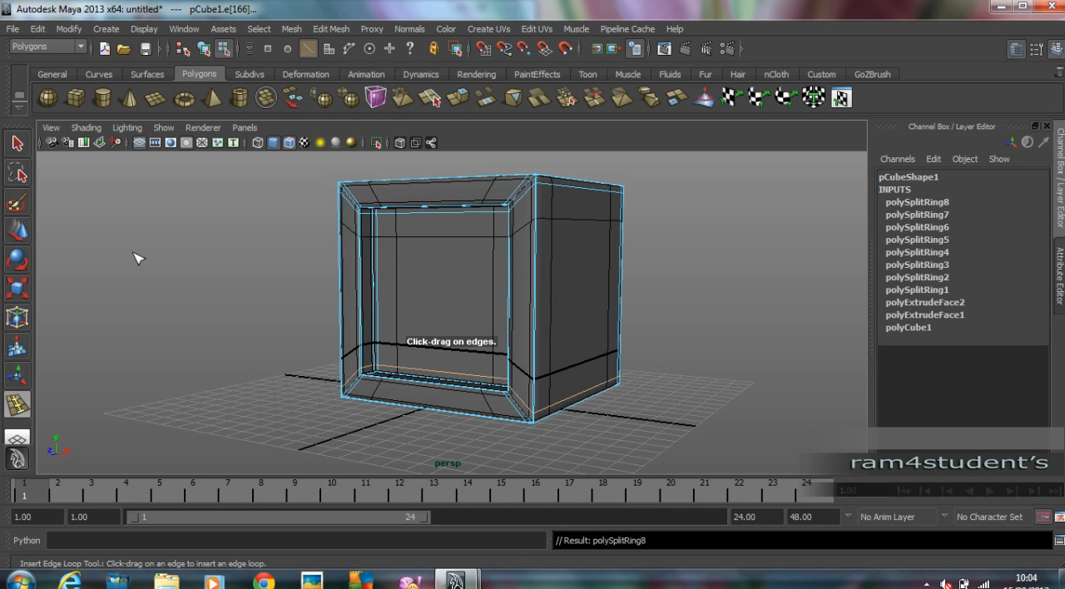
Return to object mode and delete the whole cube's construction history.
left_click(17, 231)
left_click(295, 237)
left_click_drag(294, 237, 482, 266, "alt")
key("F8")
left_click(292, 249)
scroll(294, 251, "down", 4)
left_click(482, 266)
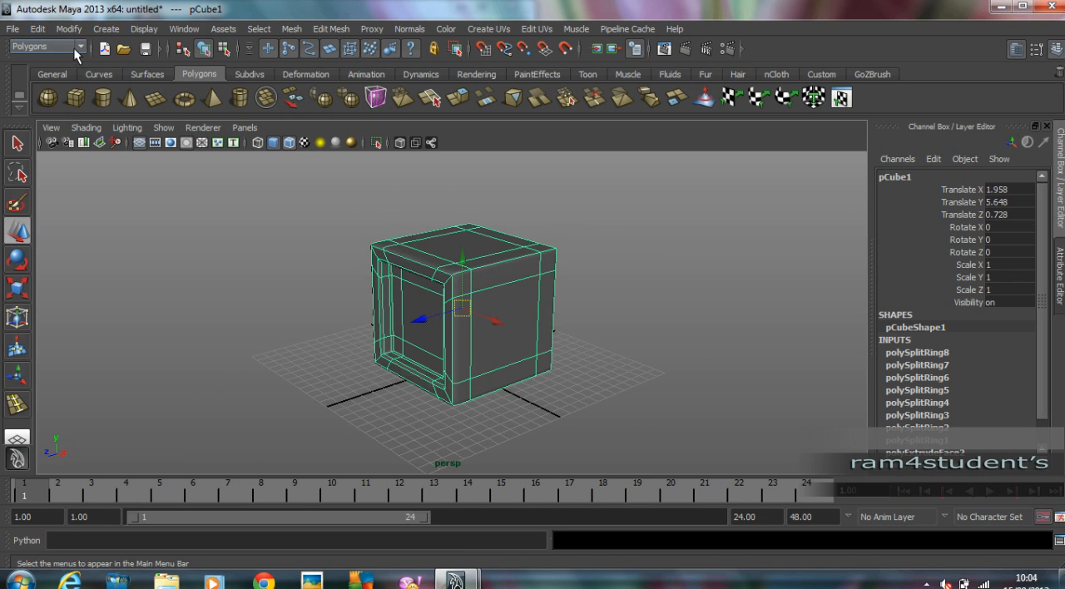
left_click(54, 30)
mouse_move(85, 191)
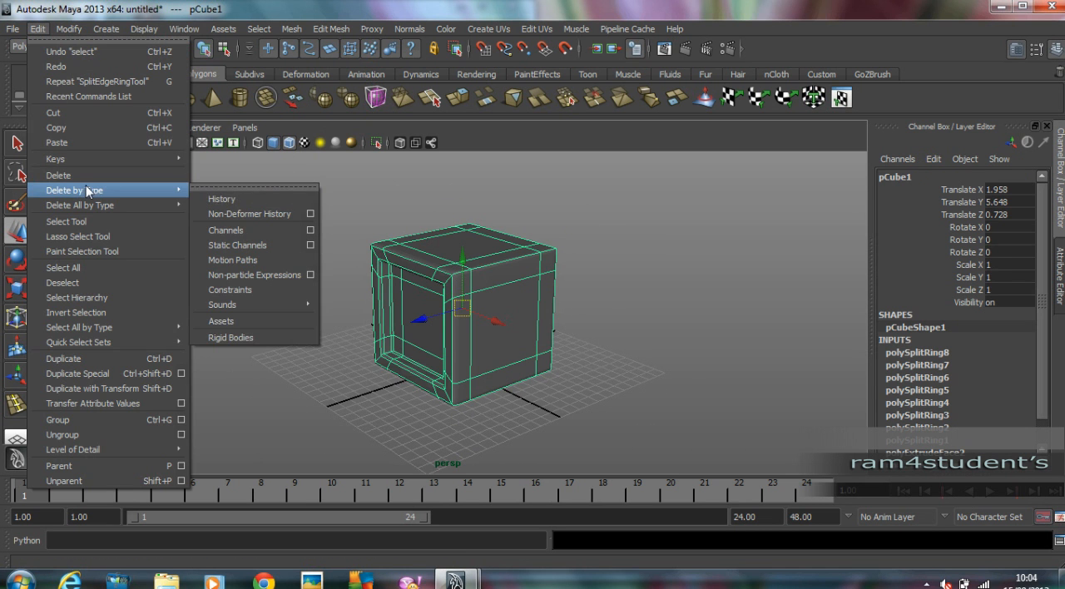
left_click(256, 196)
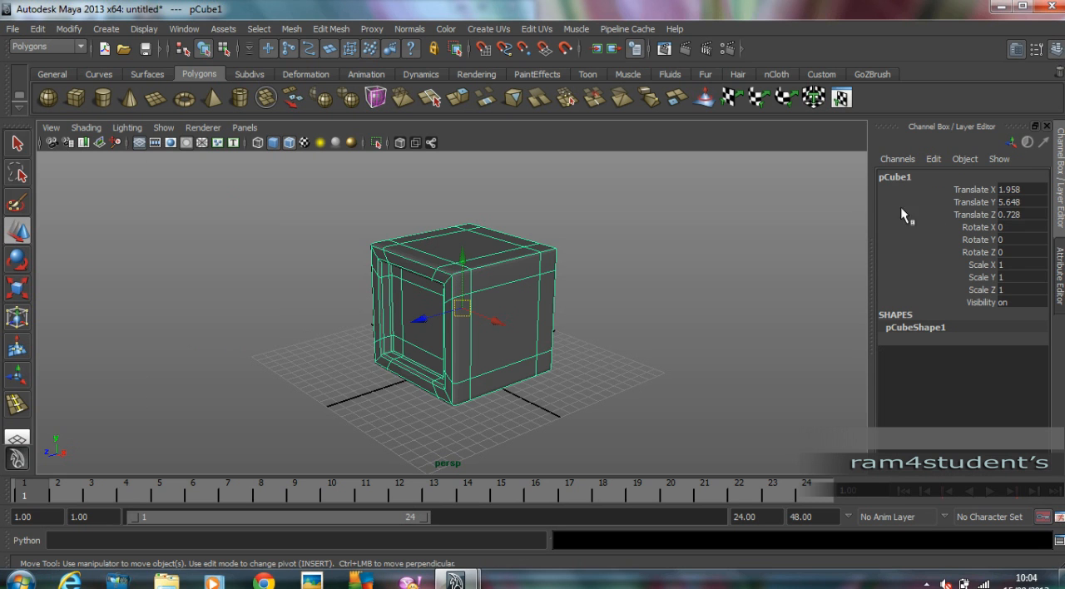
Freeze the cube's transformations and deselect it.
left_click(69, 30)
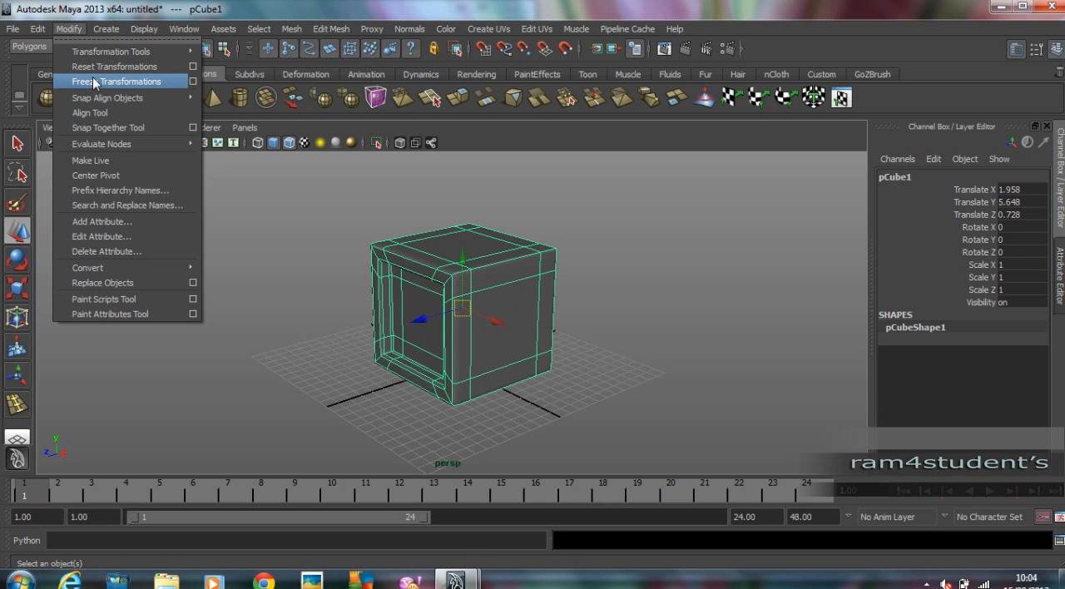
left_click(93, 81)
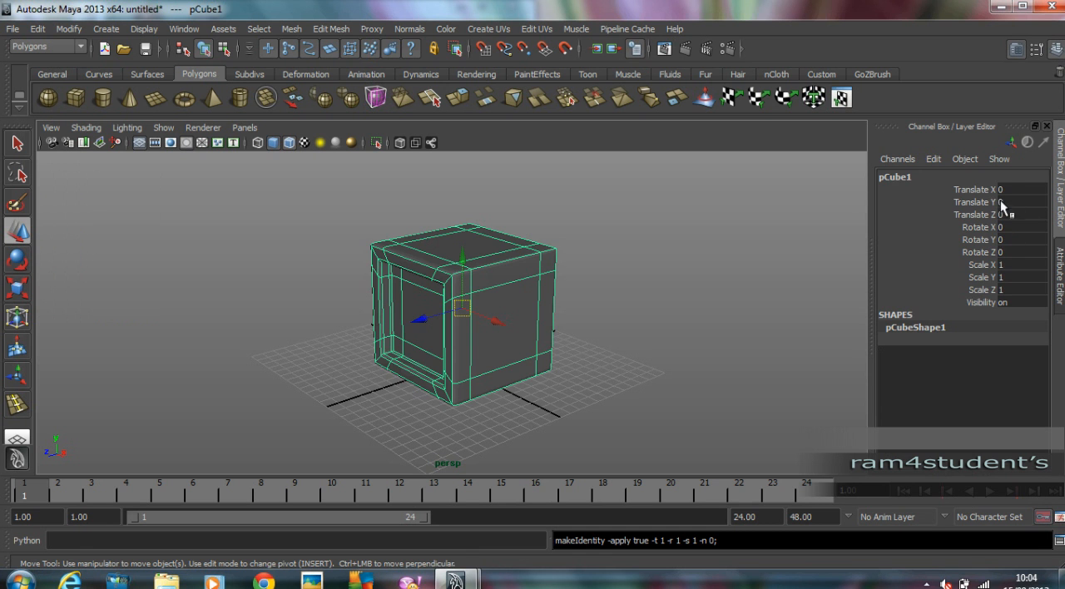
left_click(644, 274)
left_click_drag(480, 304, 499, 316, "alt")
left_click(499, 316)
left_click(722, 336)
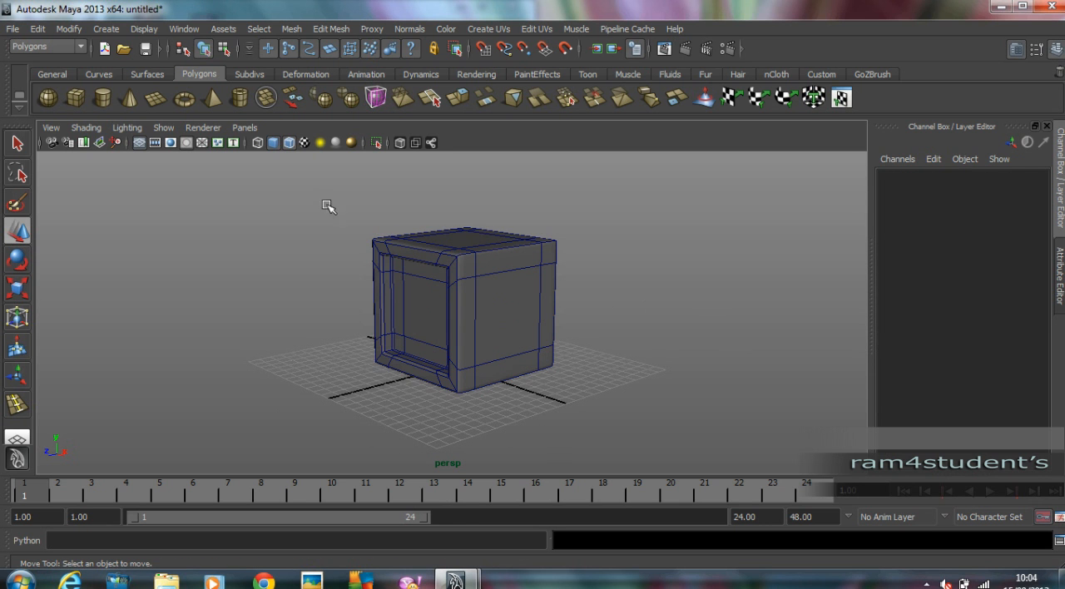
Draw a polygon cylinder overlapping the cube, positioned at about X 0.54, Y 4.79, Z 0.58.
left_click(104, 95)
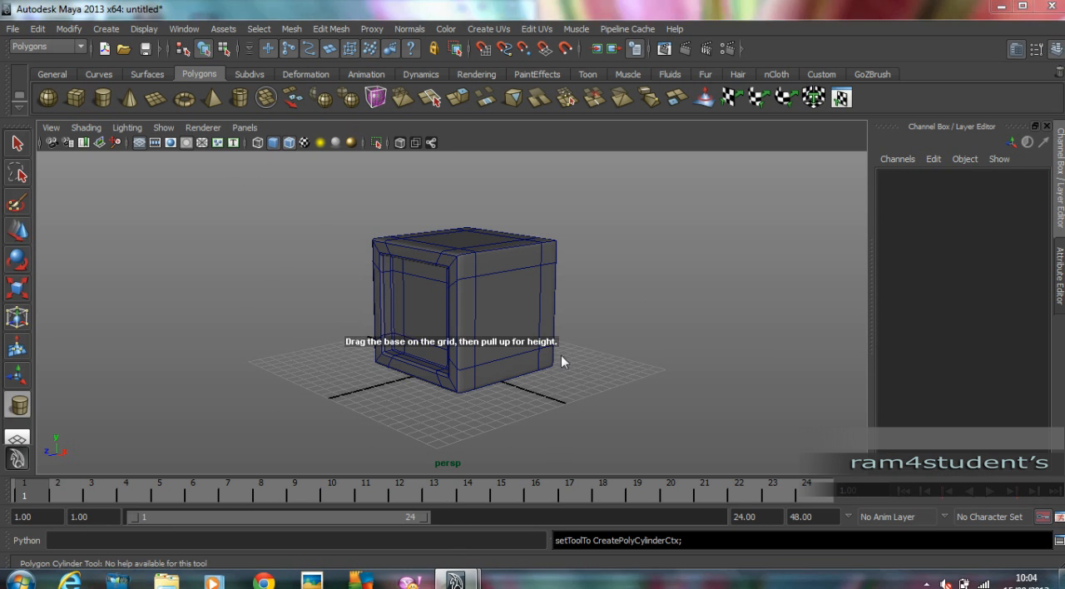
key("space")
key("space")
middle_click_drag(373, 289, 385, 369, "alt")
right_click_drag(385, 368, 457, 272, "alt")
left_click_drag(449, 249, 459, 281)
key("space")
key("space")
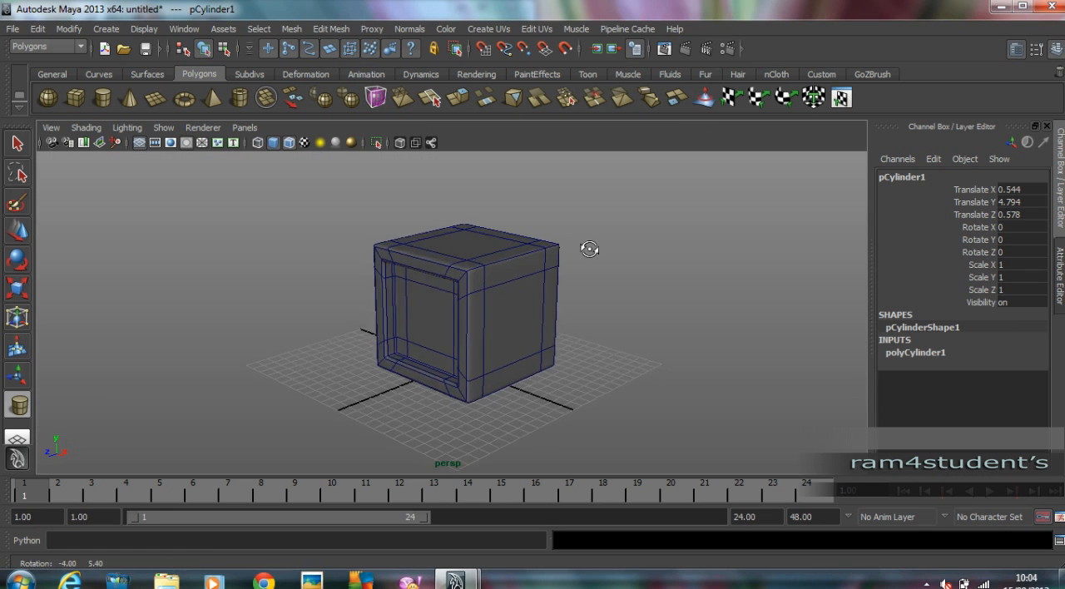
left_click(37, 236)
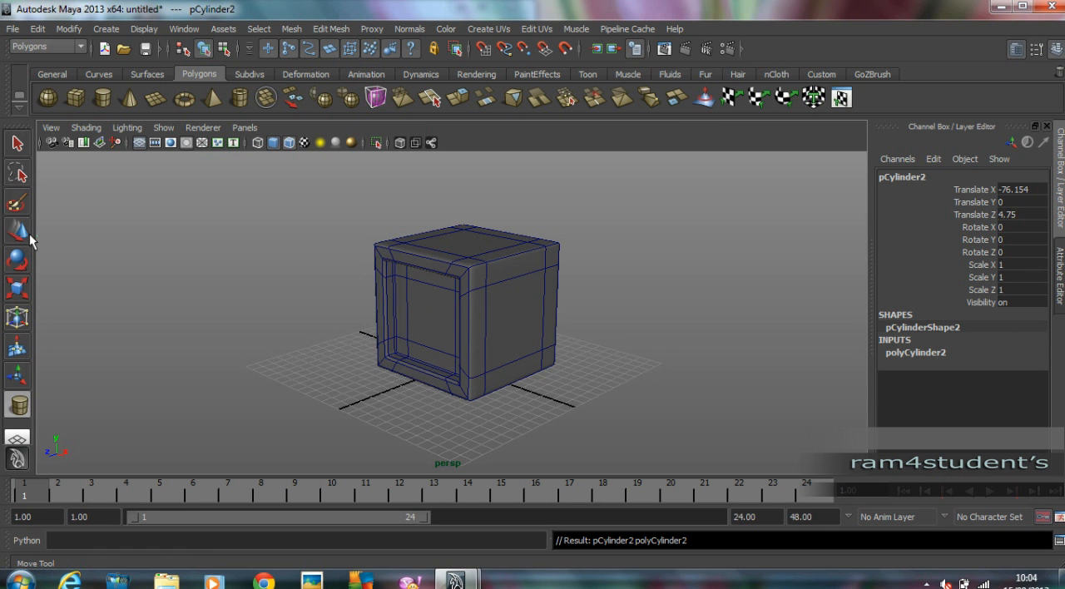
left_click(18, 232)
key("Delete")
Move the cylinder outward along X to about 7.488, so that it sticks out of the cube's side.
left_click_drag(363, 264, 553, 382)
left_click(444, 279, "shift")
left_click_drag(498, 322, 563, 347)
right_click_drag(563, 347, 701, 322, "alt")
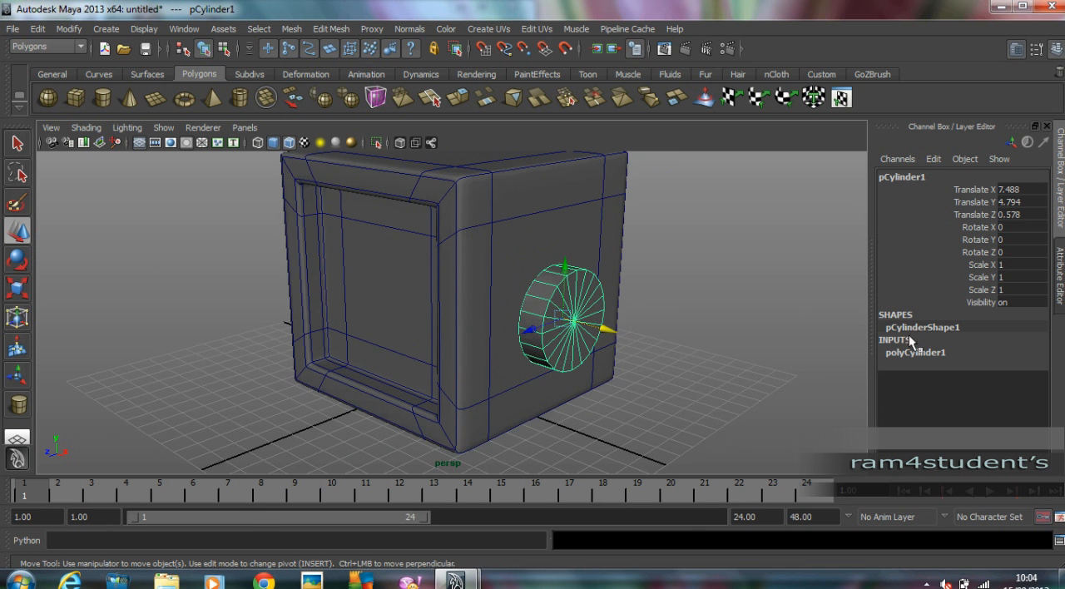
Set the cylinder's axis subdivisions to 8 and its cap subdivisions to 0.
left_click(916, 353)
left_click(1023, 390)
type("8")
key("Tab")
key("Return")
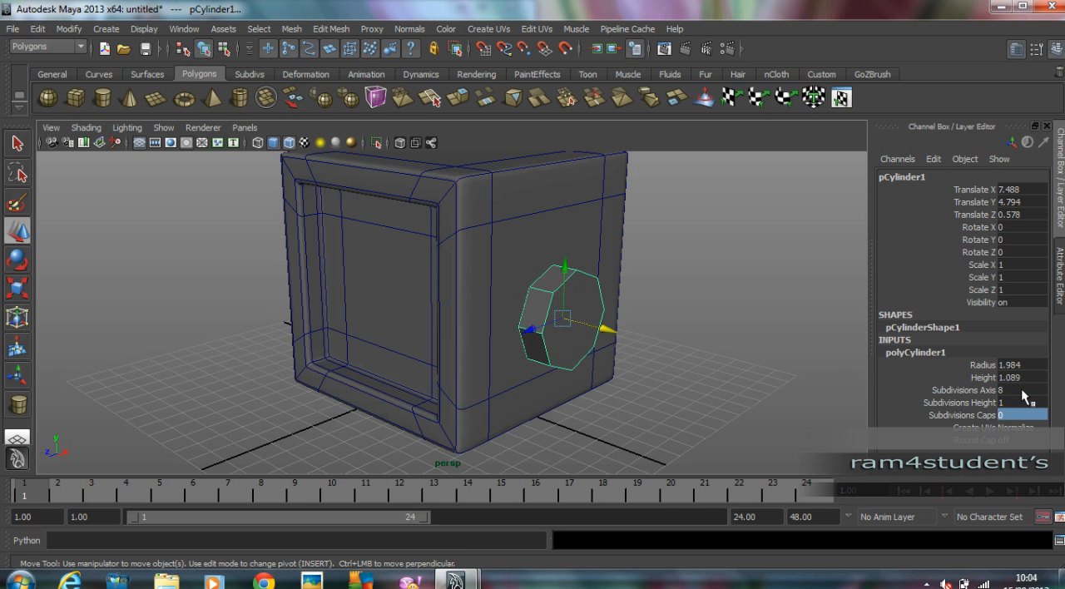
left_click_drag(637, 352, 638, 330, "alt")
right_click_drag(637, 331, 592, 355, "alt")
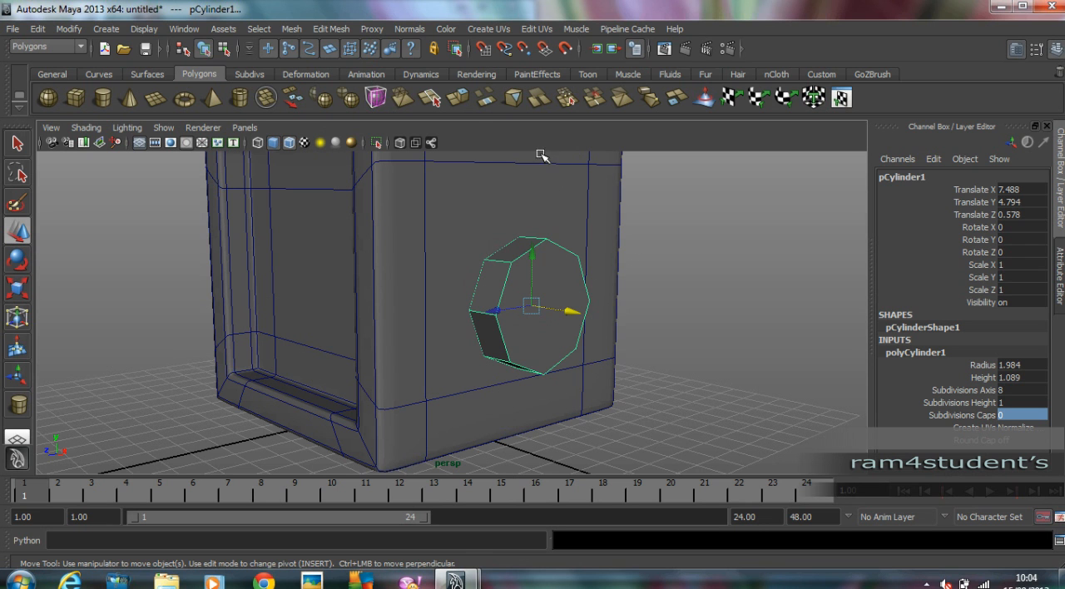
Split the cylinder's outer cap horizontally between opposite middle vertices with the Interactive Split Tool.
left_click(331, 28)
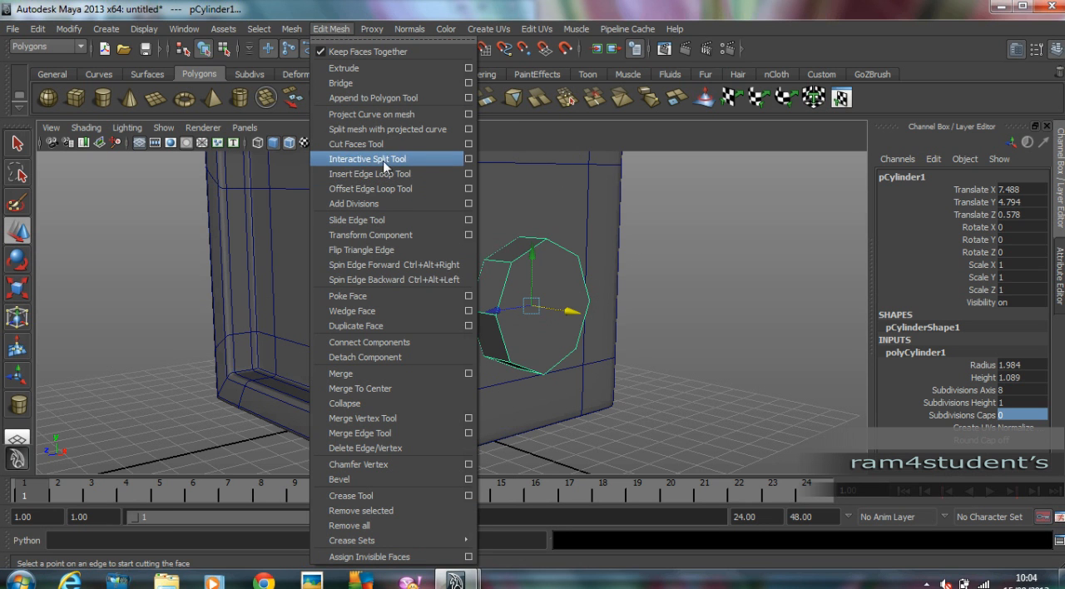
left_click(411, 158)
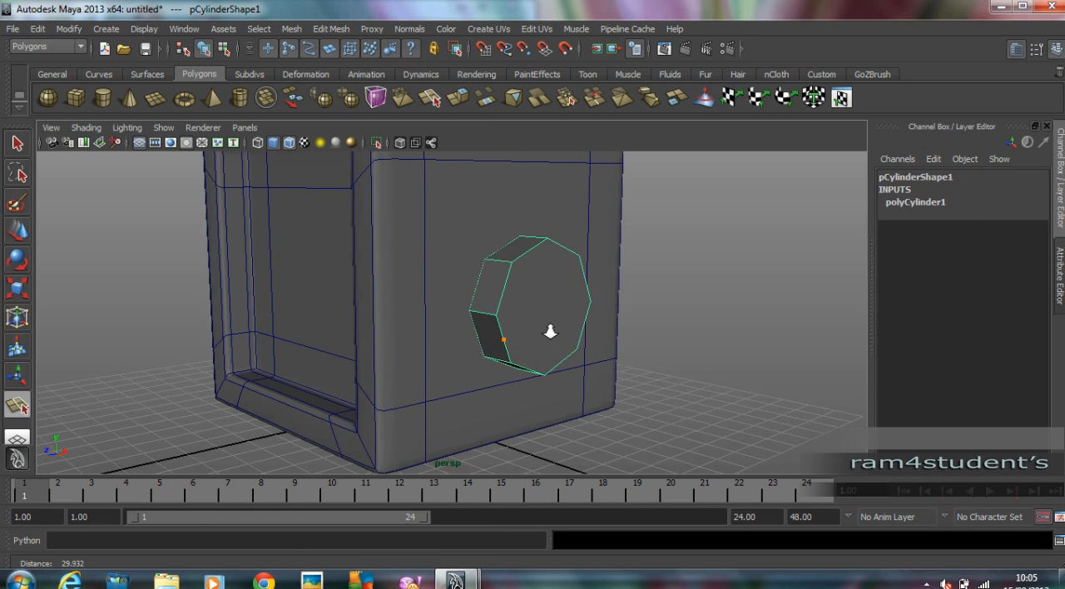
right_click_drag(513, 335, 559, 330, "alt")
left_click_drag(526, 315, 472, 316, "alt")
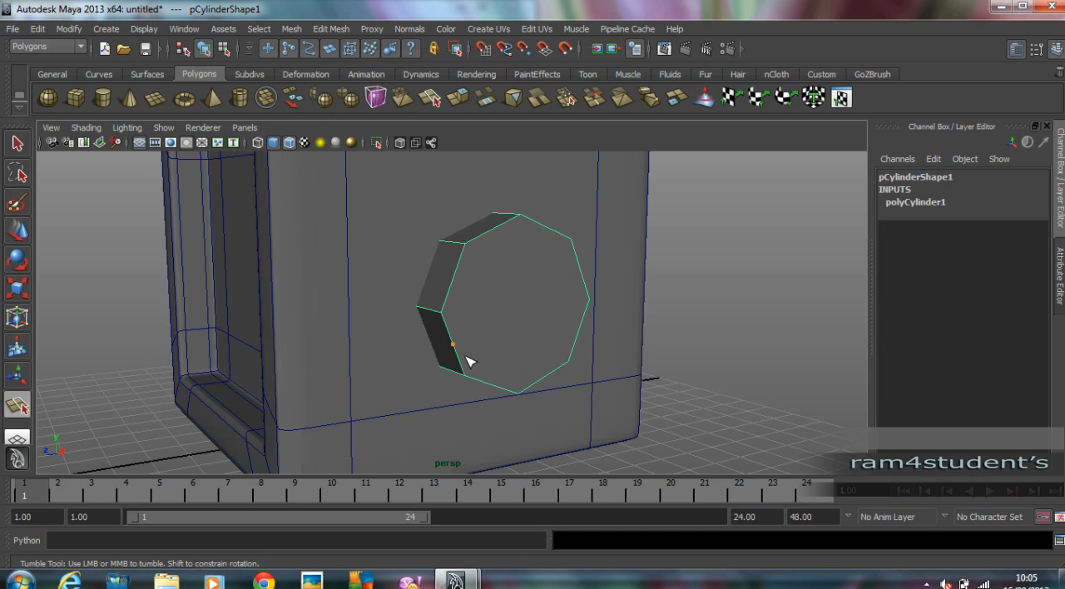
left_click_drag(447, 313, 416, 317, "alt")
left_click(374, 303)
left_click_drag(547, 339, 502, 335, "alt")
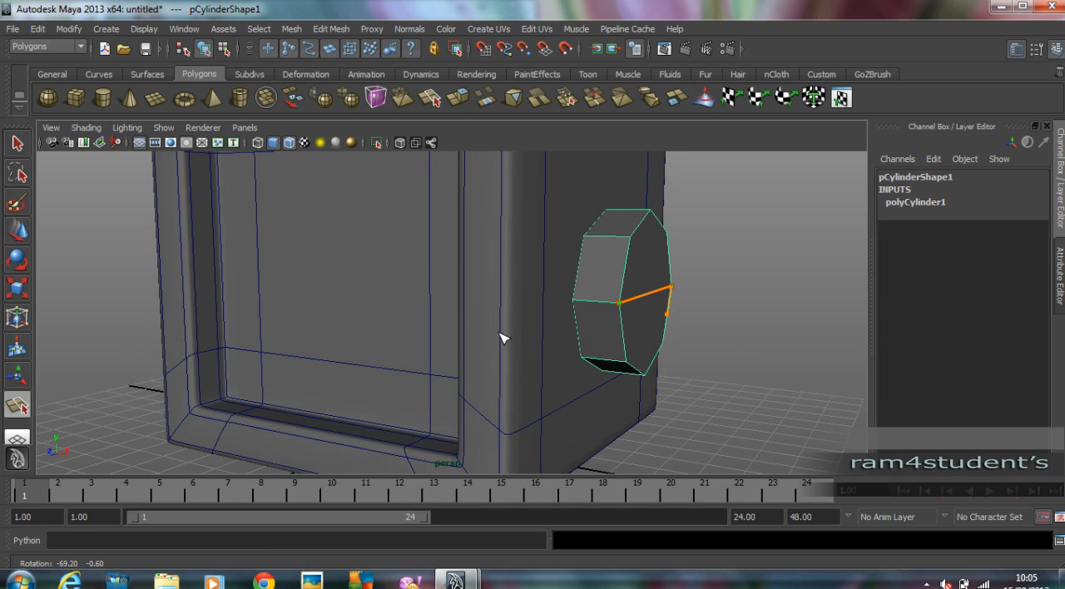
left_click(18, 235)
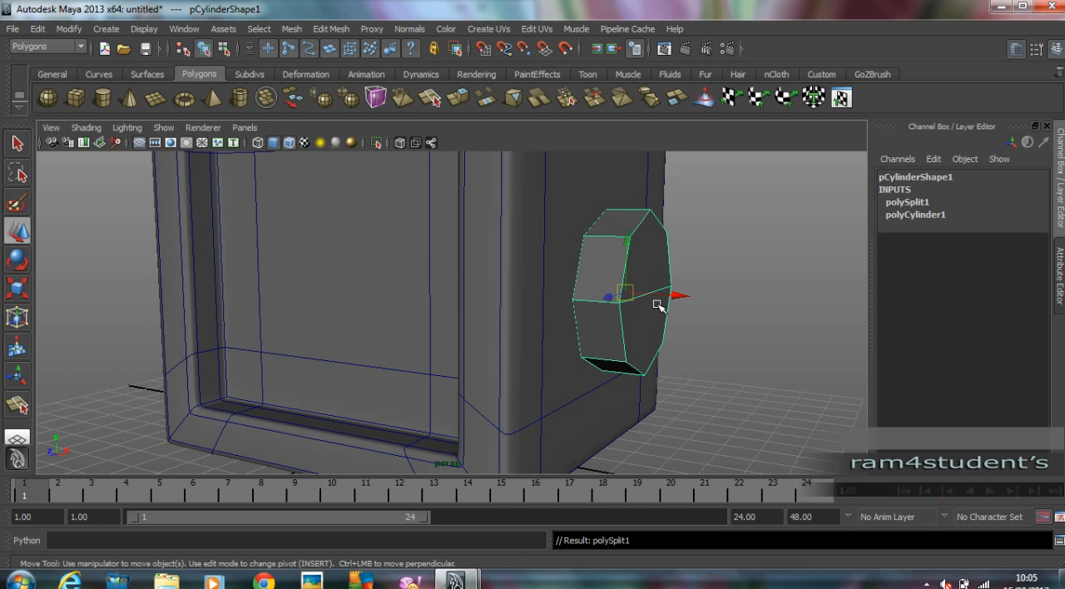
Move the cylinder along X to about 14.235, clear of the cube, and split its inner cap horizontally in the same way.
left_click_drag(681, 298, 502, 306, "alt")
left_click_drag(568, 287, 707, 285)
left_click_drag(566, 292, 532, 304, "alt")
left_click(14, 408)
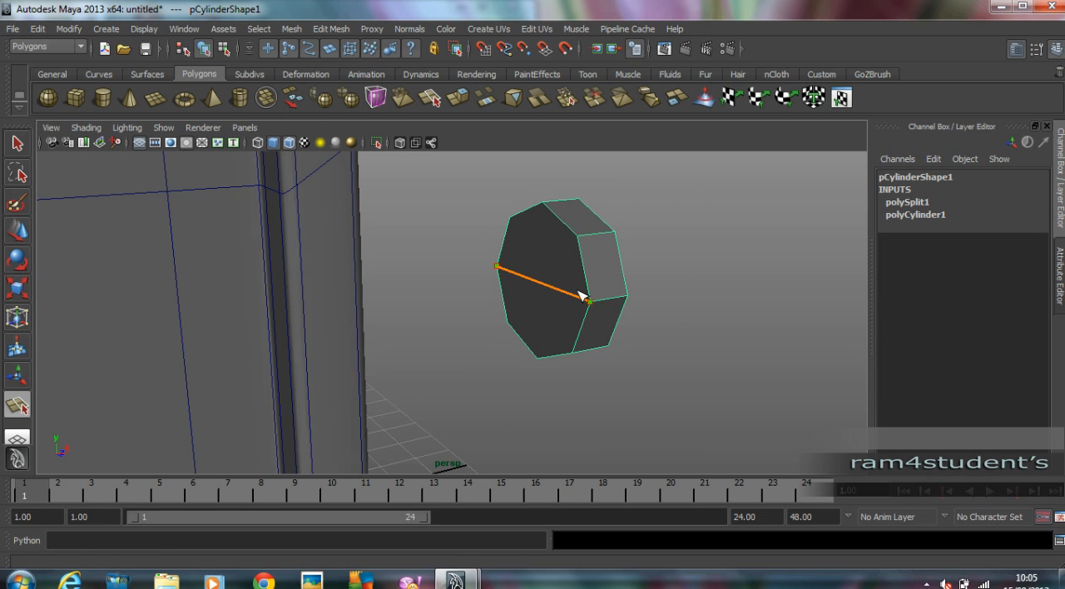
key("Return")
Select the faces of the cylinder's lower half and delete them.
left_click_drag(643, 336, 516, 319, "alt")
right_click(514, 314)
left_click(515, 349)
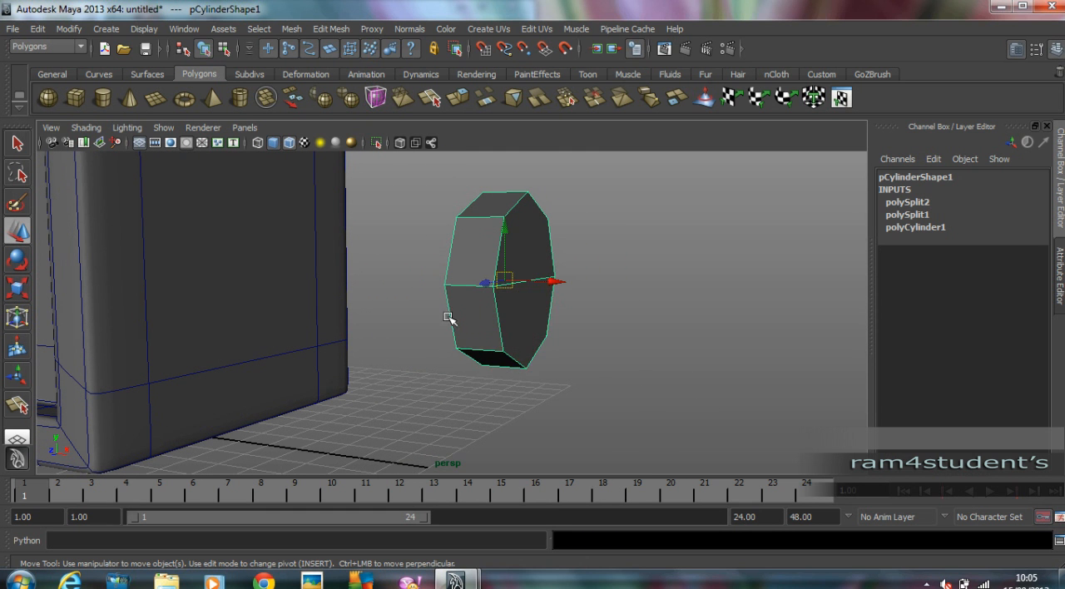
left_click_drag(435, 311, 674, 369)
key("Delete")
Select the open border edge loop under the half cylinder and extrude it.
left_click_drag(556, 330, 530, 311, "alt")
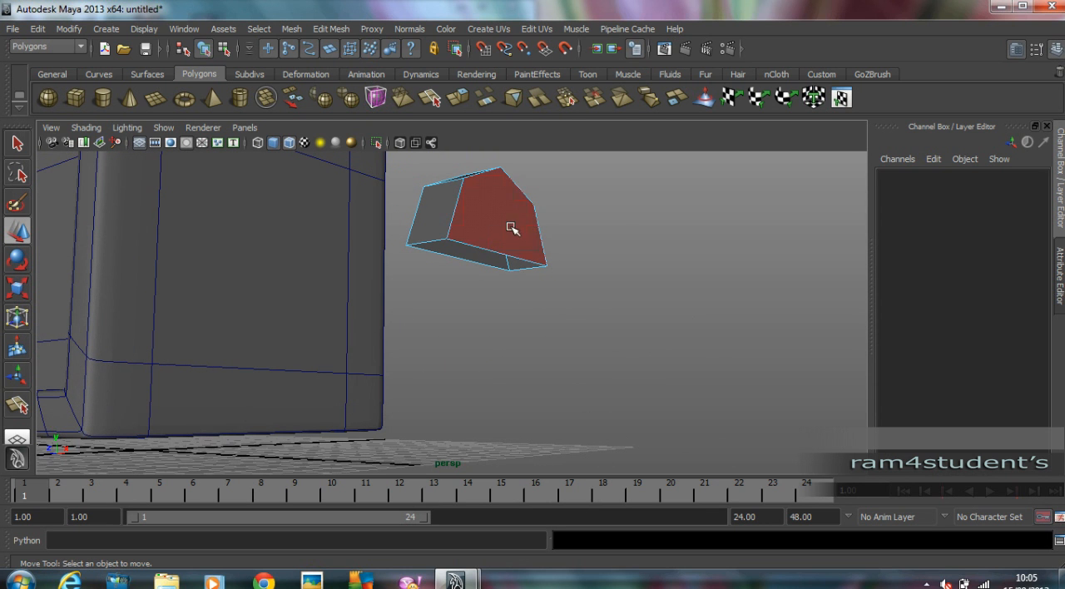
right_click(503, 235)
right_click_drag(503, 234, 505, 197)
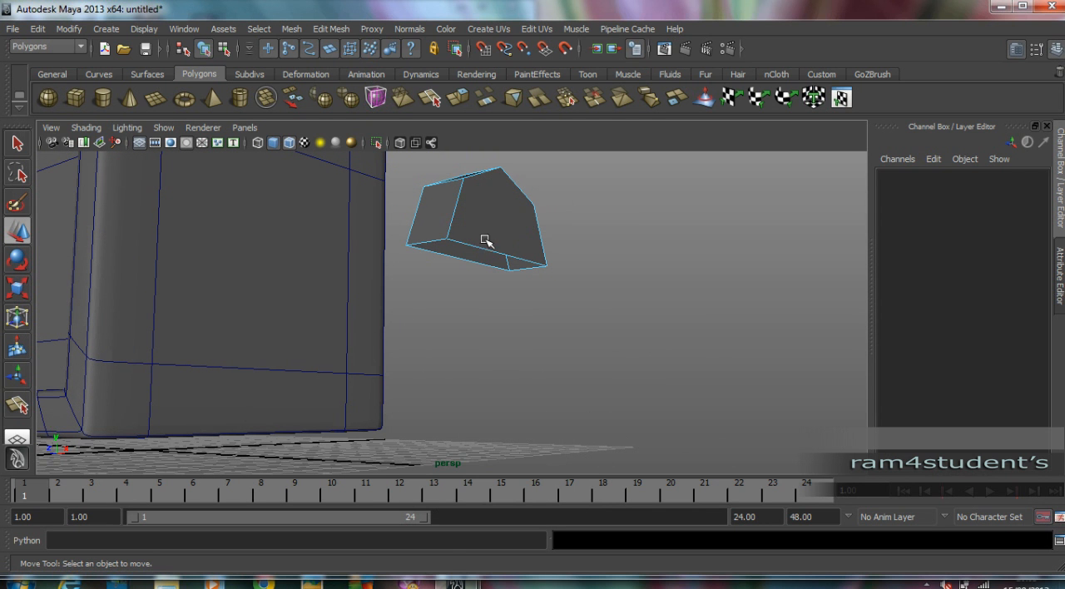
double_click(480, 247)
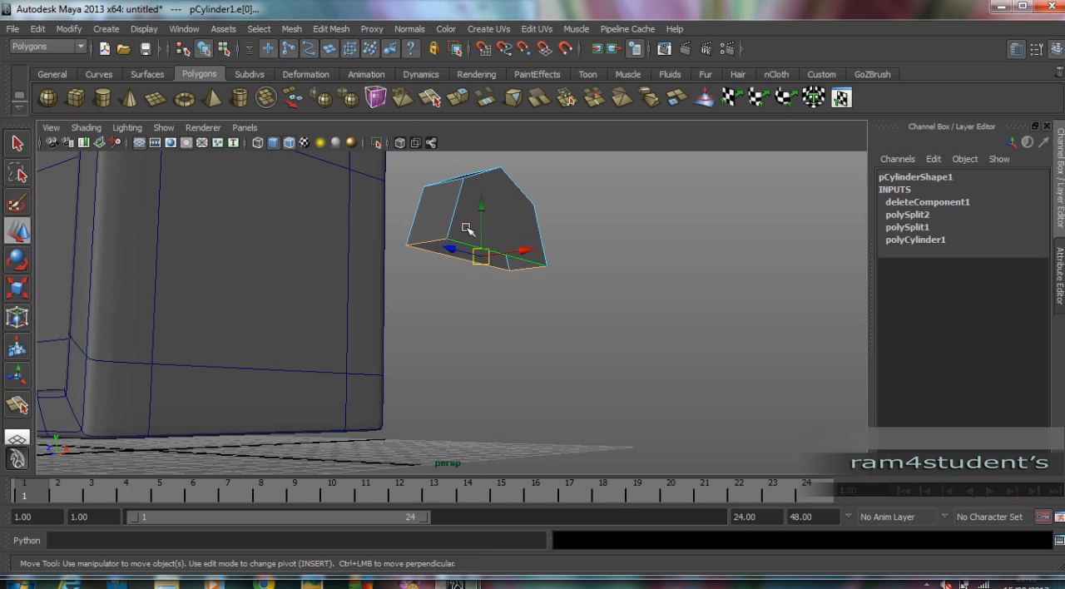
left_click(333, 28)
left_click(343, 69)
left_click_drag(519, 212, 460, 315, "alt")
key("ctrl+z")
left_click_drag(496, 251, 520, 241)
key("ctrl+z")
Switch the extrude manipulator to world axes and pull the border edges straight down to about -6.164 in Y.
left_click_drag(501, 284, 634, 281, "alt")
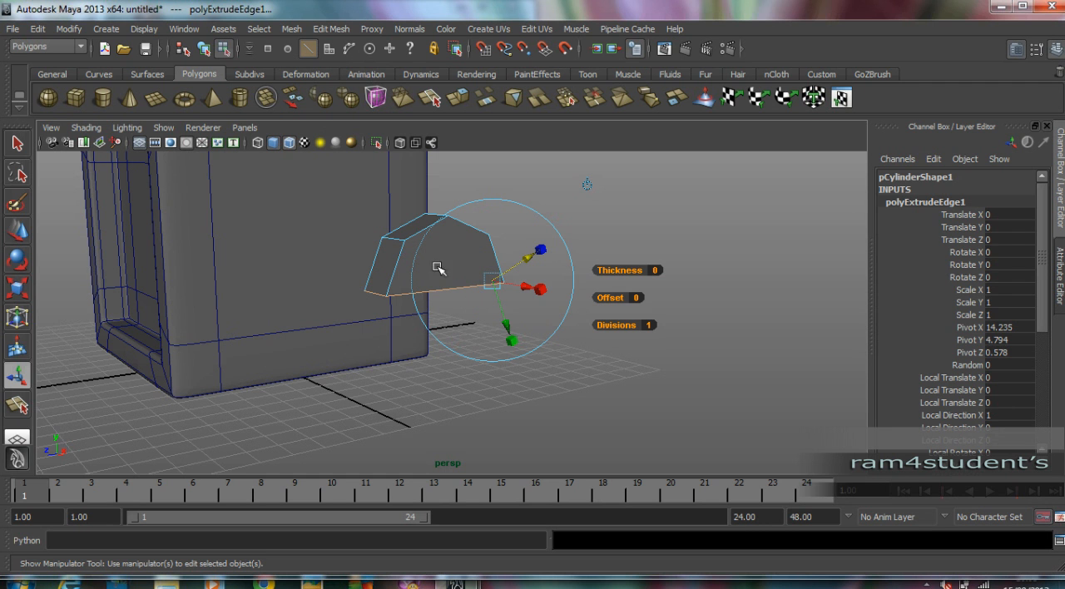
left_click(588, 184)
left_click_drag(520, 250, 500, 248, "alt")
left_click_drag(456, 219, 471, 416)
left_click_drag(698, 350, 607, 330, "alt")
middle_click_drag(599, 347, 569, 370)
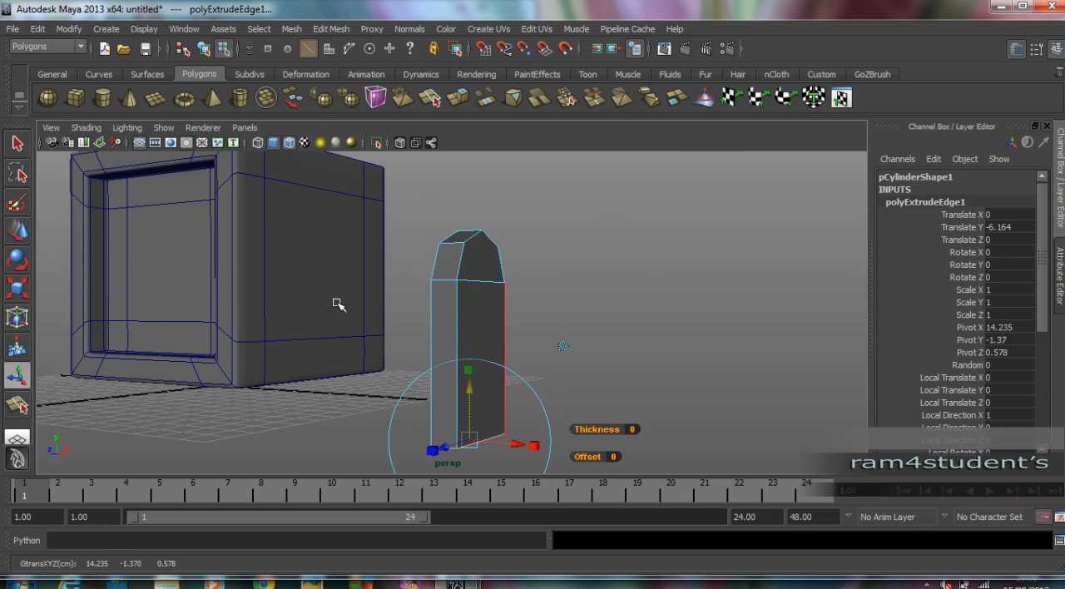
Turn on the arm's smooth preview and insert three edge loops, along the rims of both flat sides and just below the arch.
key("w")
key("3")
left_click(580, 239)
left_click_drag(580, 241, 595, 292, "alt")
middle_click_drag(595, 292, 595, 261, "alt")
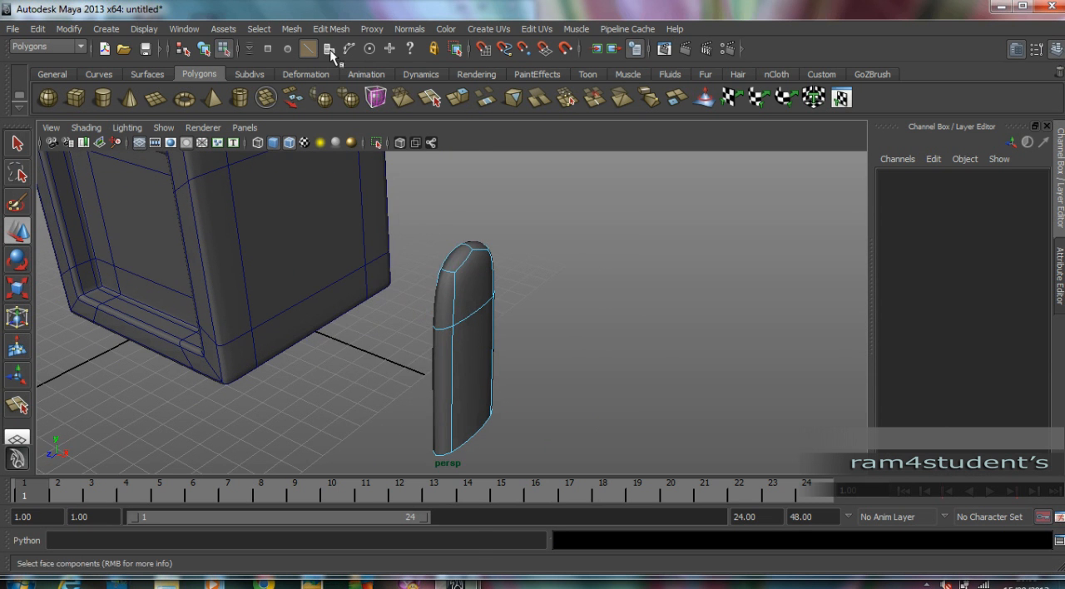
left_click(333, 29)
left_click(375, 174)
scroll(518, 257, "up", 5)
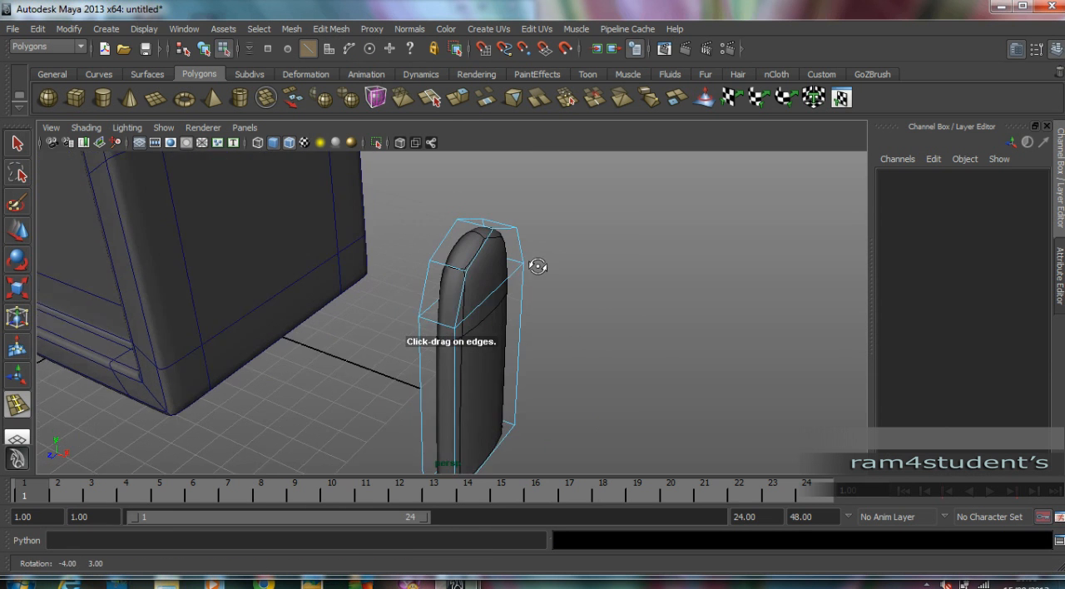
left_click_drag(432, 228, 492, 239)
scroll(474, 273, "down", 4)
left_click_drag(474, 274, 443, 282, "alt")
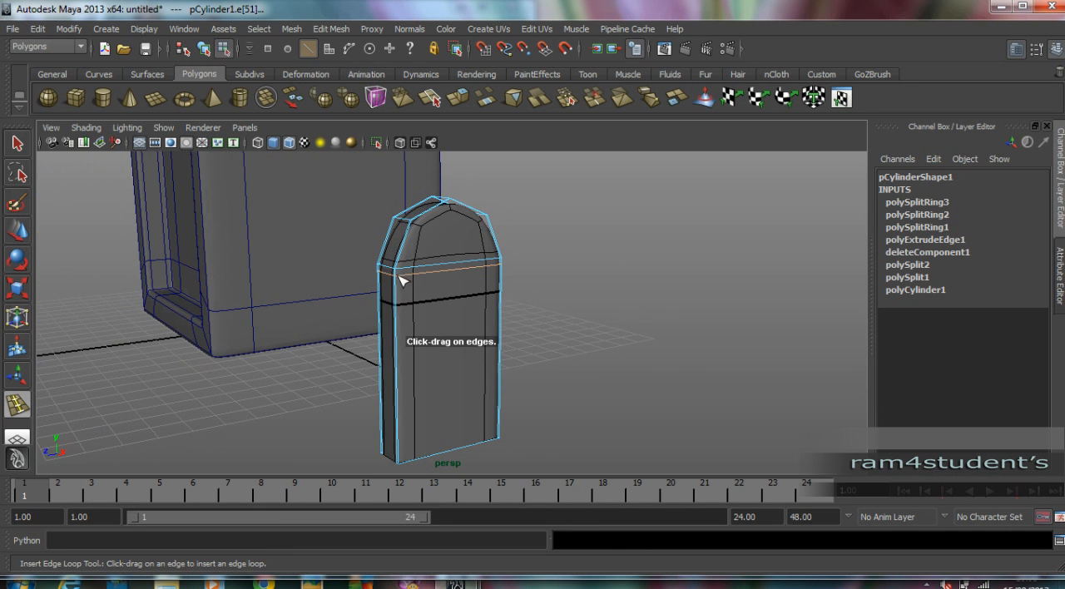
Insert a fourth edge loop close to the arm's bottom edge and return to object mode.
left_click_drag(423, 457, 432, 408, "alt")
right_click_drag(441, 416, 511, 435, "alt")
middle_click_drag(426, 431, 427, 360, "alt")
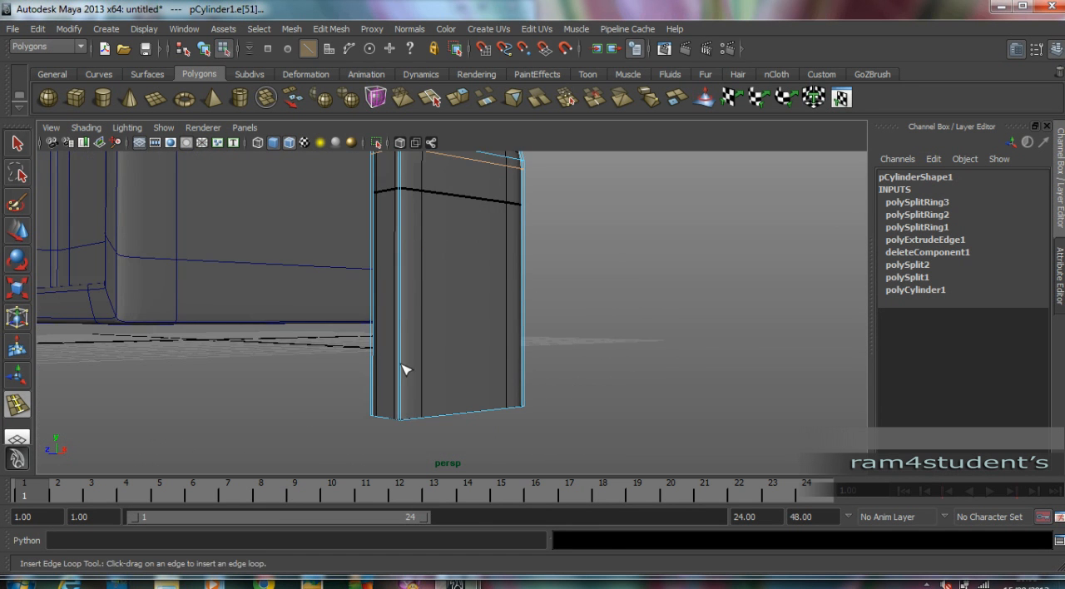
left_click_drag(399, 392, 405, 412)
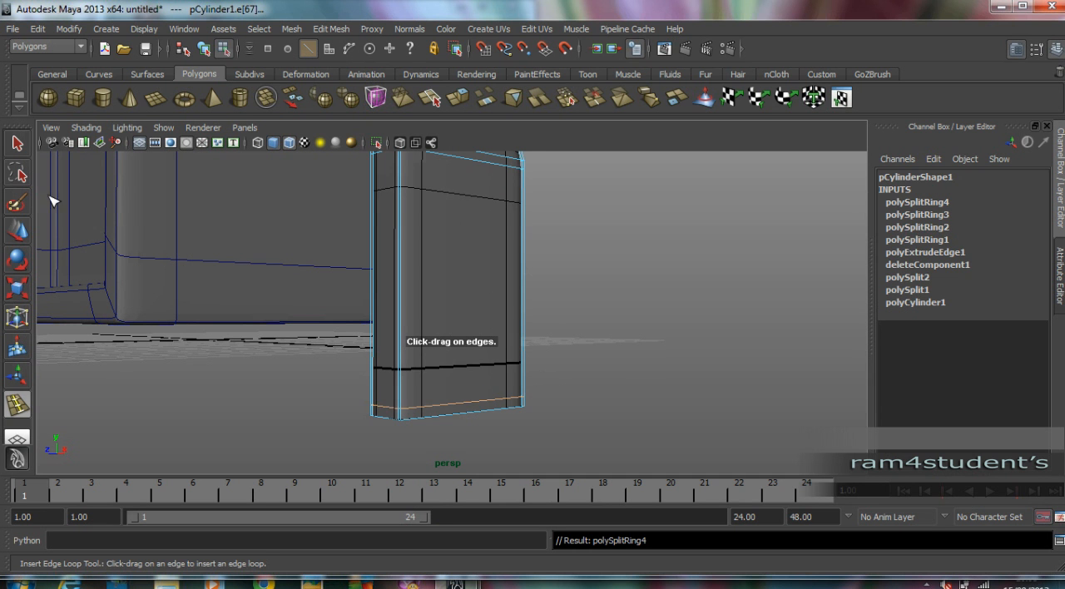
left_click(21, 230)
left_click(158, 356)
key("F8")
Move the arm back along X until it sits close against the cube's side, and deselect it.
left_click(250, 358)
scroll(370, 368, "down", 2)
left_click_drag(389, 369, 613, 357, "alt")
left_click(594, 349)
left_click_drag(632, 315, 514, 300)
left_click(620, 307)
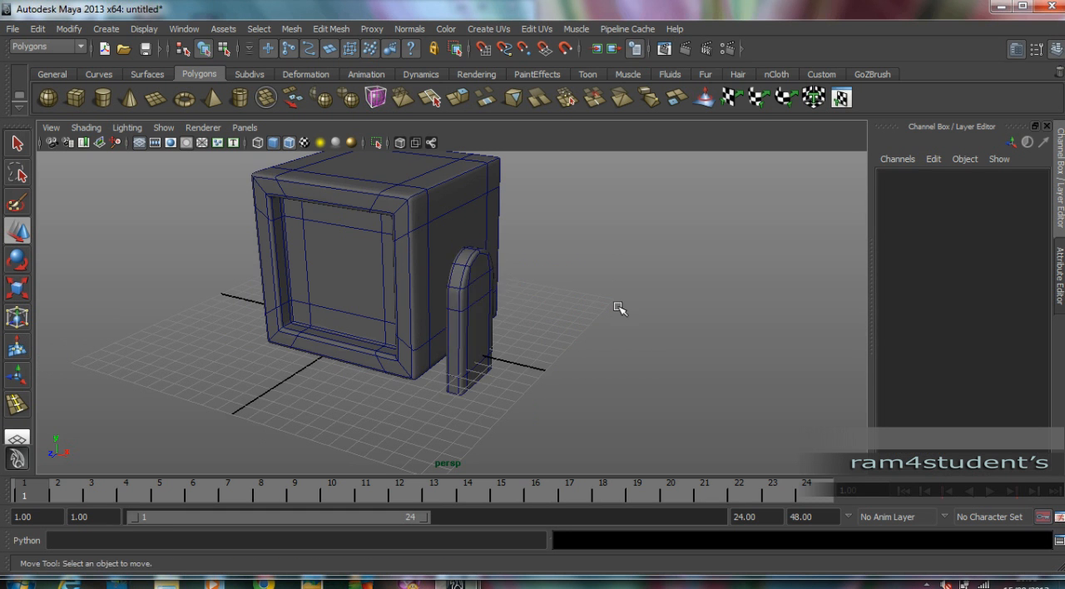
left_click_drag(619, 307, 652, 297, "alt")
scroll(652, 297, "up", 5)
left_click_drag(563, 293, 552, 290, "alt")
left_click(469, 261)
left_click_drag(523, 259, 526, 261)
left_click(665, 293)
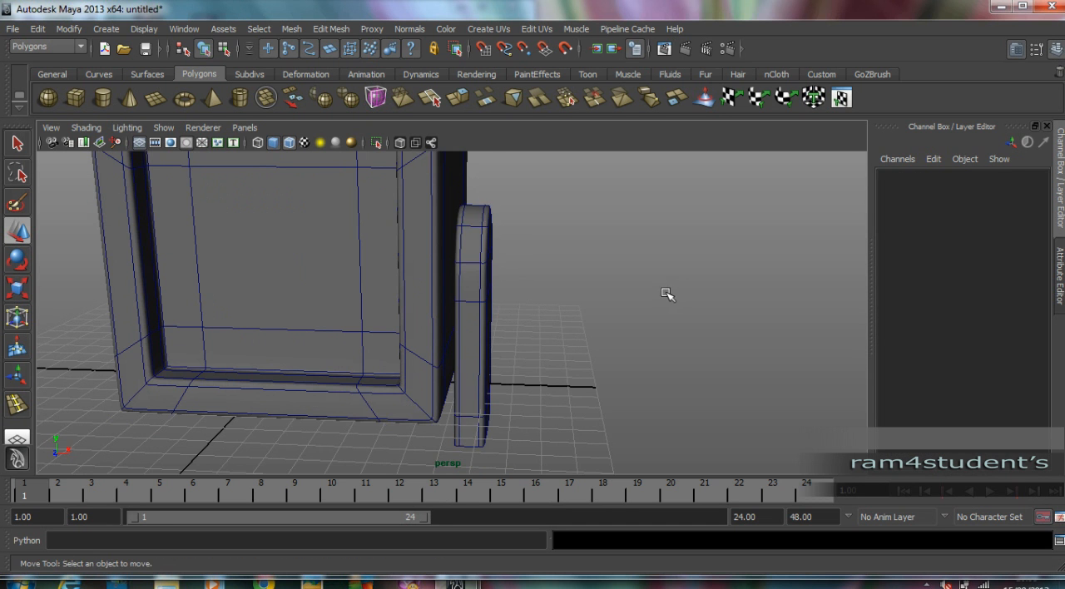
Hide the viewport grid.
right_click_drag(672, 295, 235, 295, "alt")
left_click_drag(235, 294, 357, 288, "alt")
right_click_drag(357, 288, 477, 302, "alt")
middle_click_drag(500, 329, 488, 303, "alt")
left_click(140, 143)
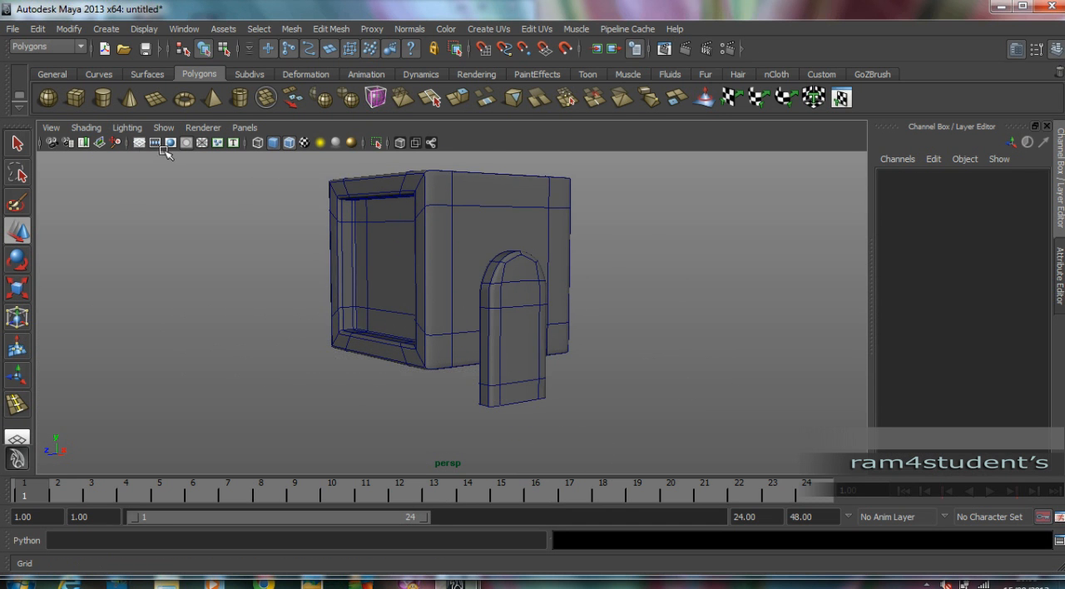
Lengthen the arm by moving its bottom vertices farther down, and return to object mode with smooth preview on.
left_click(522, 373)
left_click_drag(527, 402, 478, 400, "alt")
right_click_drag(478, 399, 399, 395)
left_click_drag(399, 390, 587, 408)
left_click_drag(476, 346, 474, 385)
left_click_drag(474, 385, 506, 380, "alt")
key("F10")
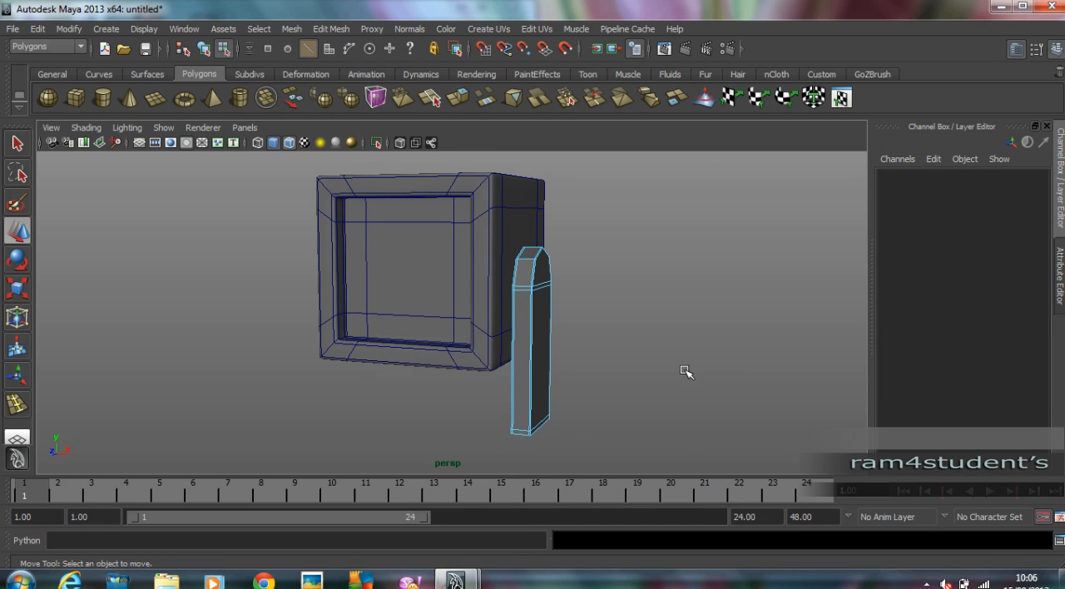
key("F8")
key("3")
left_click(684, 369)
left_click_drag(684, 369, 542, 316, "alt")
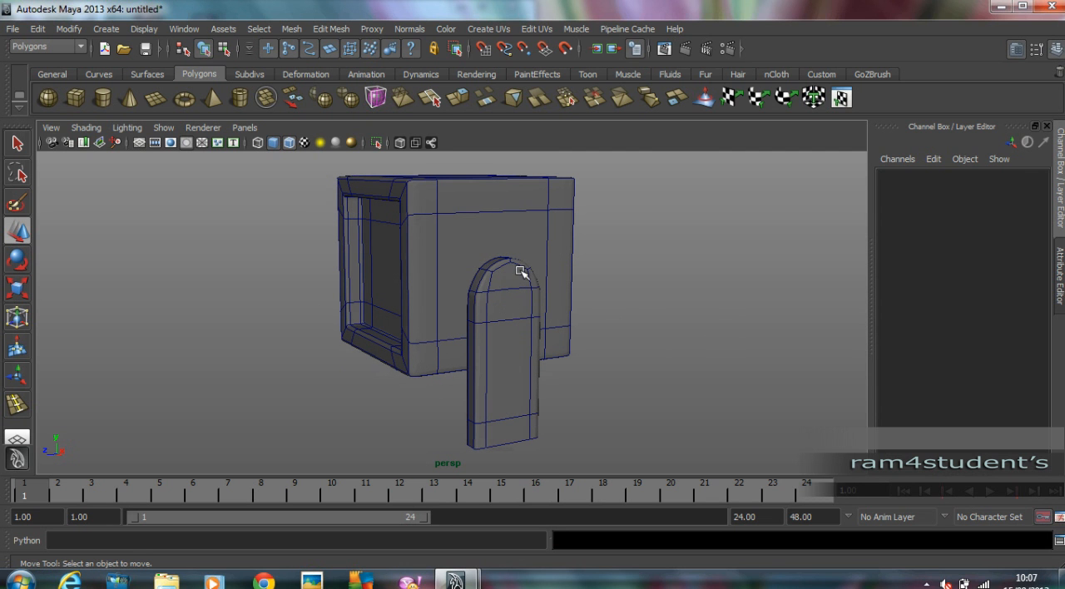
Draw a polygon cylinder about 1.41 in radius and 1.13 high, and move it to about X 8.494 on the arm's outer side.
left_click(108, 102)
key("space")
key("space")
scroll(673, 344, "up", 1)
mouse_move(445, 264)
left_mouse_down()
mouse_move(470, 310)
mouse_move(486, 272)
mouse_move(447, 257)
left_mouse_up()
key("w")
key("space")
key("space")
left_click_drag(583, 250, 620, 264, "alt")
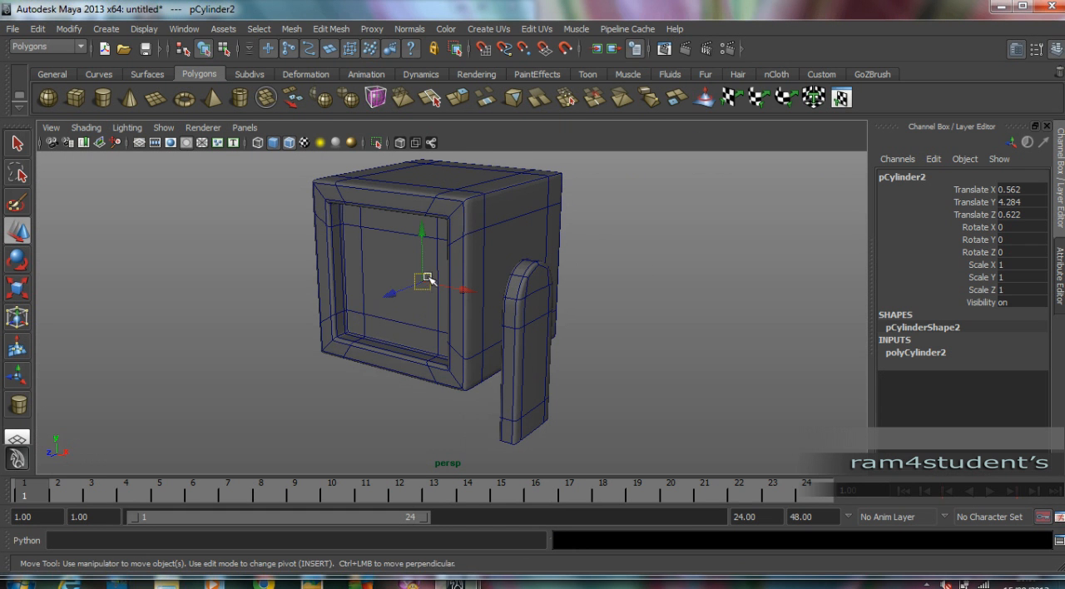
left_click_drag(458, 288, 585, 321)
right_click_drag(585, 321, 737, 328, "alt")
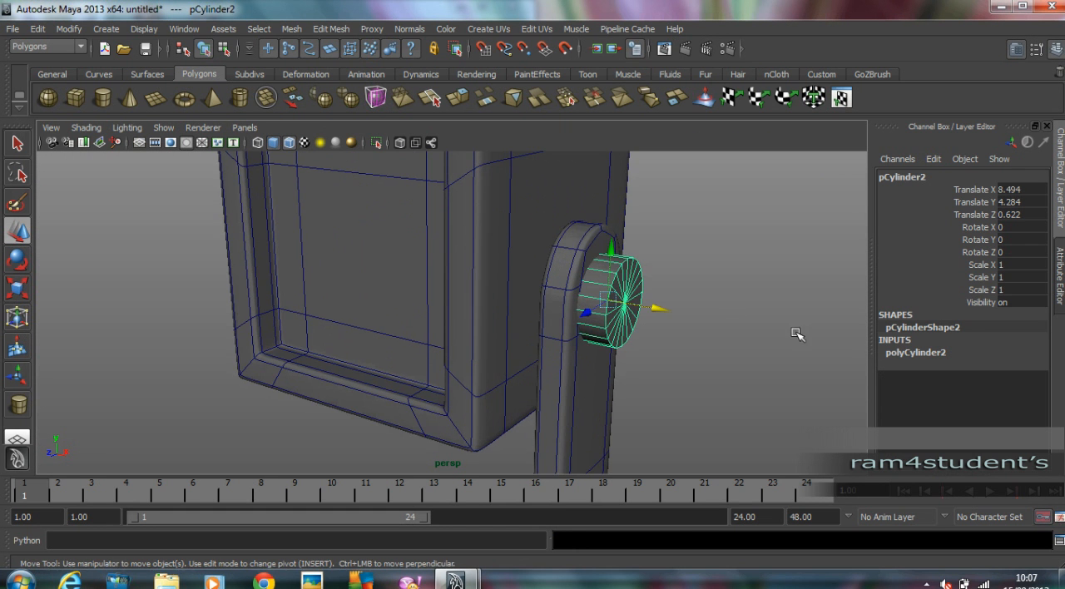
Give the small cylinder on the arm 8 axis subdivisions and 0 cap subdivisions.
left_click(982, 353)
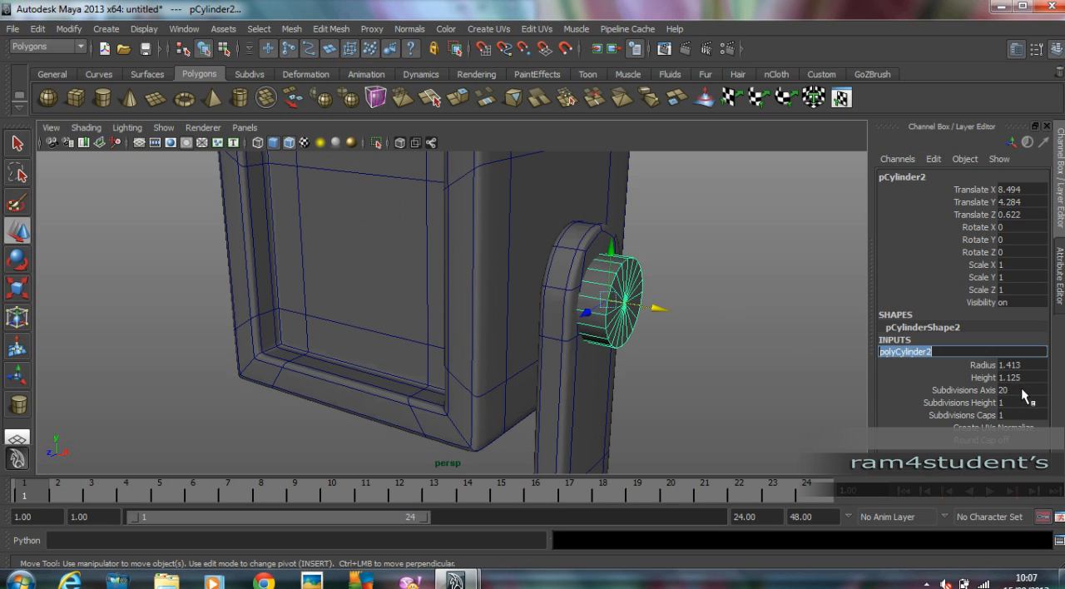
left_click(1020, 390)
type("8")
key("Tab")
key("Tab")
type("0")
key("Return")
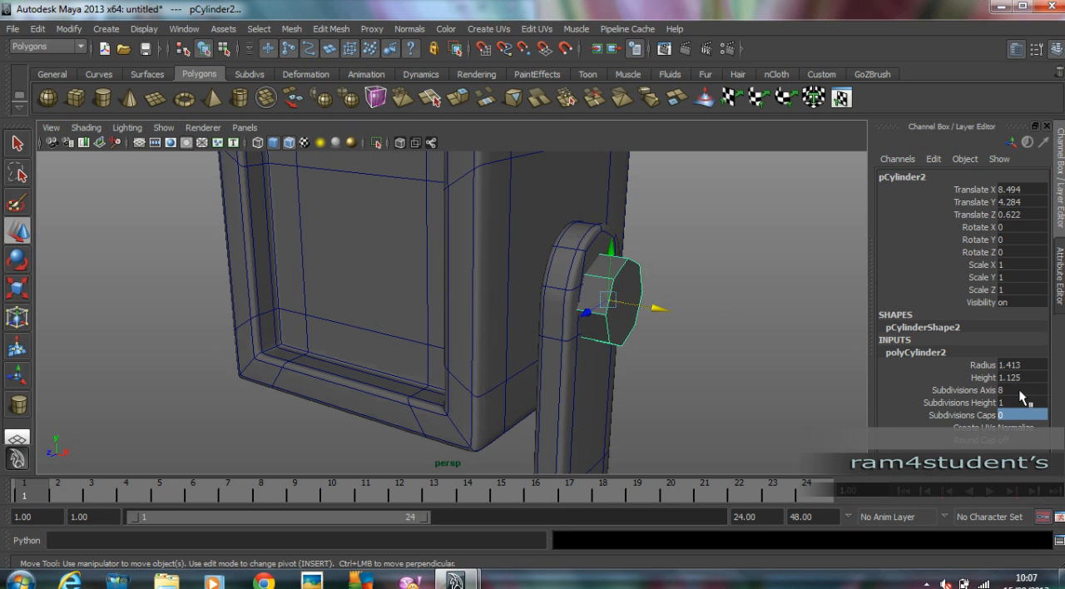
left_click_drag(638, 372, 706, 287, "alt")
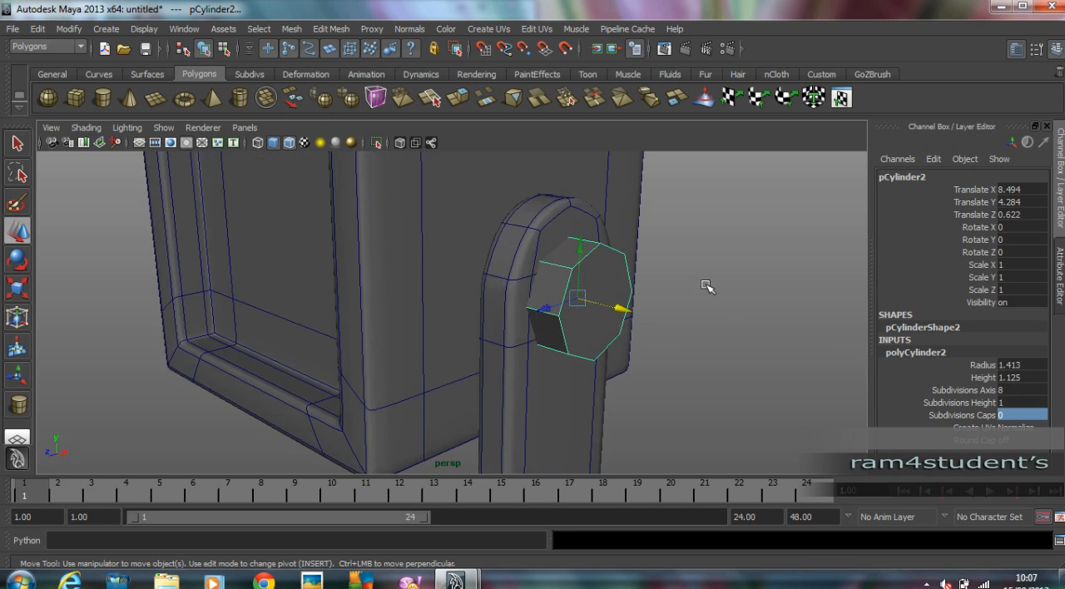
key("3")
left_click_drag(607, 278, 407, 78, "alt")
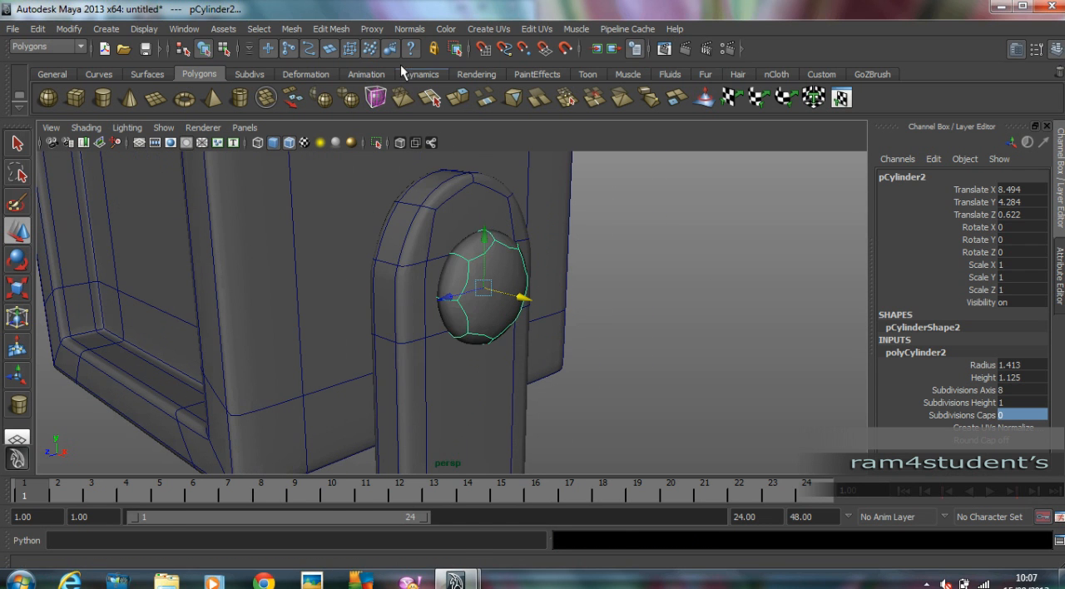
left_click(332, 29)
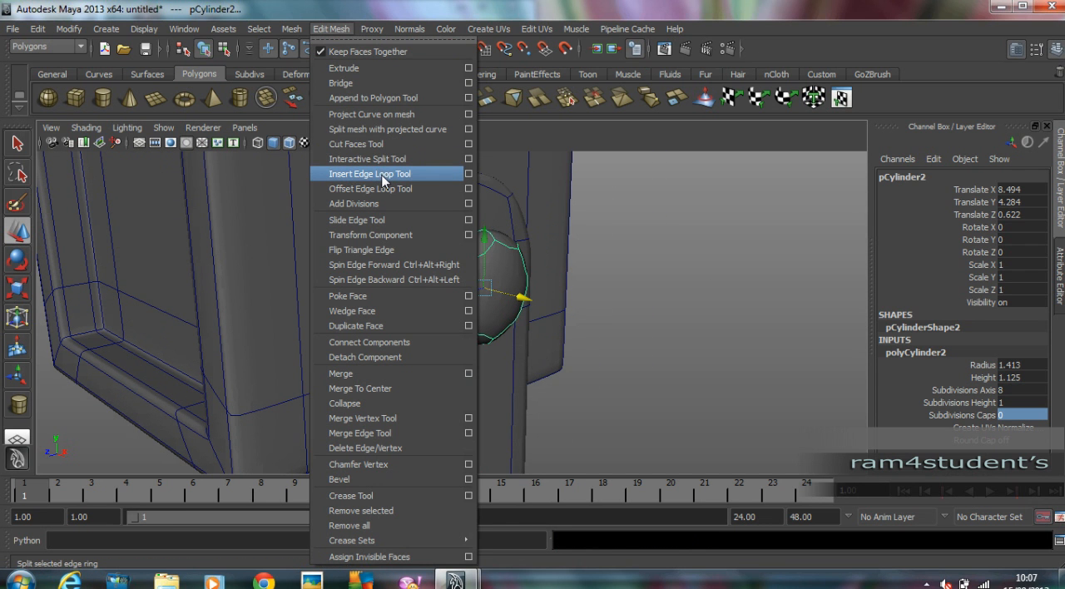
left_click(496, 7)
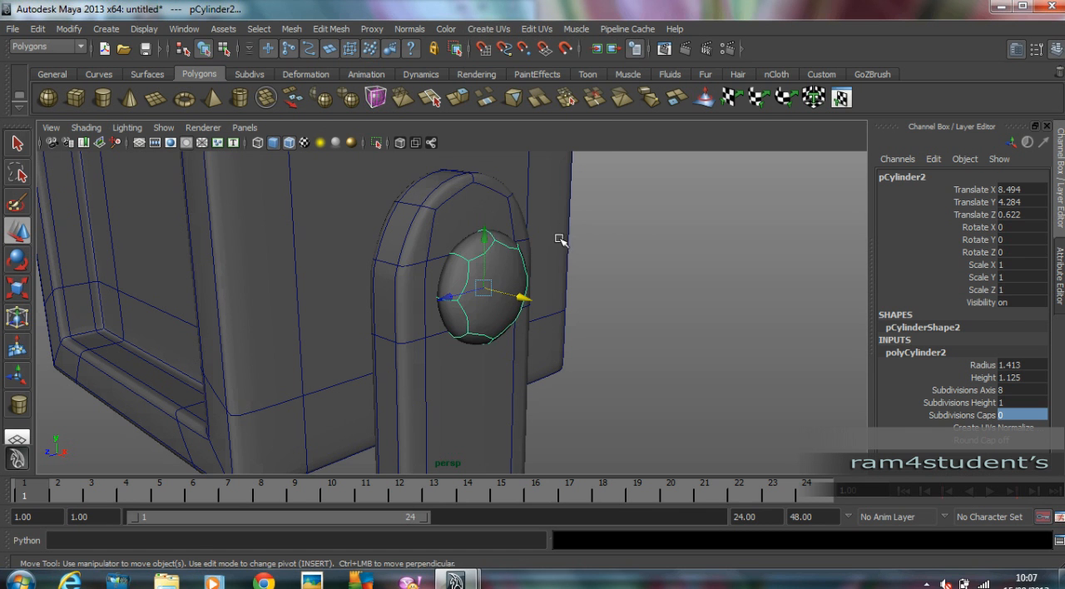
key("1")
Split the outer cap of the small arm cylinder with a vertical edge from its top vertex to its bottom vertex.
mouse_move(578, 266)
left_mouse_down("alt")
mouse_move(449, 277)
mouse_move(589, 275)
mouse_move(574, 275)
left_mouse_up("alt")
right_click_drag(557, 281, 558, 298)
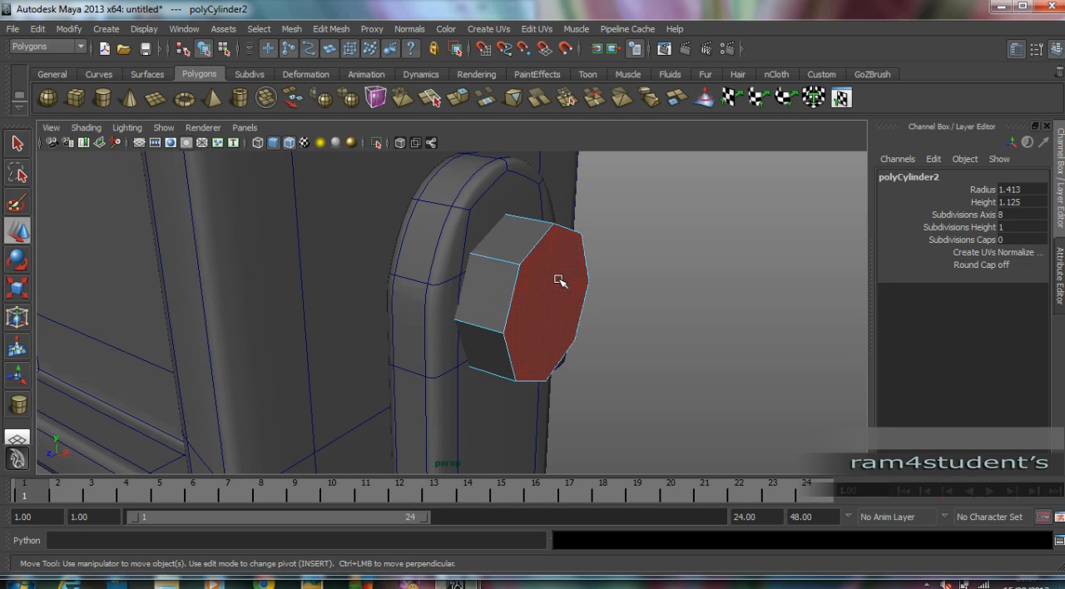
left_click(560, 280)
left_click_drag(614, 285, 551, 288, "alt")
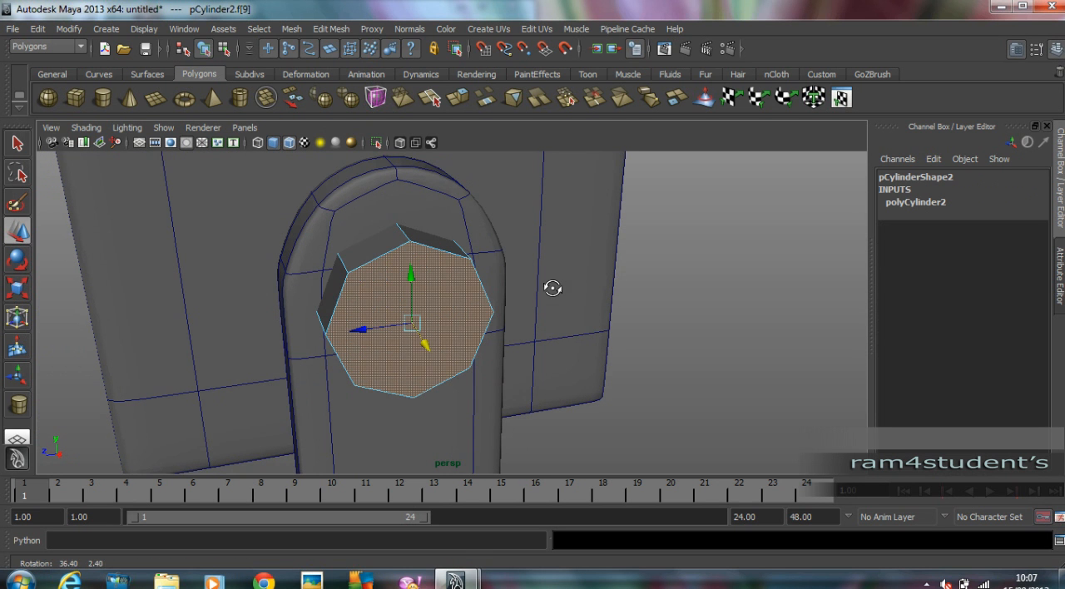
left_click(331, 29)
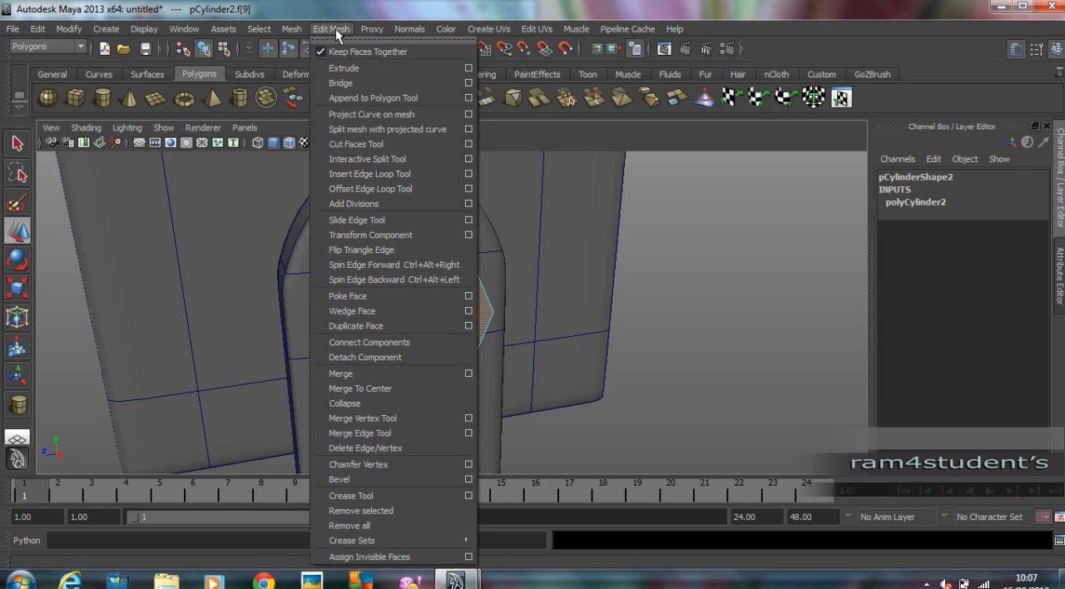
left_click(363, 158)
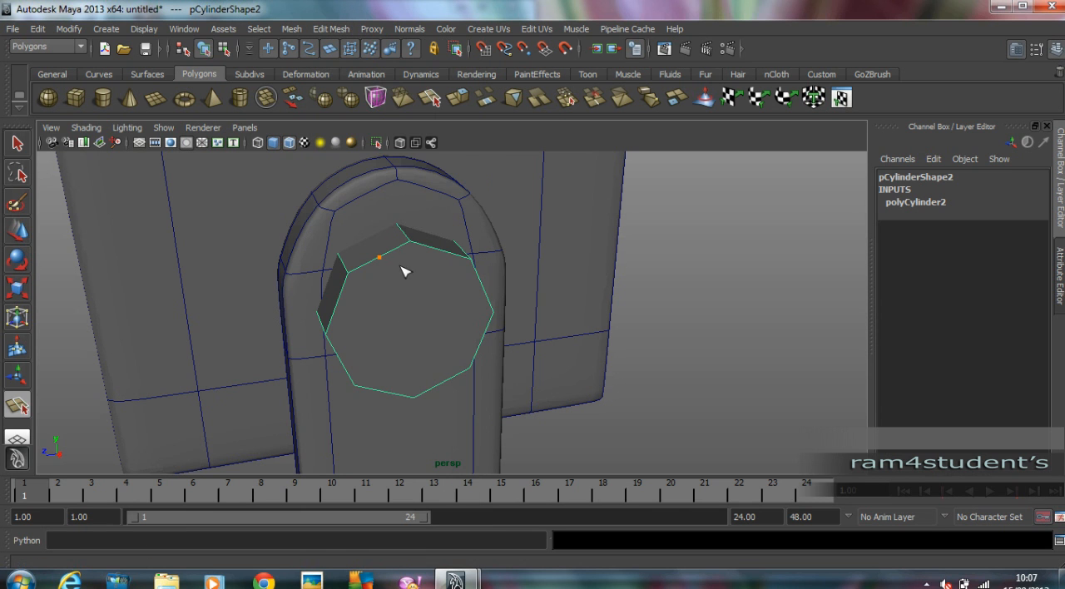
left_click(417, 391)
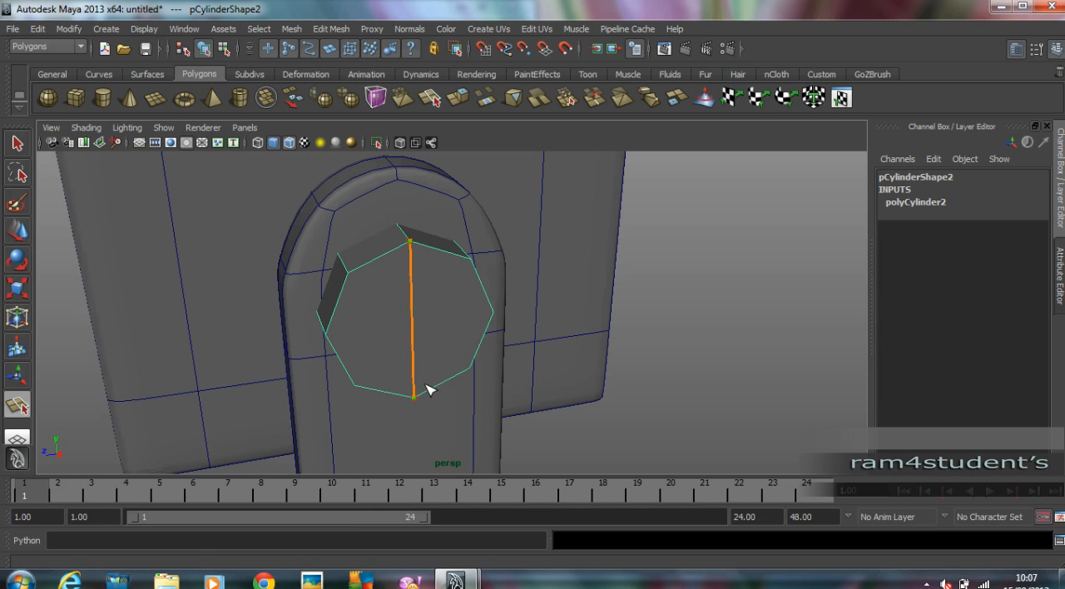
left_click(30, 232)
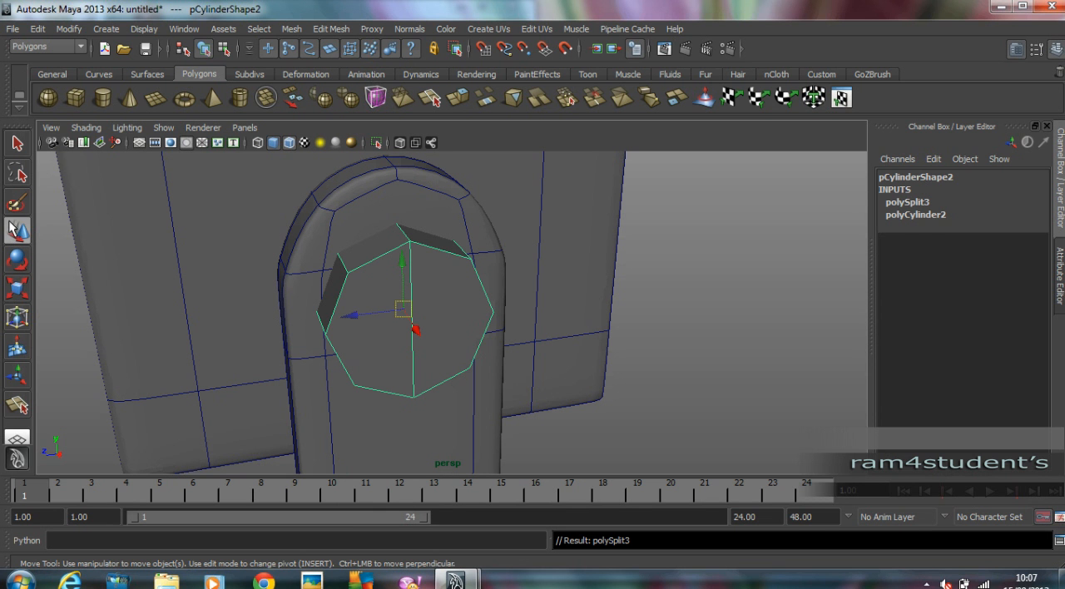
mouse_move(423, 316)
left_mouse_down("alt")
mouse_move(473, 311)
mouse_move(404, 309)
mouse_move(439, 309)
left_mouse_up("alt")
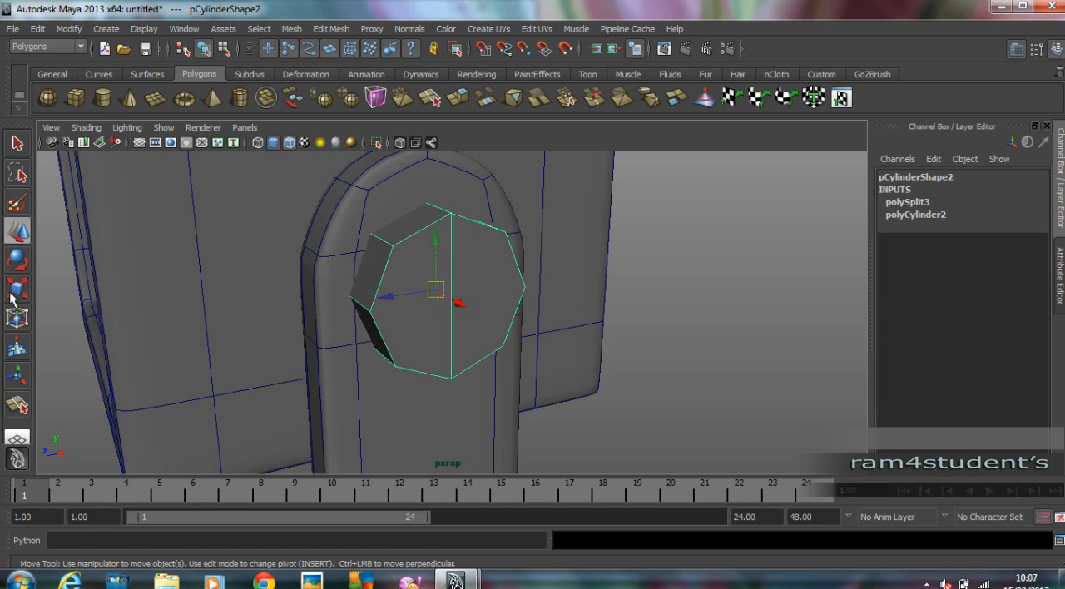
Split the same cap horizontally between its two side vertices, crossing the vertical edge.
left_click(17, 405)
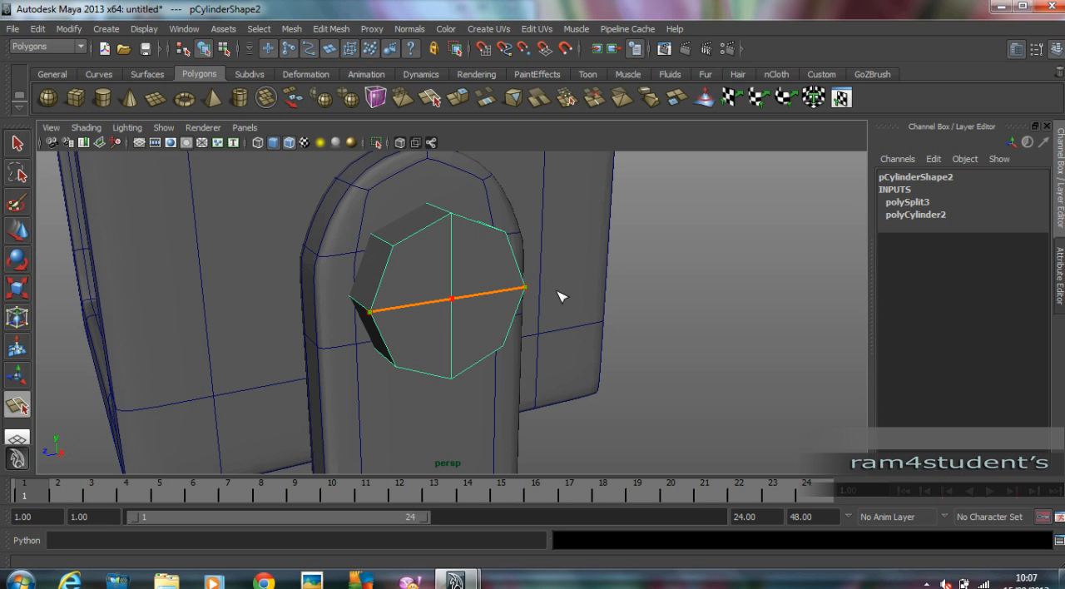
key("Return")
key("w")
Extrude the four cap quarters separately with Keep Faces Together off, moving them outward about 0.303 and shrinking them to form cross grooves.
left_click_drag(399, 334, 454, 325, "alt")
left_click(506, 245)
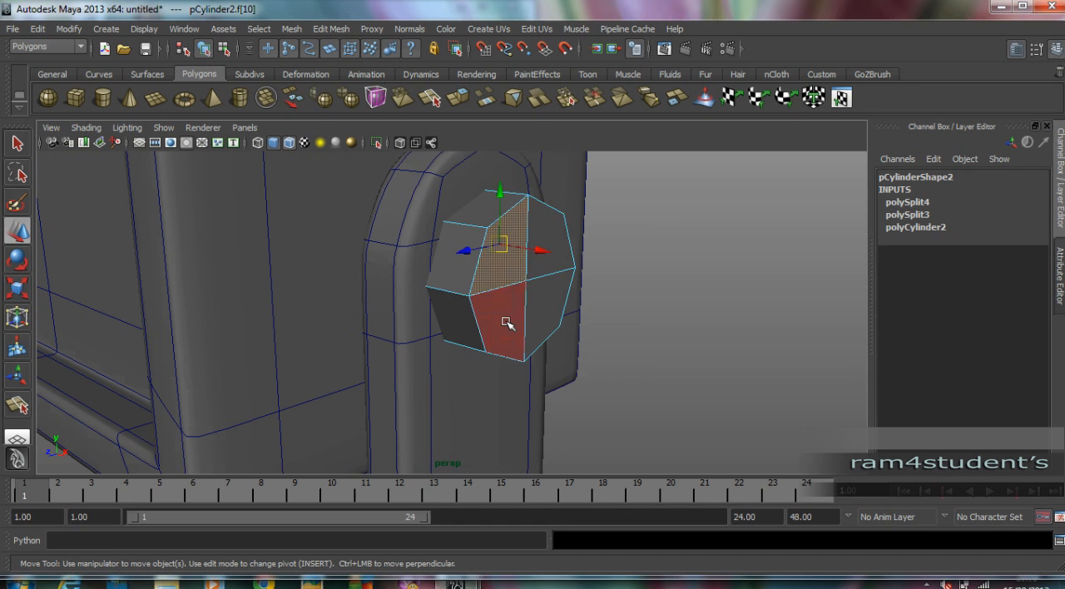
left_click(507, 321, "shift")
left_click(557, 304, "shift")
left_click(559, 267, "shift")
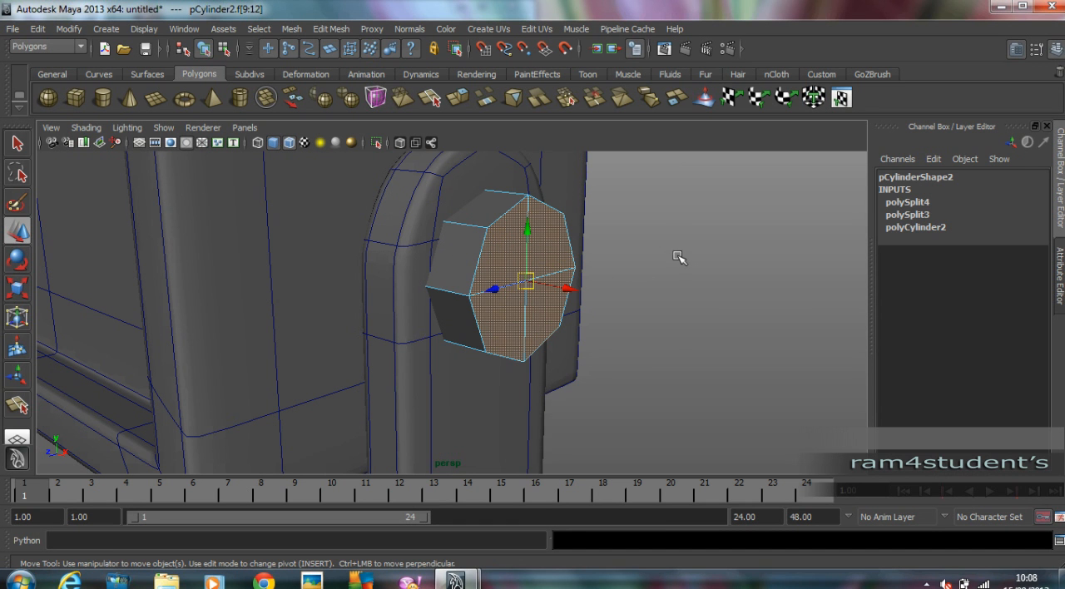
left_click(323, 30)
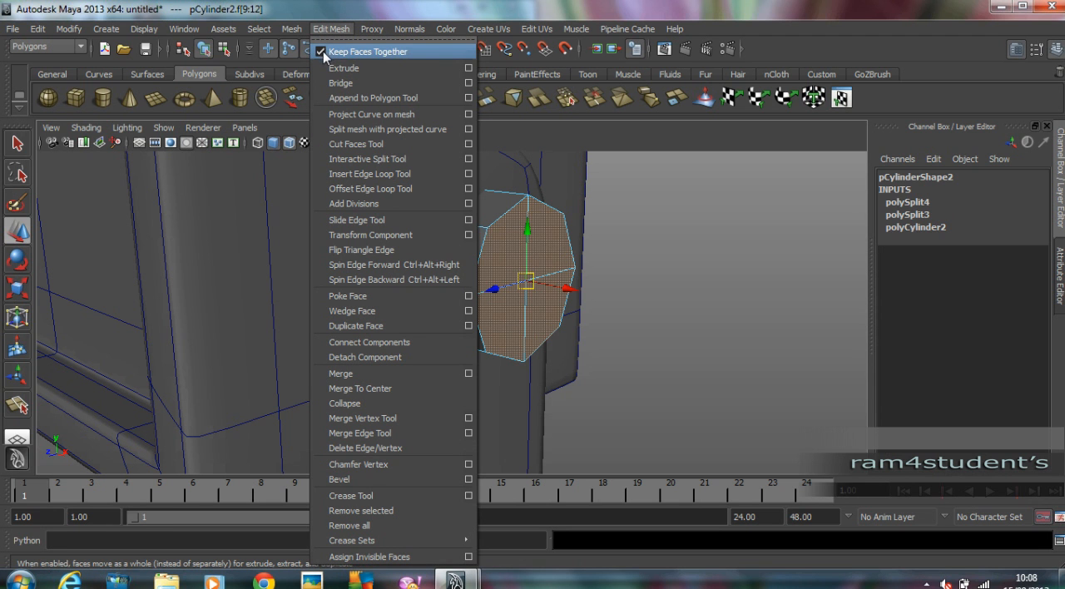
left_click(319, 51)
left_click(326, 28)
left_click(339, 69)
left_click_drag(470, 244, 613, 297, "alt")
left_click(627, 299)
mouse_move(679, 252)
left_mouse_down("alt")
mouse_move(632, 242)
mouse_move(566, 250)
mouse_move(674, 244)
left_mouse_up("alt")
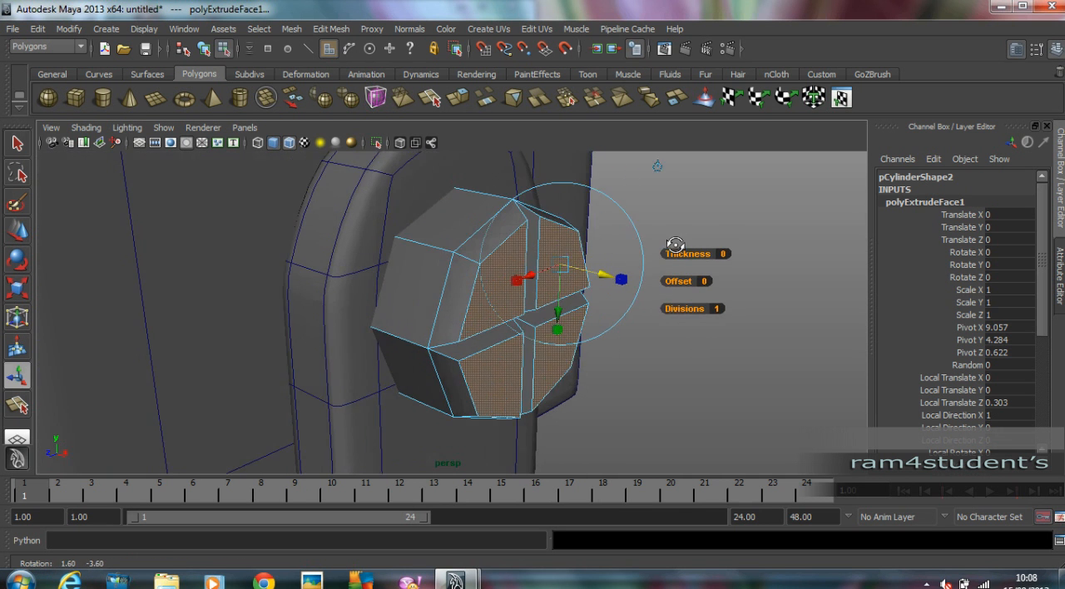
Turn Keep Faces Together back on, and smooth-preview the grooved cylinder in object mode.
left_click(325, 30)
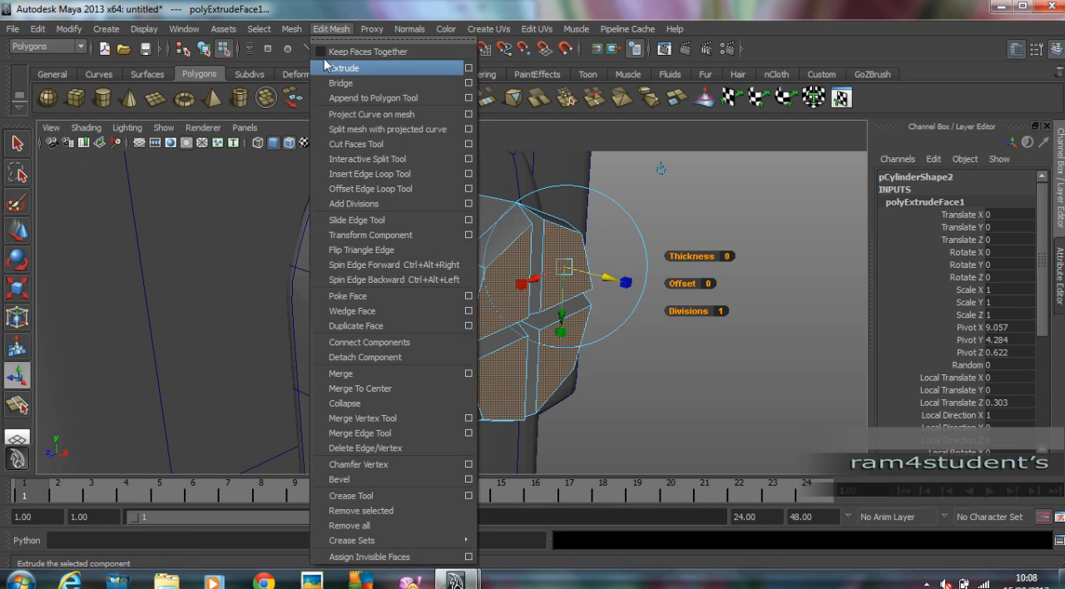
left_click(323, 50)
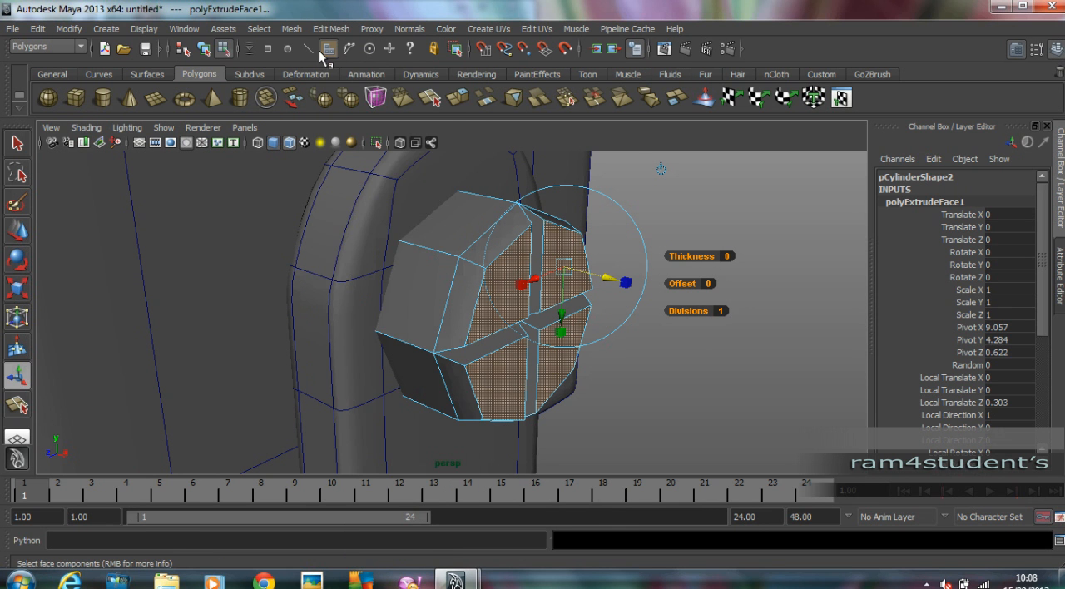
left_click(689, 180)
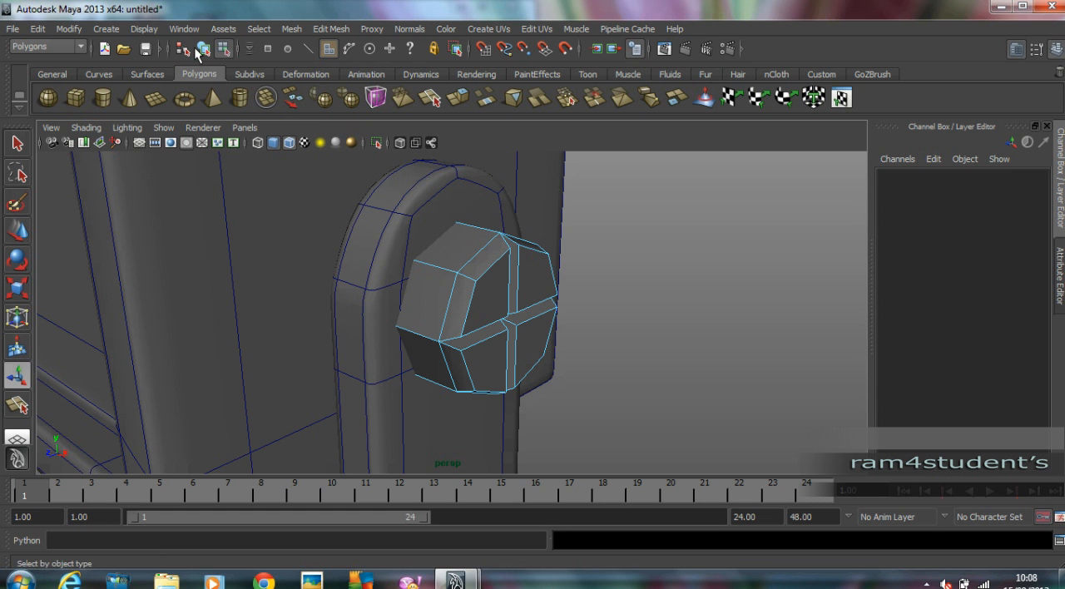
left_click(199, 50)
left_click_drag(675, 259, 681, 259, "alt")
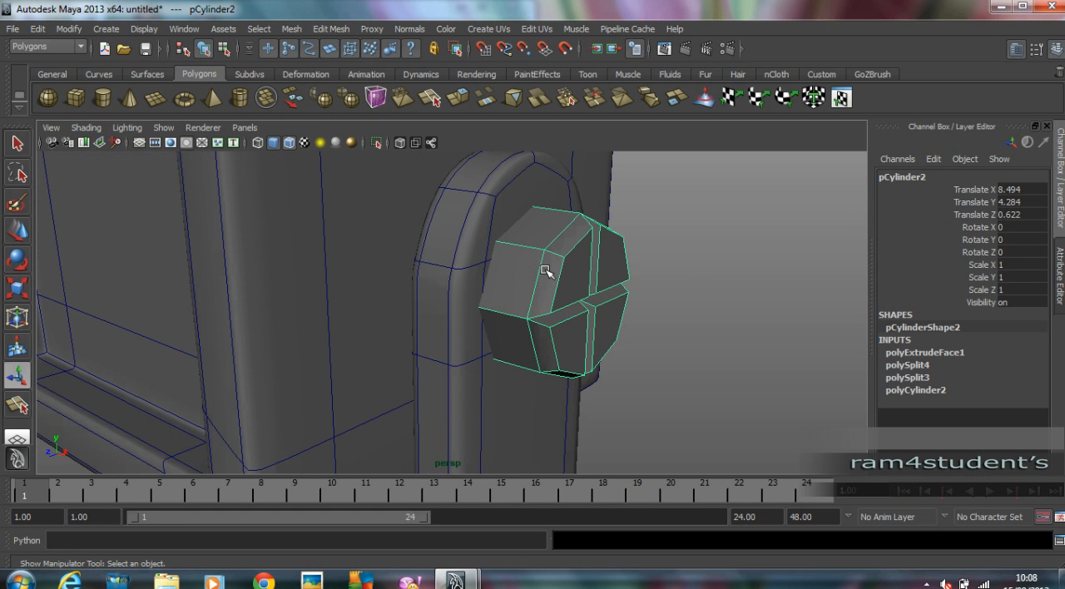
key("3")
Insert edge loops around the cylinder's side and along both cross grooves to sharpen the smoothed edges, and return to object mode.
mouse_move(588, 268)
left_mouse_down("alt")
mouse_move(627, 305)
mouse_move(588, 289)
left_mouse_up("alt")
left_click(331, 29)
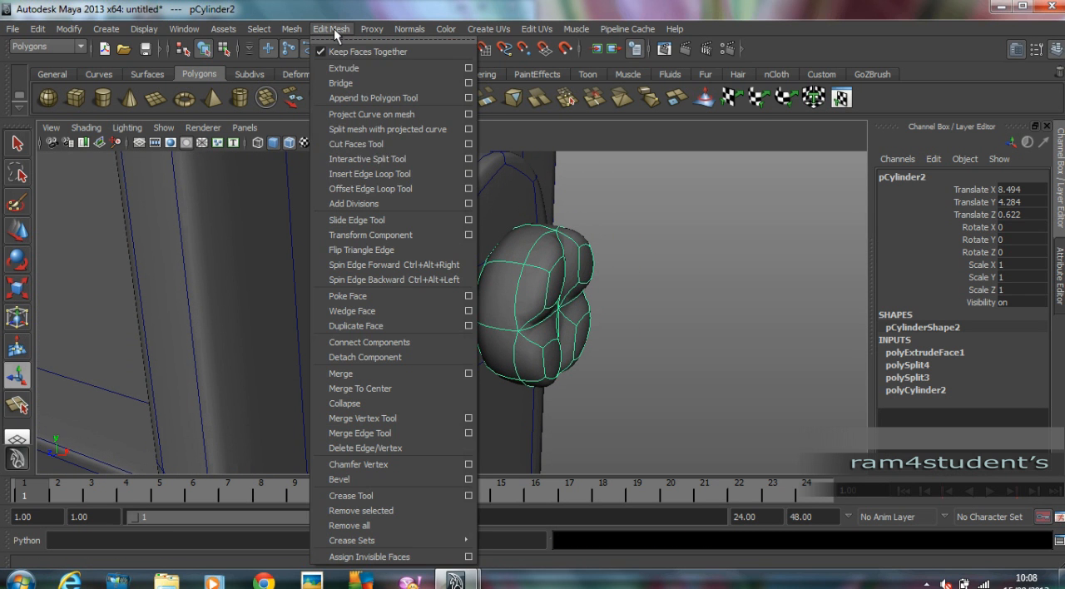
left_click(392, 176)
left_click_drag(530, 265, 468, 321)
left_click_drag(468, 321, 468, 348, "alt")
left_click(456, 356)
left_click_drag(623, 352, 423, 269, "alt")
left_click_drag(352, 255, 358, 251)
middle_click_drag(357, 252, 422, 254, "alt")
mouse_move(423, 255)
left_mouse_down("alt")
mouse_move(429, 263)
mouse_move(330, 265)
left_mouse_up("alt")
left_click_drag(497, 275, 498, 265)
middle_click_drag(498, 266, 513, 258, "alt")
left_click_drag(520, 247, 521, 247)
right_click_drag(520, 246, 75, 230, "alt")
left_click(20, 234)
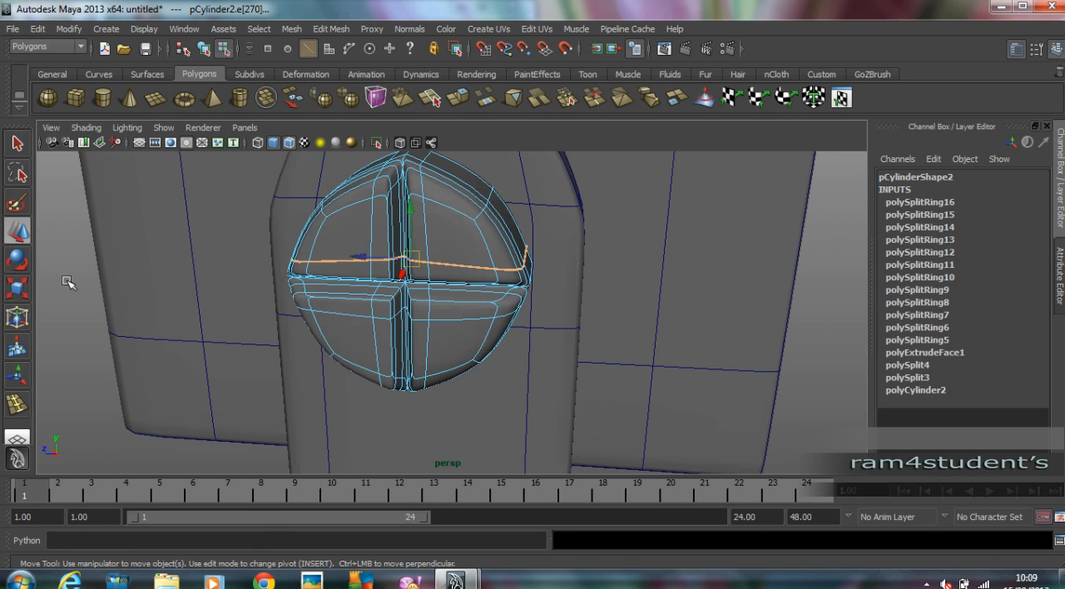
left_click(86, 289)
left_click_drag(95, 280, 231, 290, "alt")
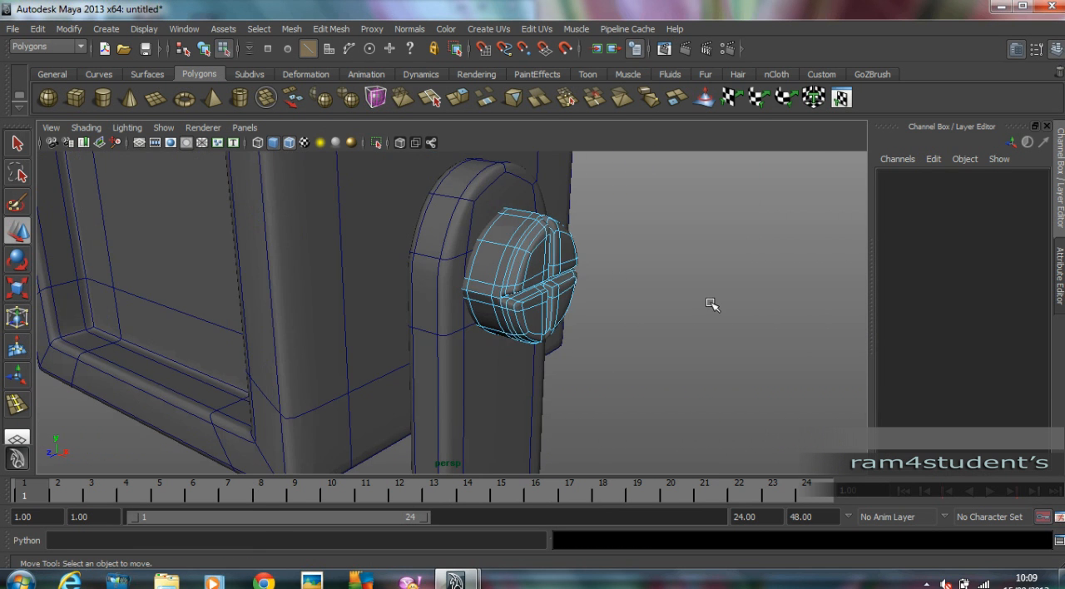
key("F8")
left_click(782, 298)
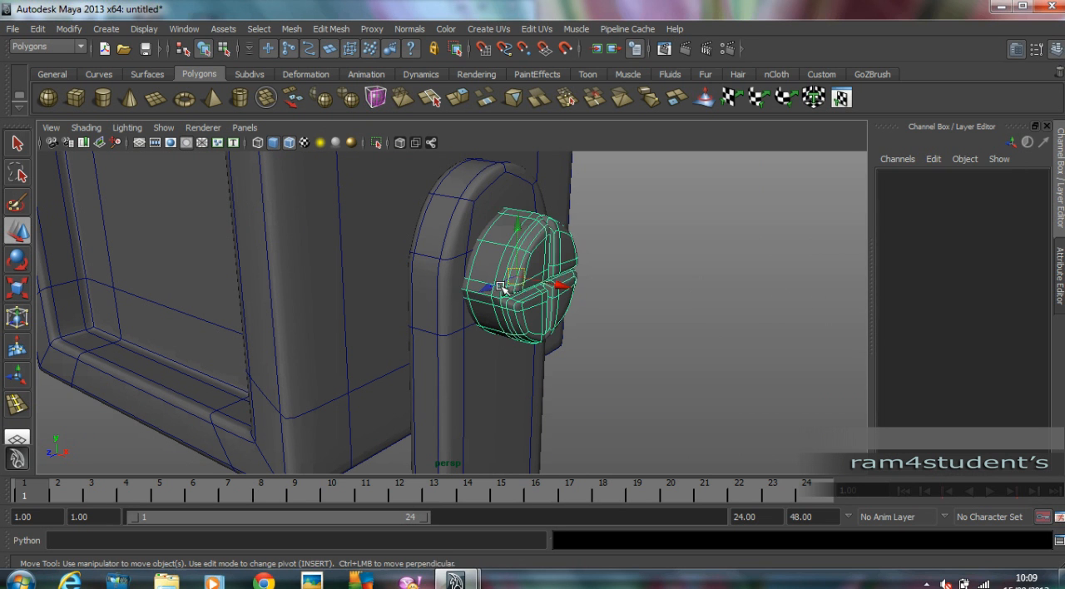
Push the grooved cylinder into the arm to X 7.9, and turn off the wireframe overlay on shaded objects.
left_click(471, 286)
left_click_drag(548, 289, 526, 281)
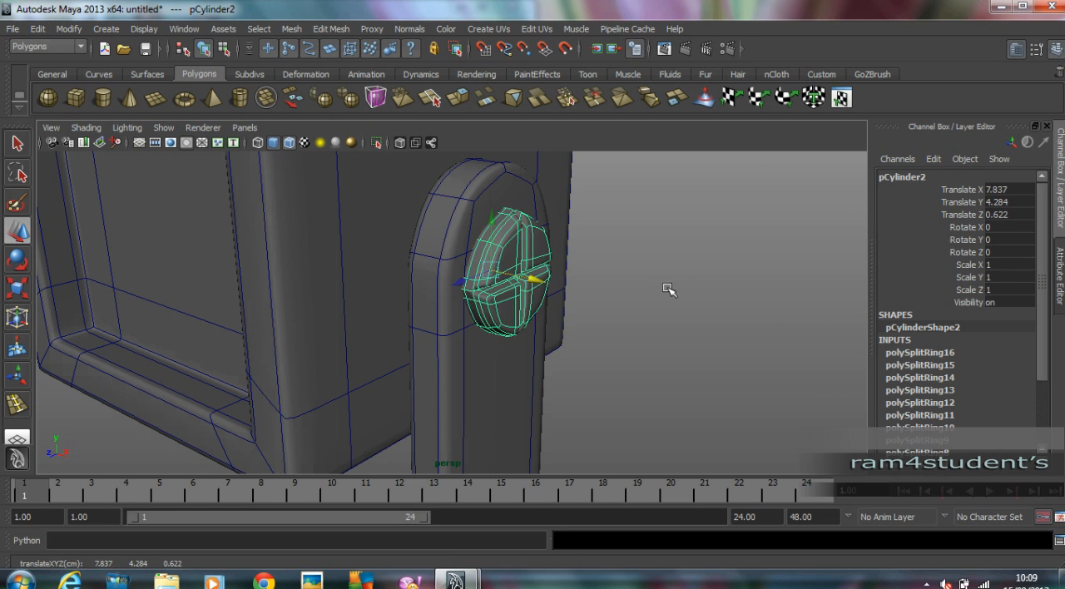
left_click(649, 289)
left_click_drag(649, 289, 667, 290, "alt")
left_click(289, 142)
mouse_move(690, 358)
left_mouse_down("alt")
mouse_move(708, 359)
mouse_move(606, 352)
mouse_move(785, 354)
mouse_move(510, 347)
mouse_move(535, 355)
mouse_move(513, 323)
mouse_move(564, 308)
left_mouse_up("alt")
scroll(785, 354, "down", 3)
scroll(535, 331, "up", 3)
left_click(499, 301)
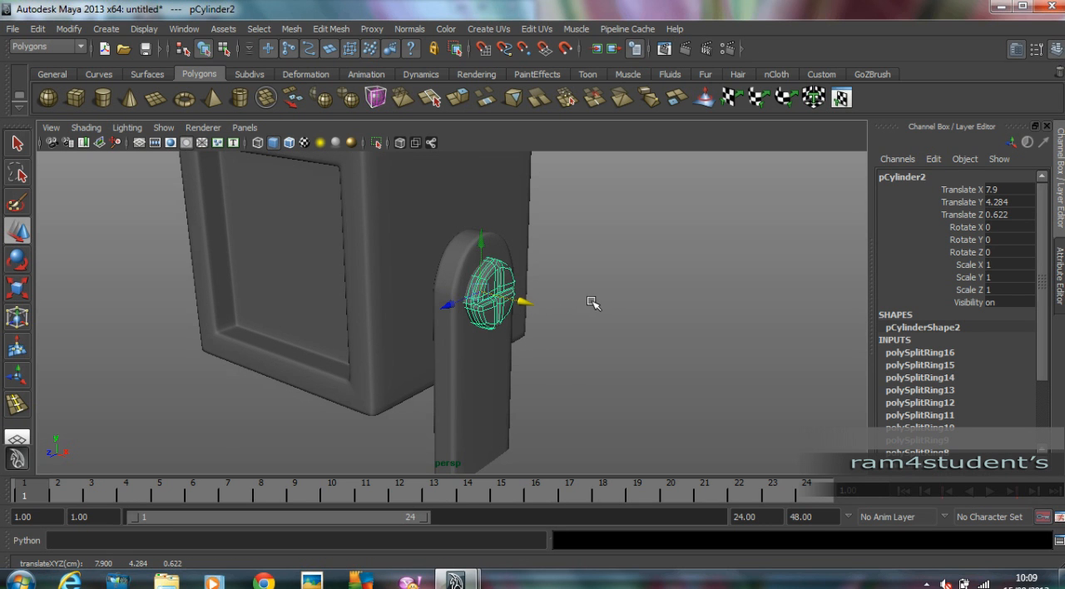
middle_click_drag(585, 310, 649, 330, "alt")
scroll(648, 331, "down", 2)
left_click(680, 323)
left_click_drag(681, 323, 582, 334, "alt")
Draw a polygon cylinder about 0.654 in radius and 0.955 high in the side view, centred on the grooved cylinder.
left_click(109, 99)
key("space")
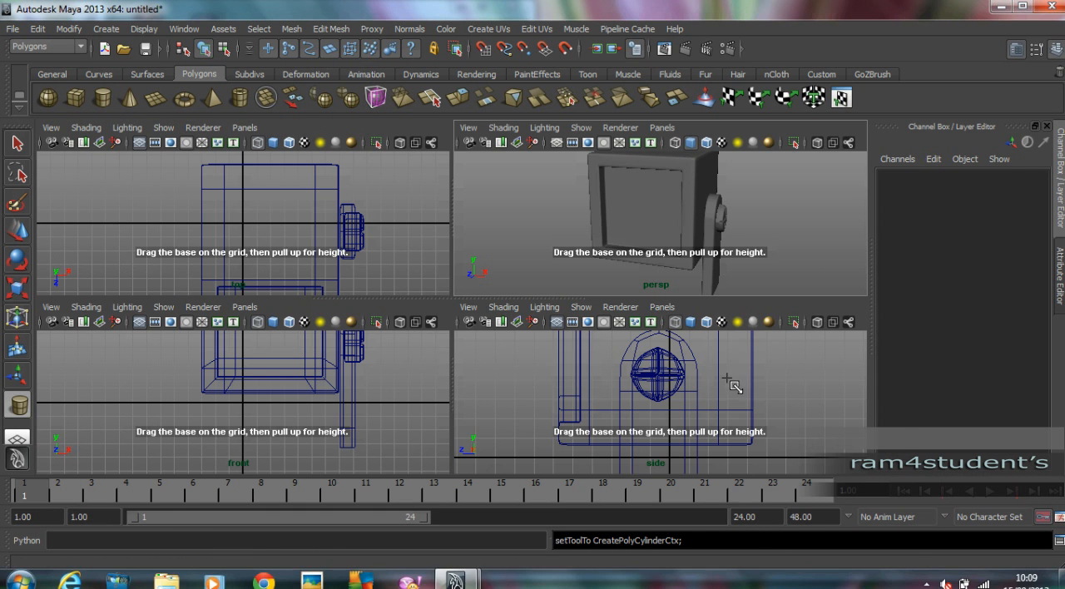
key("space")
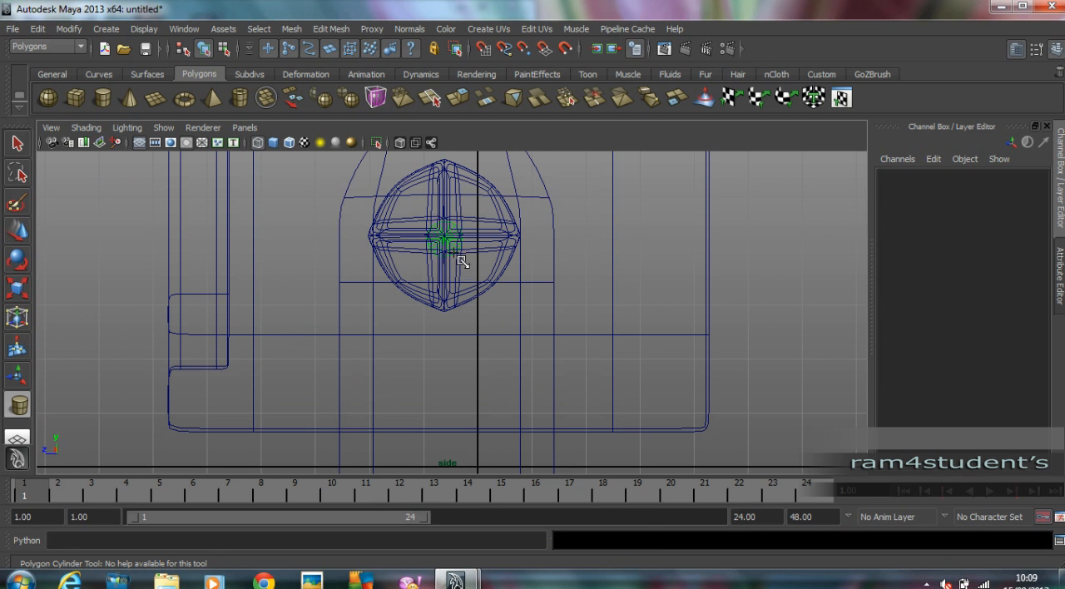
left_click_drag(466, 276, 464, 275)
left_click_drag(438, 224, 672, 226)
key("space")
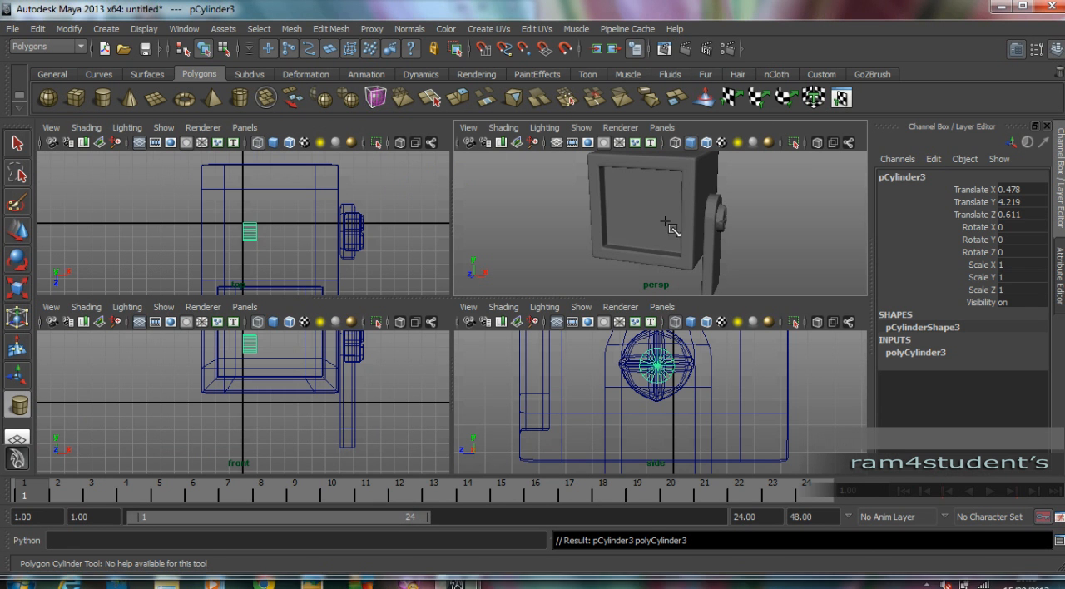
Stretch the new cylinder to Scale X 3.078 and move it to X 6.632 so it joins the head and arm.
left_click(17, 230)
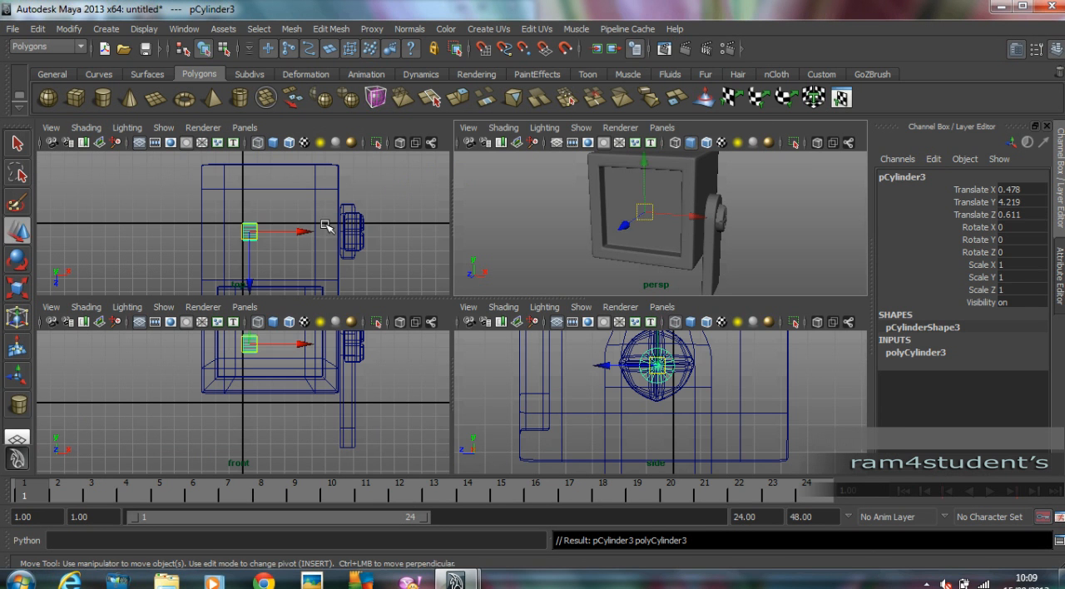
left_click_drag(308, 235, 390, 233)
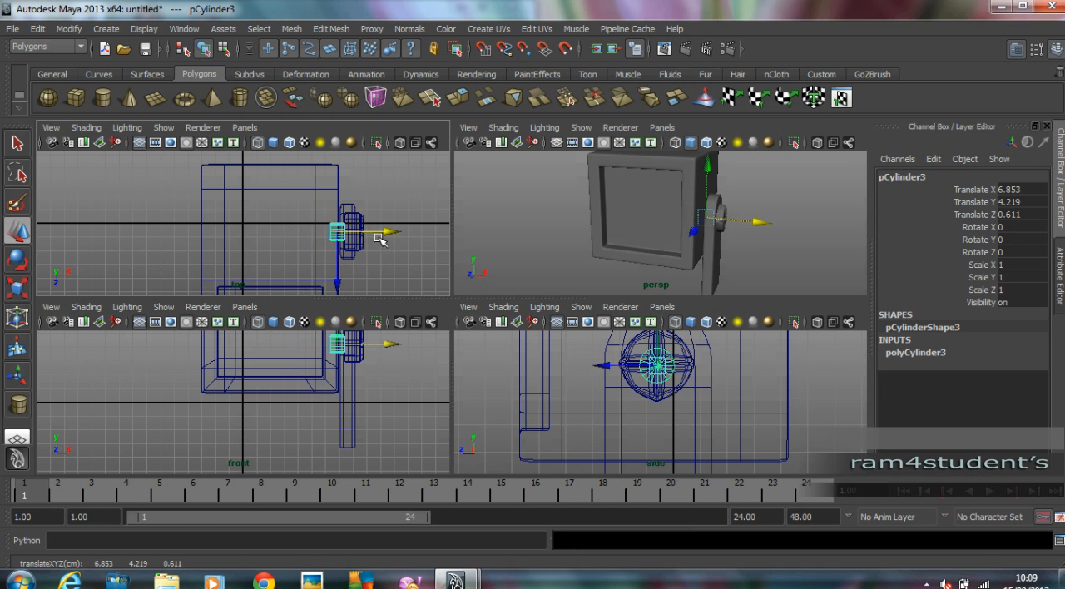
scroll(430, 236, "up", 2)
key("space")
scroll(449, 250, "up", 3)
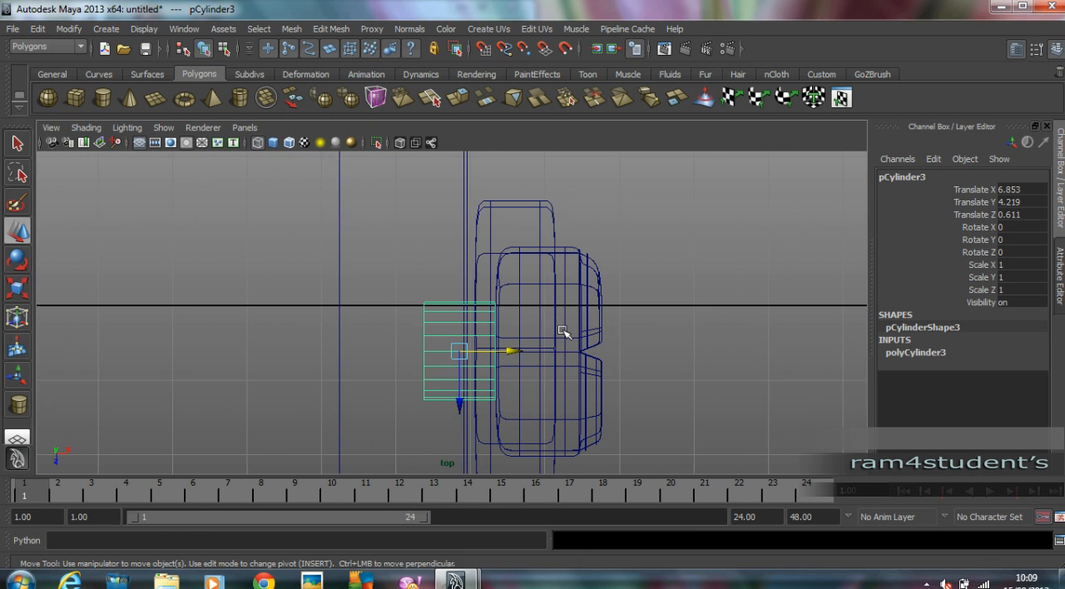
key("r")
left_click_drag(534, 354, 685, 352)
key("w")
left_click_drag(518, 352, 500, 352)
key("space")
key("space")
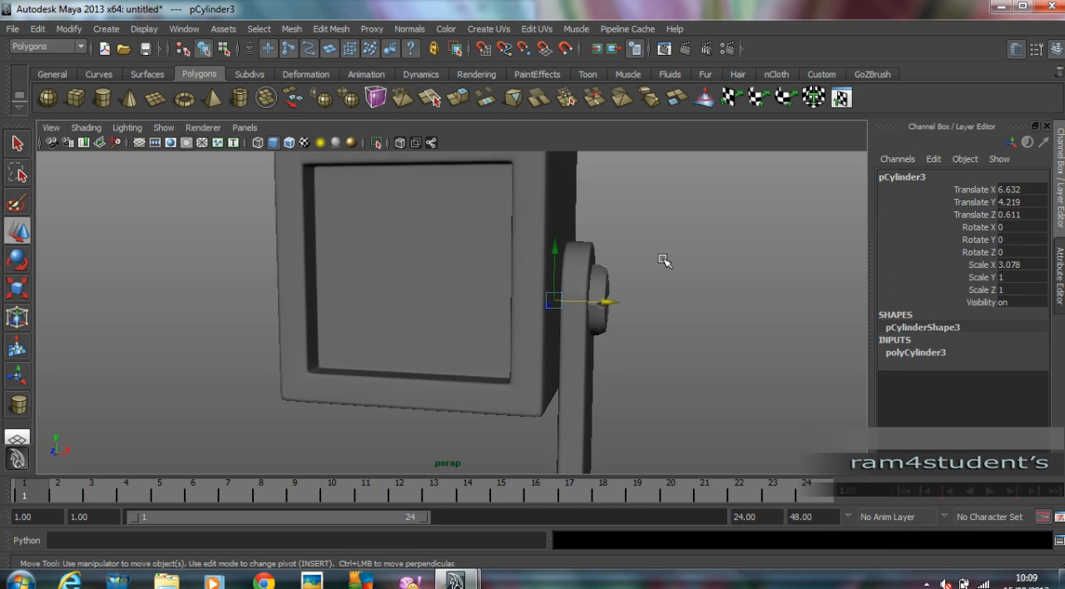
Set the connecting cylinder's cap subdivisions to 0.
left_click_drag(664, 259, 614, 272, "alt")
left_click(952, 358)
double_click(1013, 389)
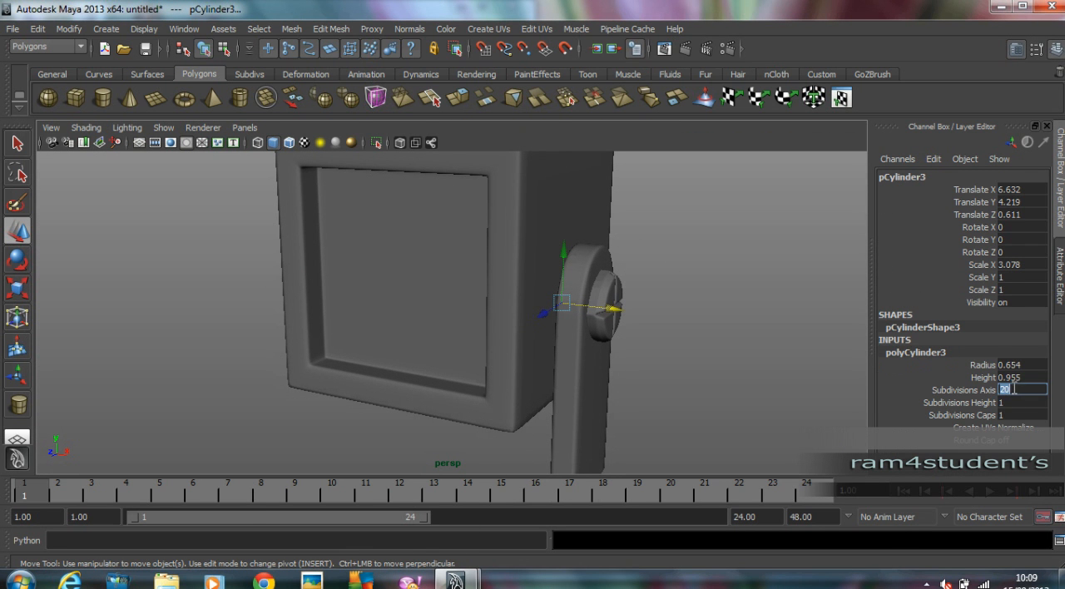
key("Tab")
key("Tab")
type("0")
key("Return")
left_click_drag(631, 267, 657, 303, "alt")
left_click(661, 267)
left_click_drag(665, 373, 528, 320)
left_click(368, 253, "shift")
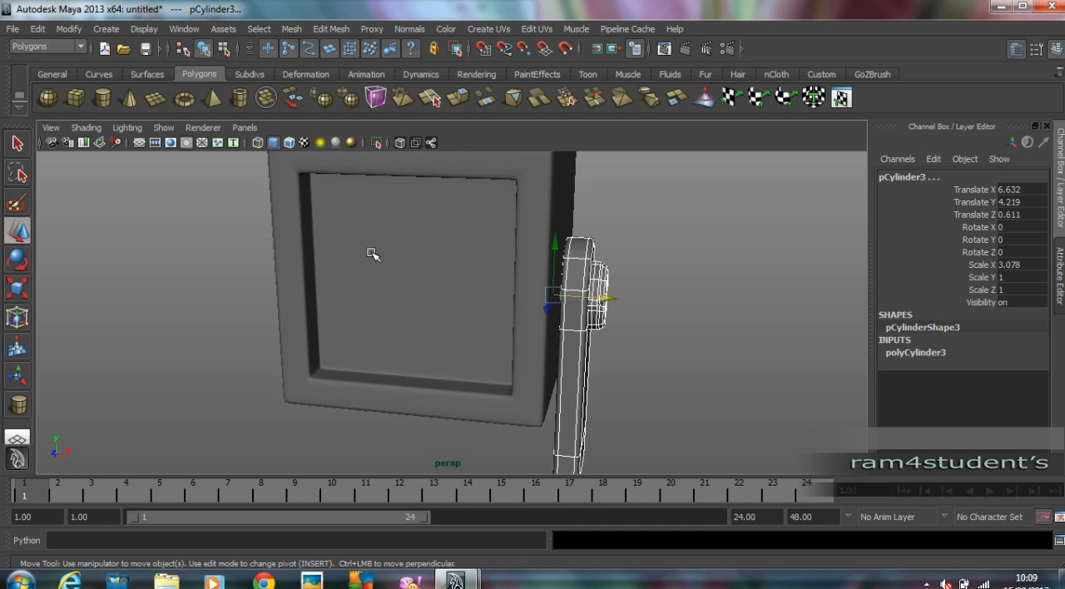
scroll(605, 293, "down", 2)
left_click_drag(606, 293, 643, 277, "alt")
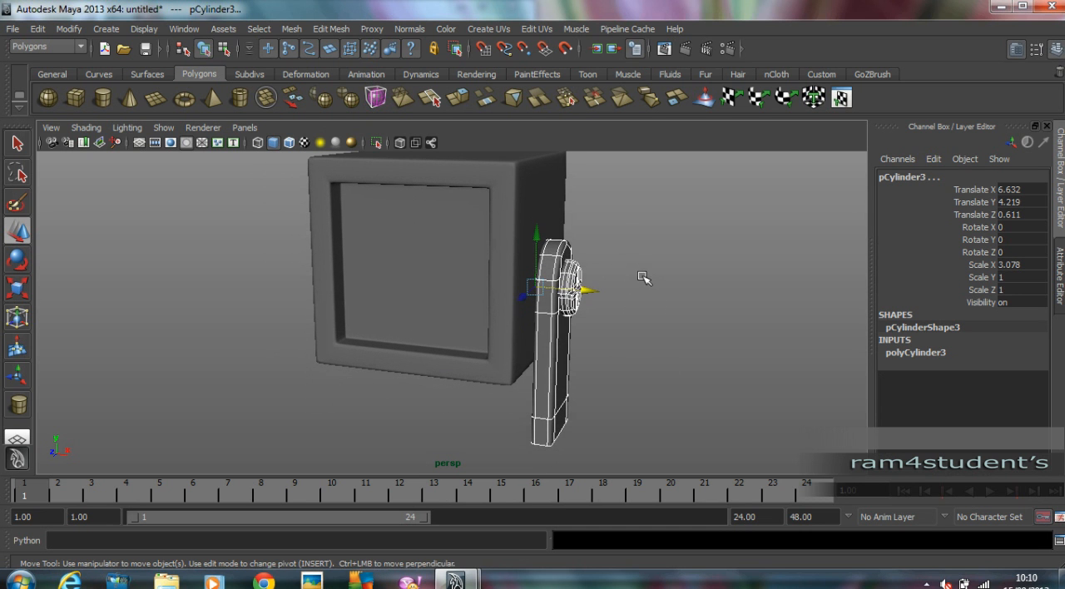
left_click(495, 439)
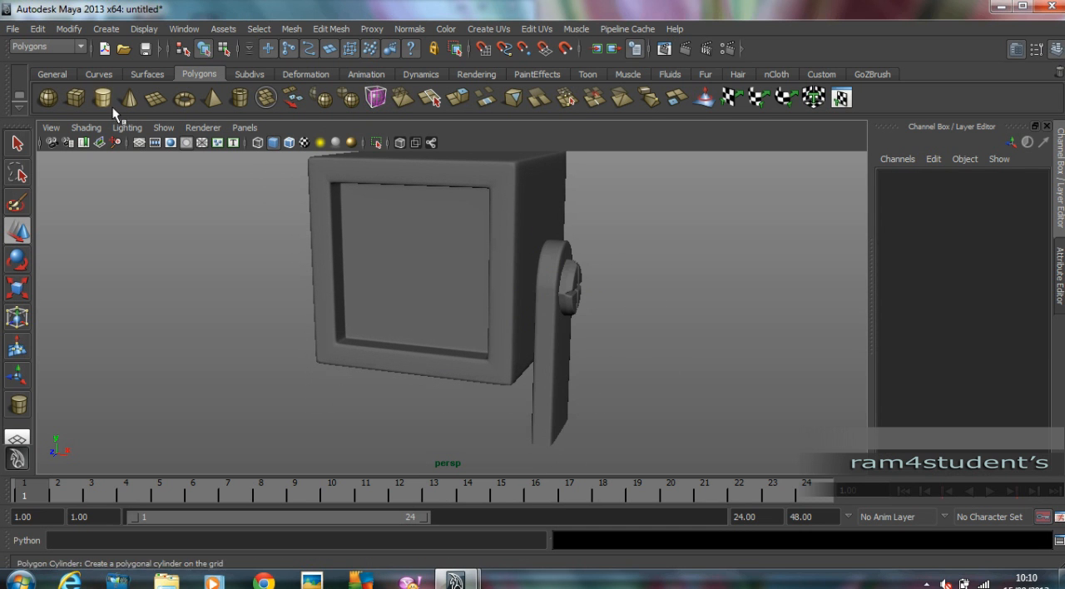
Draw a flat polygon box around the lower part of the arm, at about X 7.771 and Z 0.531.
left_click(78, 100)
key("space")
key("space")
scroll(368, 218, "down", 5)
middle_click_drag(389, 241, 392, 209, "alt")
left_click_drag(470, 341, 514, 351)
key("space")
key("space")
key("space")
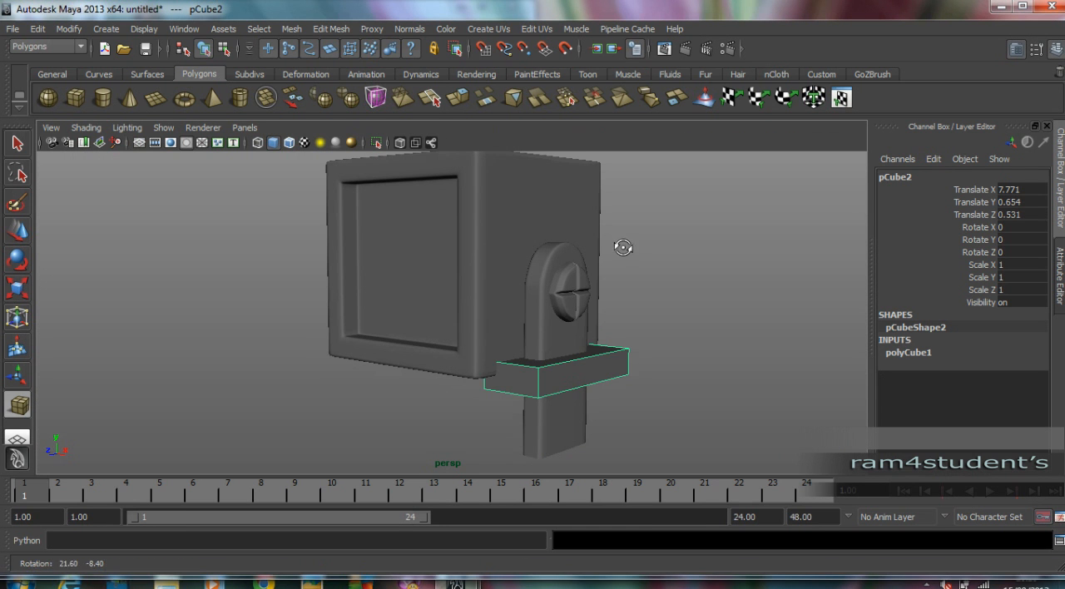
Move the flat box down to Y -3.151 at the foot of the arm.
key("w")
left_click_drag(563, 309, 561, 393)
mouse_move(624, 332)
left_mouse_down("alt")
mouse_move(672, 333)
mouse_move(637, 326)
left_mouse_up("alt")
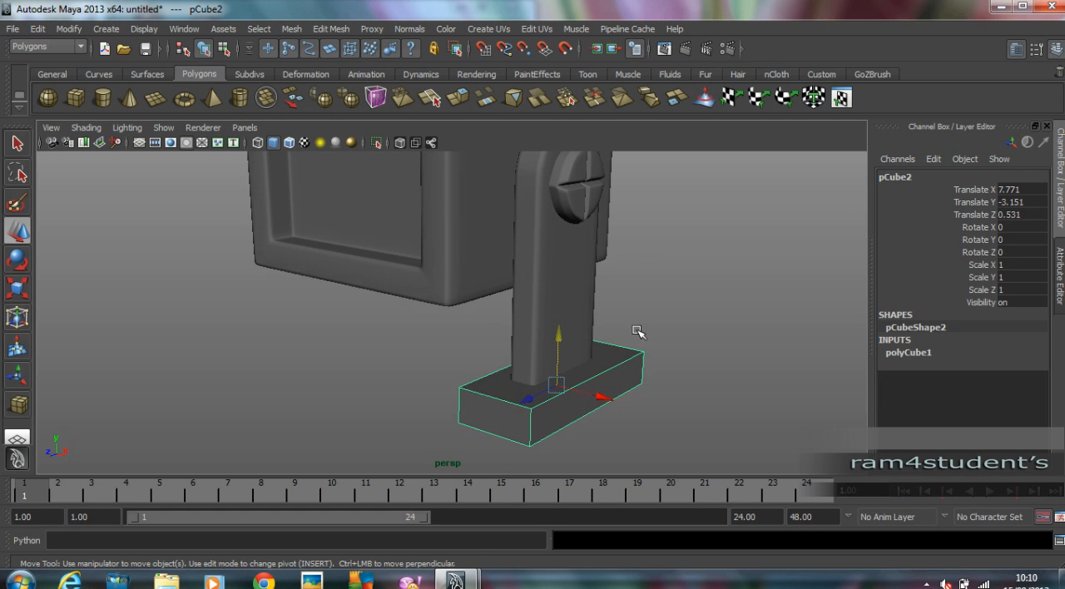
Turn on smooth preview for the foot box and insert six edge loops close to its edges to keep it sharp.
key("3")
left_click(331, 28)
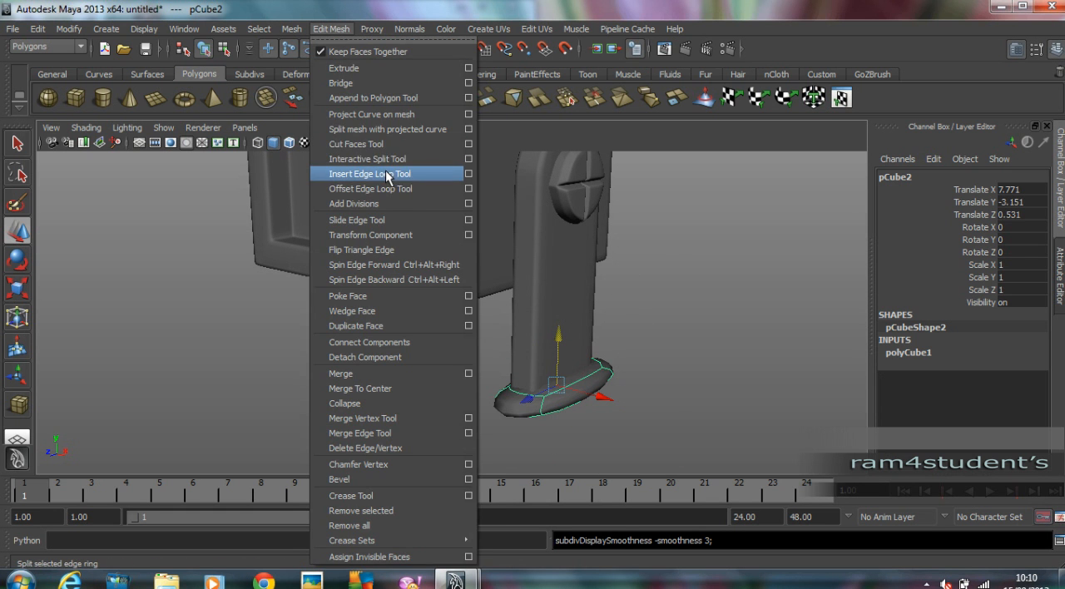
left_click(388, 174)
left_click_drag(550, 373, 559, 349, "alt")
left_click_drag(559, 349, 615, 349, "alt")
left_click_drag(495, 313, 492, 312)
left_click_drag(491, 312, 596, 369, "alt")
left_click_drag(596, 370, 701, 262, "alt")
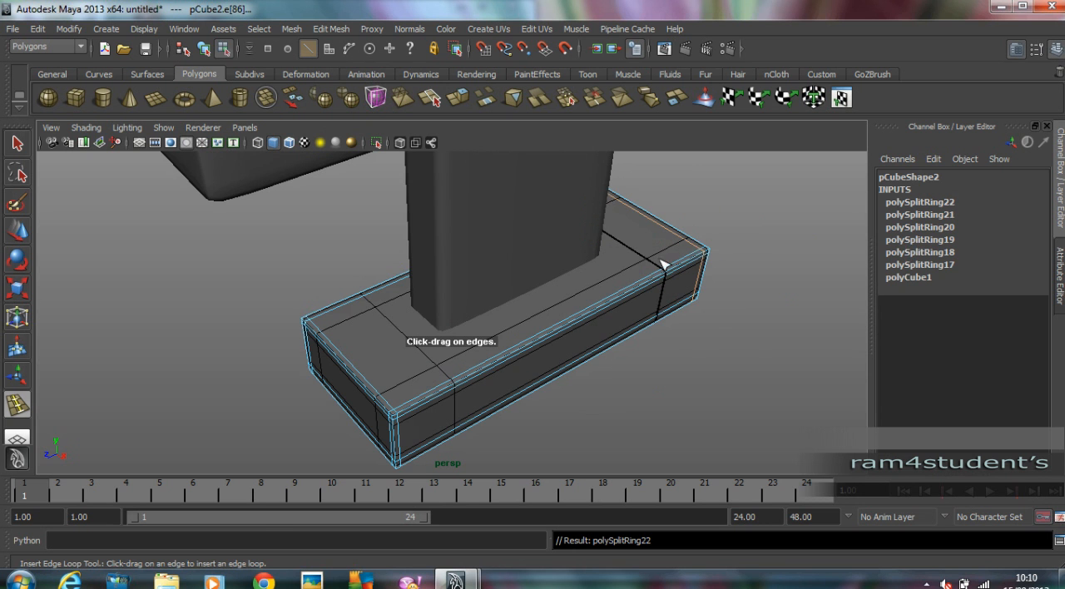
left_click(17, 233)
left_click(190, 235)
key("F8")
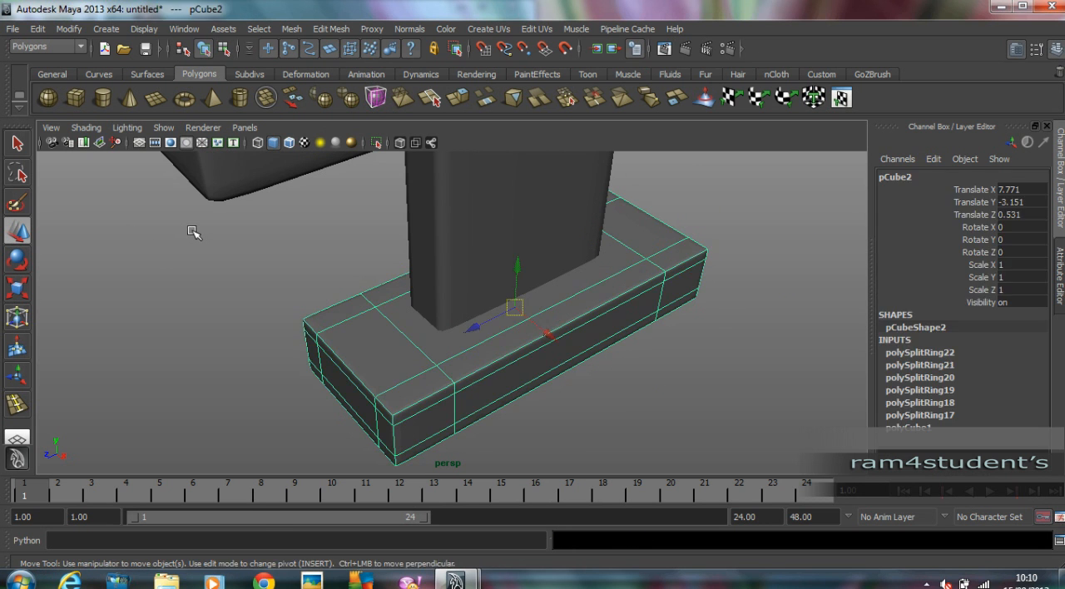
left_click(194, 234)
Select the foot box together with the arm, screw and connecting cylinder, and combine them into one mesh.
scroll(234, 247, "down", 3)
left_click_drag(235, 248, 661, 245, "alt")
middle_click_drag(660, 245, 760, 342, "alt")
right_click_drag(760, 342, 616, 320, "alt")
left_click_drag(616, 320, 652, 307, "alt")
left_click_drag(593, 329, 602, 363)
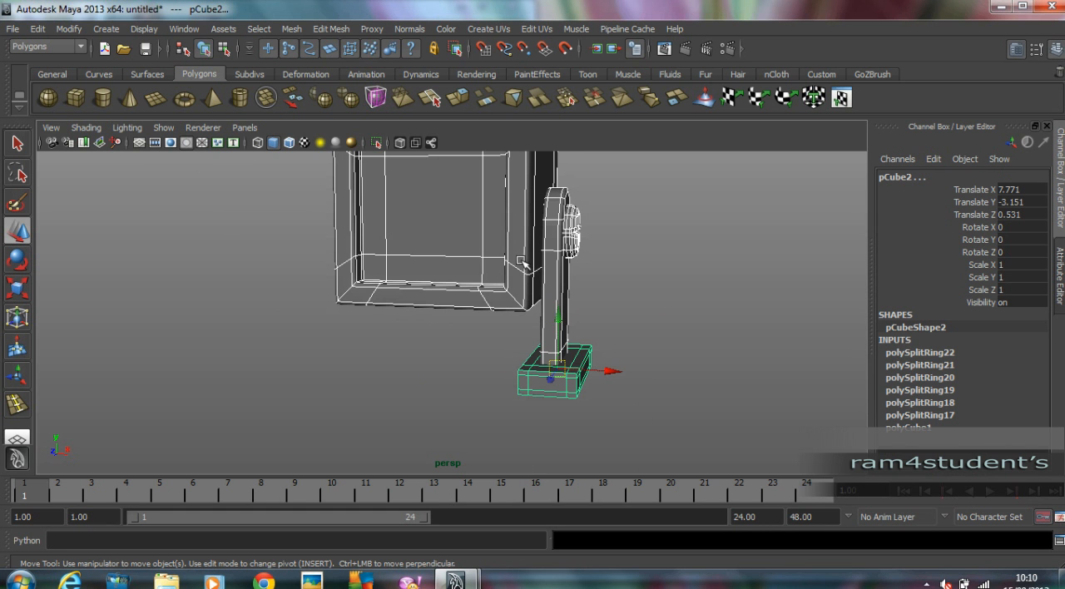
left_click(353, 226, "shift")
right_click_drag(473, 256, 407, 256, "alt")
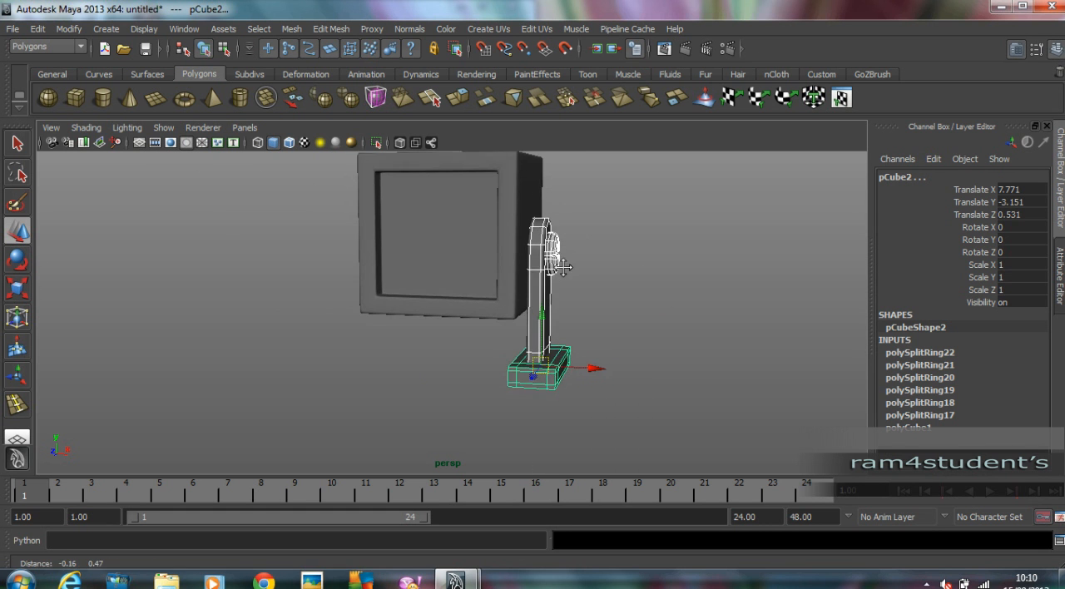
left_click_drag(408, 256, 333, 253, "alt")
left_click(292, 28)
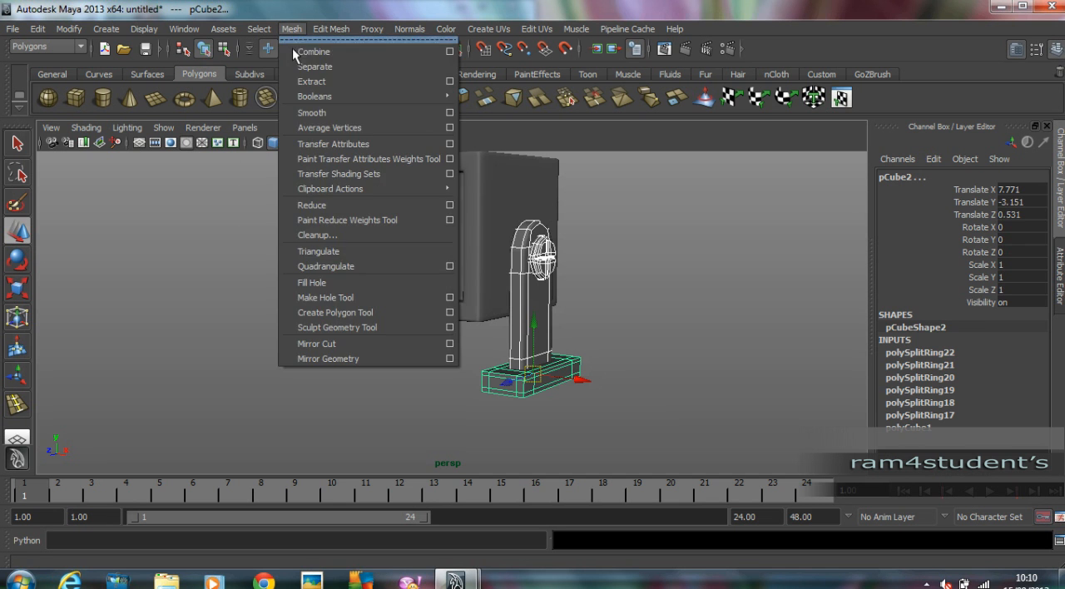
left_click(333, 51)
left_click_drag(366, 316, 432, 320, "alt")
Duplicate the combined support leg and mirror the copy in the front view by setting its Scale X to -1.
key("space")
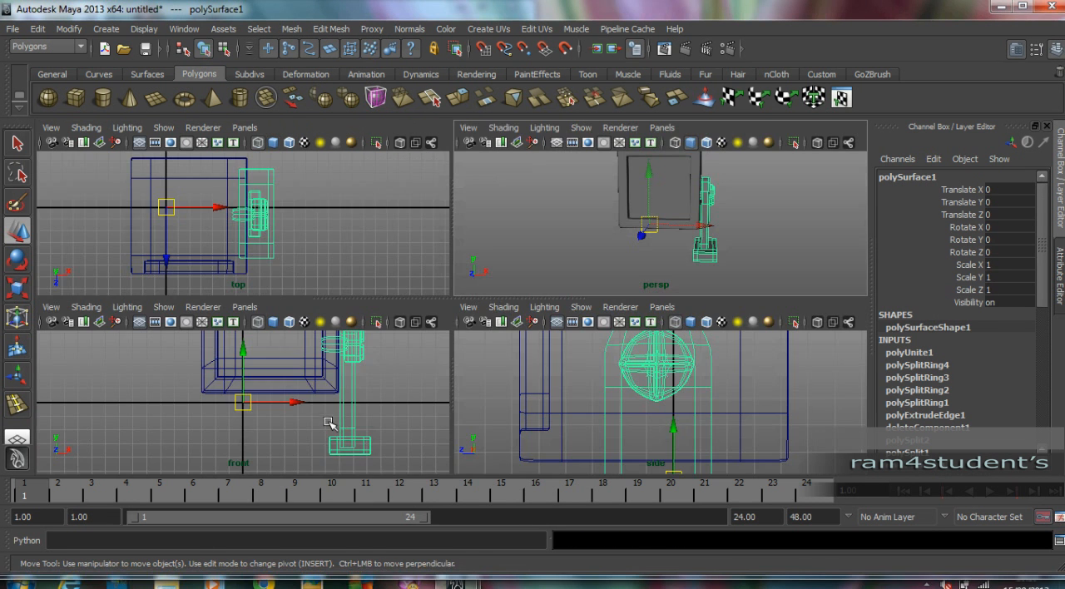
key("space")
scroll(345, 373, "up", 1)
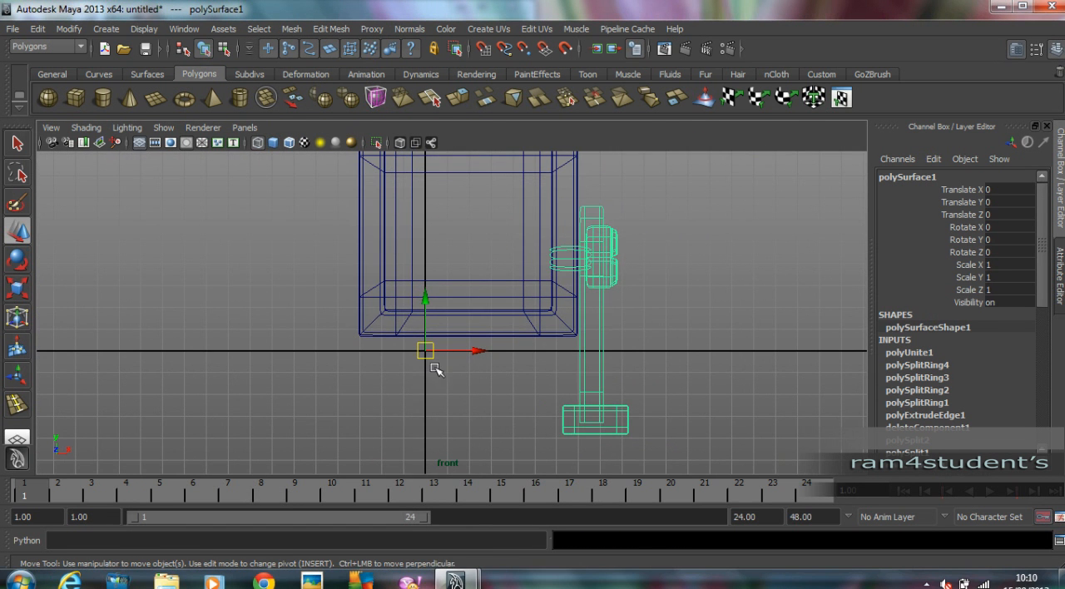
right_click_drag(657, 316, 527, 315, "alt")
middle_click_drag(527, 315, 489, 315, "alt")
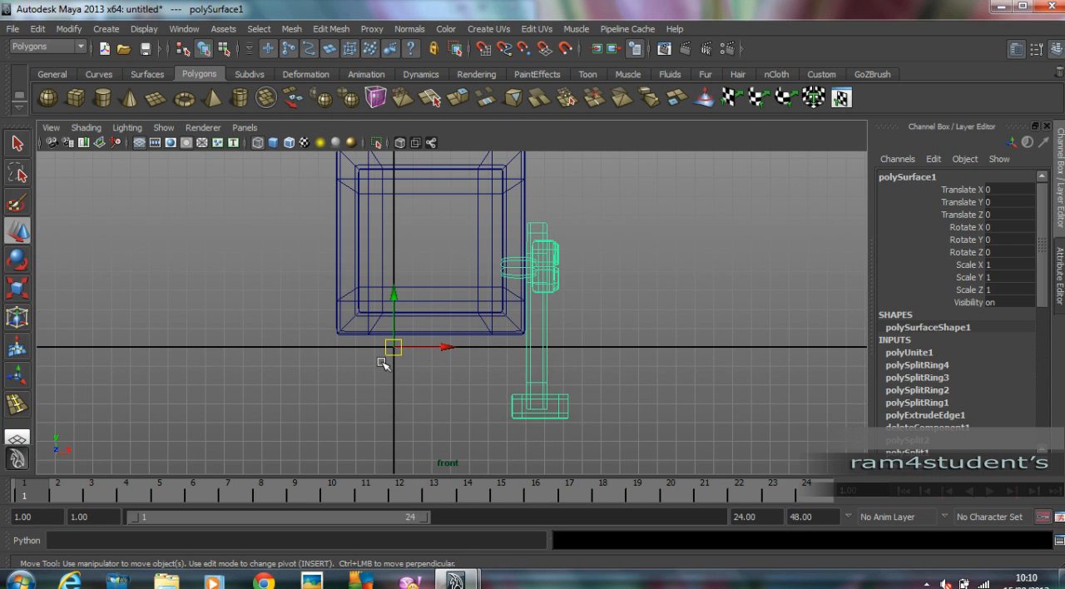
left_click(657, 331)
left_click(547, 354)
key("ctrl+d")
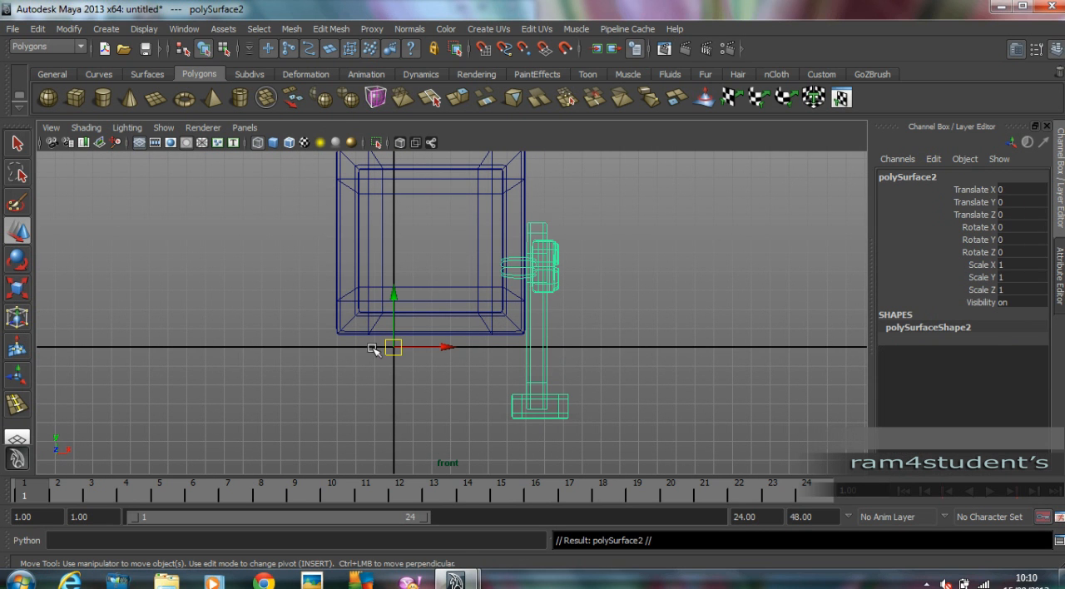
left_click(1010, 264)
type("-1")
key("Return")
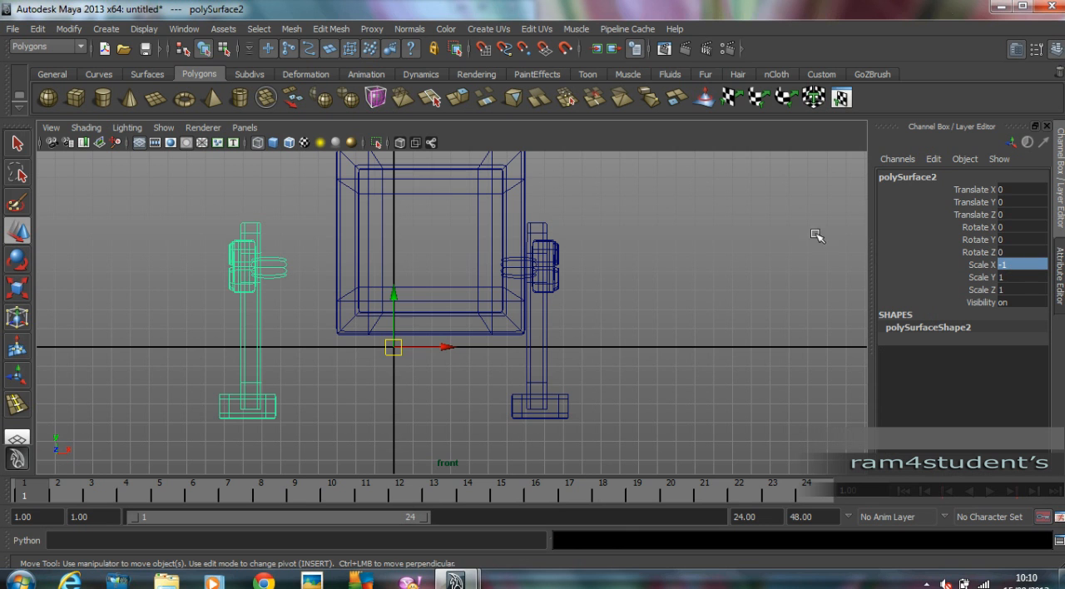
Move the mirrored leg to X 3.701 so its connecting cylinder meets the opposite side of the head.
left_click_drag(441, 347, 511, 351)
left_click(654, 336)
middle_click_drag(623, 302, 640, 322, "alt")
scroll(665, 321, "down", 1)
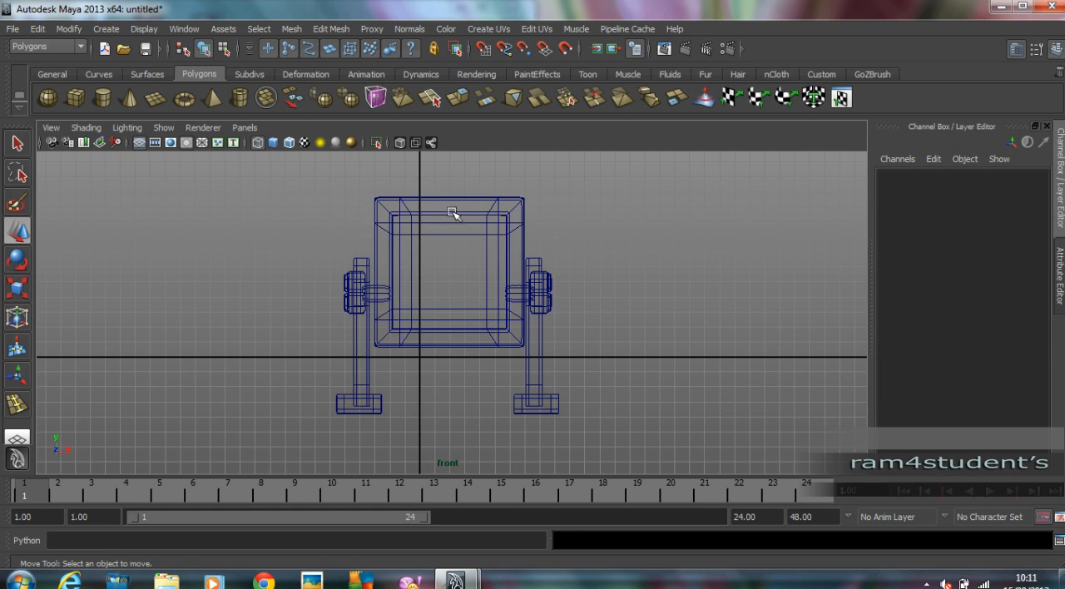
left_click_drag(442, 182, 463, 247)
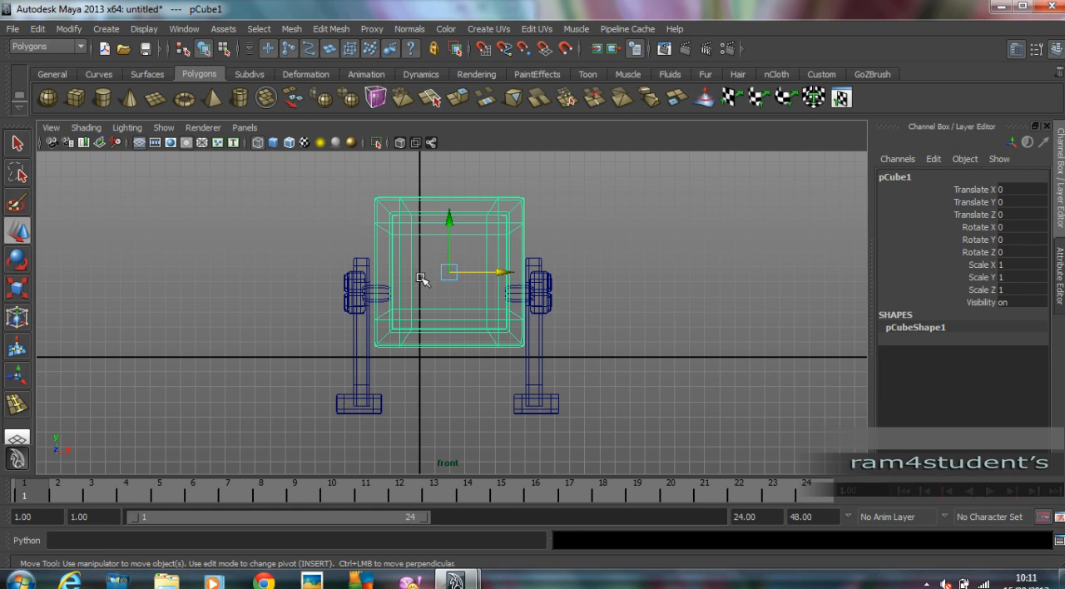
left_click(609, 259)
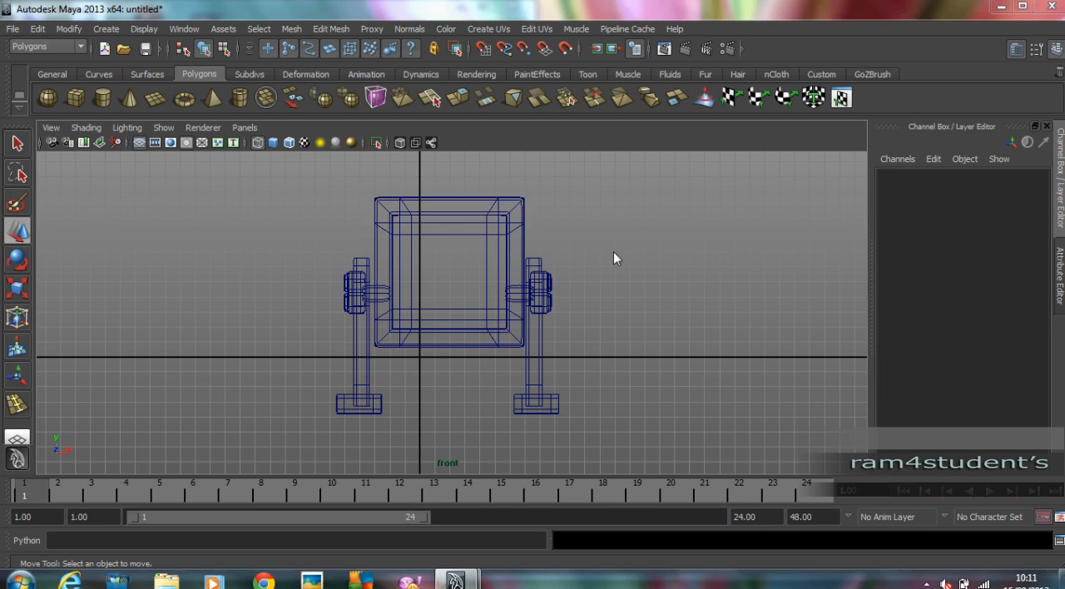
key("space")
key("space")
left_click_drag(638, 239, 662, 249, "alt")
left_click(353, 242)
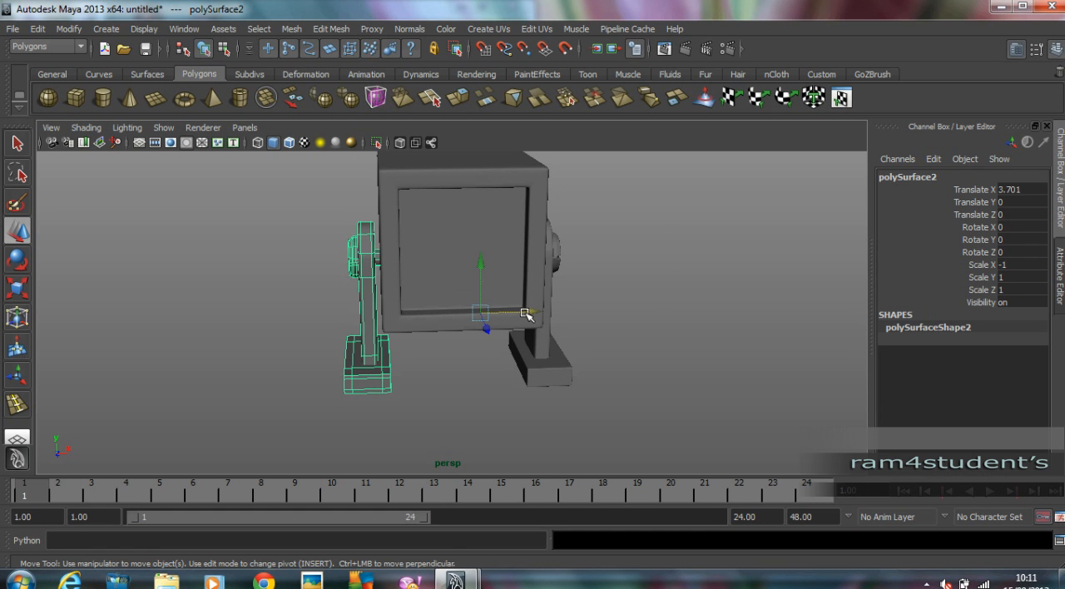
left_click(648, 312)
left_click_drag(654, 311, 552, 281, "alt")
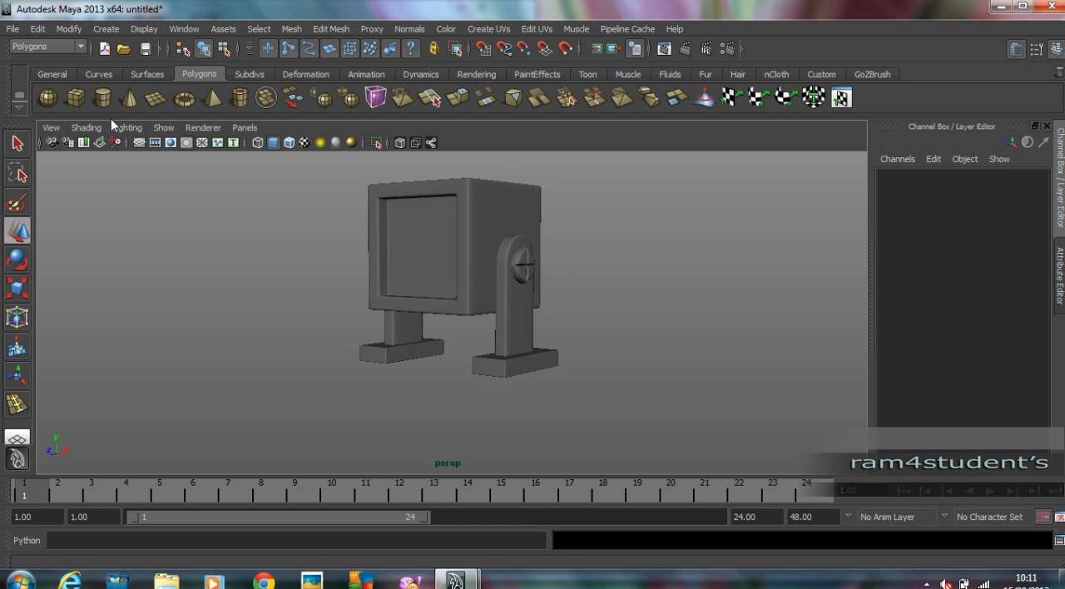
Draw a wide polygon box across both feet in the top view and move it down to Y -5.483 beneath them.
left_click(75, 98)
key("space")
key("space")
right_click_drag(427, 224, 244, 241, "alt")
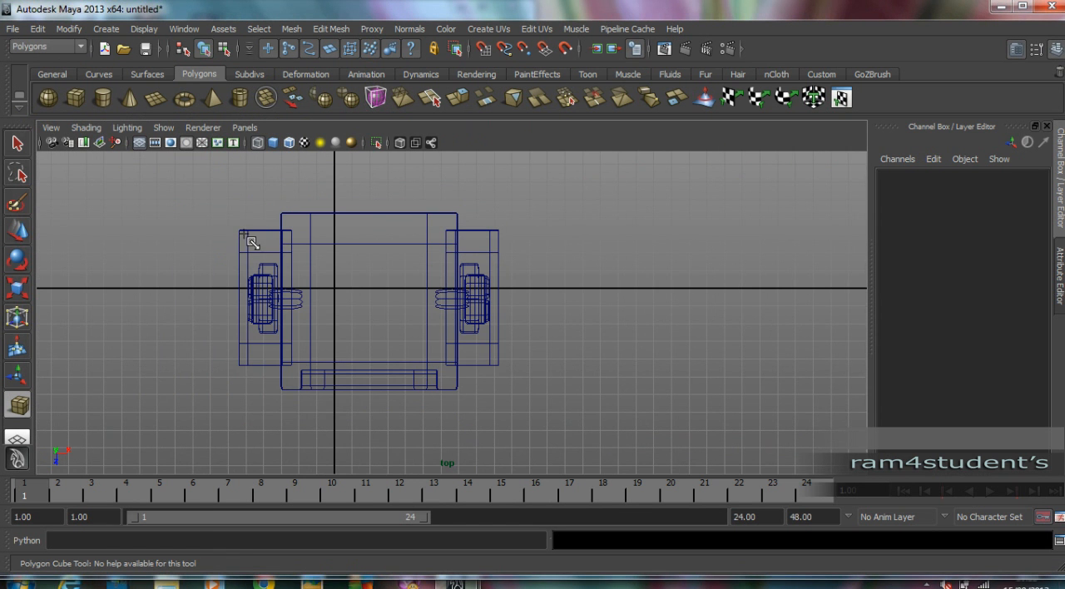
mouse_move(228, 202)
left_mouse_down()
mouse_move(503, 405)
mouse_move(507, 323)
left_mouse_up()
key("space")
key("space")
key("w")
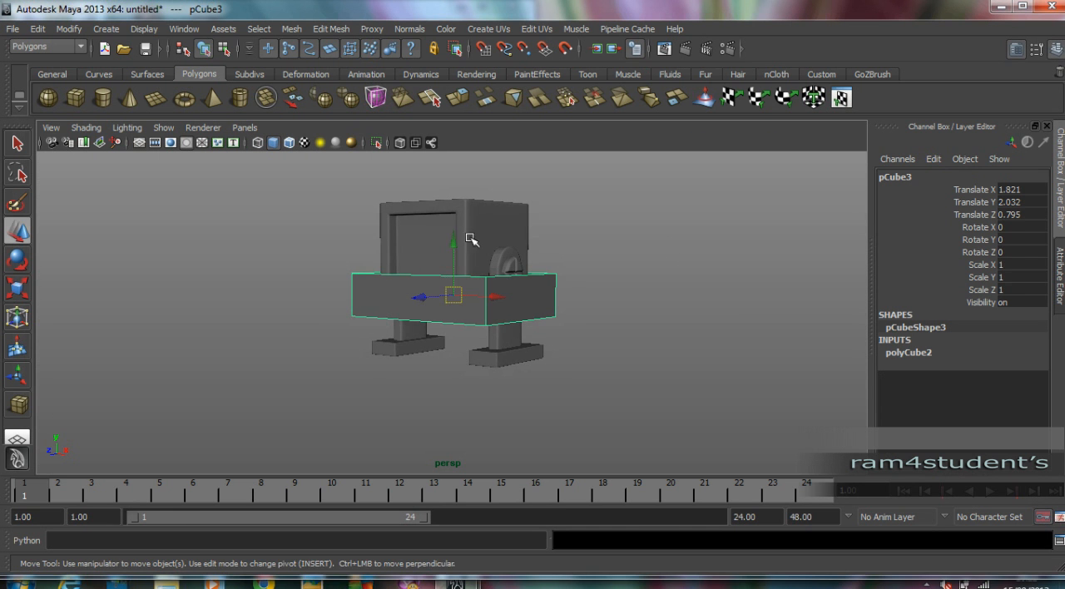
left_click_drag(452, 243, 541, 331)
Turn on smooth preview for the base box and insert edge loops close to its top and bottom edges.
key("3")
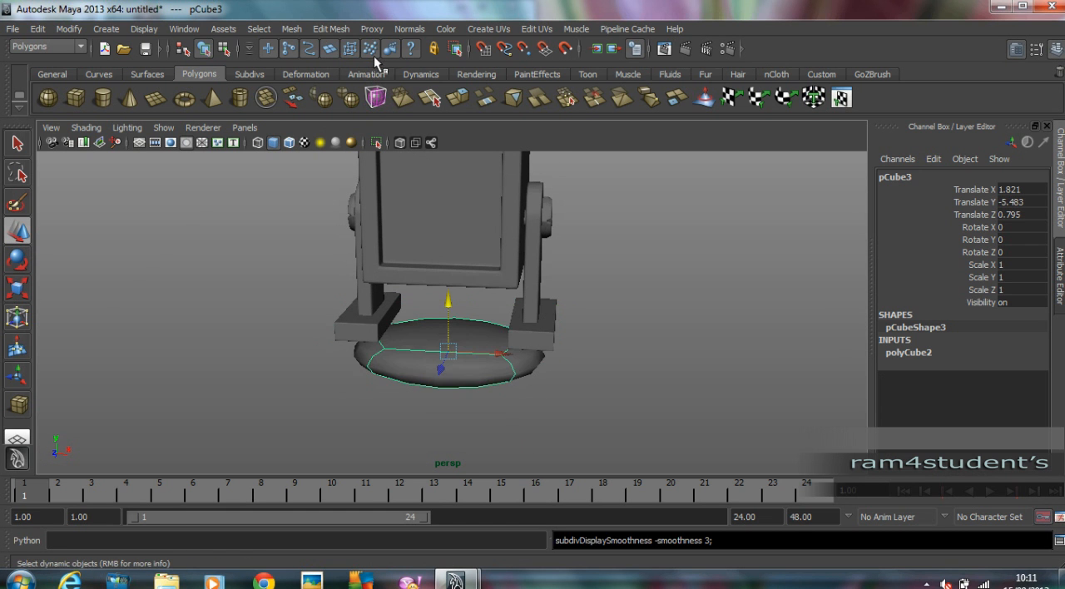
left_click(298, 29)
left_click(384, 174)
left_click_drag(499, 250, 433, 247, "alt")
left_click_drag(408, 286, 409, 286)
left_click_drag(410, 385, 410, 402)
left_click_drag(415, 349, 441, 381, "alt")
scroll(486, 346, "up", 1)
middle_click_drag(486, 347, 476, 299, "alt")
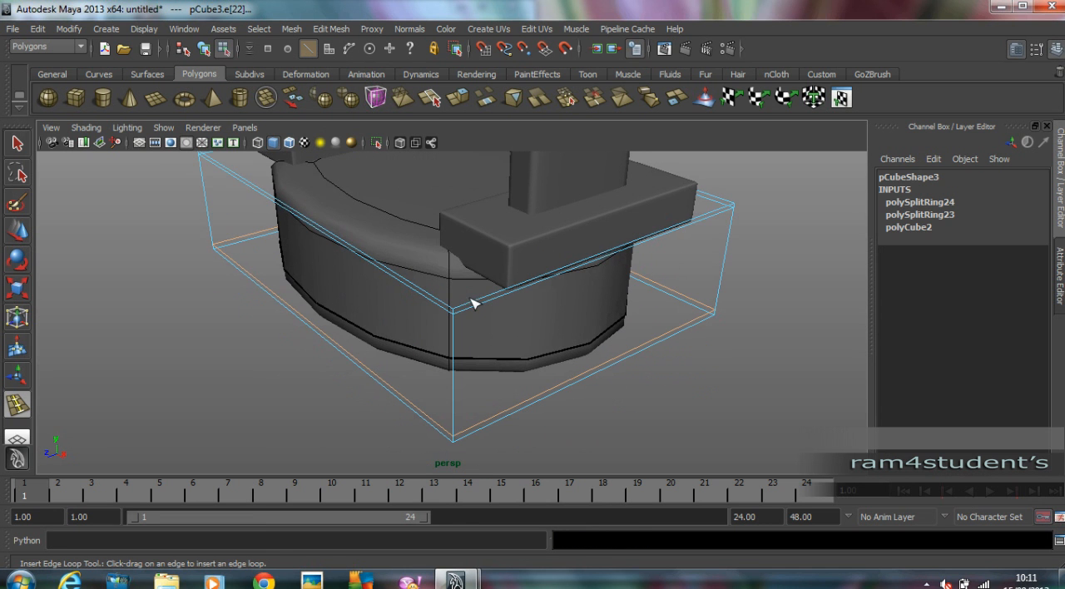
Insert four more edge loops close to the base box's vertical corners, return to object mode and deselect it.
left_click_drag(463, 318, 464, 319)
left_click_drag(464, 318, 736, 306, "alt")
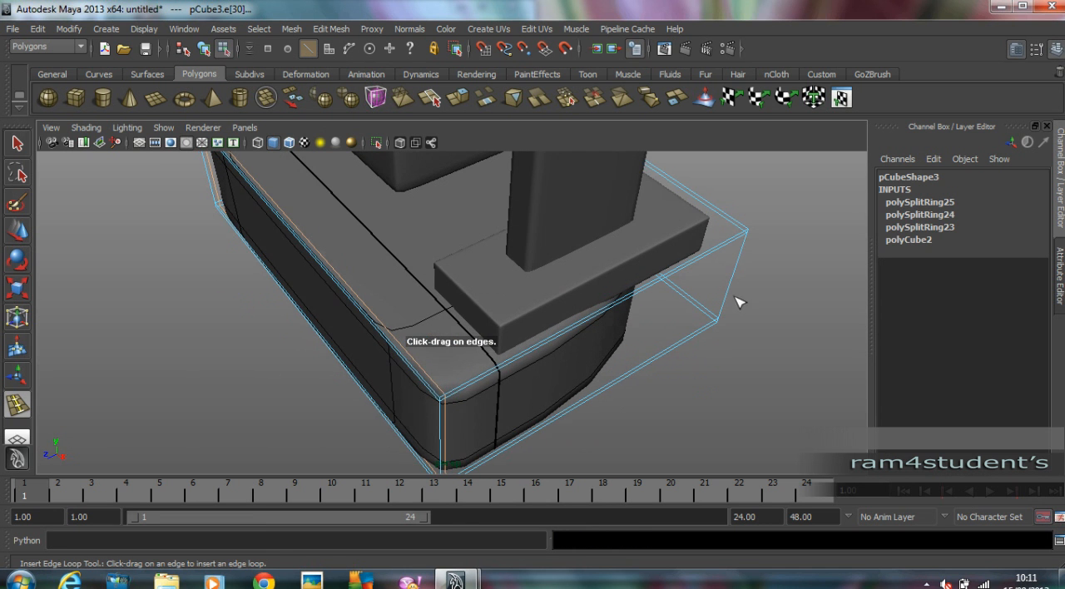
left_click_drag(737, 235, 464, 221)
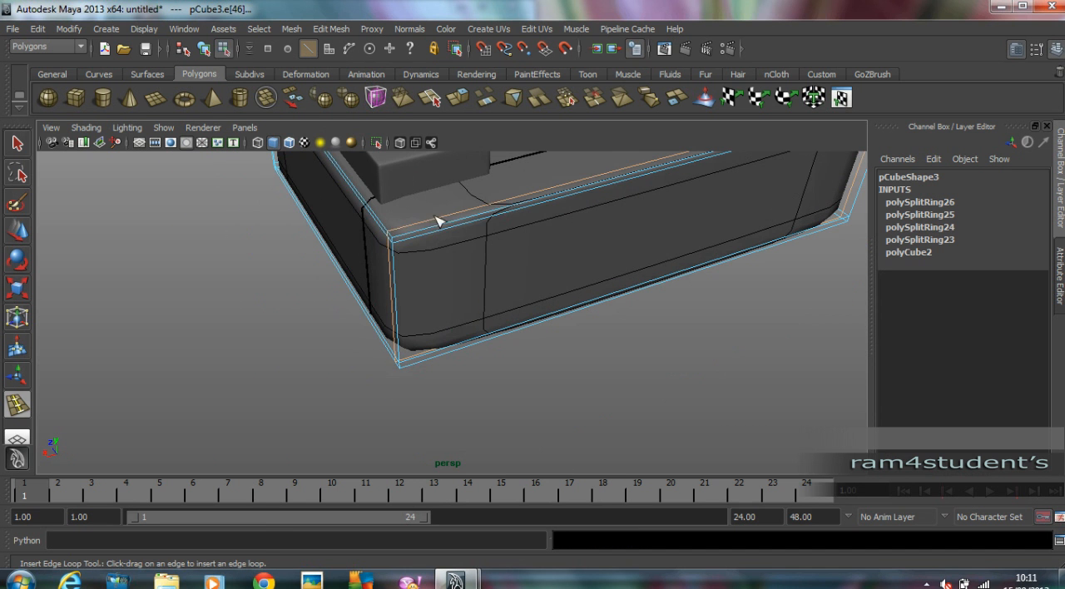
left_click(407, 240)
left_click_drag(404, 238, 625, 320, "alt")
left_click(606, 318)
left_click(16, 240)
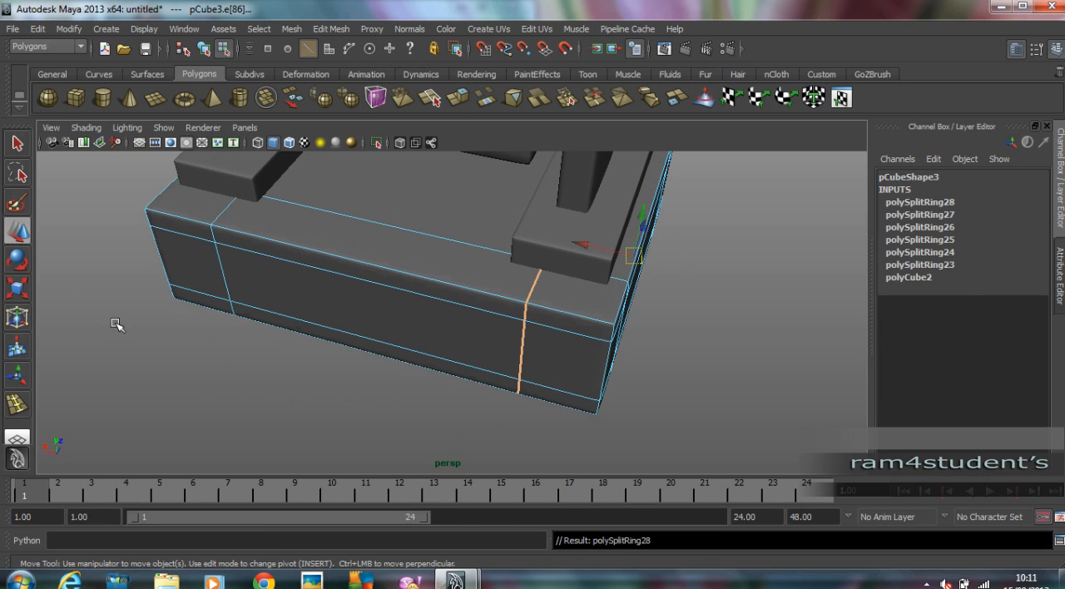
left_click(139, 324)
scroll(530, 316, "down", 5)
left_click_drag(530, 316, 473, 271, "alt")
middle_click_drag(473, 270, 489, 371, "alt")
left_click_drag(745, 357, 647, 328, "alt")
key("F8")
left_click(677, 319)
scroll(675, 319, "down", 4)
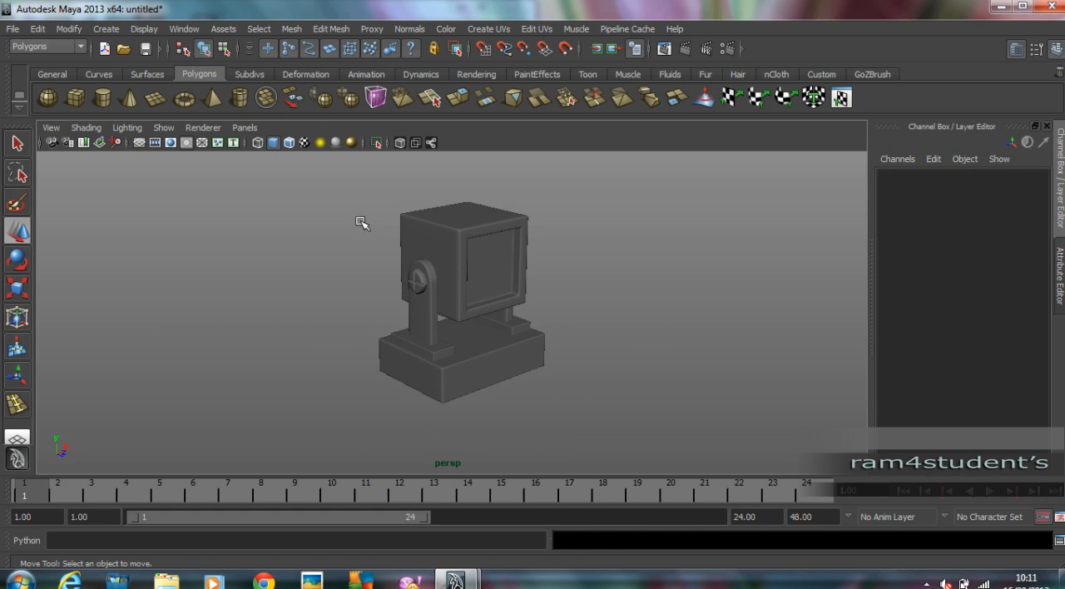
Select the head, both legs and the base, and delete their construction history.
left_click(428, 312)
left_click(505, 333)
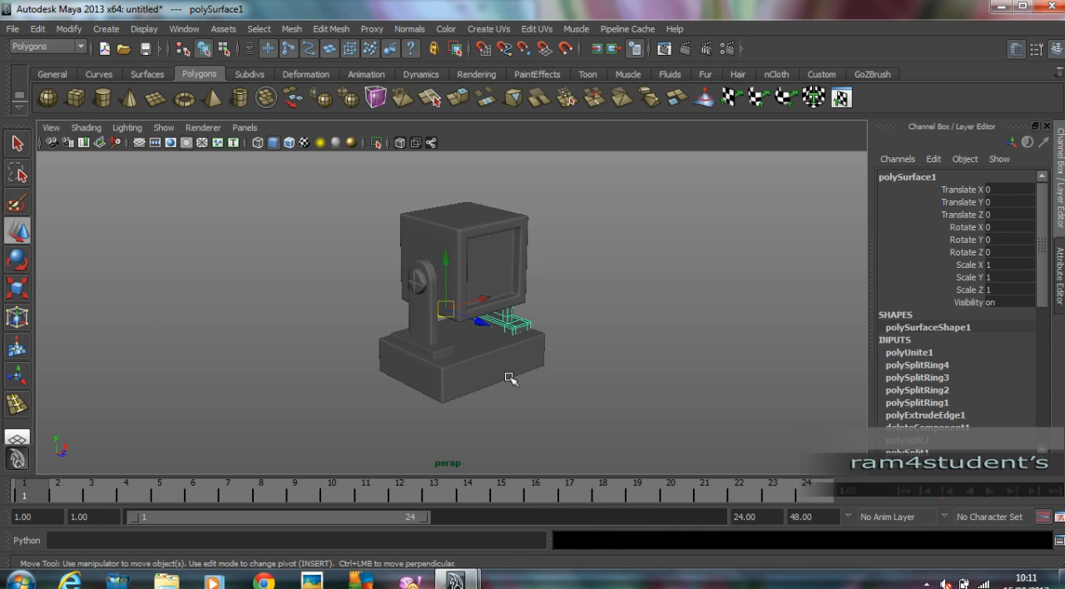
left_click(499, 273)
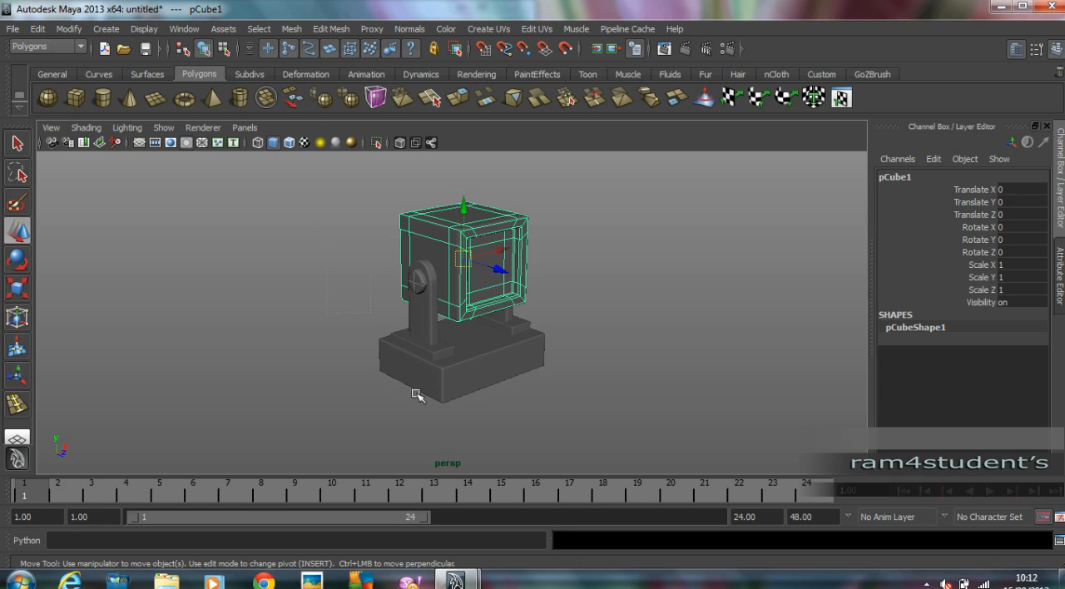
left_click_drag(327, 228, 579, 378)
left_click_drag(346, 226, 653, 480)
left_click(47, 29)
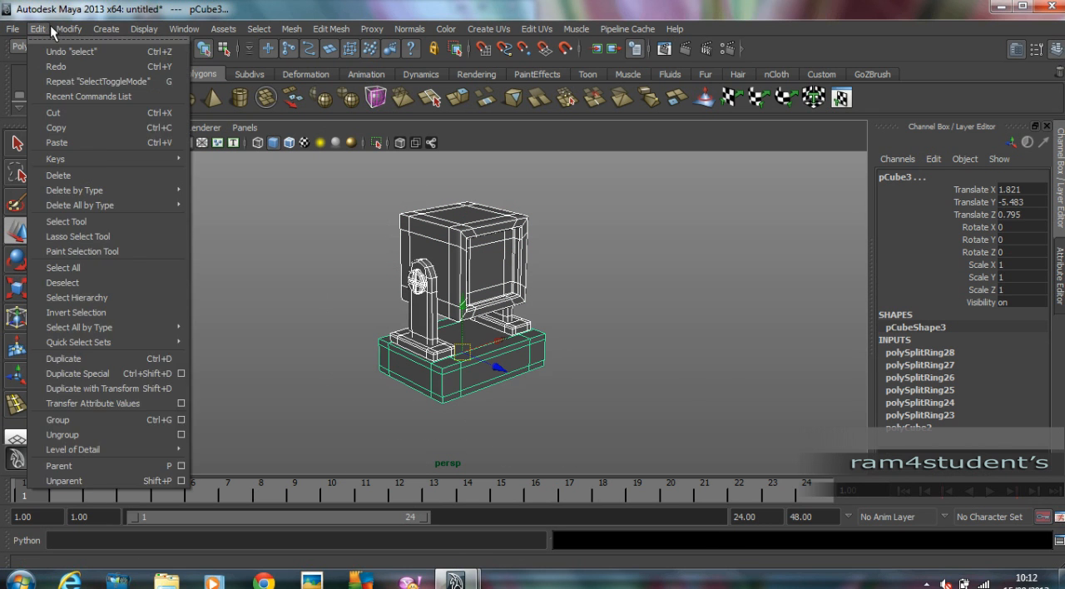
mouse_move(63, 32)
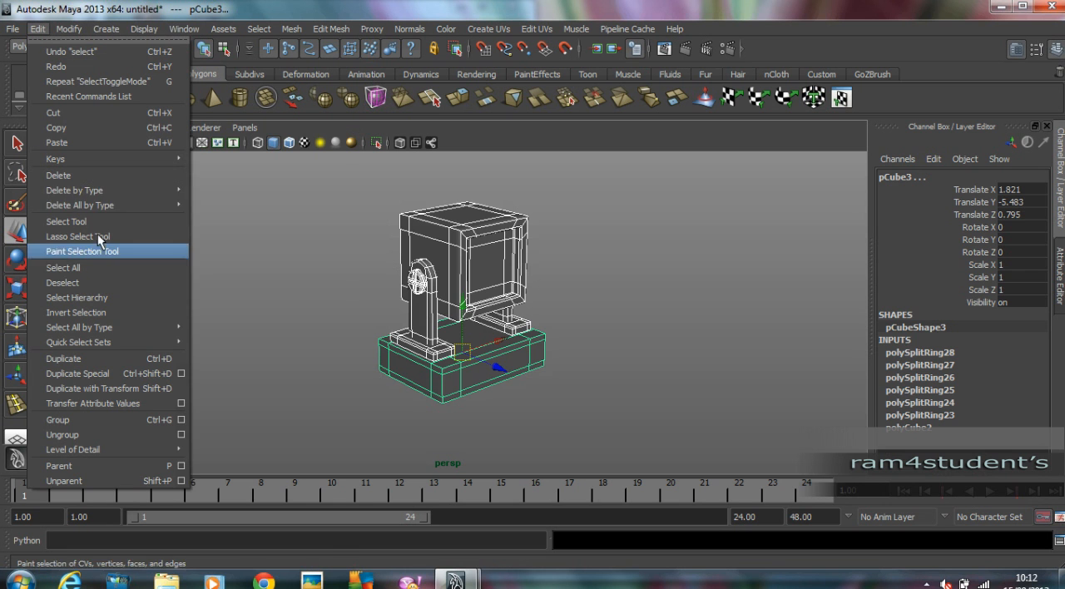
mouse_move(109, 192)
left_click(230, 199)
left_click(582, 268)
Examine the shaded model of the head, legs and base from several angles.
key("5")
mouse_move(582, 268)
left_mouse_down("alt")
mouse_move(440, 261)
mouse_move(563, 266)
mouse_move(602, 289)
mouse_move(408, 299)
left_mouse_up("alt")
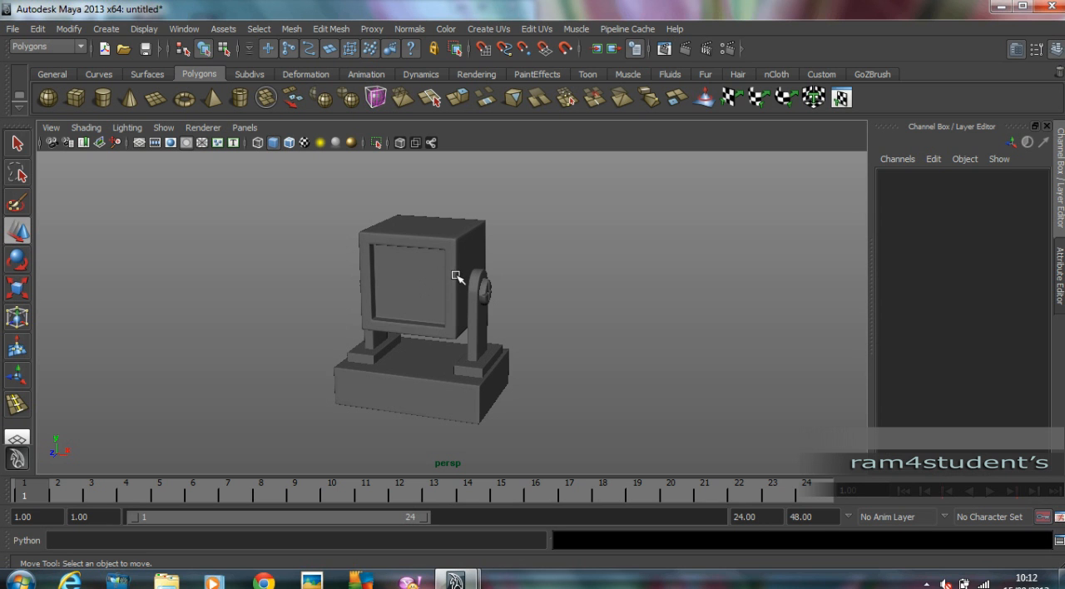
left_click_drag(628, 300, 610, 297, "alt")
scroll(611, 289, "up", 3)
middle_click_drag(610, 288, 620, 287, "alt")
scroll(582, 285, "up", 2)
scroll(563, 283, "down", 3)
mouse_move(521, 321)
middle_mouse_down("alt")
mouse_move(525, 289)
mouse_move(528, 305)
middle_mouse_up("alt")
left_click_drag(400, 234, 497, 248, "alt")
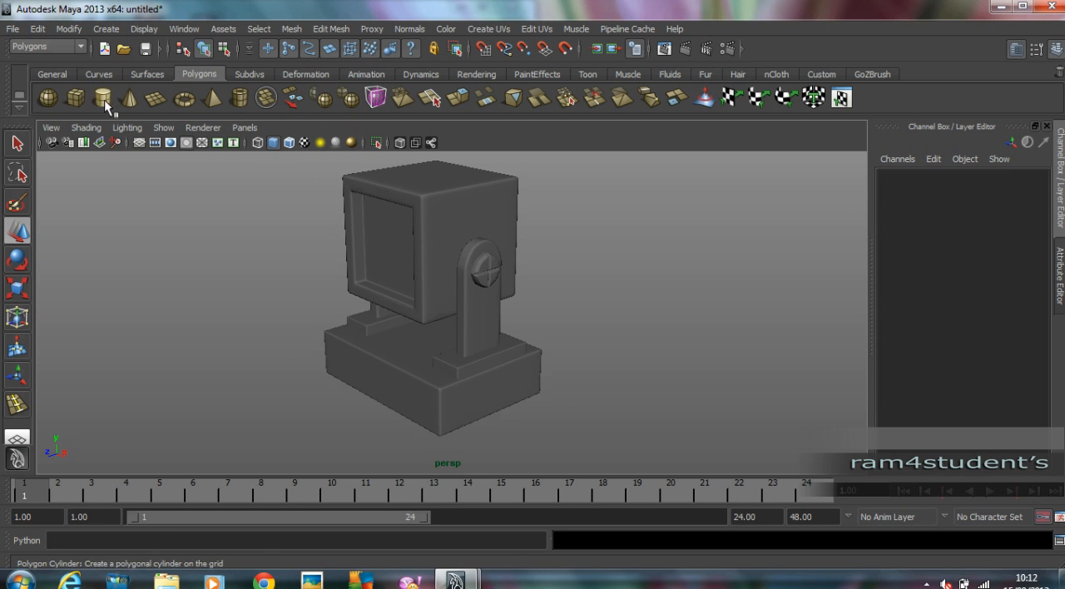
Draw a small polygon pipe in the front view over the head's recessed panel, at about X 0.116 and Y 6.977.
left_click(238, 98)
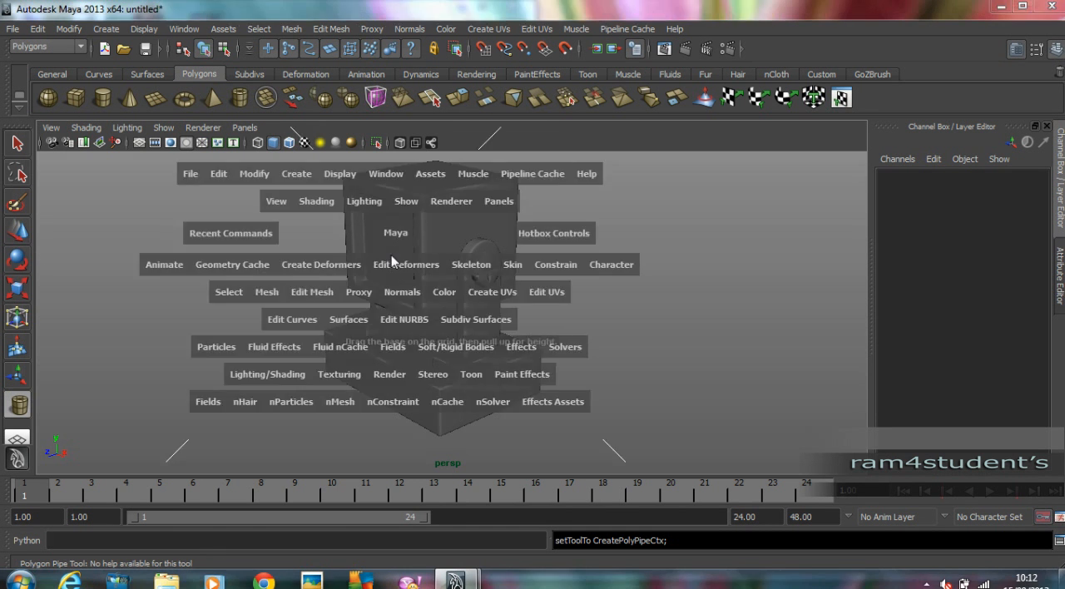
key("space")
key("space")
scroll(491, 276, "up", 2)
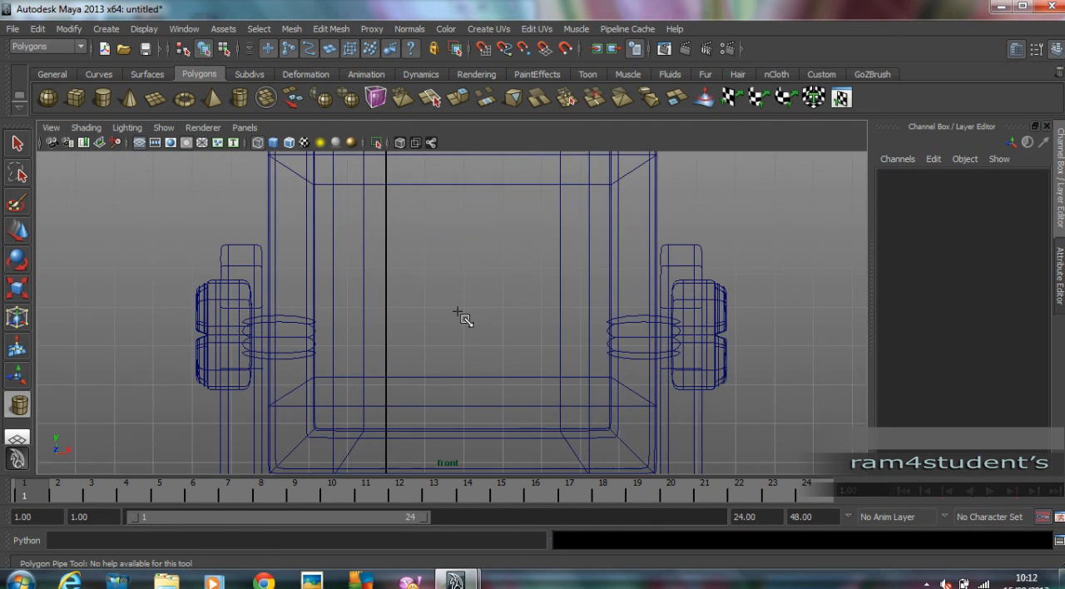
left_click_drag(388, 225, 402, 258)
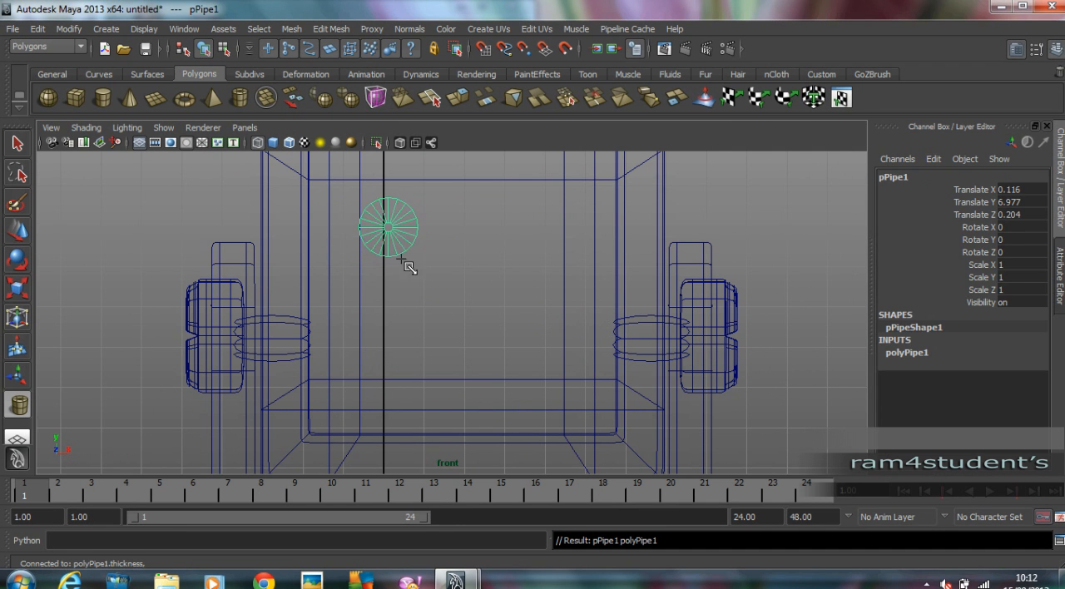
Move the pipe forward out of the head to Z 5.213, in front of the recessed panel.
left_click(18, 236)
left_click(526, 252)
key("space")
key("space")
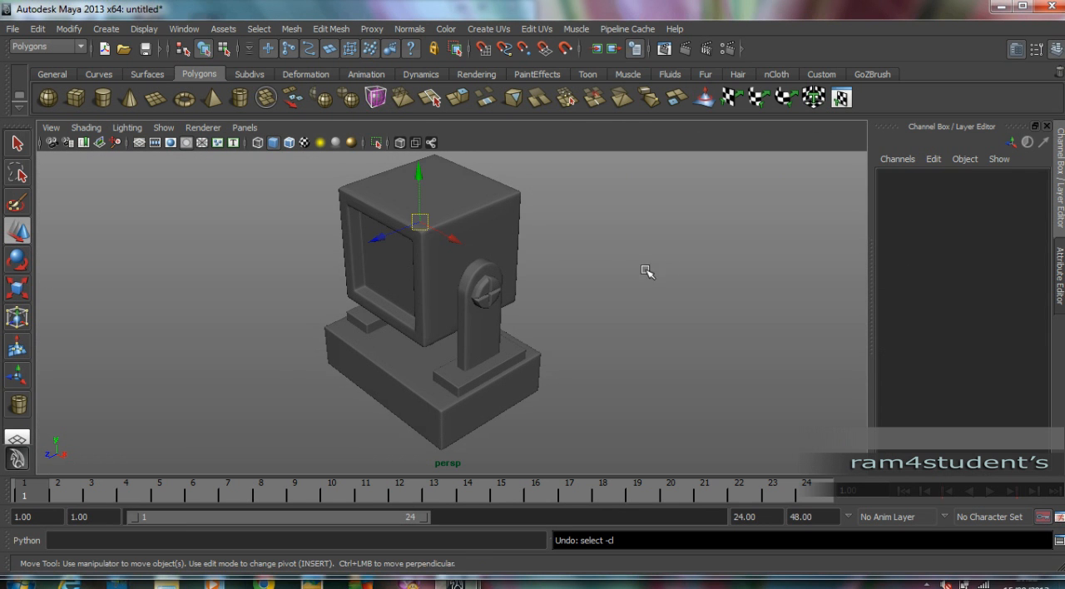
key("ctrl+z")
left_click_drag(381, 240, 325, 259)
right_click_drag(325, 259, 591, 261, "alt")
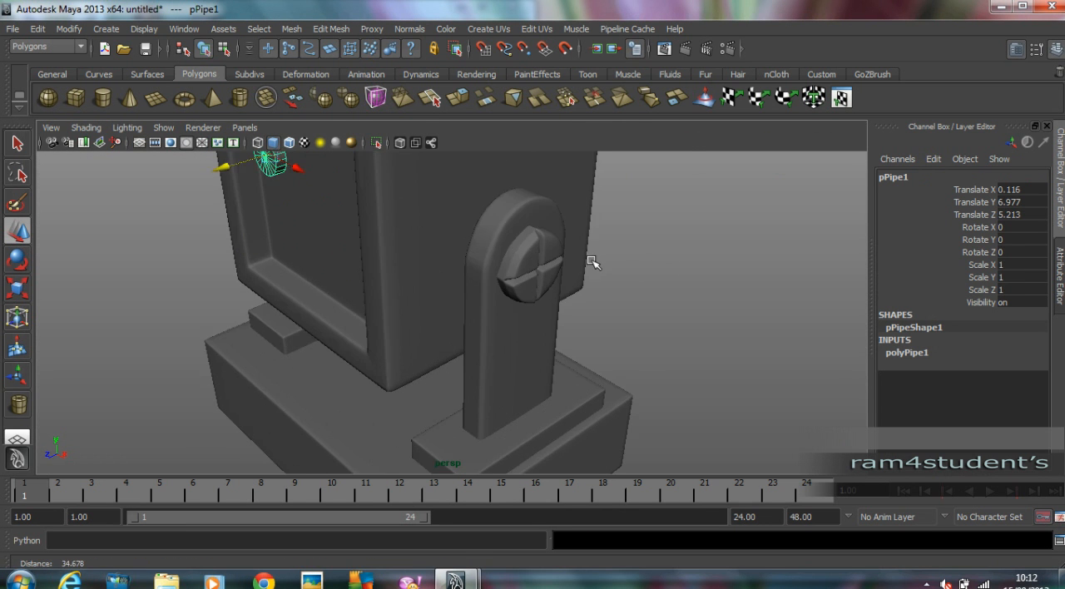
Frame the small pipe in front of the head and set its thickness to 0.2.
middle_click_drag(478, 245, 574, 273, "alt")
key("f")
left_click_drag(641, 269, 478, 267, "alt")
scroll(542, 261, "down", 2)
middle_click_drag(544, 262, 508, 231, "alt")
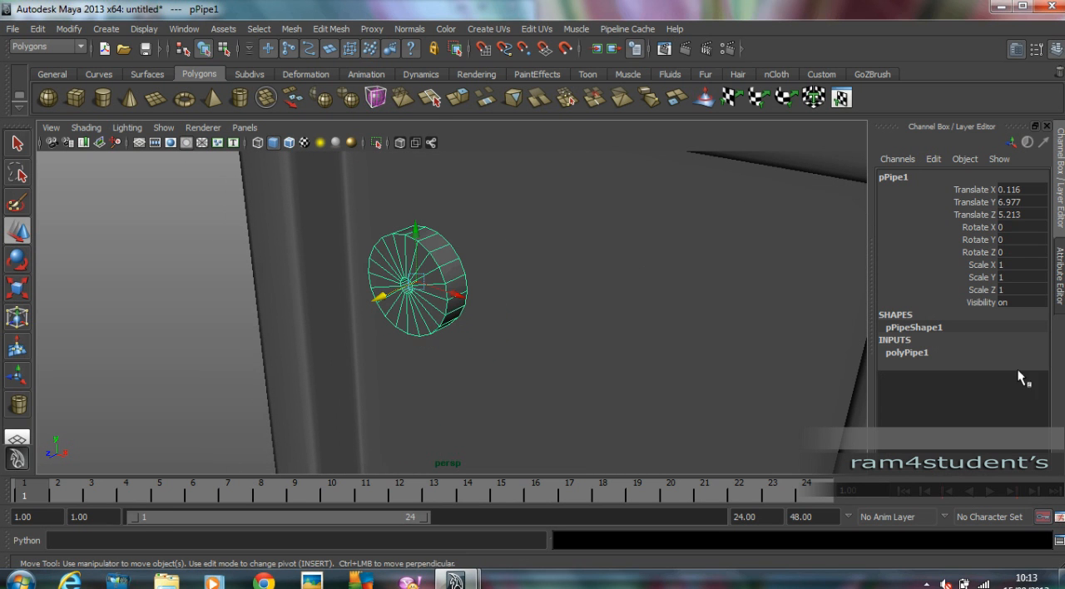
left_click(927, 353)
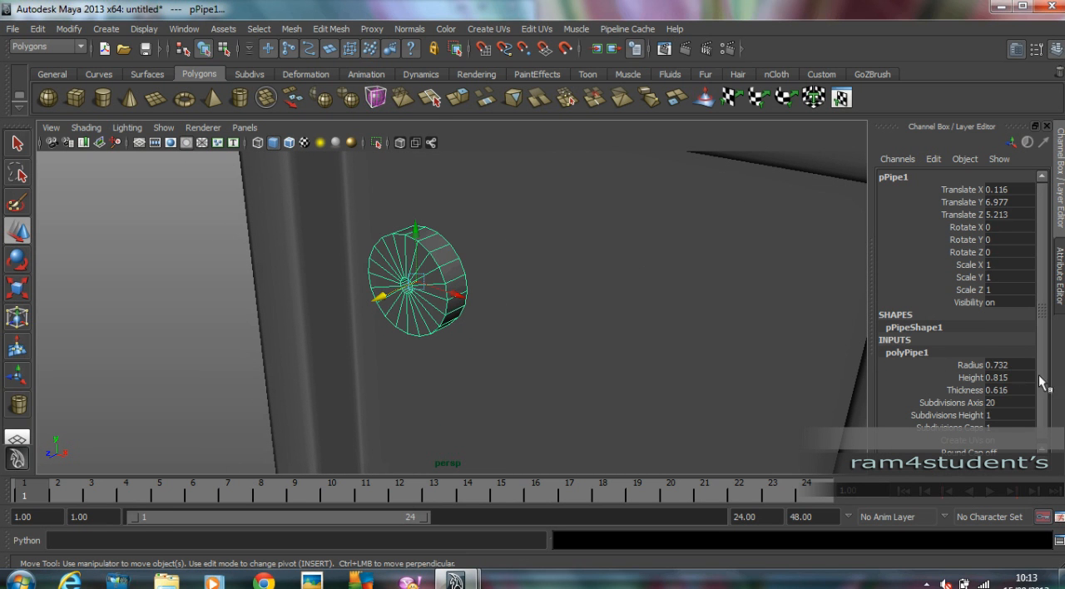
left_click(1011, 391)
key("Return")
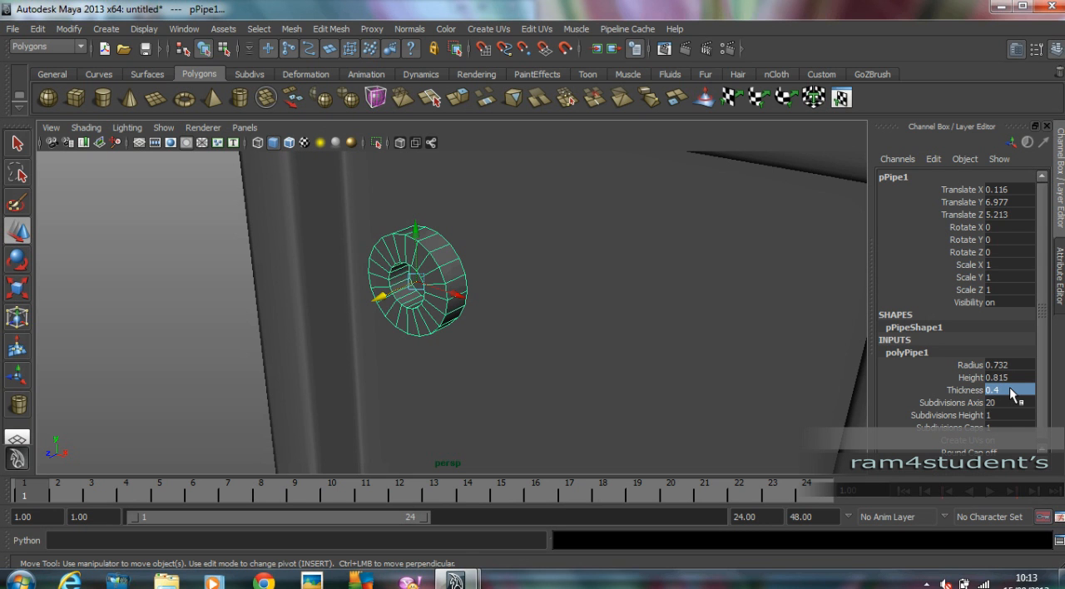
left_click(1009, 387)
type("0.2")
key("Return")
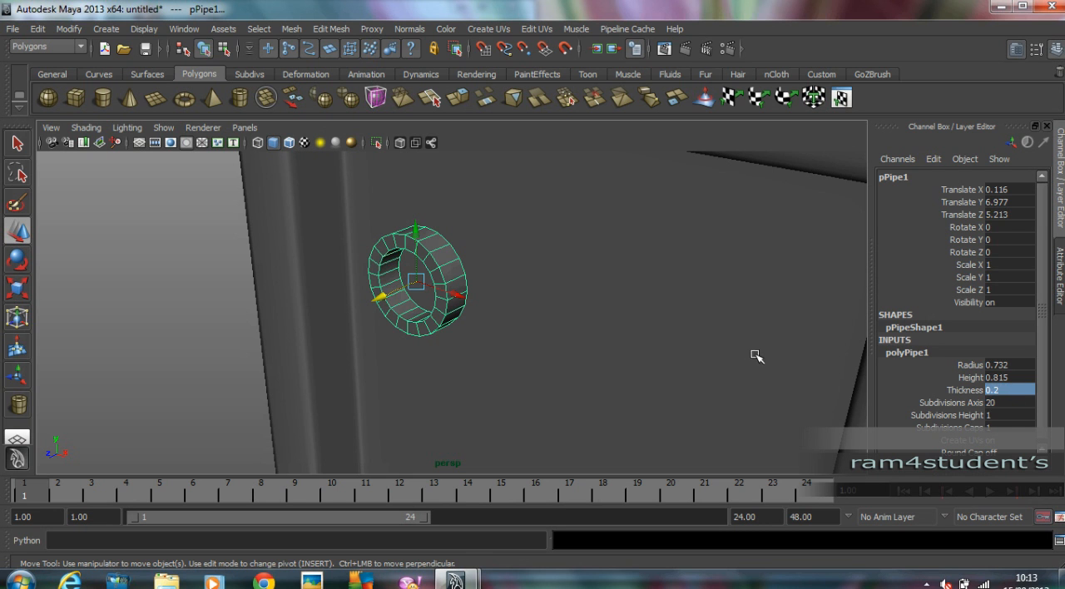
Set the small pipe's axis subdivisions to 8 and its radius to 1.
left_click(1001, 403)
type("8")
key("Tab")
left_click_drag(564, 320, 613, 311, "alt")
scroll(436, 289, "down", 4)
left_click_drag(436, 288, 385, 293, "alt")
left_click(1006, 366)
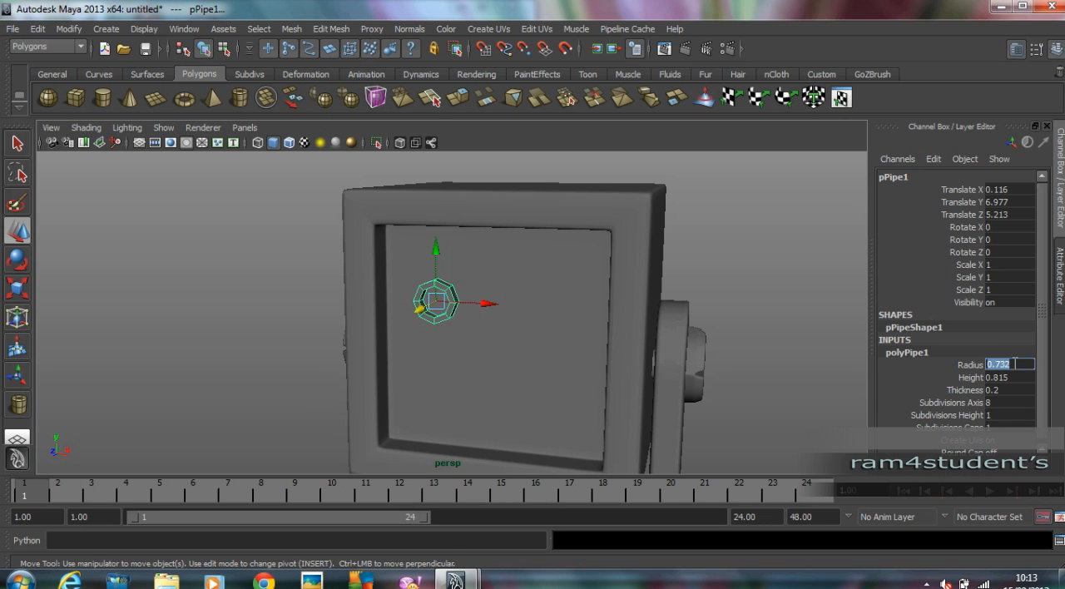
type("1")
key("Return")
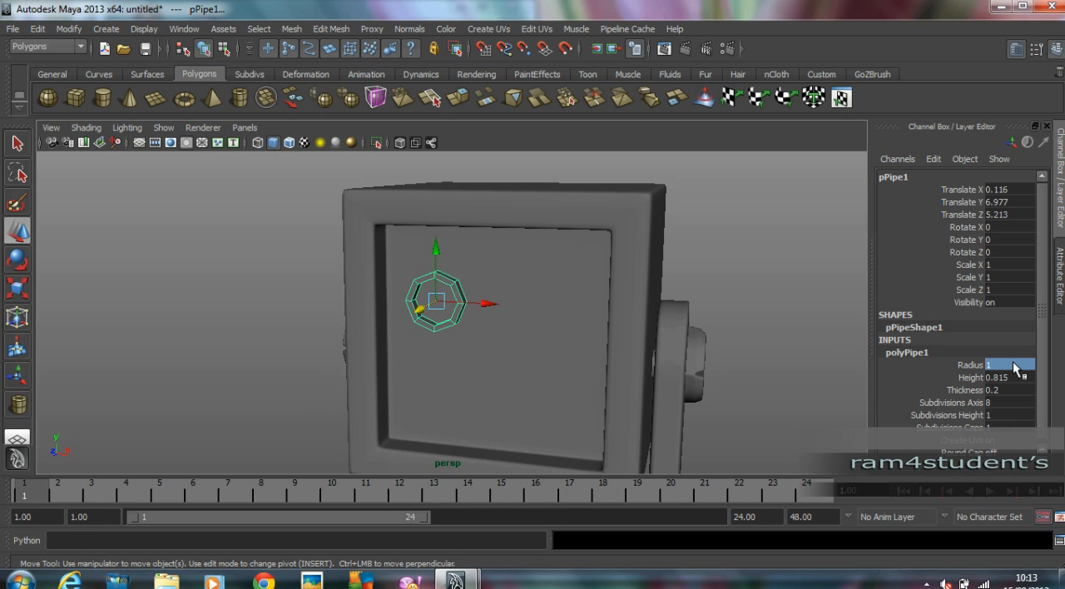
Set the small pipe's height to 1.25 and shift it back toward the recessed panel to Z 4.817.
left_click_drag(499, 354, 366, 371, "alt")
scroll(834, 366, "up", 5)
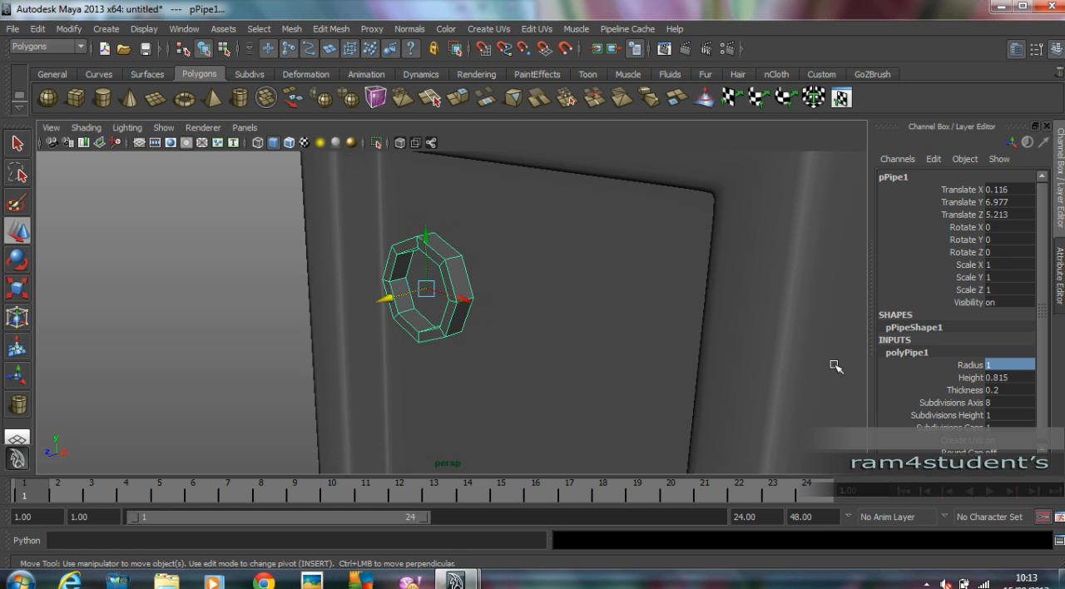
left_click(1019, 378)
type("1.25")
key("Return")
left_click_drag(635, 294, 606, 303, "alt")
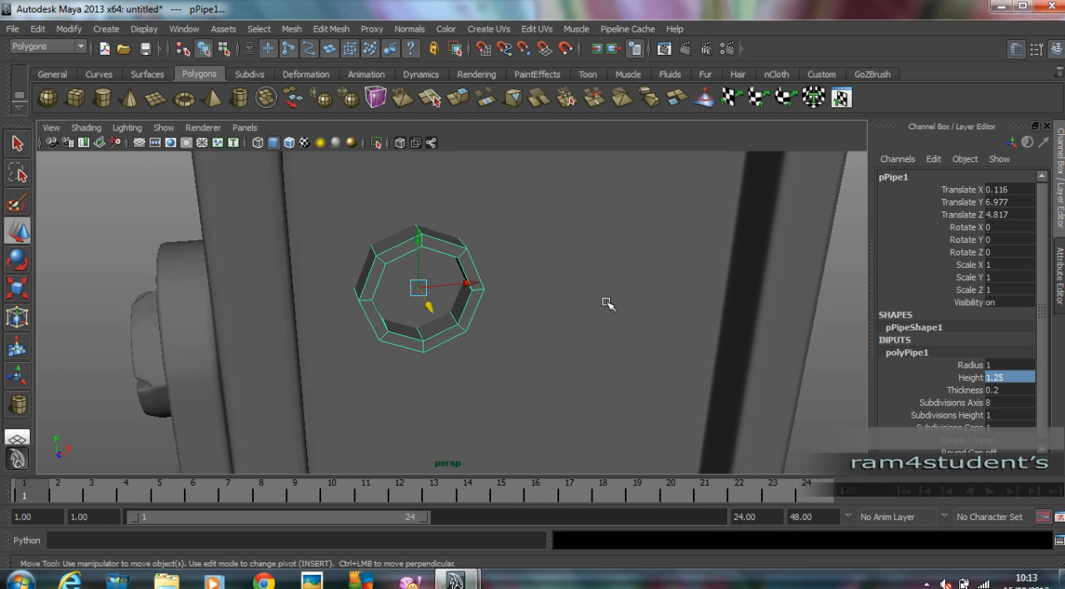
Adjust the small pipe's thickness and display the pipe in smooth preview.
double_click(1006, 388)
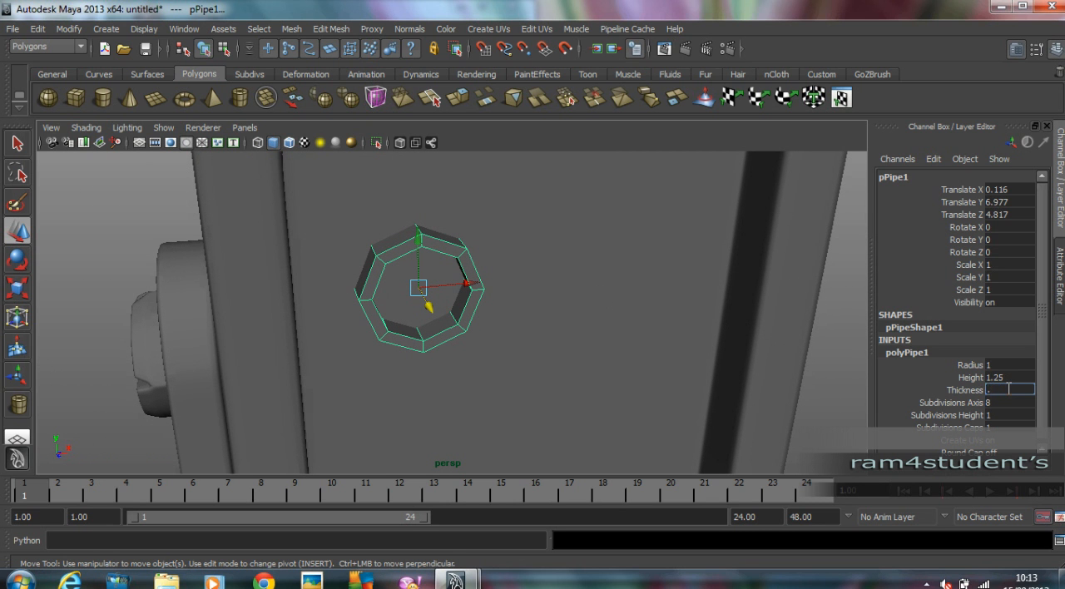
key("Return")
left_click_drag(348, 320, 107, 290, "alt")
left_click(454, 281)
left_click(462, 271)
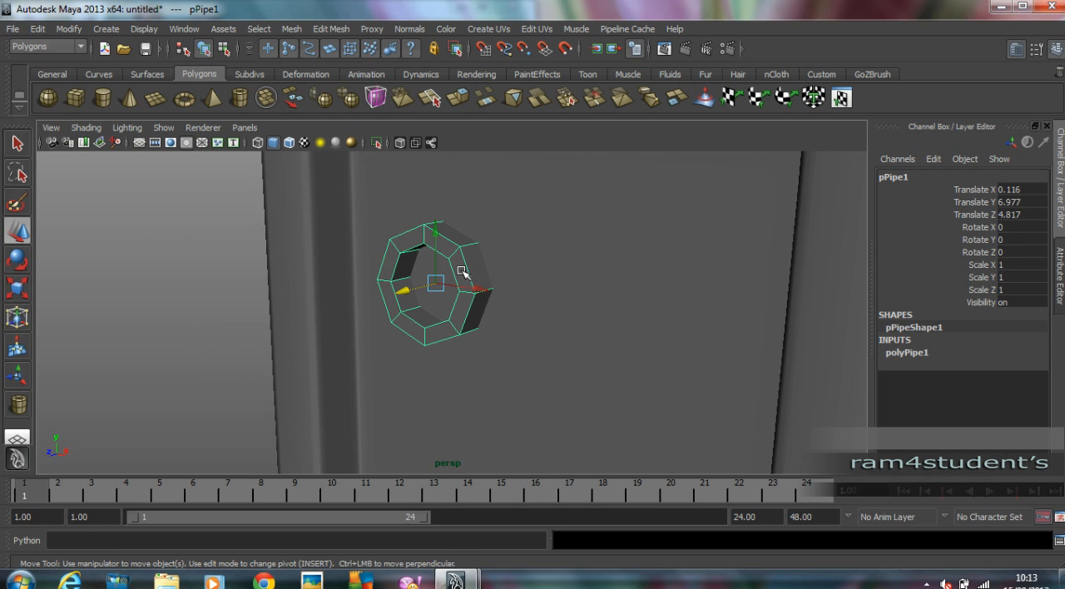
key("3")
right_click_drag(466, 274, 529, 316, "alt")
Insert an edge loop along the small pipe's inner wall, close to the front rim.
left_click(332, 29)
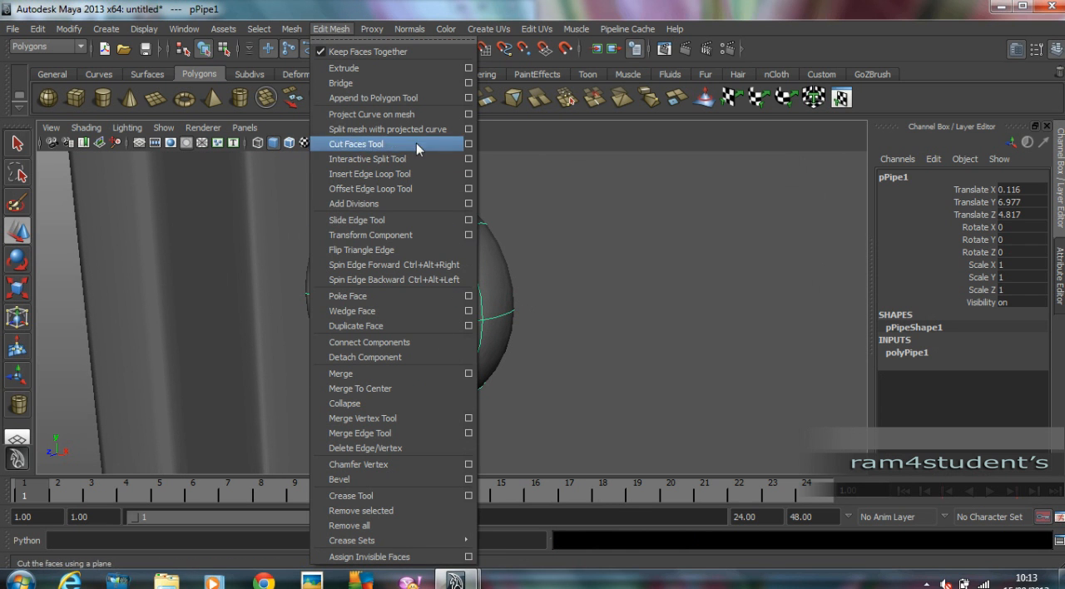
left_click(396, 176)
left_click_drag(390, 316, 437, 359, "alt")
middle_click_drag(438, 359, 444, 355, "alt")
left_click_drag(444, 354, 383, 375, "alt")
left_click_drag(459, 398, 458, 367, "alt")
left_click_drag(525, 340, 532, 324, "alt")
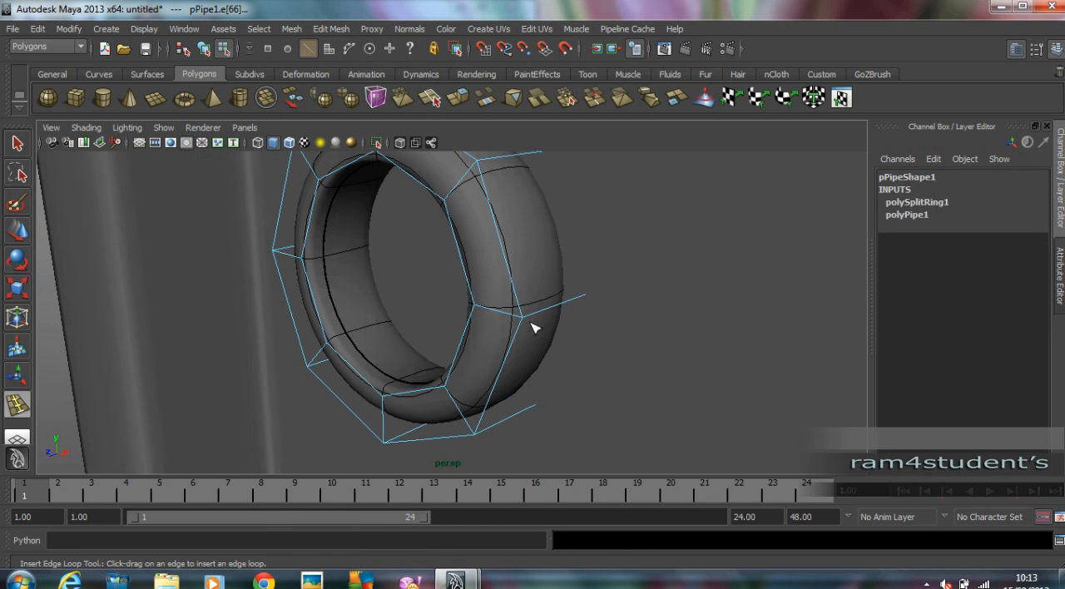
Insert two edge loops around the small pipe's outer wall, near its front and back edges, and return to object mode.
left_click(527, 313)
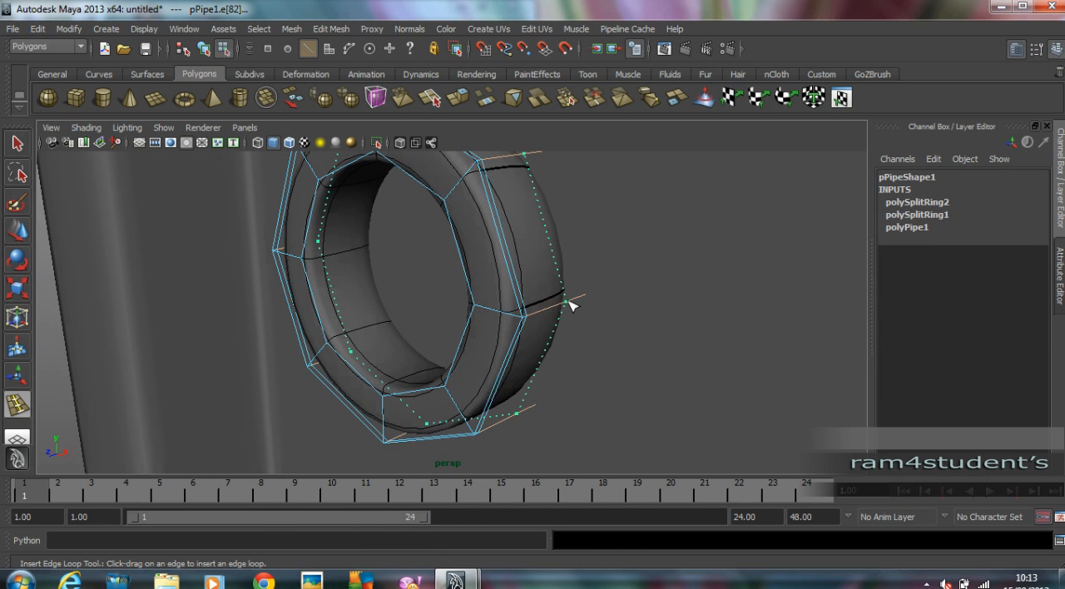
left_click(582, 300)
left_click_drag(622, 294, 249, 287, "alt")
left_click(15, 234)
left_click(74, 264)
scroll(75, 266, "down", 5)
left_click_drag(75, 266, 91, 264, "alt")
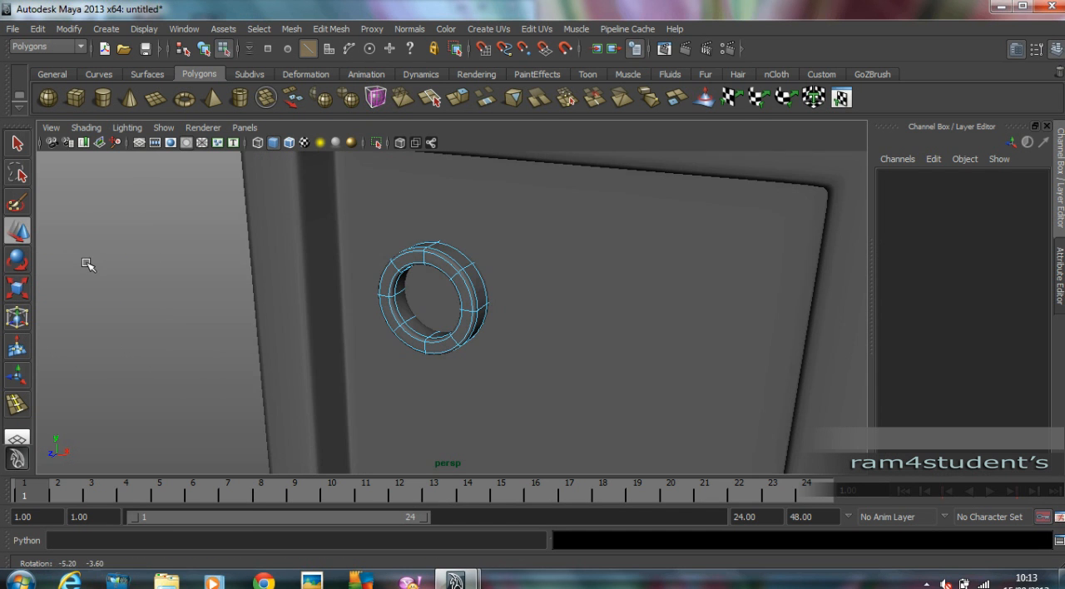
key("F8")
left_click(95, 277)
Move the small pipe in the front view to the upper-left corner area of the head's recessed panel.
scroll(146, 283, "down", 4)
left_click_drag(147, 283, 247, 276, "alt")
left_click(424, 282)
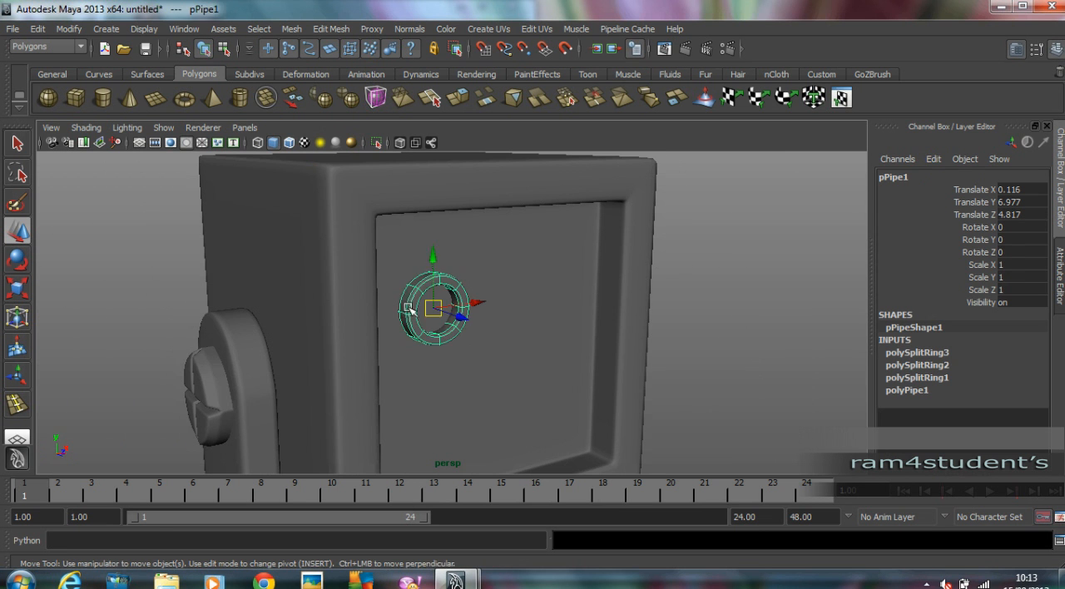
key("space")
key("space")
left_click_drag(393, 309, 381, 271)
key("space")
key("space")
left_click(761, 250)
left_click_drag(761, 250, 408, 277, "alt")
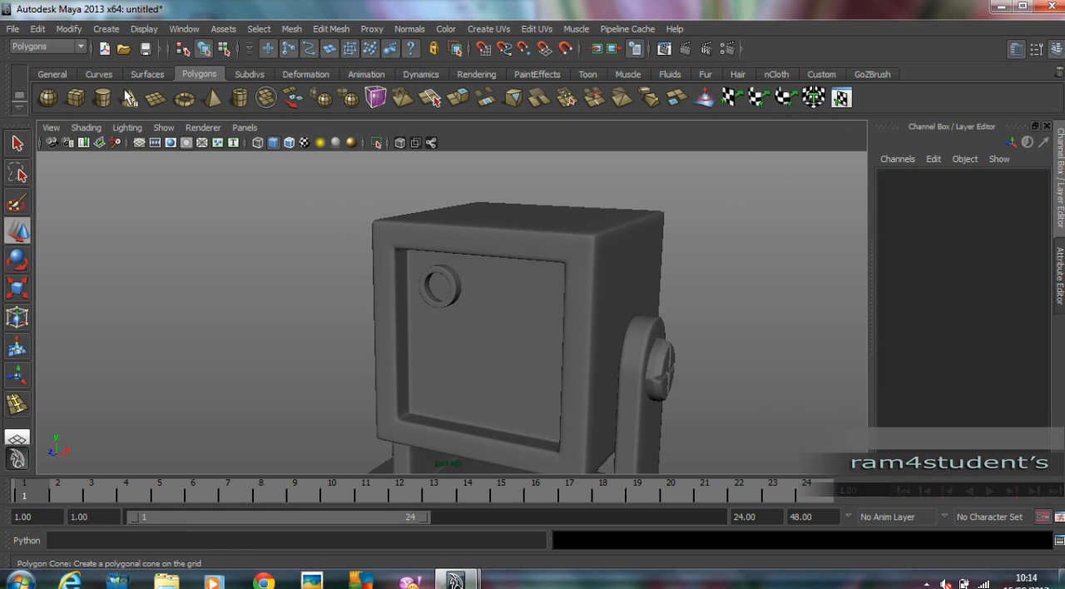
Draw a polygon sphere of about 0.721 radius inside the small ring in the front view.
left_click(48, 98)
key("space")
key("space")
scroll(358, 291, "up", 5)
middle_click_drag(386, 294, 538, 432, "alt")
scroll(545, 416, "up", 2)
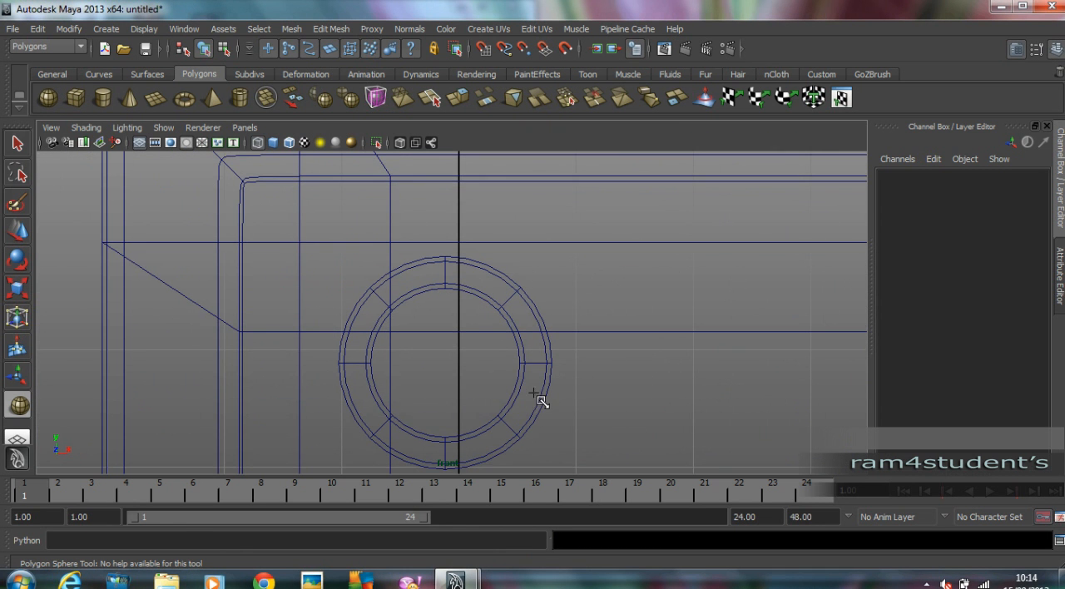
left_click_drag(444, 369, 506, 462)
key("w")
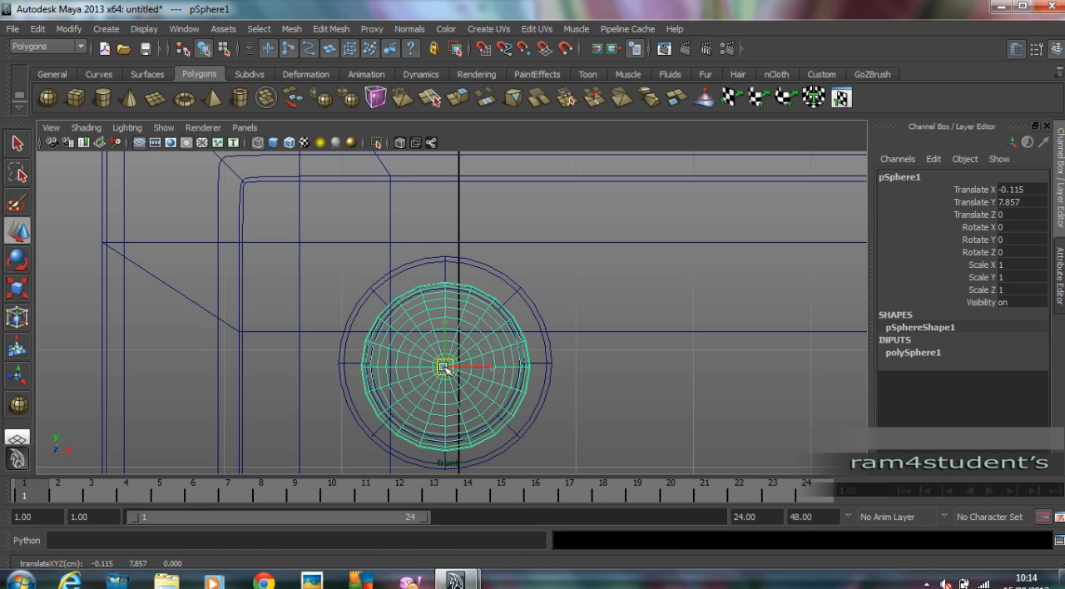
Centre the sphere in the ring in the front view, at X -0.115 and Y 7.884.
key("space")
key("space")
scroll(447, 345, "up", 2)
left_click_drag(447, 346, 499, 341)
left_click(659, 271)
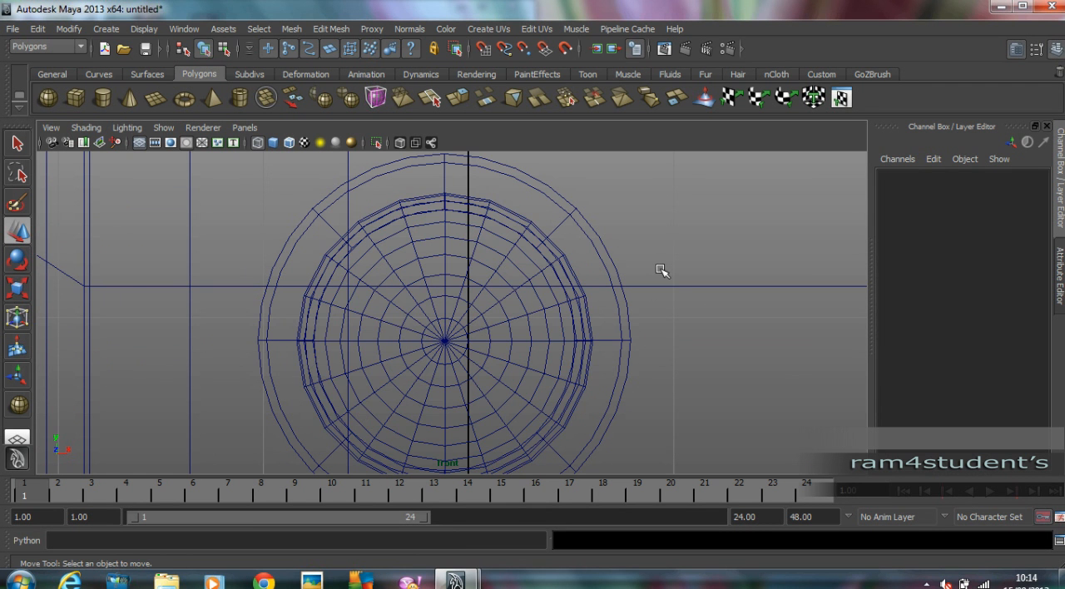
Move the sphere forward in the top view until it sits inside the small ring on the head's front.
key("space")
key("space")
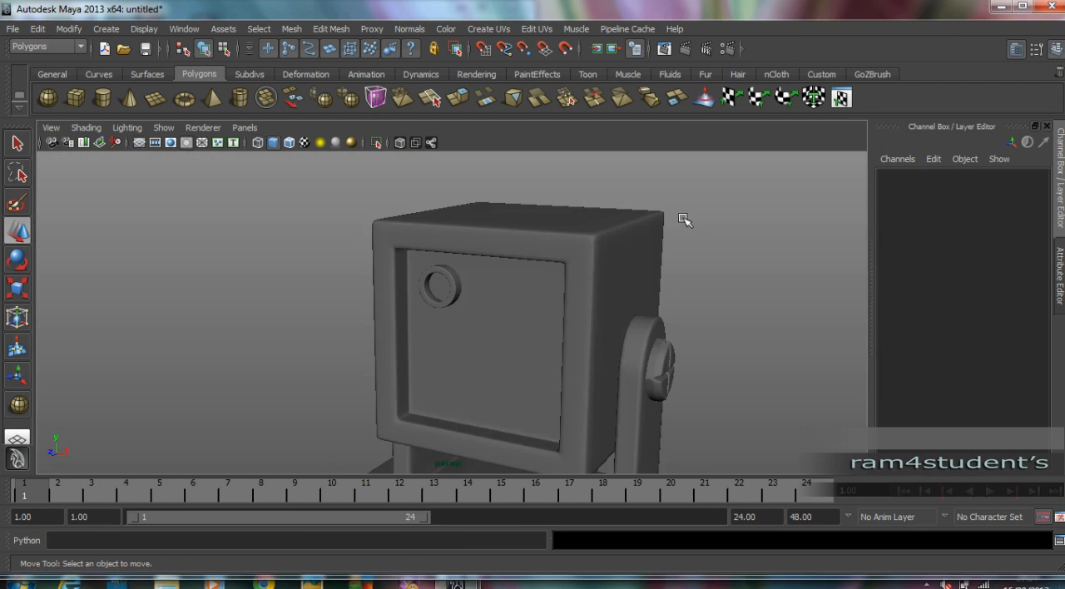
left_click_drag(510, 271, 454, 302, "alt")
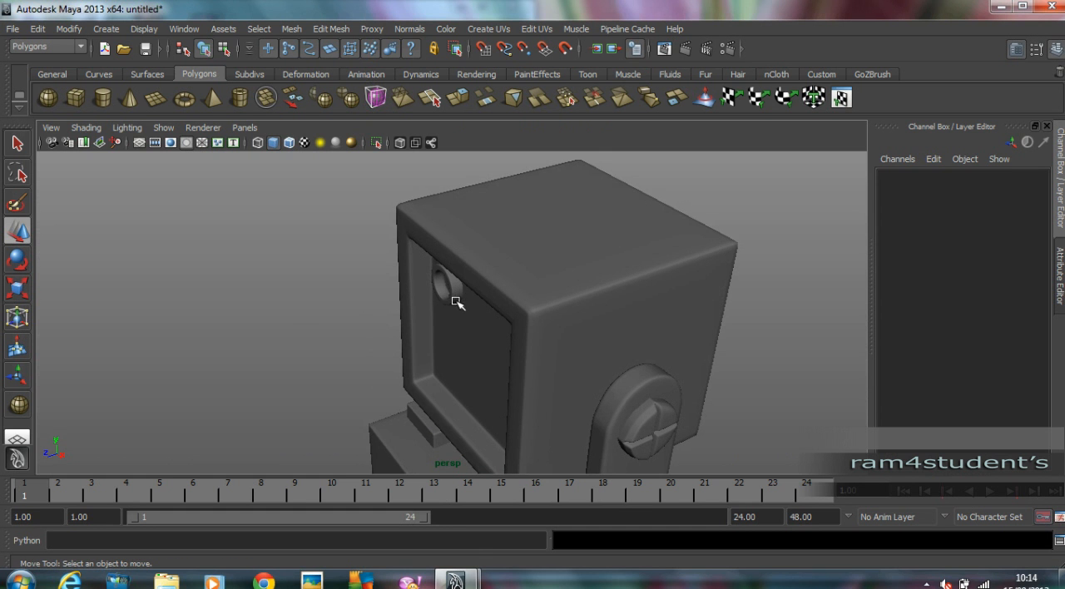
key("space")
left_click(182, 222)
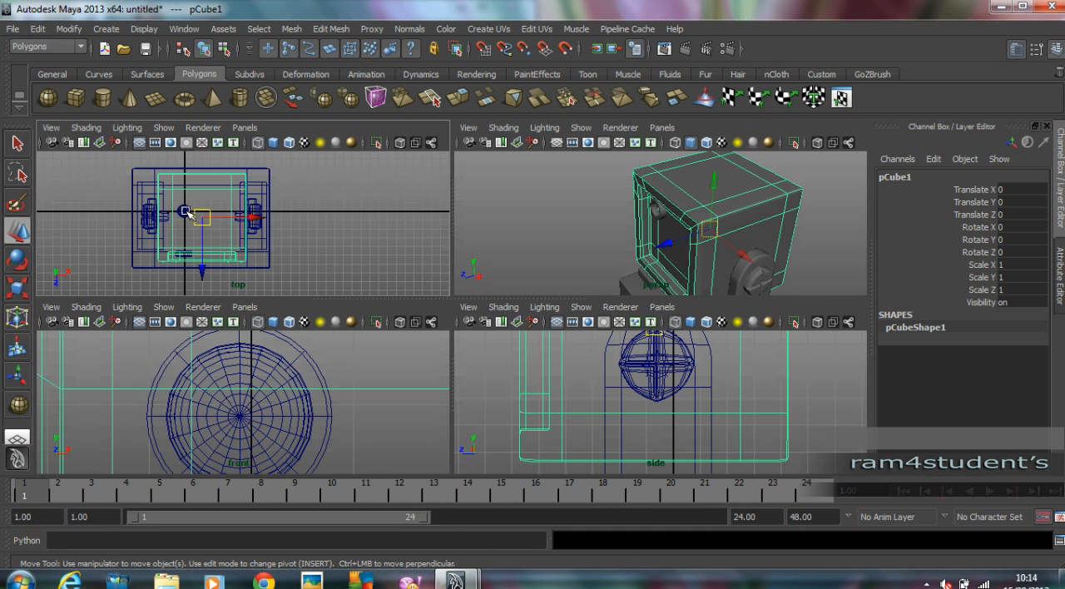
key("space")
right_click_drag(311, 209, 475, 219, "alt")
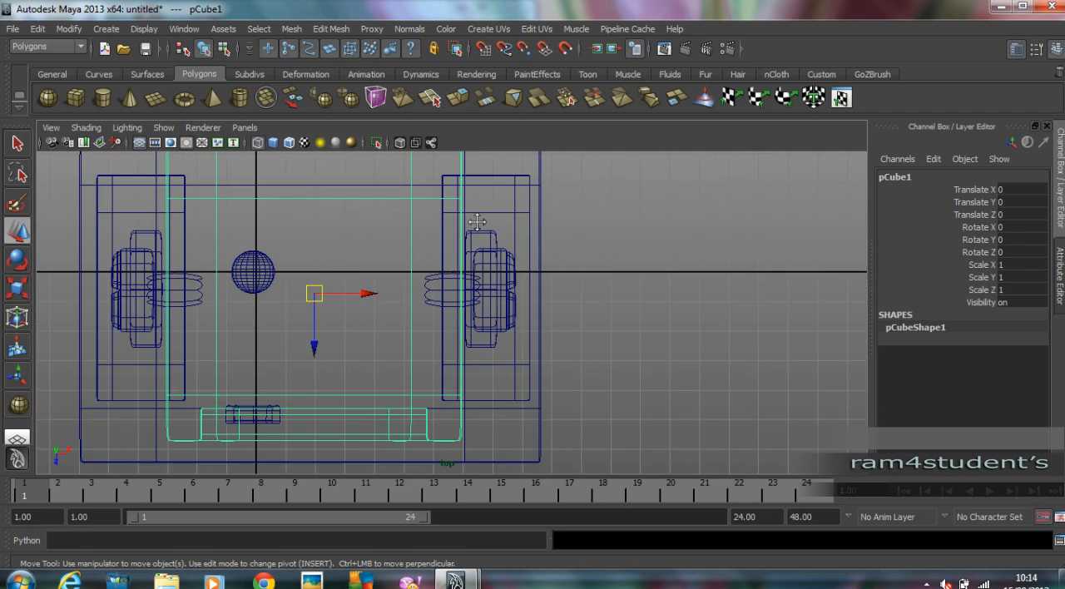
middle_click_drag(475, 219, 608, 237, "alt")
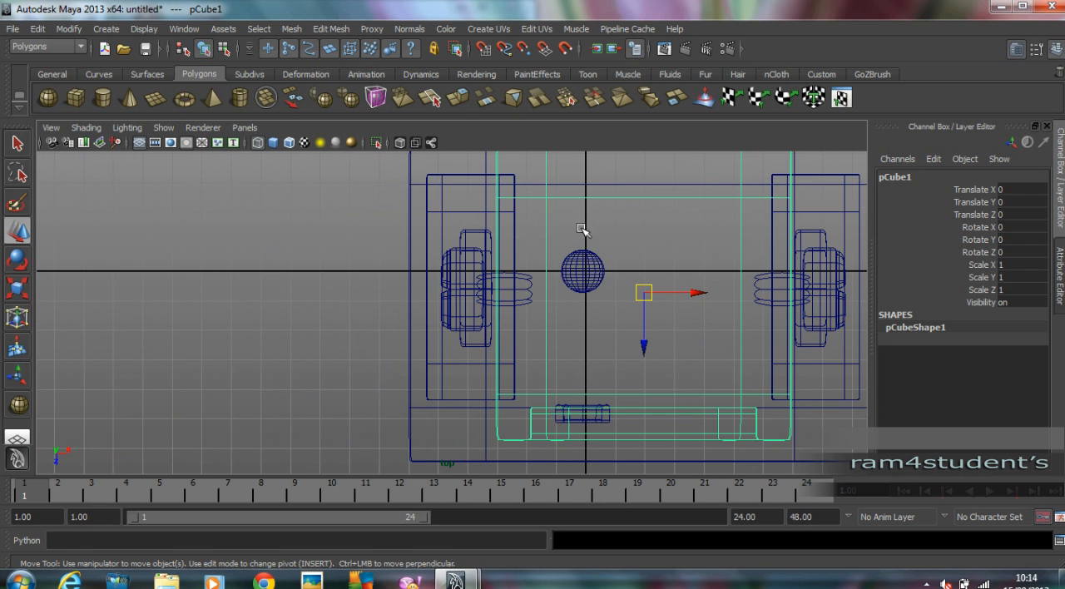
left_click(584, 252)
key("ctrl+z")
middle_click_drag(625, 295, 623, 257, "alt")
left_click_drag(578, 281, 592, 428)
Flatten the sphere front to back to a Scale Z of 0.458 and seat it in the ring at Z 4.874.
key("space")
key("space")
left_click_drag(594, 231, 401, 281, "alt")
key("r")
key("w")
left_click(218, 261)
key("ctrl+z")
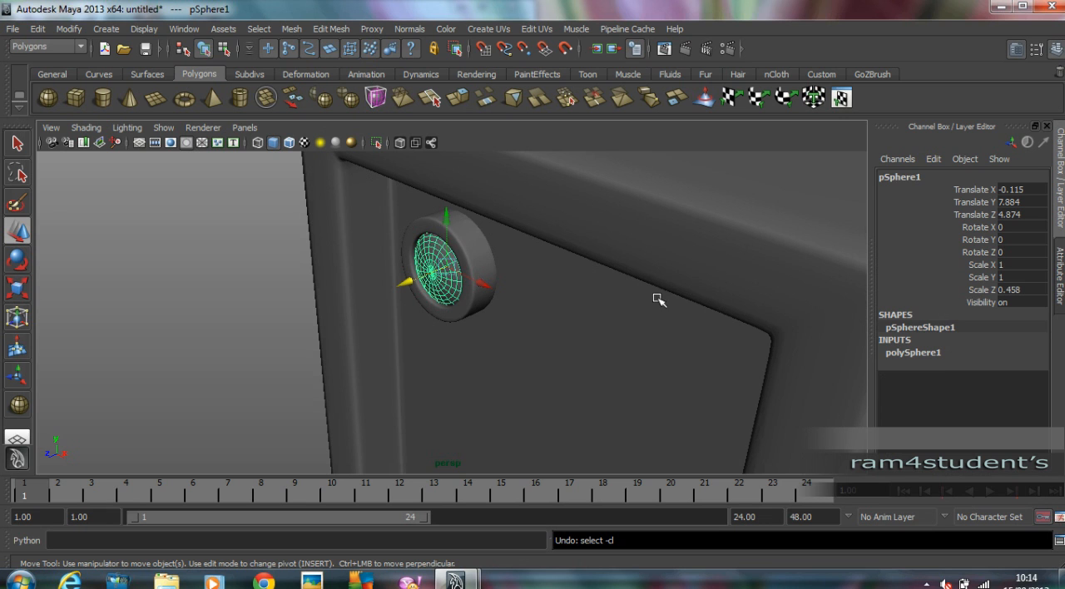
Set the sphere's axis and height subdivisions to 8.
left_click(914, 353)
left_click_drag(1018, 378, 1022, 391)
double_click(1019, 389)
type("8")
key("Return")
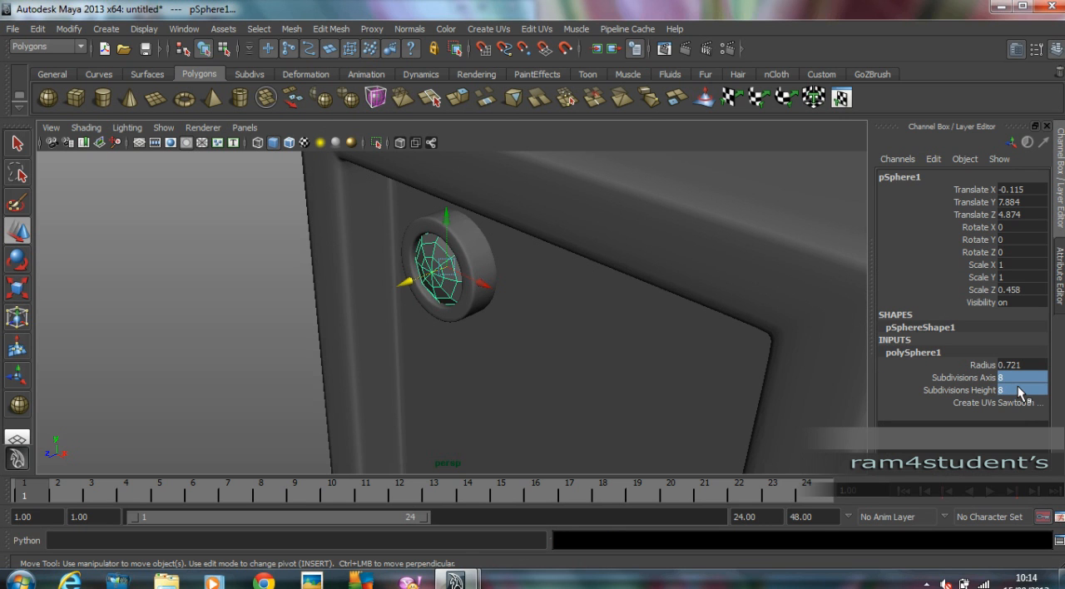
left_click(306, 298)
left_click(431, 270)
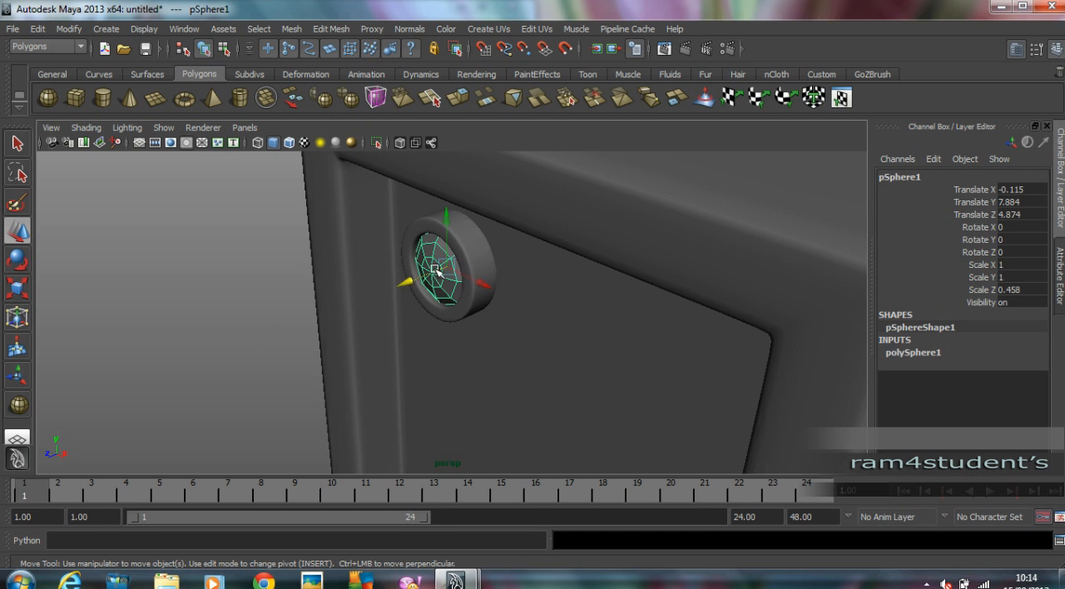
left_click(235, 254)
Scale the sphere to 1.066 in X and Y and 0.361 in Z so it fills the ring as a lens.
left_click_drag(486, 268, 563, 269, "alt")
left_click(434, 281)
key("r")
left_click_drag(428, 283, 447, 303)
key("w")
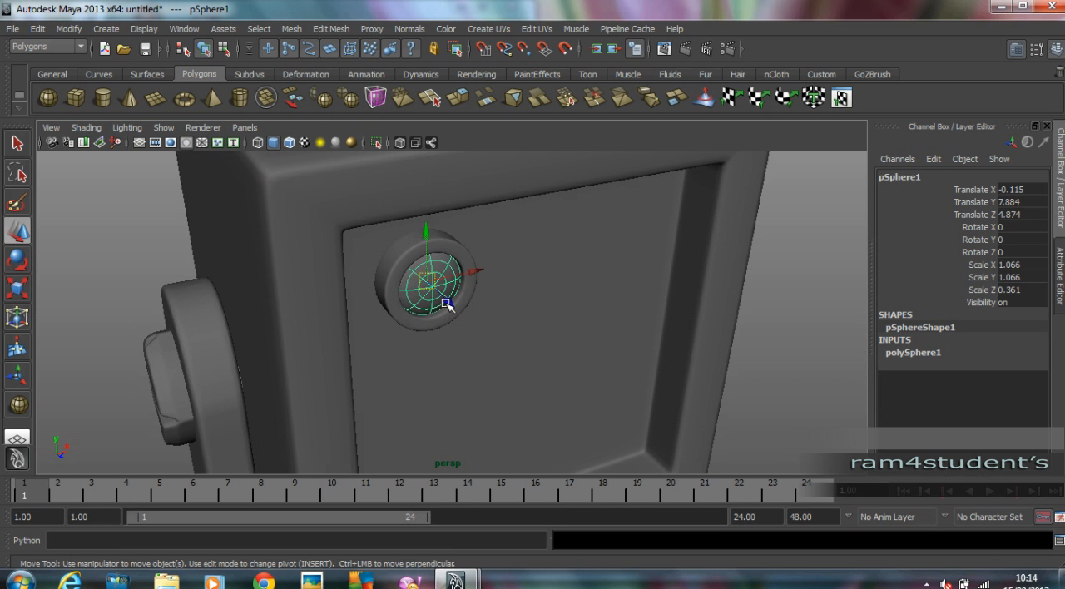
left_click(150, 237)
left_click_drag(150, 238, 440, 262, "alt")
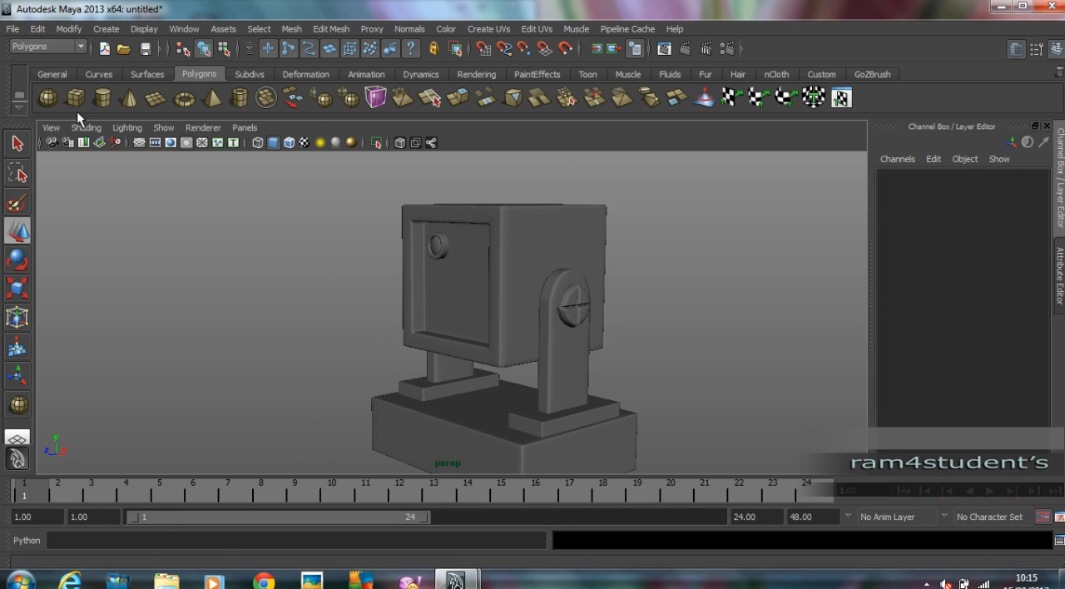
Draw a large polygon pipe of about 1.969 radius over the recessed panel in the front view, at about X 2.888 and Y 5.056.
left_click(237, 98)
key("space")
key("space")
middle_click_drag(594, 383, 573, 300, "alt")
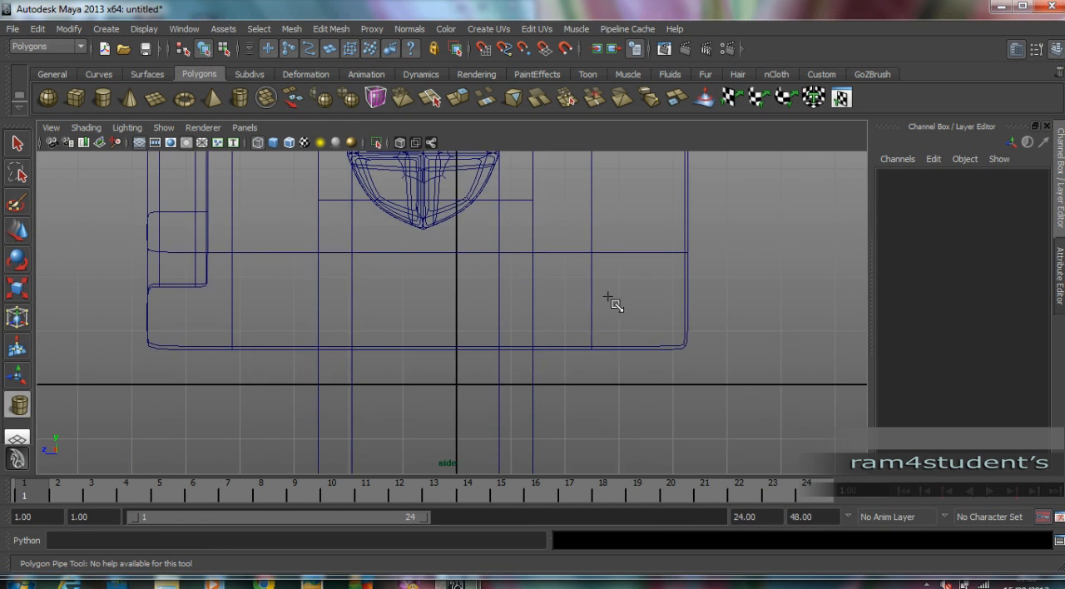
right_click_drag(573, 300, 446, 269, "alt")
middle_click_drag(446, 268, 445, 331, "alt")
key("space")
key("space")
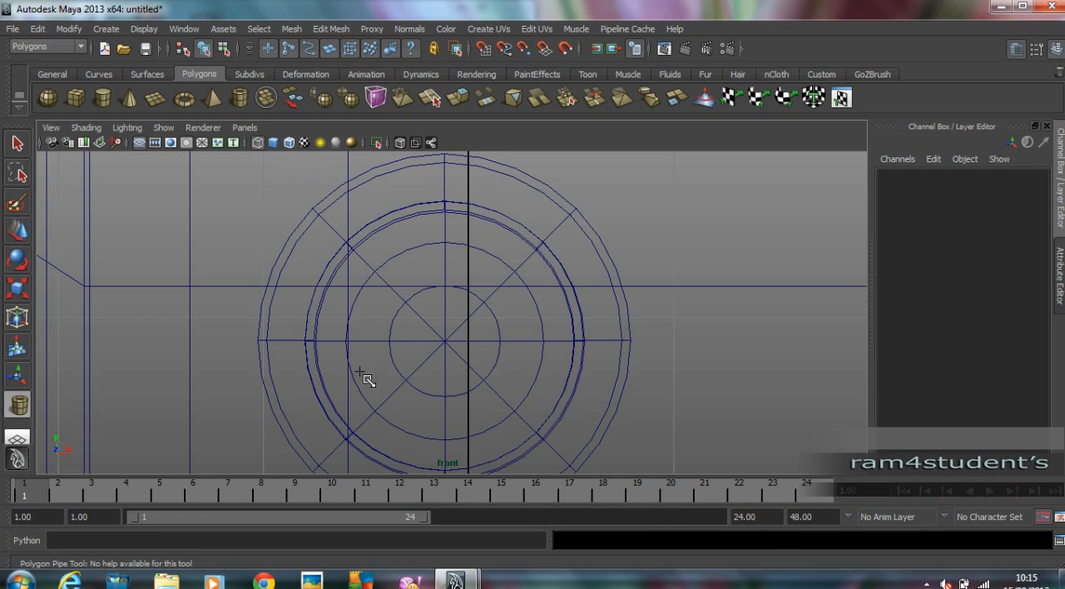
right_click_drag(515, 340, 467, 344, "alt")
middle_click_drag(467, 345, 428, 260, "alt")
left_click_drag(500, 316, 513, 363)
left_click_drag(542, 279, 568, 233)
left_click_drag(513, 334, 517, 339)
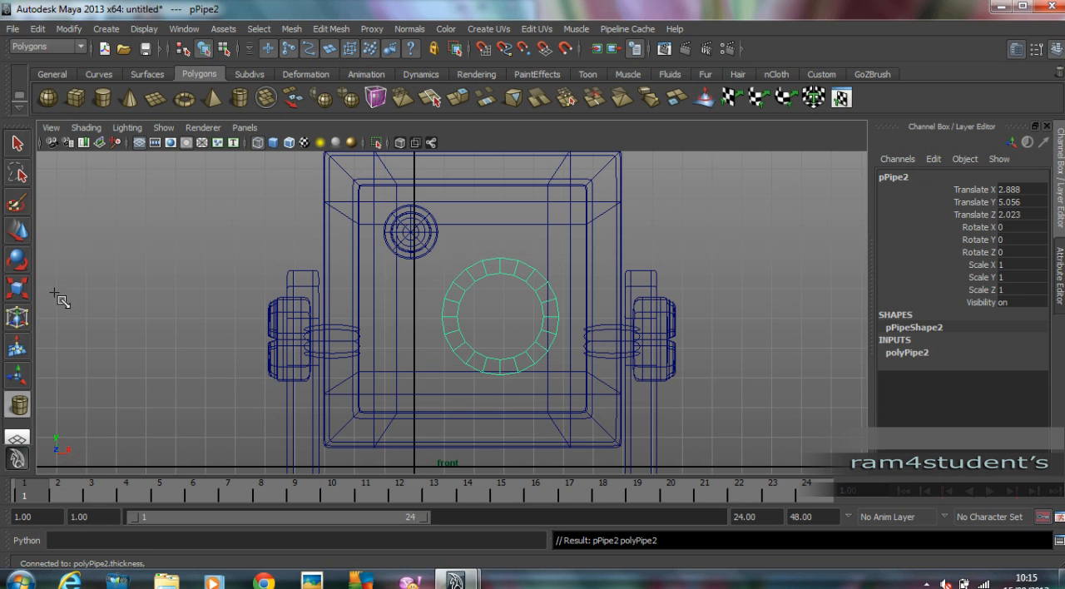
Move the large pipe forward so it projects from the head's front, to Z 9.499.
left_click(18, 232)
left_click(275, 252)
key("space")
key("space")
left_click_drag(636, 268, 621, 299, "alt")
key("ctrl+z")
left_click_drag(459, 293, 380, 318)
left_click_drag(380, 317, 414, 340, "alt")
Set the large pipe's height to 20 to lengthen it into a barrel.
left_click(920, 353)
left_click_drag(567, 376, 575, 355, "alt")
left_click(968, 378)
left_click(1007, 377)
type("15")
key("Return")
left_click_drag(714, 322, 549, 307, "alt")
left_click(1016, 377)
type("20")
key("Return")
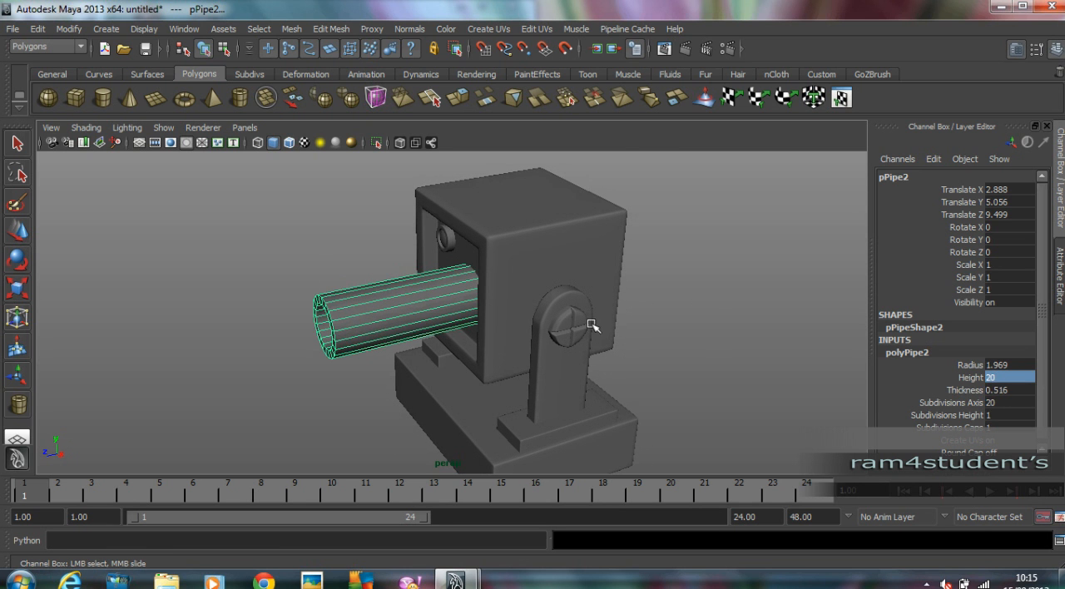
Raise the barrel pipe and shift it slightly sideways on the panel, to X 2.794 and Y 5.668.
left_click(767, 310)
left_click_drag(767, 309, 655, 319, "alt")
left_click_drag(718, 296, 723, 286, "alt")
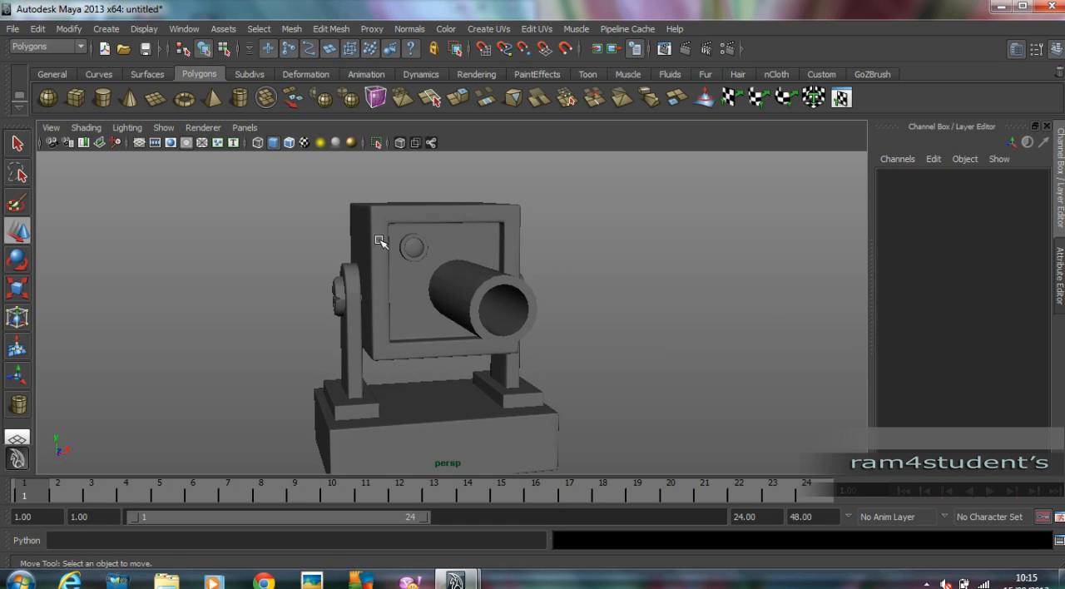
left_click(477, 266)
left_click_drag(477, 252, 479, 238)
left_click_drag(527, 291, 504, 293, "alt")
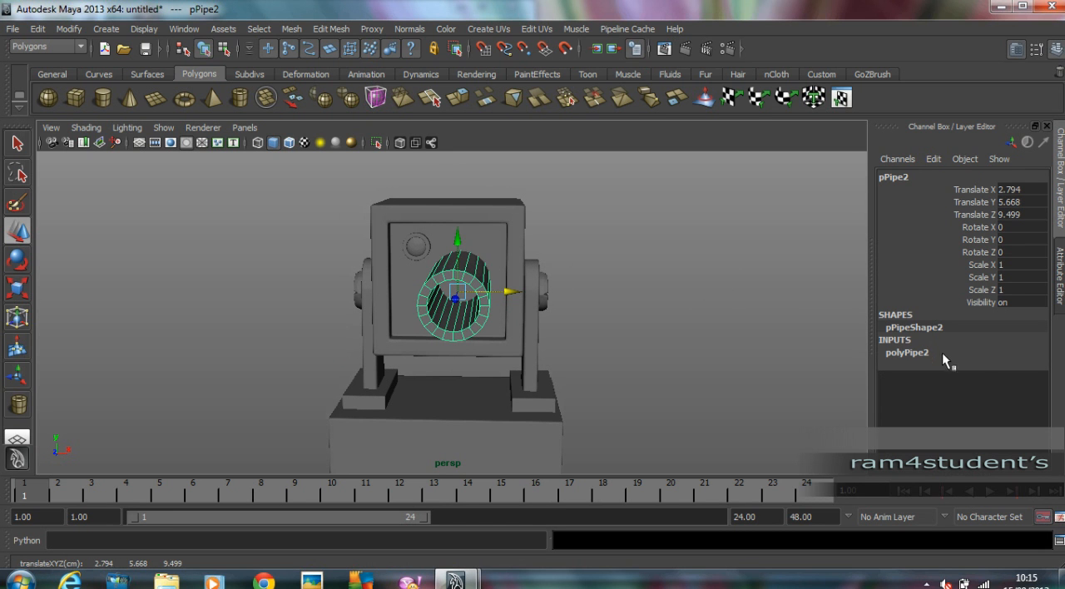
Set the barrel pipe's axis subdivisions to 8.
left_click(908, 353)
left_click(995, 402)
type("8")
key("Tab")
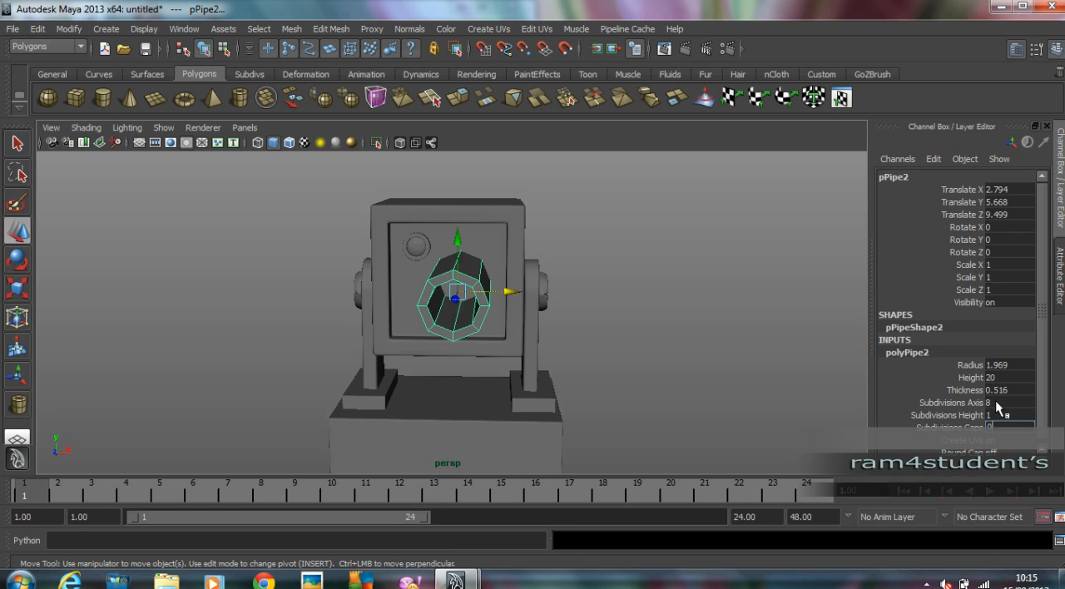
Set the barrel pipe's height subdivisions to 7.
left_click_drag(612, 284, 388, 310, "alt")
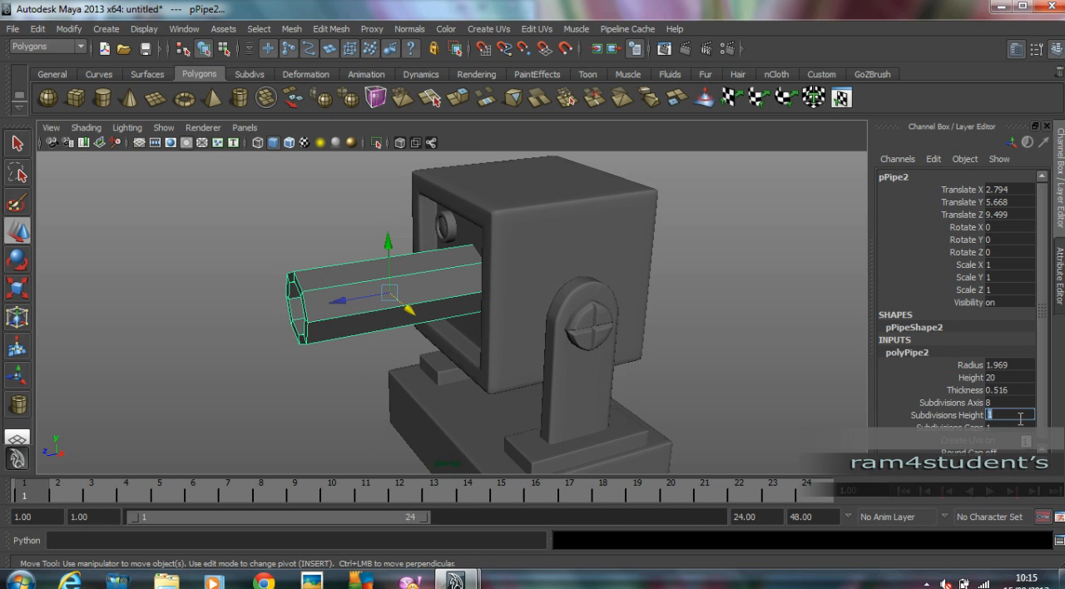
type("6")
key("Return")
left_click_drag(527, 209, 499, 219, "alt")
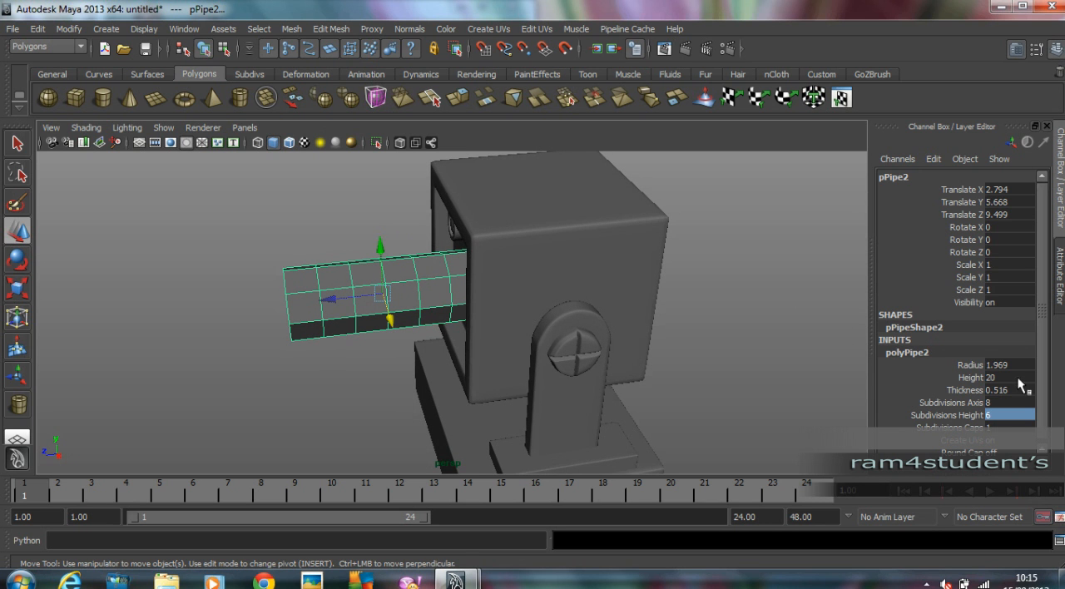
left_click(1009, 411)
type("7")
key("Return")
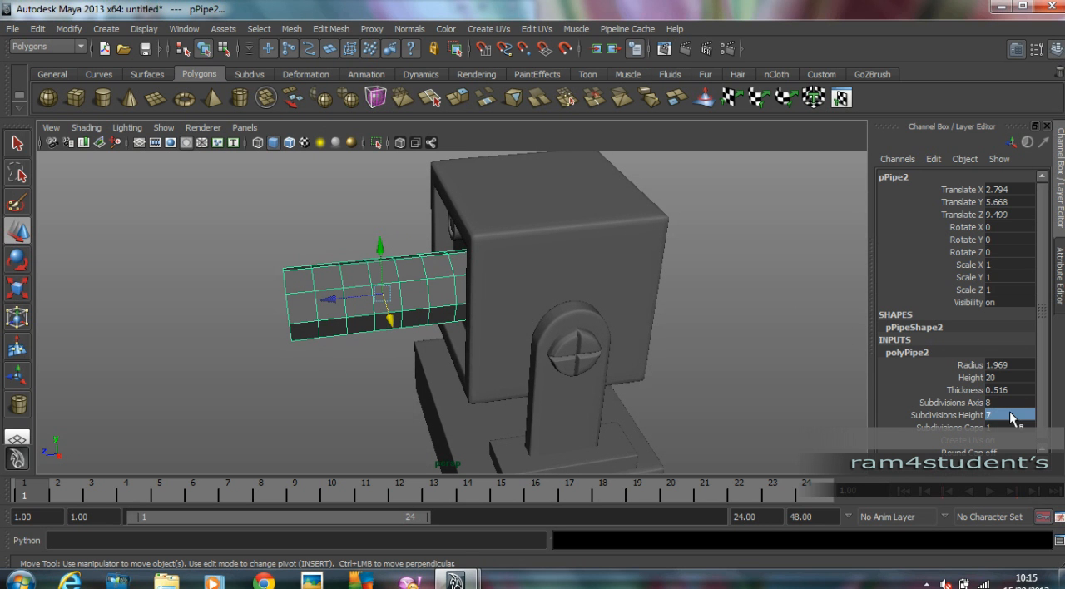
In the top view, scale the barrel's inner vertex rows closer together along its length and move them toward the muzzle.
left_click_drag(337, 302, 604, 301, "alt")
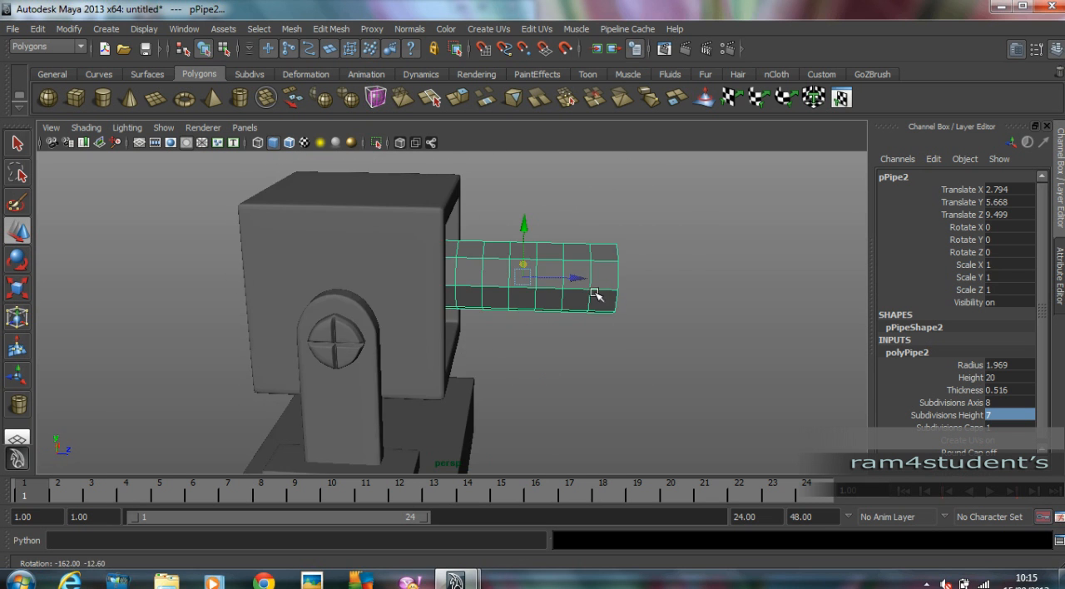
key("space")
key("space")
right_click_drag(561, 238, 553, 316, "alt")
middle_click_drag(553, 316, 430, 188, "alt")
right_click_drag(533, 231, 537, 255, "alt")
left_click(222, 48)
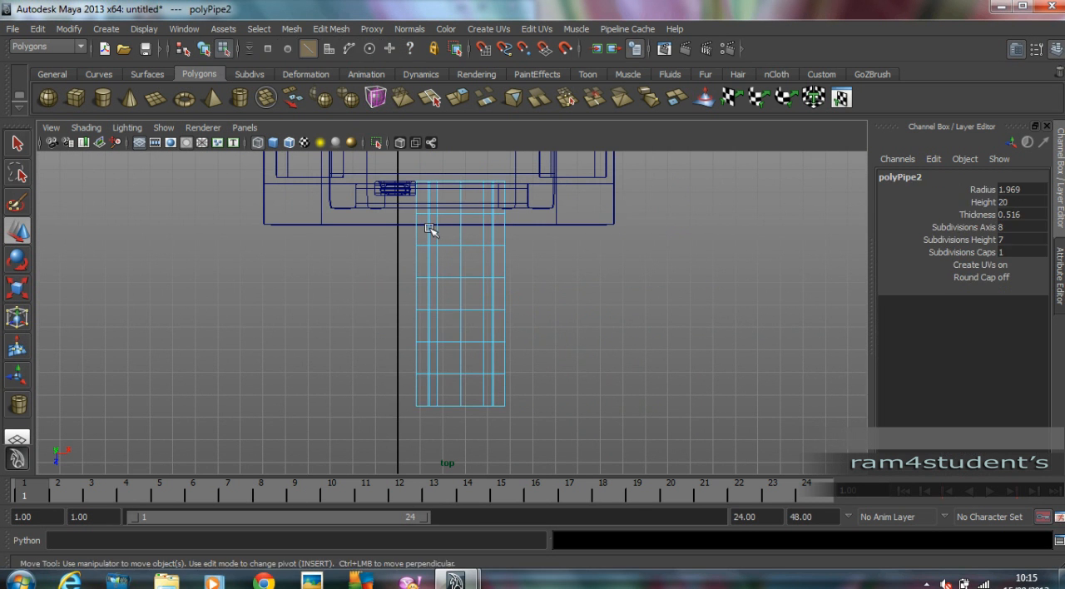
right_click_drag(455, 218, 387, 216)
left_click_drag(388, 216, 548, 375)
key("r")
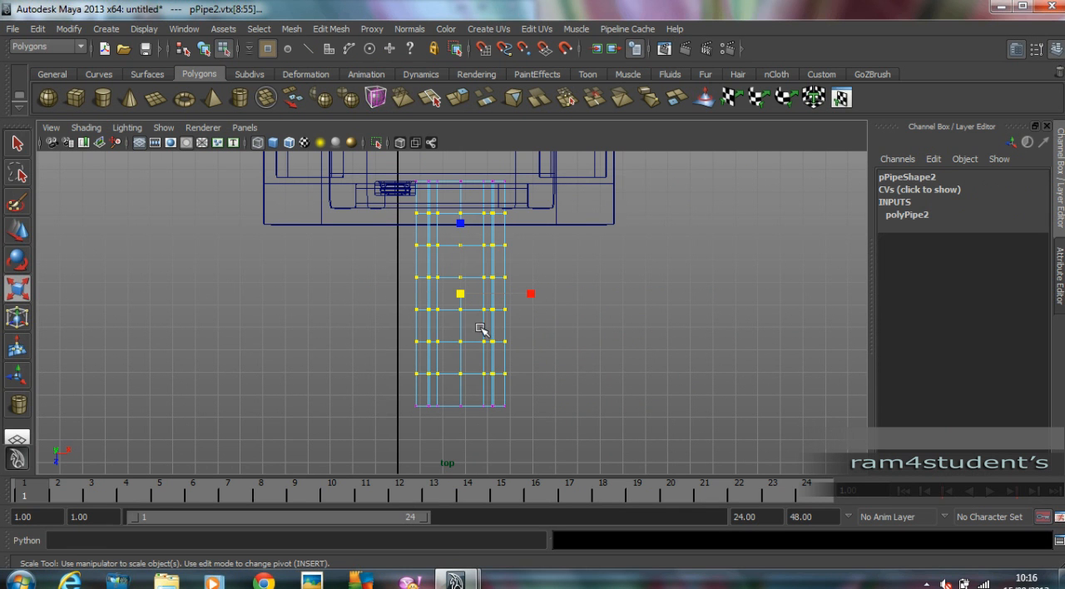
left_click_drag(464, 224, 467, 262)
key("w")
left_click_drag(460, 349, 461, 387)
In the perspective view, select three alternate rings of faces around the barrel's narrow segments.
key("space")
key("space")
left_click_drag(619, 276, 347, 263, "alt")
right_click_drag(347, 264, 506, 258, "alt")
left_click_drag(453, 254, 326, 211, "alt")
left_click(289, 183)
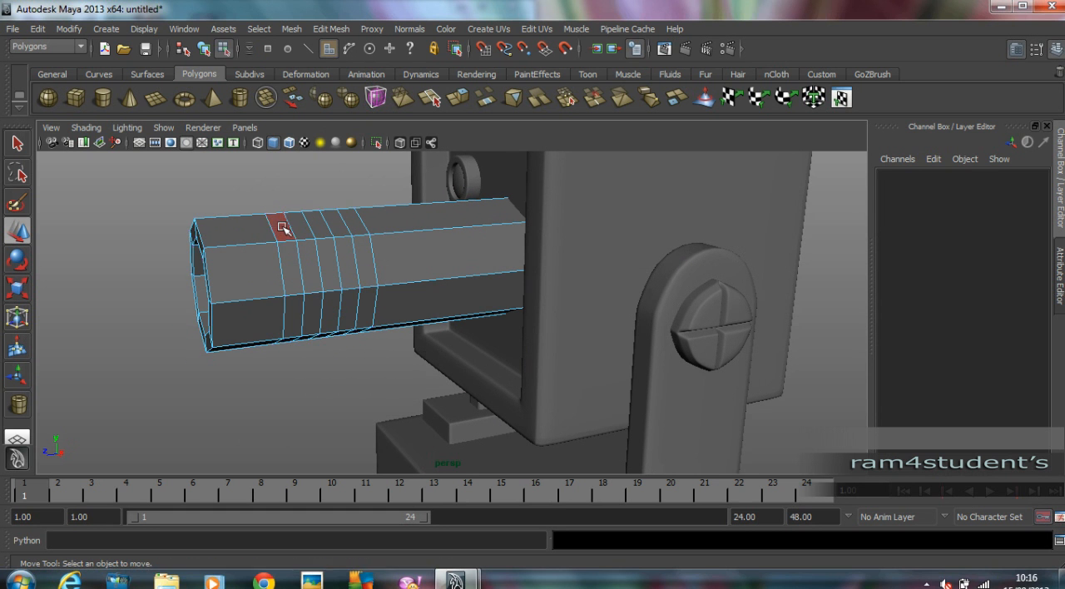
double_click(284, 229)
left_click(288, 236)
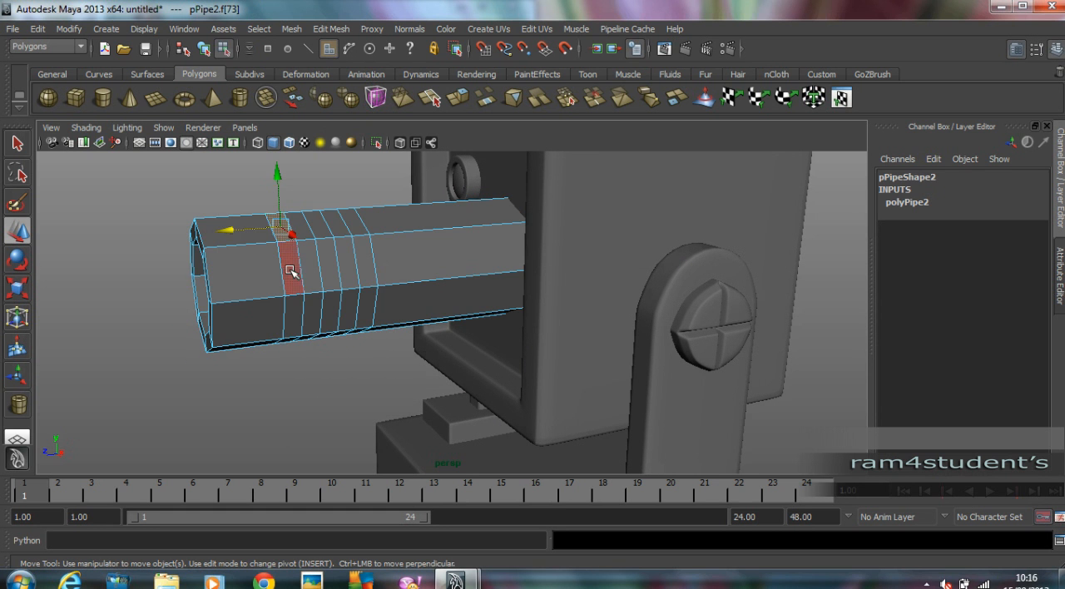
double_click(292, 269)
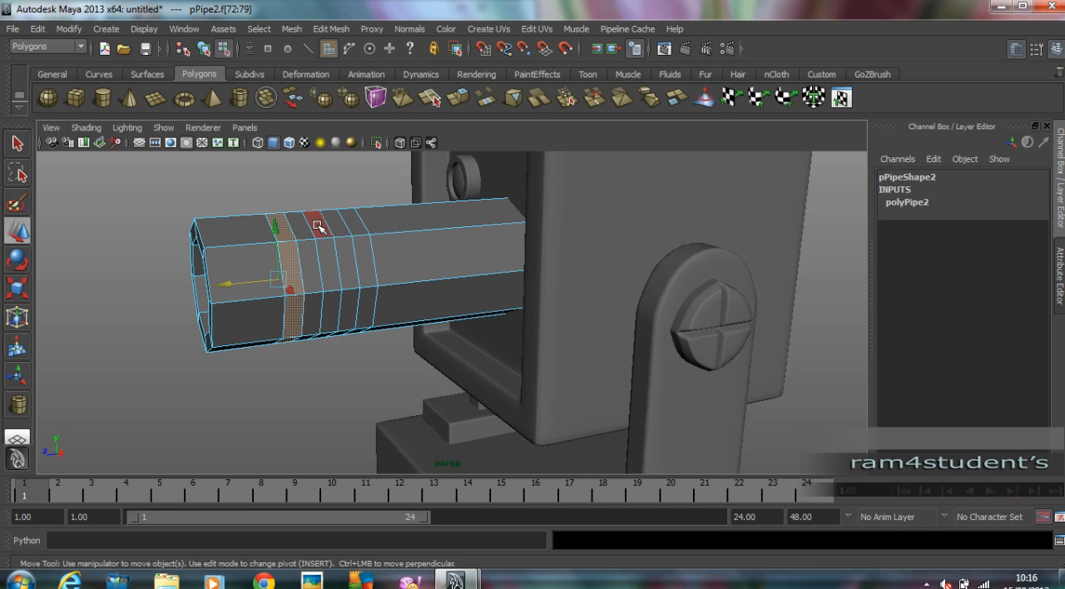
double_click(329, 262, "shift")
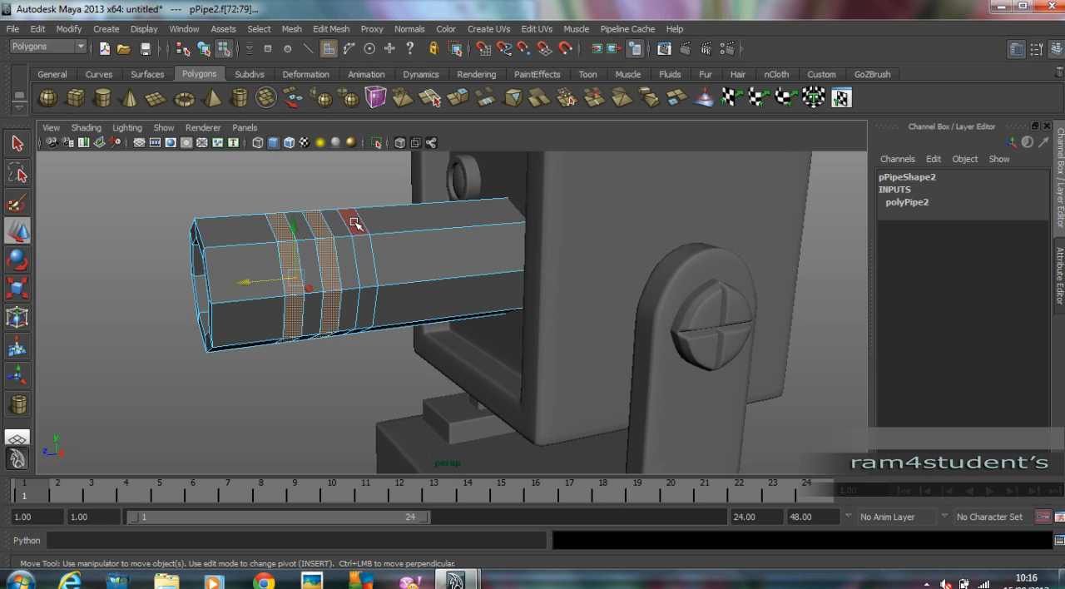
double_click(363, 244, "shift")
mouse_move(392, 246)
left_mouse_down("alt")
mouse_move(352, 250)
mouse_move(380, 254)
left_mouse_up("alt")
Extrude the three face rings inward to a local Z of about -0.226 with 2 divisions, forming grooves.
left_click(341, 34)
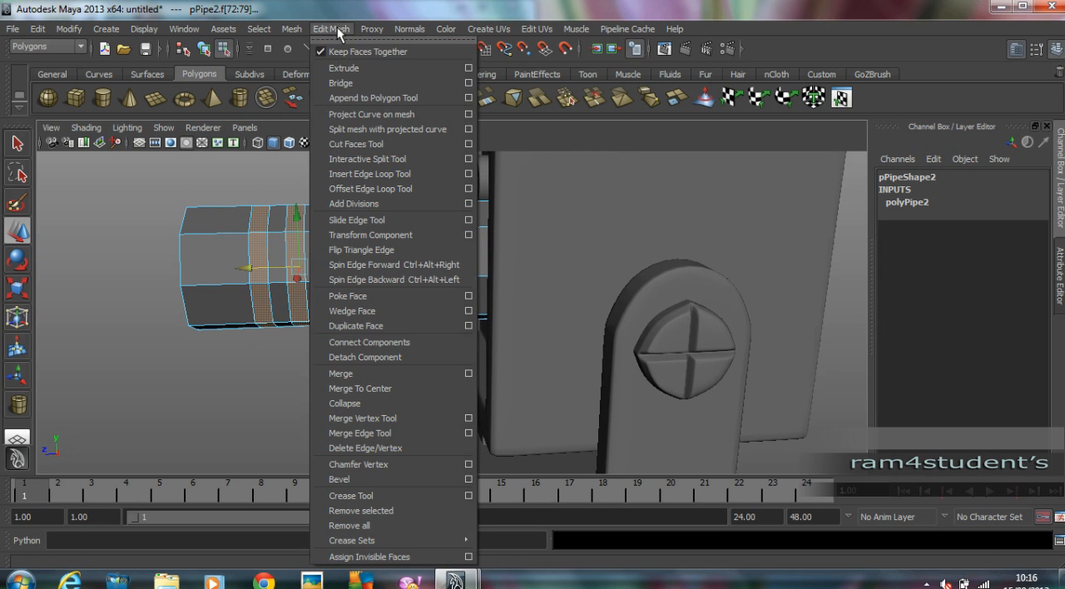
left_click(345, 34)
left_click_drag(334, 279, 251, 318, "alt")
key("ctrl+z")
key("ctrl+z")
left_click_drag(259, 222, 539, 283)
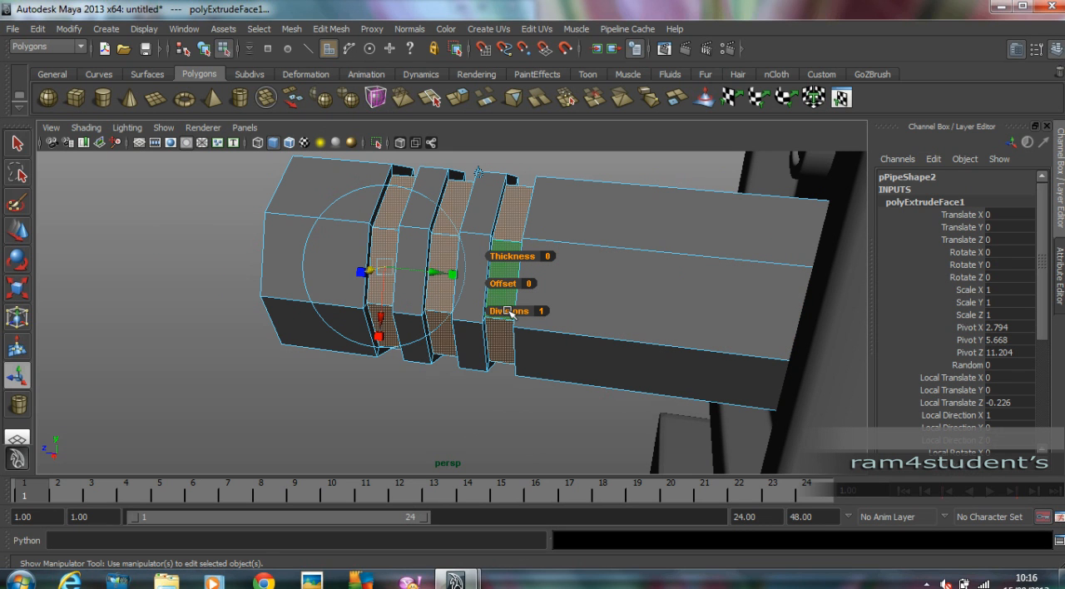
left_click_drag(504, 314, 504, 311)
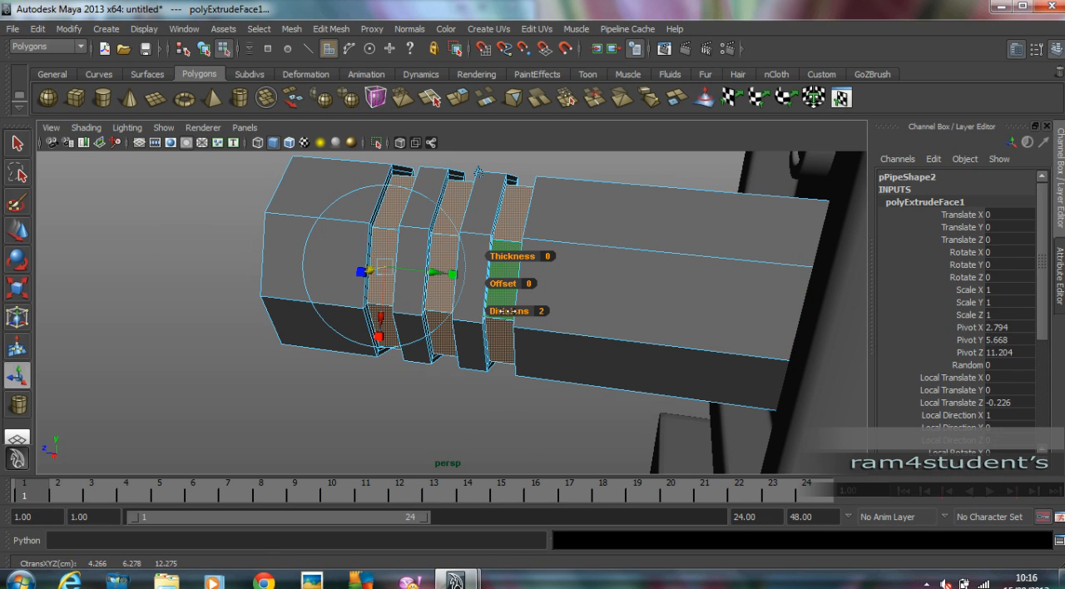
Deselect the faces and display the grooved barrel with smooth mesh preview.
left_click(242, 235)
left_click_drag(242, 236, 341, 230, "alt")
key("3")
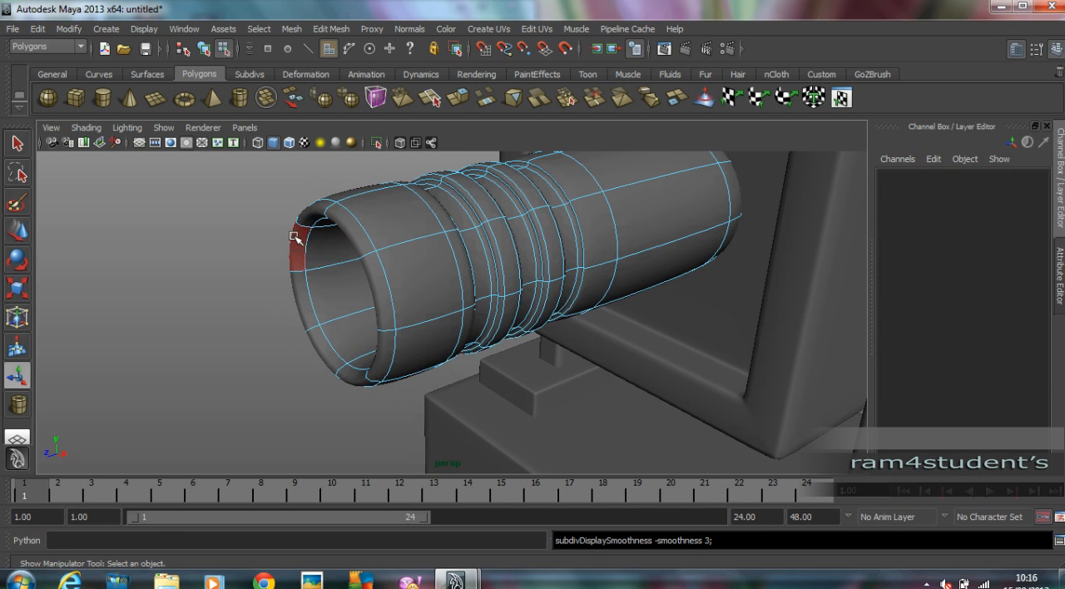
right_click_drag(356, 234, 457, 247, "alt")
middle_click_drag(456, 247, 422, 266, "alt")
mouse_move(500, 264)
left_mouse_down("alt")
mouse_move(464, 266)
mouse_move(483, 261)
left_mouse_up("alt")
Insert edge loops around the barrel's muzzle rim with the Insert Edge Loop Tool to sharpen its smoothed edges.
left_click(476, 257)
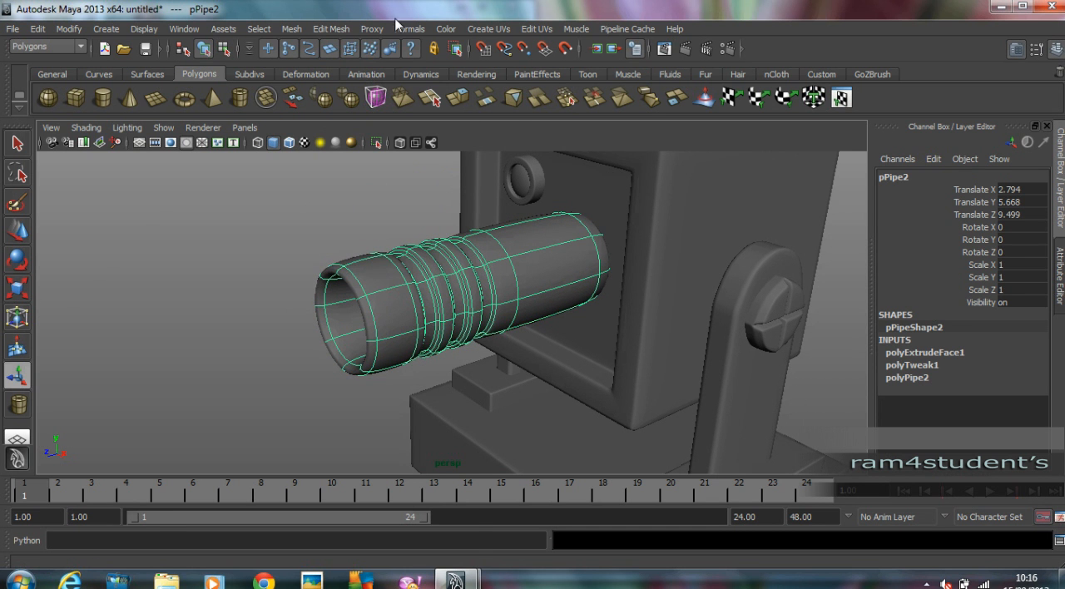
left_click(371, 28)
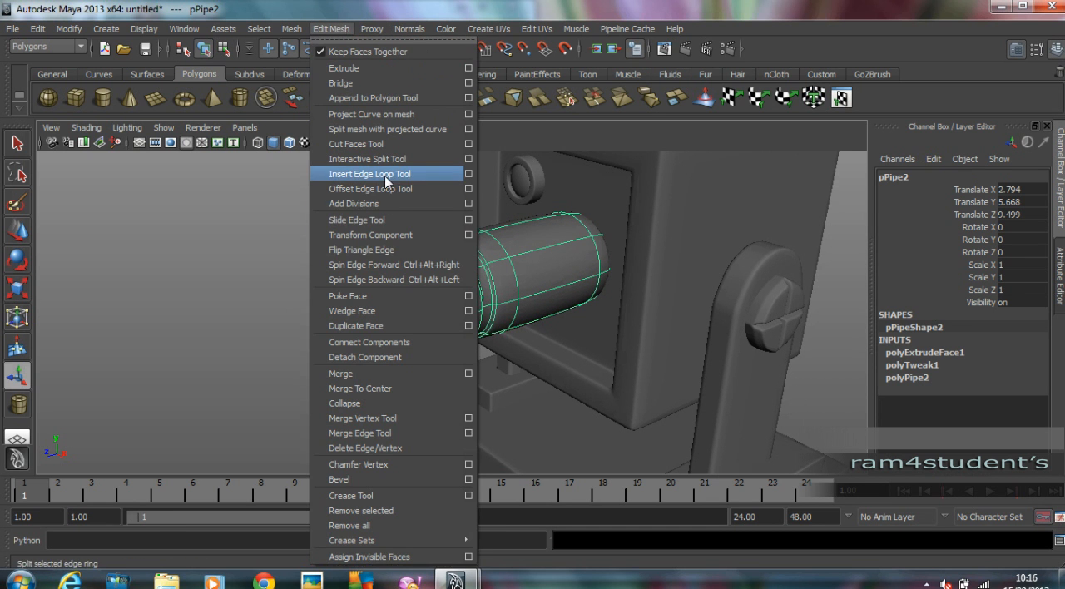
left_click(385, 181)
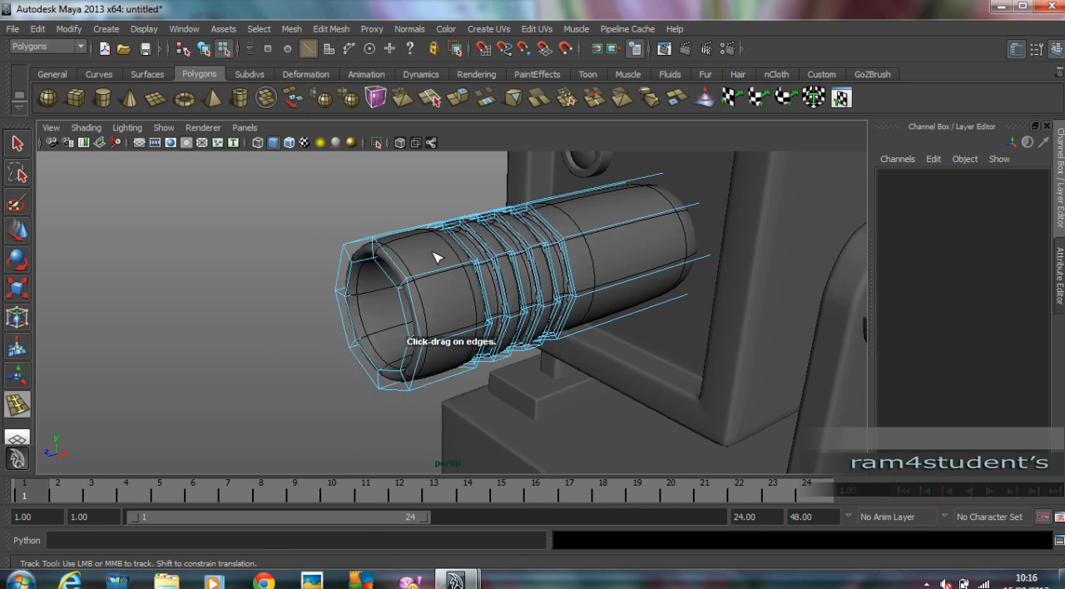
scroll(441, 268, "up", 5)
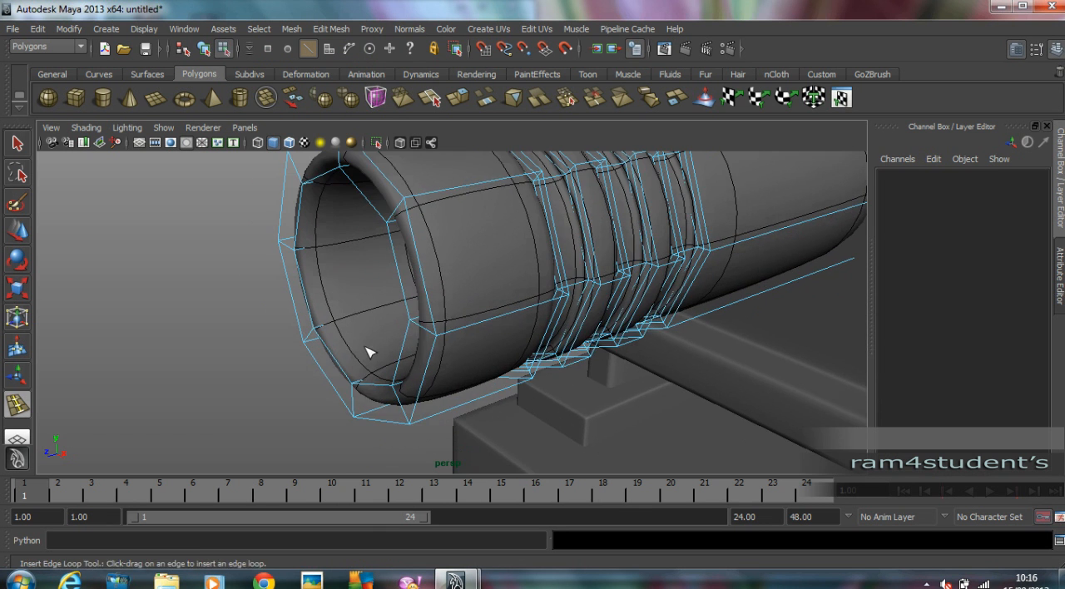
left_click_drag(371, 348, 358, 380, "alt")
right_click_drag(358, 380, 337, 418, "alt")
left_click_drag(341, 432, 363, 417)
left_click_drag(401, 274, 383, 280)
left_click_drag(378, 281, 446, 257, "alt")
Insert supporting edge loops along the barrel beside the grooves, and return to object selection.
middle_click_drag(740, 252, 680, 257, "alt")
left_click_drag(638, 240, 592, 246)
scroll(732, 252, "down", 4)
middle_click_drag(759, 249, 575, 264, "alt")
left_click_drag(529, 255, 524, 261)
left_click(27, 236)
left_click(319, 197)
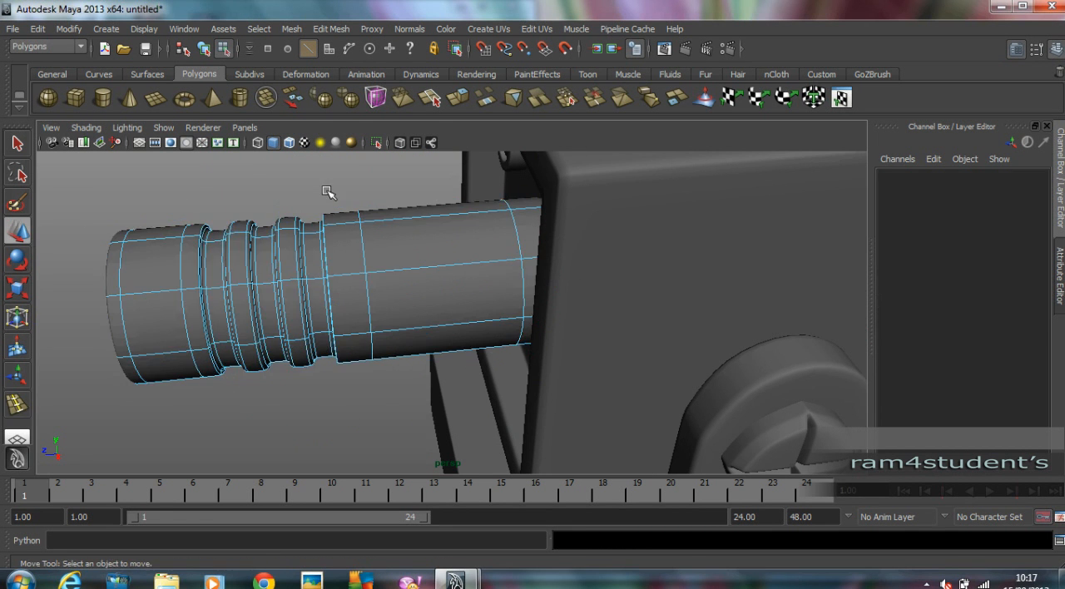
scroll(320, 198, "down", 4)
left_click_drag(319, 197, 390, 200, "alt")
left_click(204, 49)
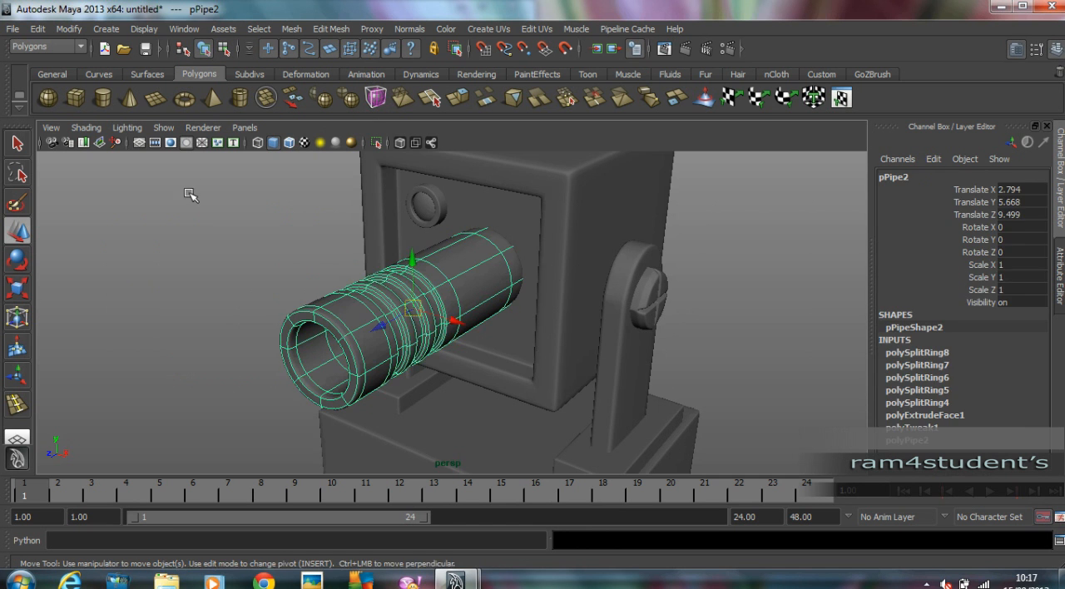
Examine the smoothed barrel and its grooves against the robot's head from several angles.
left_click(227, 205)
scroll(333, 276, "down", 4)
left_click_drag(336, 278, 499, 252, "alt")
scroll(592, 268, "up", 4)
left_click_drag(592, 268, 538, 299, "alt")
left_click_drag(474, 233, 322, 260, "alt")
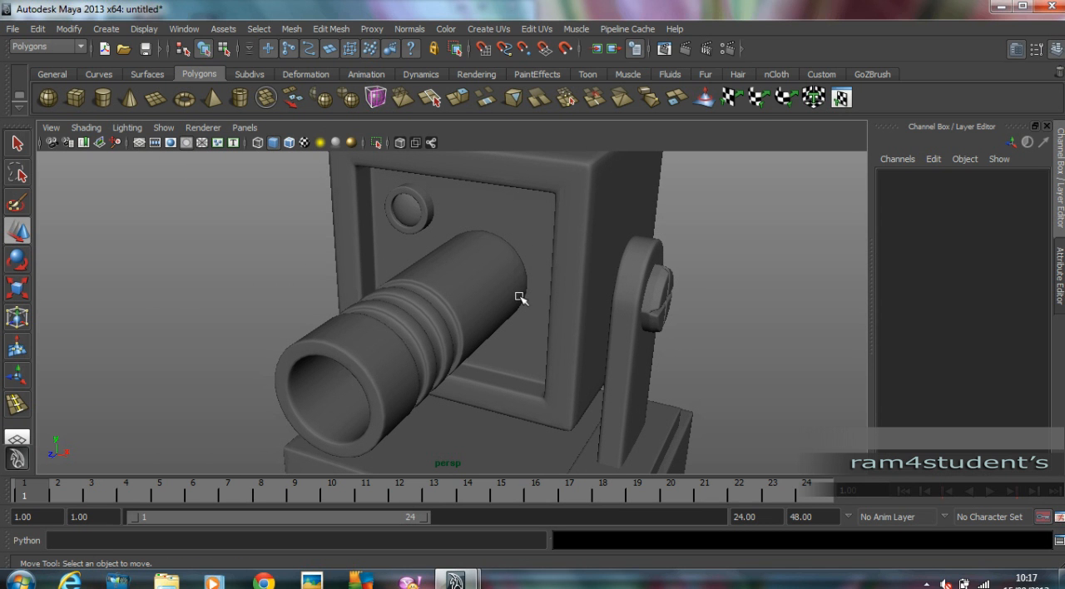
left_click_drag(530, 291, 533, 254, "alt")
left_click(529, 256)
left_click(193, 215)
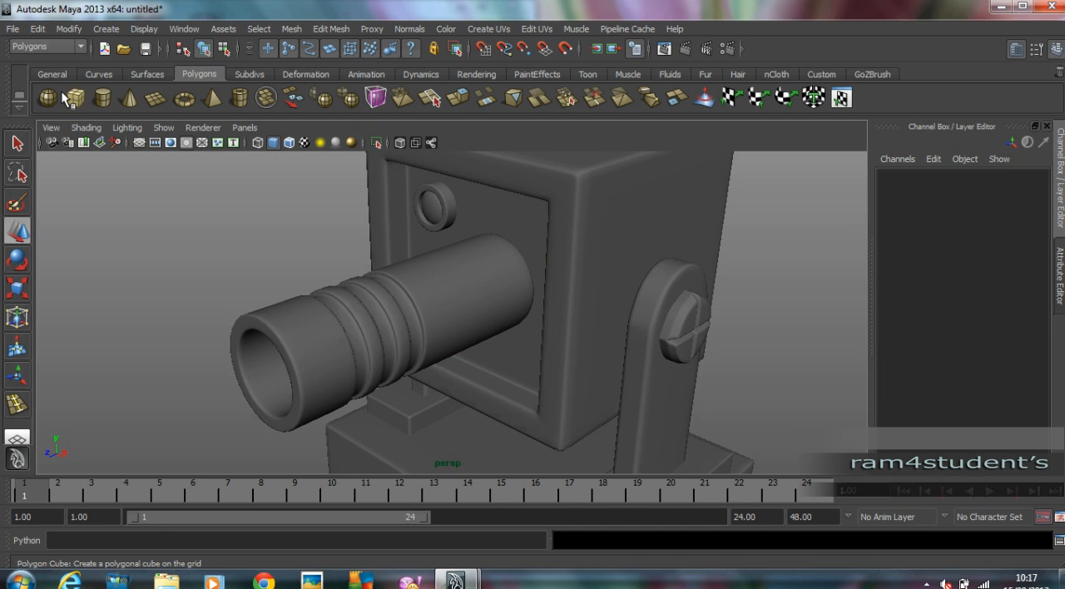
Draw a polygon cylinder of about 2.154 radius and 0.773 height over the barrel in the front view, centred at X 2.819 and Y 5.684.
left_click(106, 97)
key("space")
Move the cylinder disc forward beyond the barrel's muzzle, to Z 16.338.
key("space")
scroll(615, 366, "up", 3)
left_click_drag(536, 291, 569, 355)
left_click_drag(588, 394, 591, 399)
left_click_drag(597, 355, 598, 354)
key("w")
left_click_drag(537, 294, 543, 288)
key("space")
key("space")
left_click_drag(707, 236, 686, 246, "alt")
left_click_drag(548, 268, 125, 324)
right_click_drag(292, 323, 259, 327, "alt")
middle_click_drag(258, 326, 388, 221, "alt")
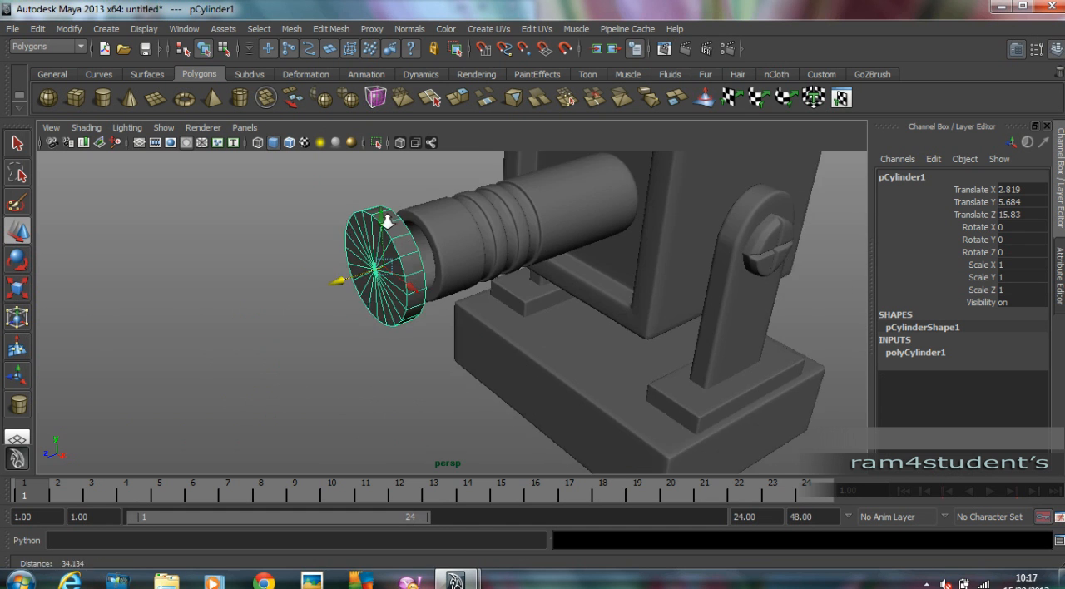
right_click_drag(388, 221, 435, 221, "alt")
middle_click_drag(435, 221, 453, 264, "alt")
left_click_drag(318, 289, 305, 298)
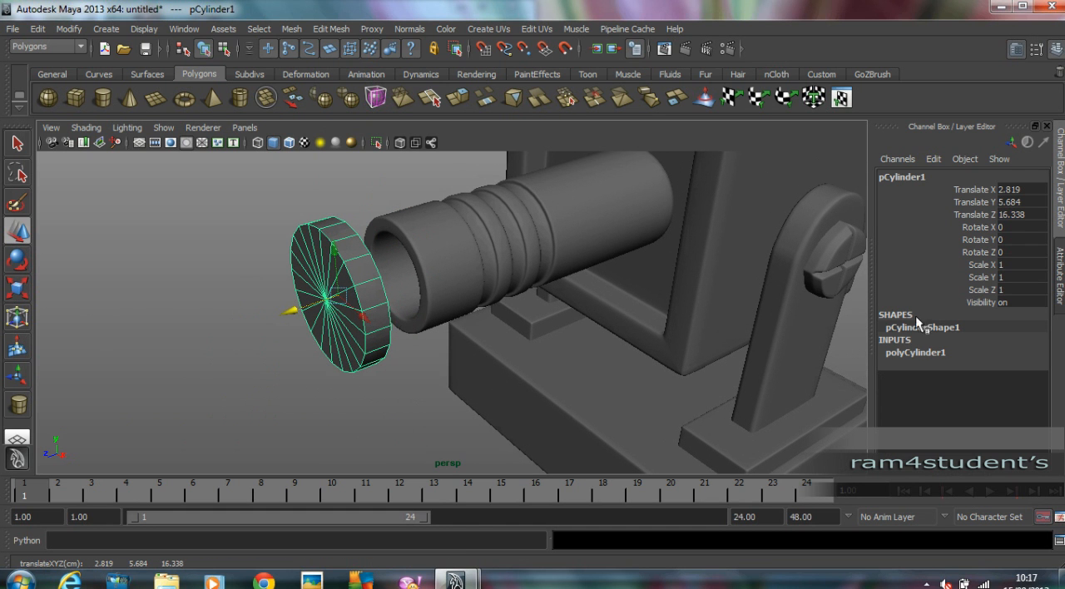
Set the disc's axis subdivisions to 8 and its cap subdivisions to 0.
left_click(911, 352)
double_click(1011, 390)
key("Tab")
key("Tab")
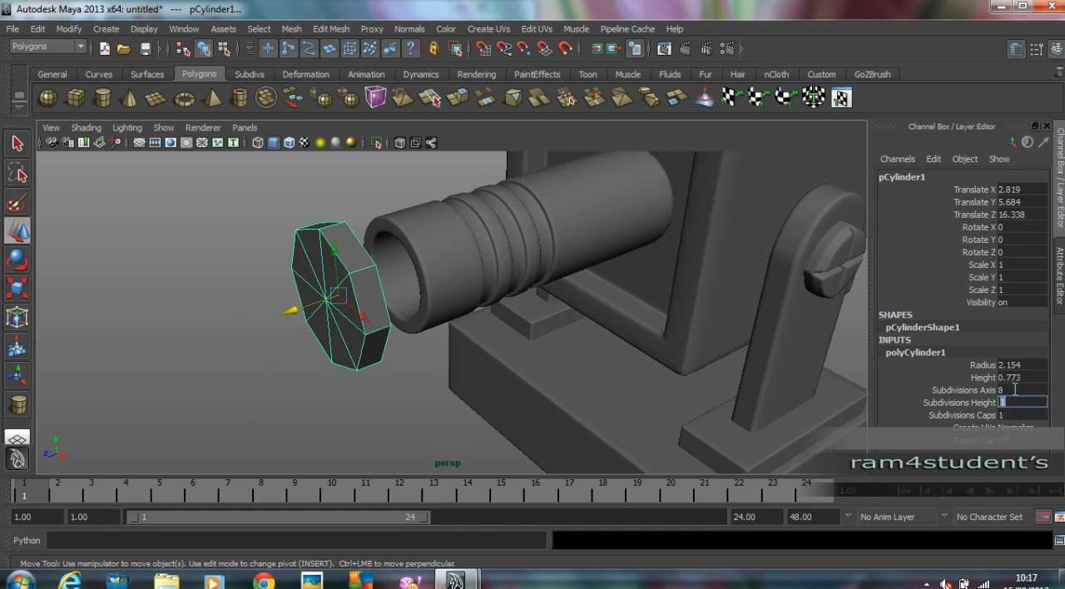
type("0")
key("Return")
Extrude the disc's front face and scale it in to leave a rim around it.
left_click_drag(566, 362, 609, 331, "alt")
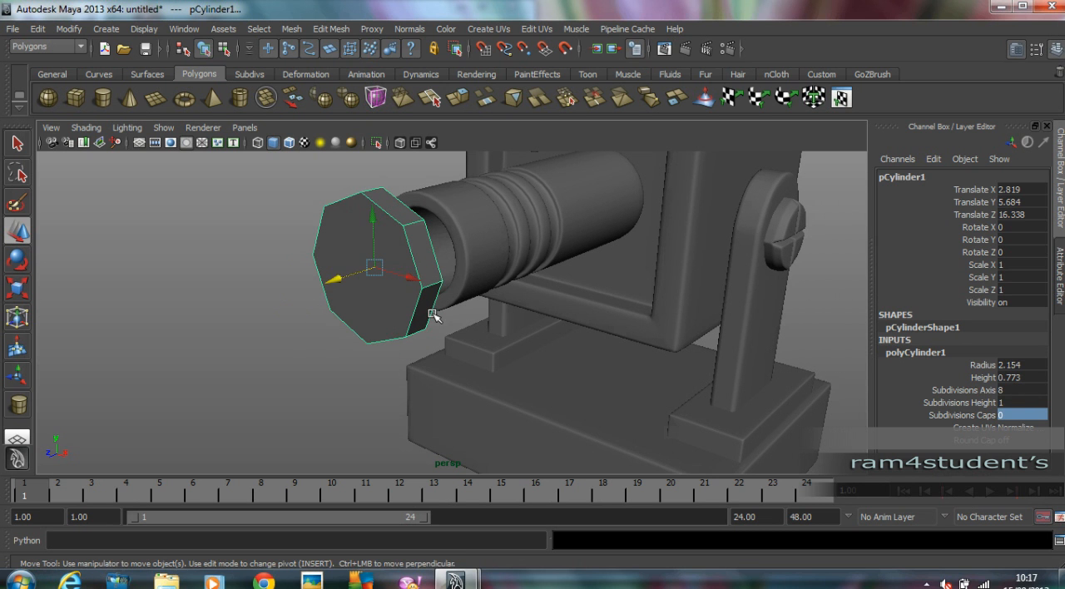
right_click_drag(361, 308, 363, 337)
left_click(363, 324)
left_click(331, 28)
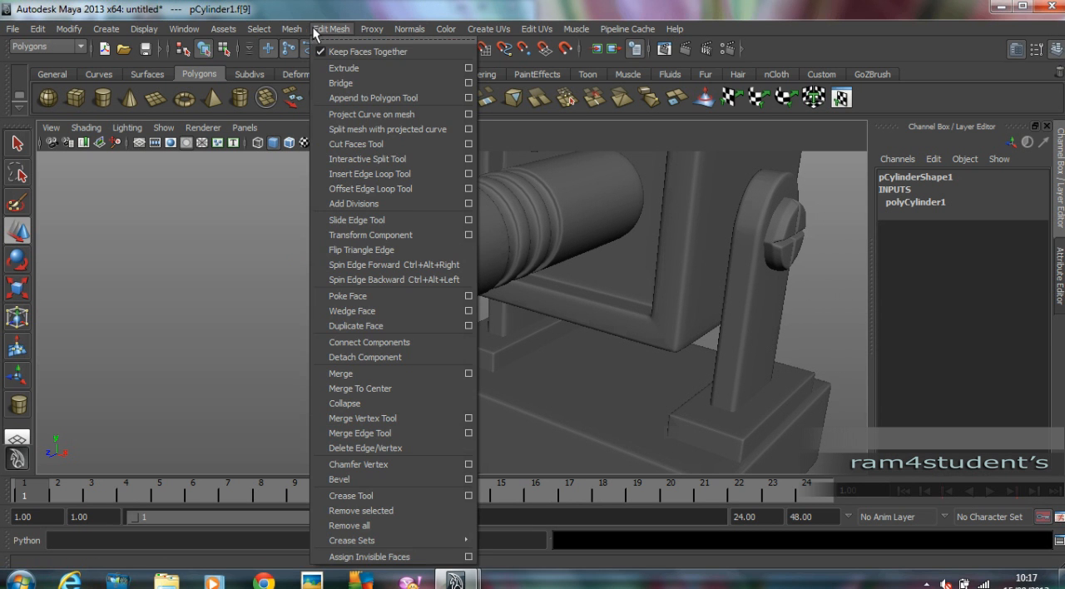
left_click(348, 68)
left_click_drag(397, 203, 382, 285)
Extrude the inset face inward to a local Z of about -0.388 and display the disc with smooth mesh preview.
key("ctrl+e")
key("4")
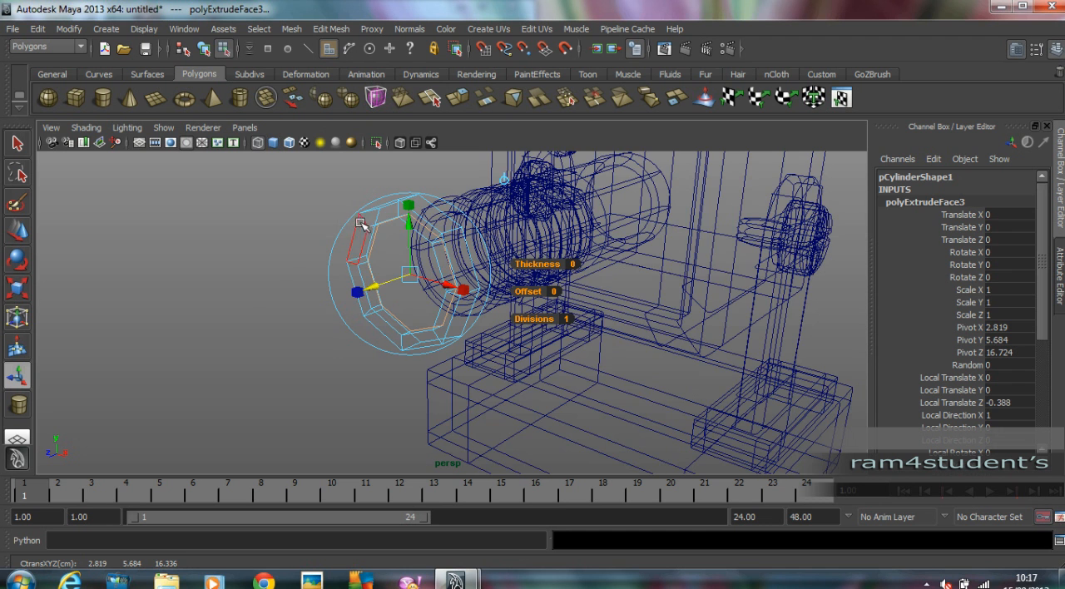
key("5")
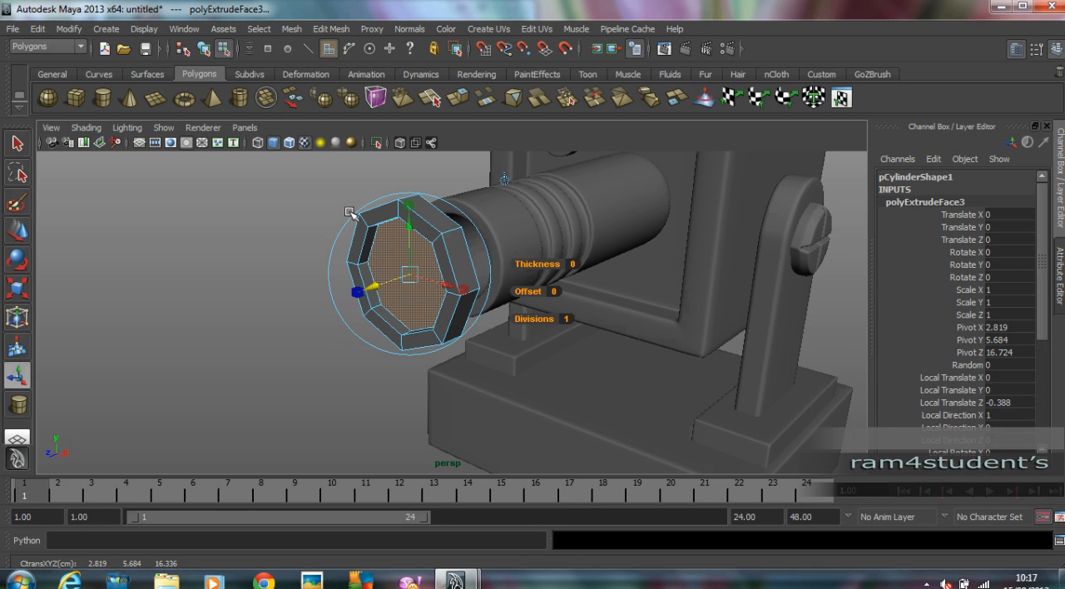
key("3")
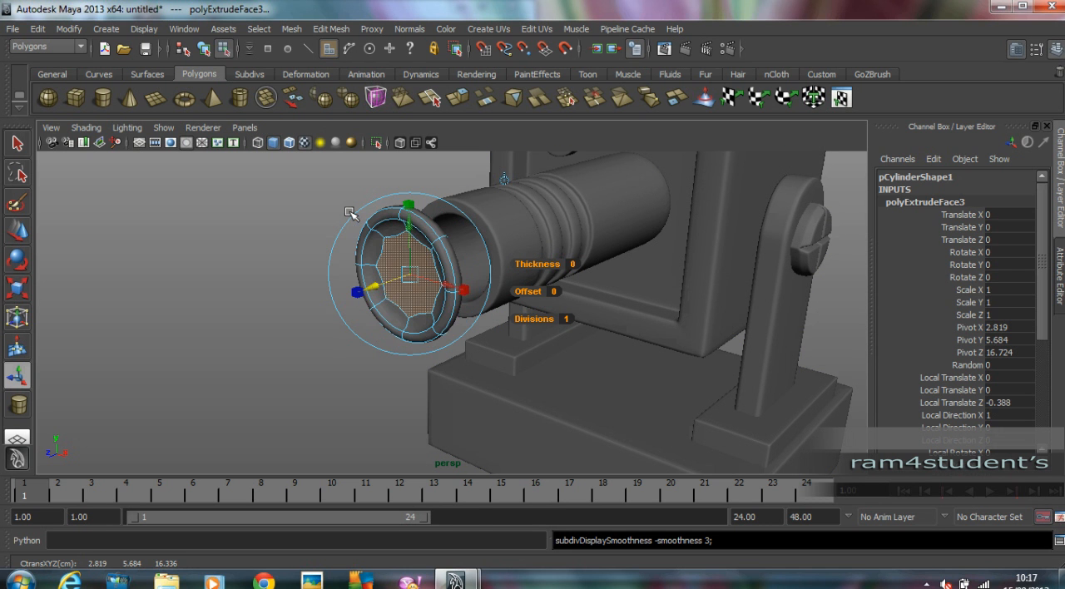
Insert edge loops near the front and back edges of the disc's outer side, and return to object selection.
left_click(350, 29)
left_click(400, 162)
scroll(541, 259, "up", 3)
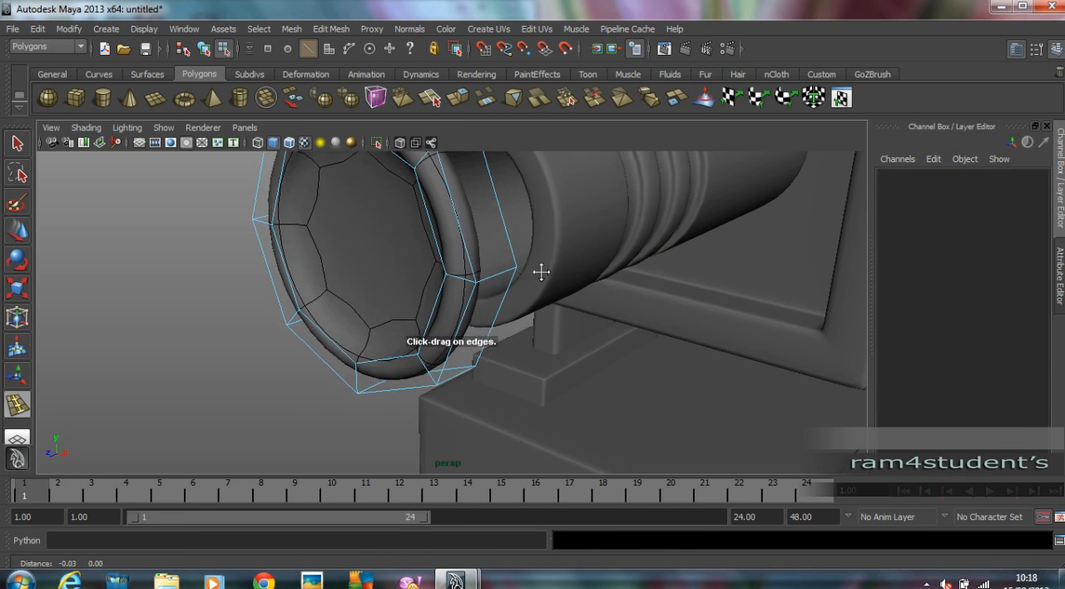
left_click_drag(541, 259, 518, 292, "alt")
left_click(382, 240)
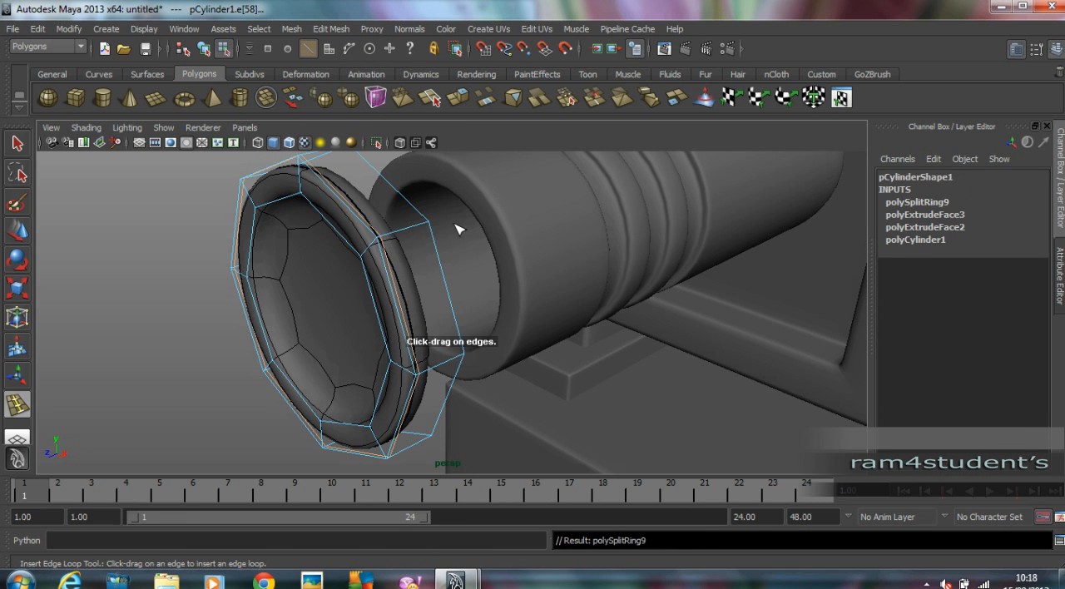
left_click_drag(426, 225, 401, 240)
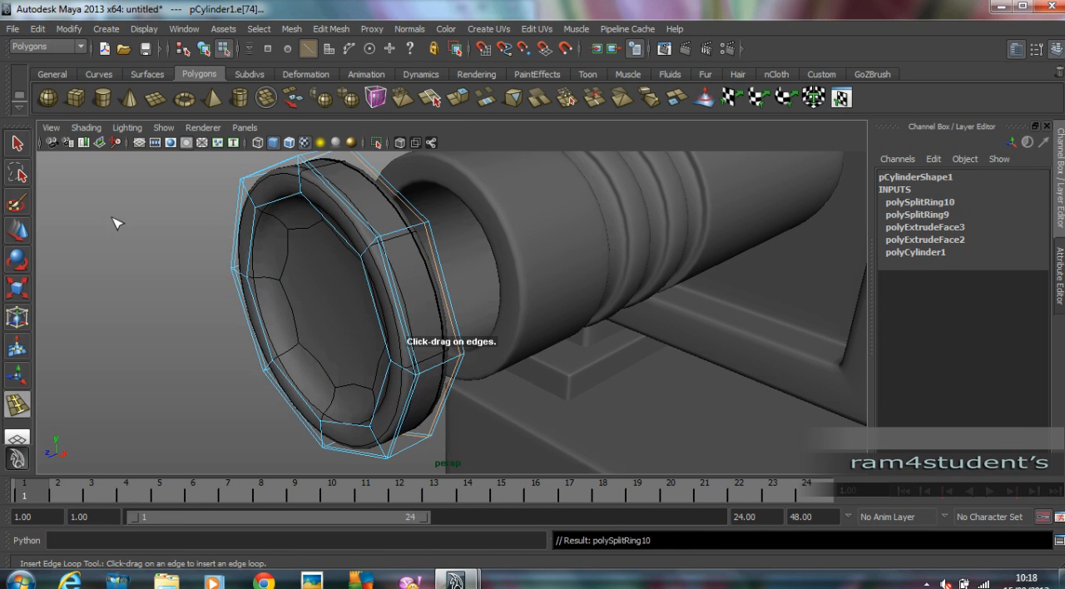
key("w")
left_click(208, 50)
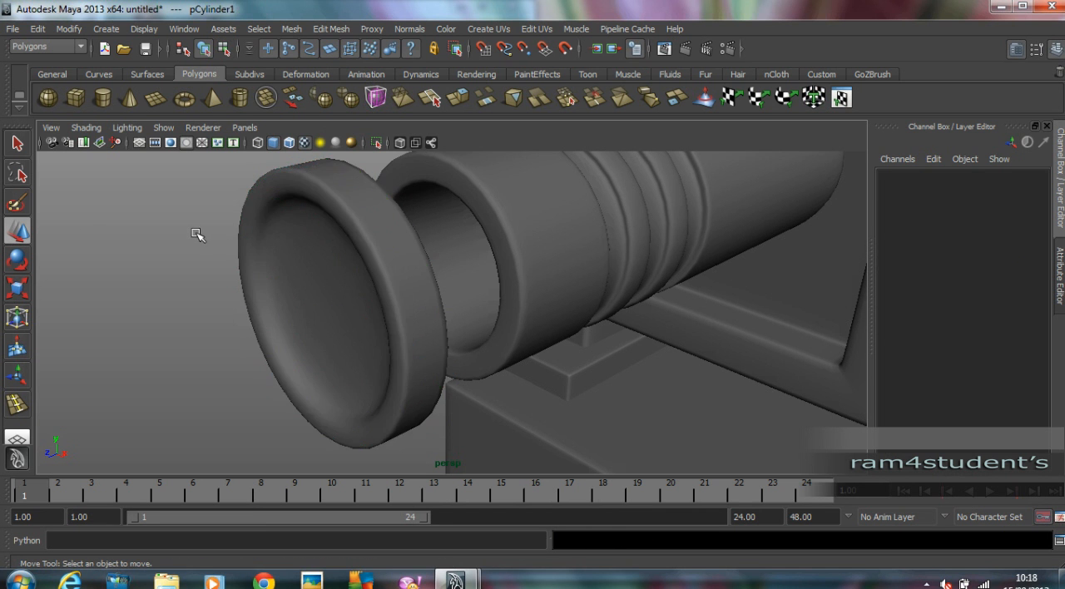
left_click(203, 236)
Move the disc back along Z to the barrel's base at the head's front panel, to a Translate Z of about 4.905.
scroll(345, 248, "down", 4)
left_click_drag(347, 249, 353, 263, "alt")
left_click(383, 284)
key("space")
key("space")
scroll(333, 248, "down", 3)
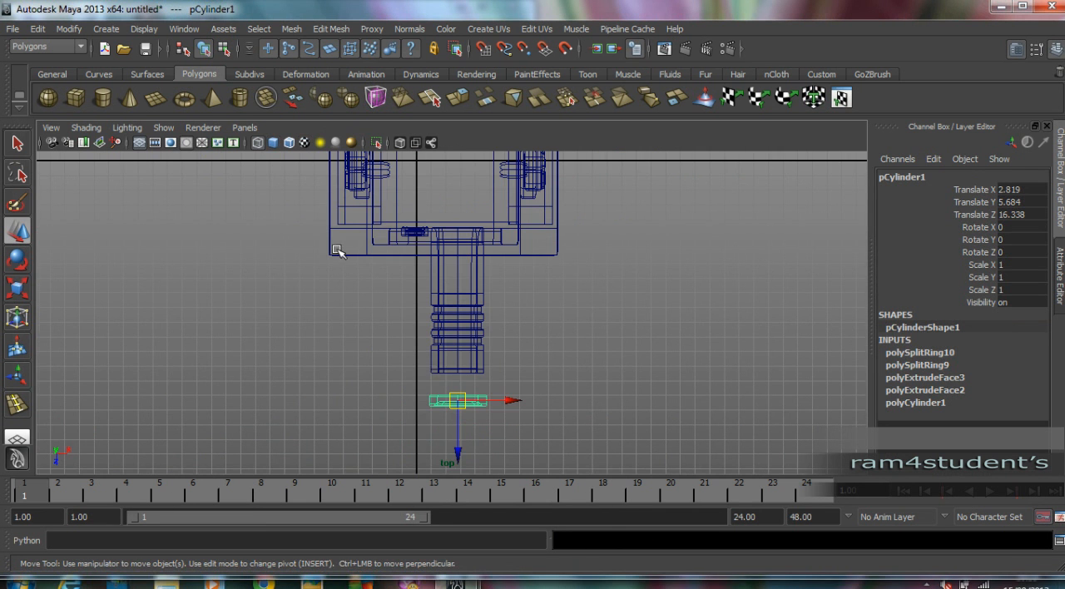
left_click_drag(457, 453, 469, 291)
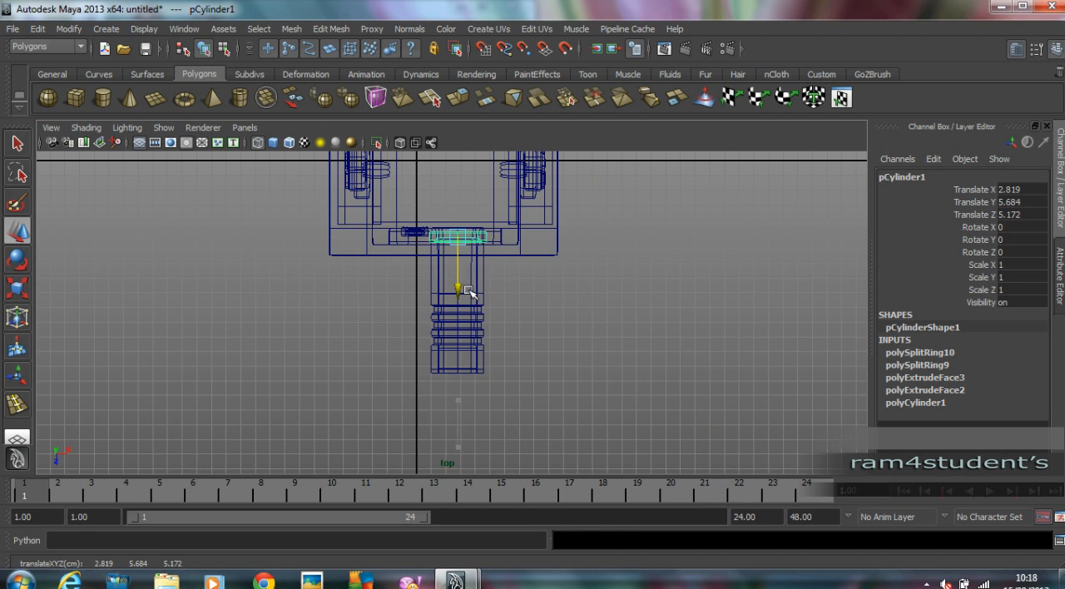
key("space")
key("space")
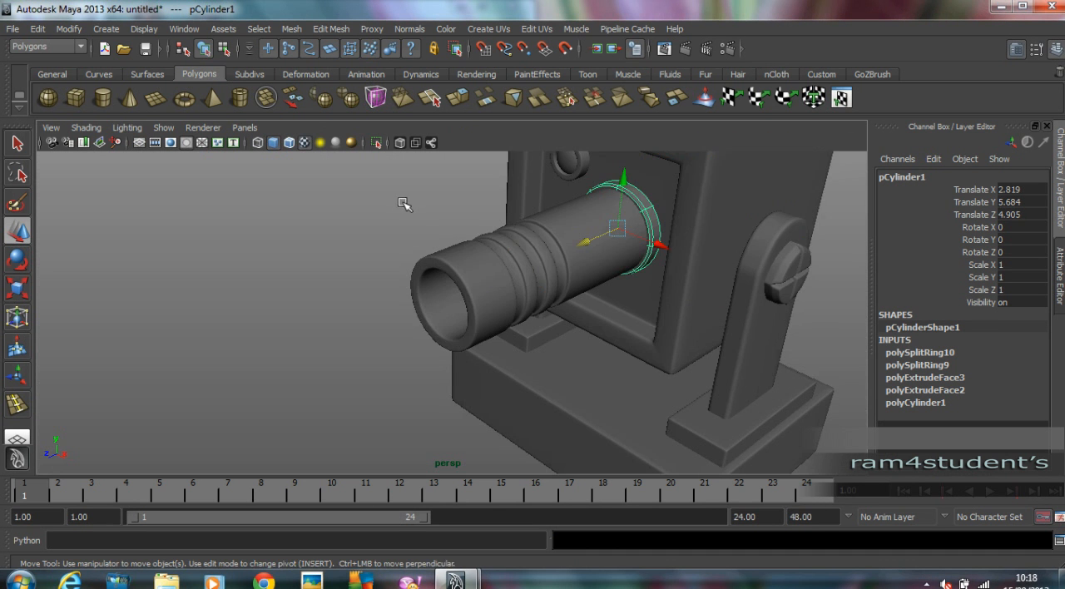
Nudge the collar disc slightly along the barrel's axis to refine its fit at the barrel's base.
scroll(405, 181, "up", 3)
left_click_drag(526, 187, 663, 248, "alt")
left_click(381, 203)
scroll(396, 215, "down", 3)
scroll(651, 252, "up", 5)
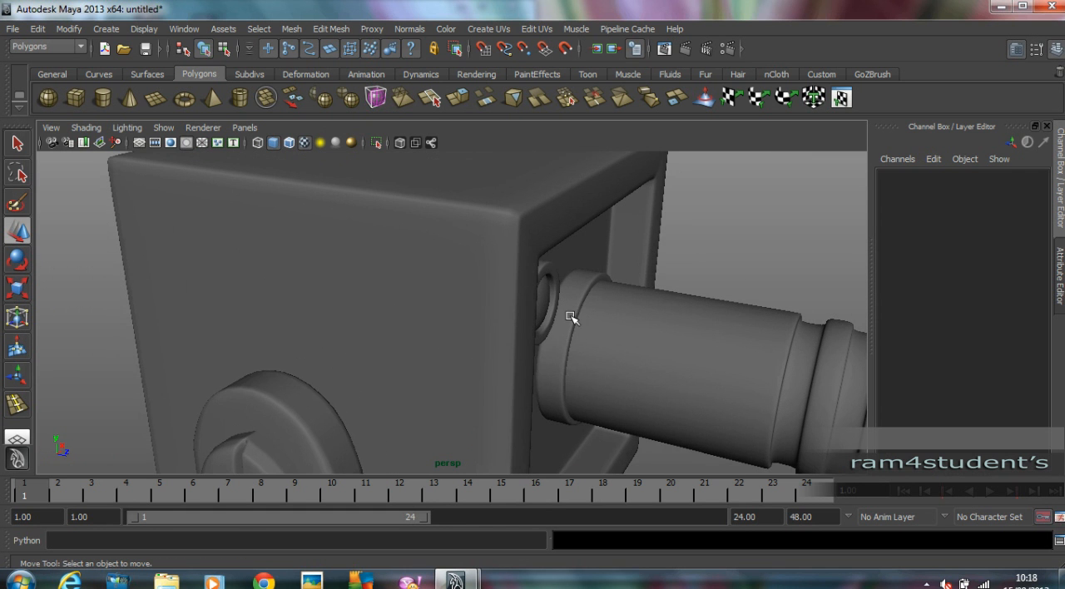
left_click(570, 317)
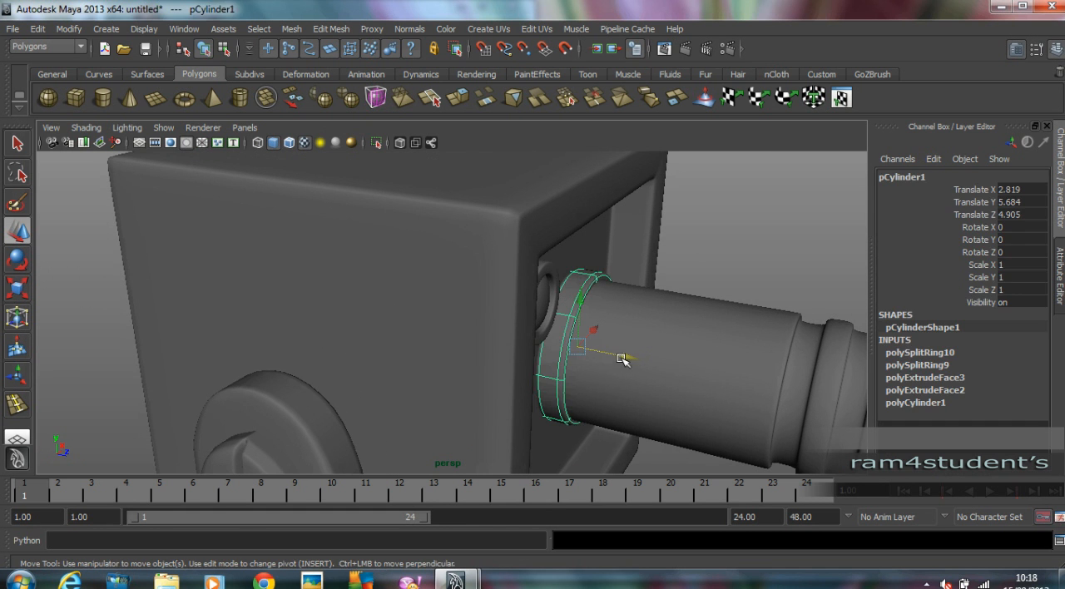
left_click_drag(620, 358, 622, 359)
left_click(738, 233)
left_click_drag(739, 237, 729, 277, "alt")
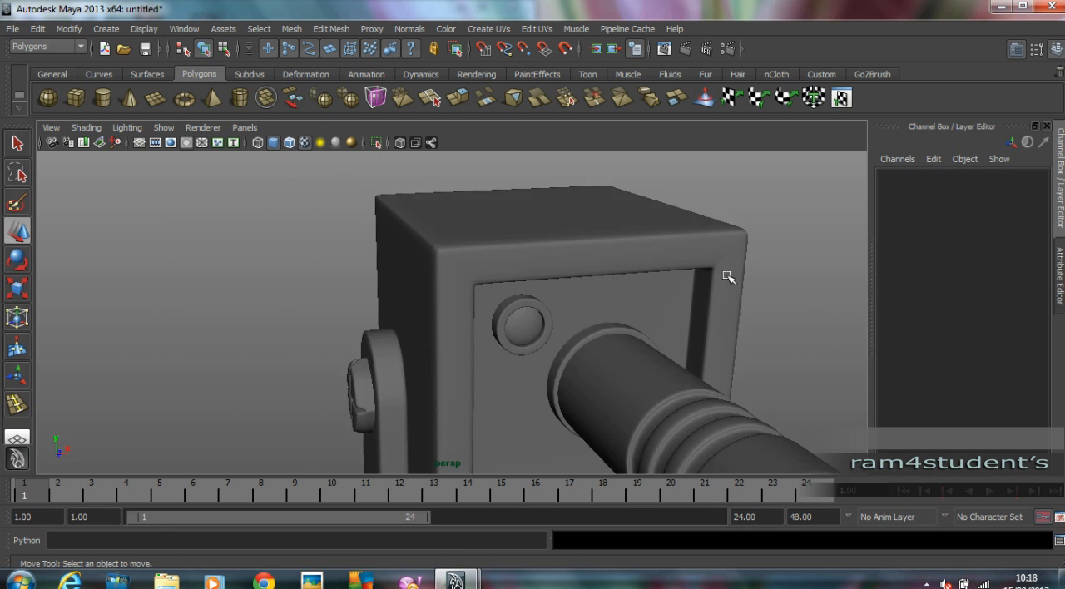
Draw a small flat polygon cube beside the base in the top view, at about X 10.842, Z 0.886.
scroll(729, 278, "down", 5)
left_click_drag(596, 227, 530, 274, "alt")
scroll(583, 275, "up", 2)
middle_click_drag(585, 276, 592, 313, "alt")
left_click_drag(854, 322, 489, 334, "alt")
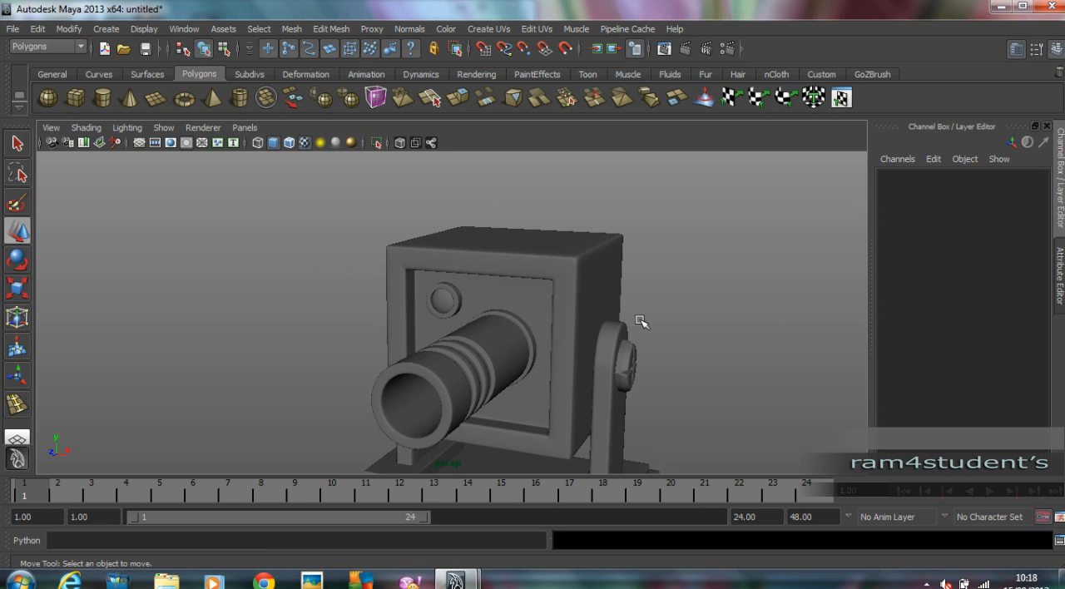
left_click(76, 99)
key("space")
key("space")
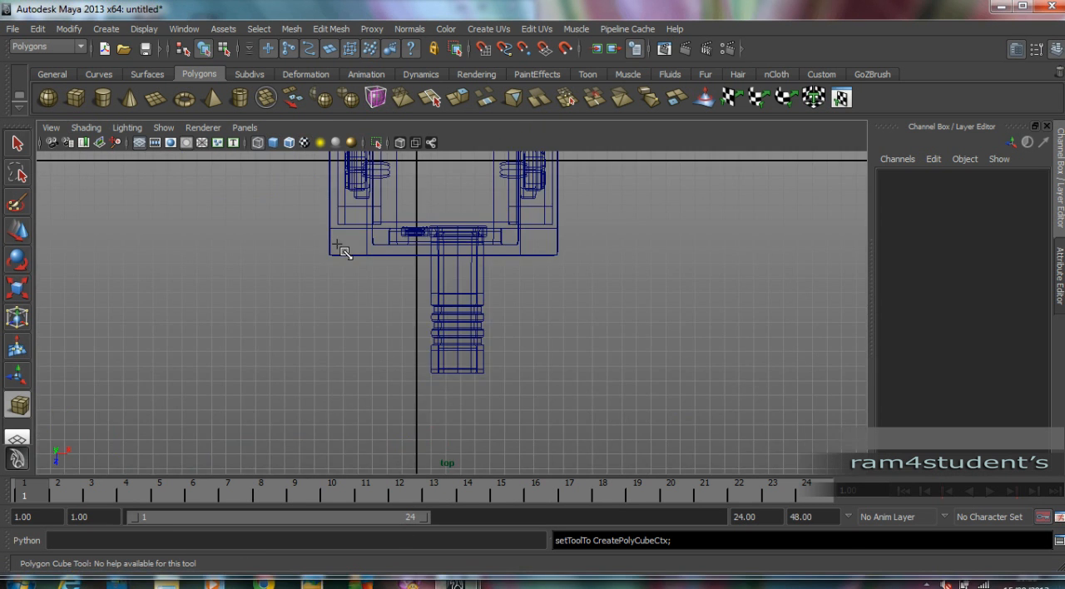
middle_click_drag(369, 389, 369, 384, "alt")
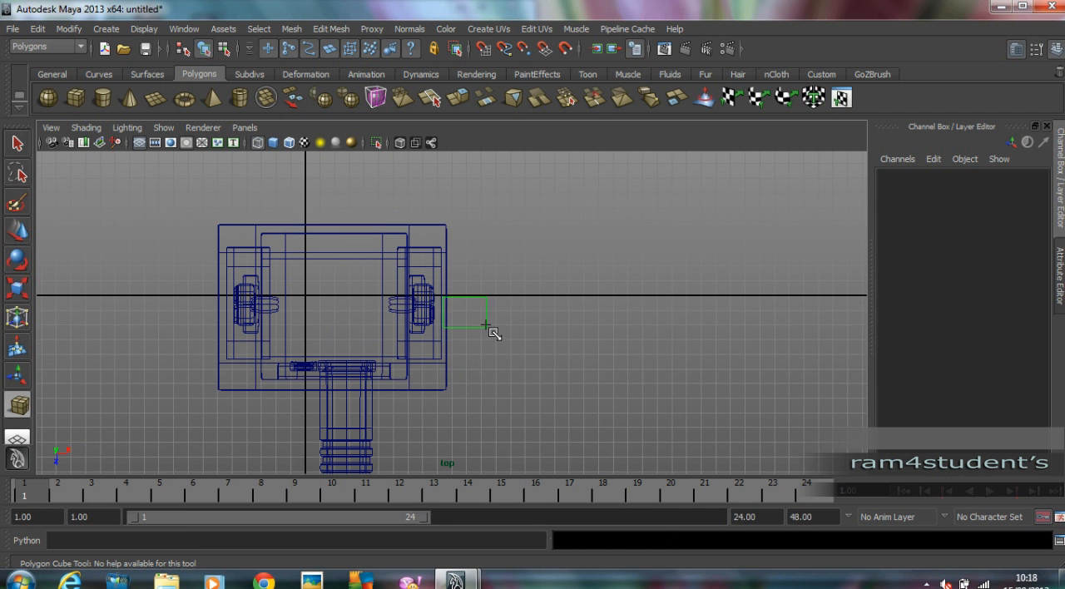
left_click_drag(485, 319, 486, 319)
left_click_drag(485, 320, 611, 272)
key("space")
key("space")
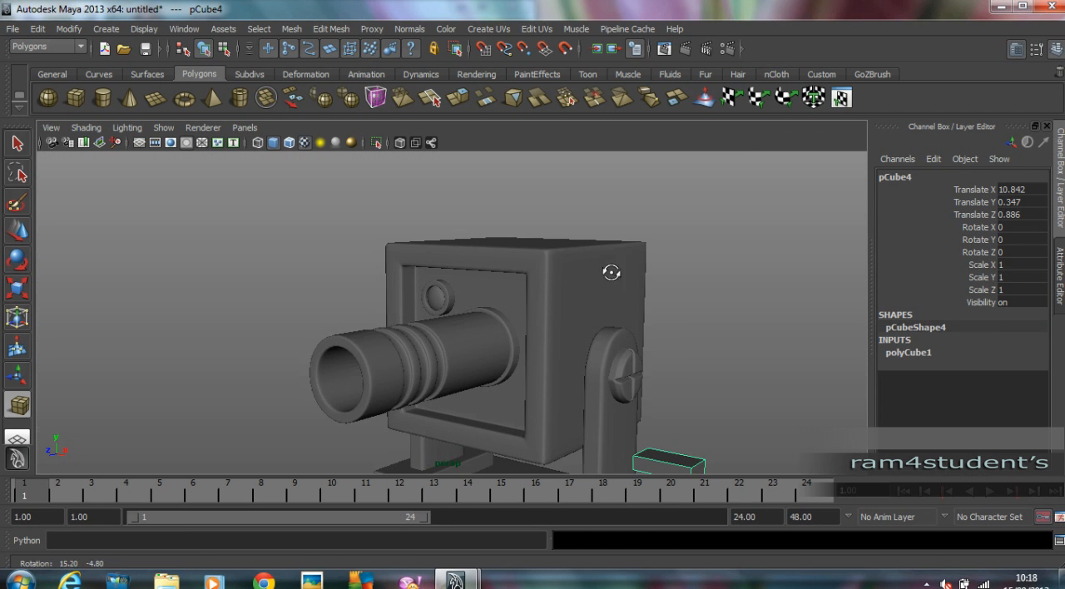
Move the small box up and into the head's side, to about X 8.019, Y 8.513, and display it with smooth mesh preview.
left_click(24, 232)
left_click_drag(672, 409, 672, 232)
left_click_drag(672, 232, 672, 322, "alt")
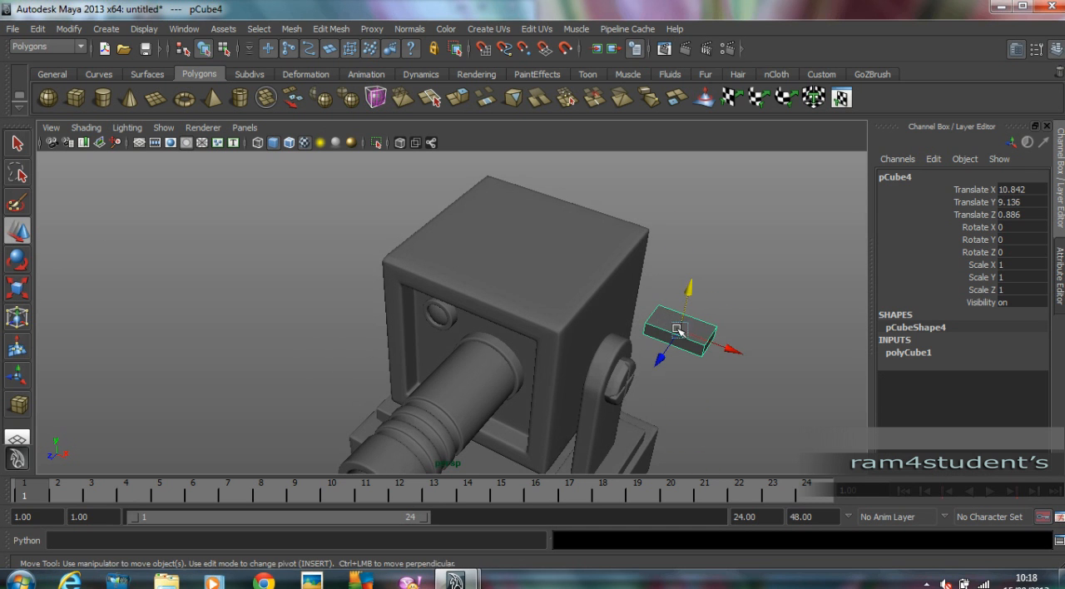
left_click_drag(730, 349, 670, 331)
left_click_drag(669, 331, 617, 242, "alt")
right_click_drag(617, 241, 682, 188, "alt")
left_click_drag(679, 221, 655, 253, "alt")
Insert edge loops near the side box's edges to tighten its smoothed corners, and return to object selection.
left_click(337, 29)
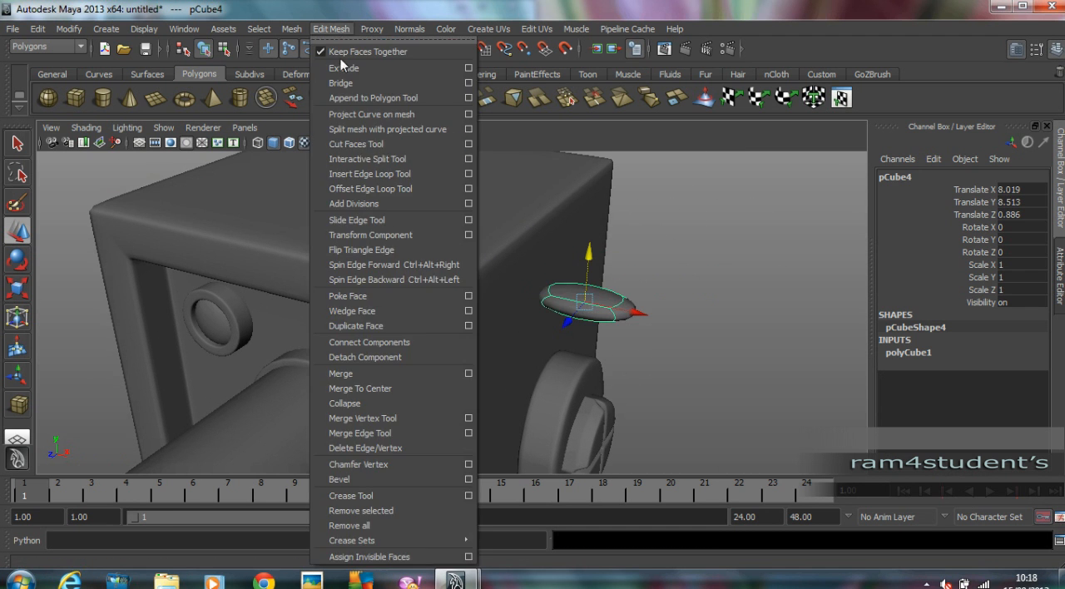
left_click(410, 176)
right_click_drag(584, 291, 732, 295, "alt")
middle_click_drag(732, 294, 537, 256, "alt")
left_click_drag(605, 272, 622, 270)
left_click_drag(622, 270, 636, 286, "alt")
left_click_drag(478, 235, 469, 230)
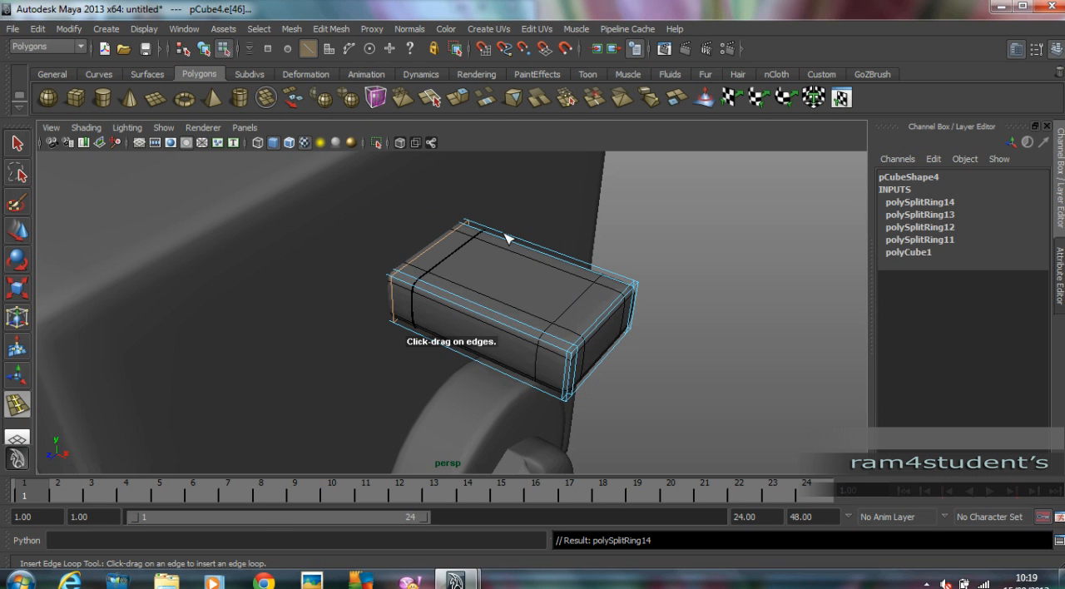
left_click(30, 231)
left_click(685, 245)
scroll(683, 245, "down", 4)
left_click_drag(682, 245, 663, 225, "alt")
key("F8")
left_click(659, 245)
Draw a small polygon cylinder over the side box in the top view, with a radius of about 0.546 and height of about 1.141.
scroll(732, 257, "down", 5)
left_click_drag(732, 257, 691, 240, "alt")
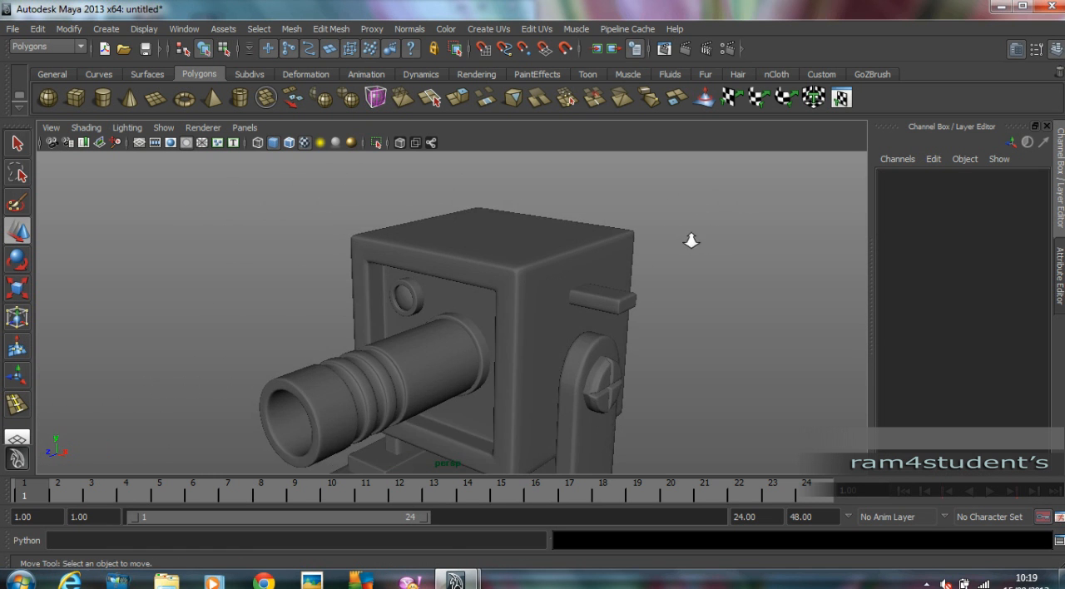
scroll(572, 264, "up", 3)
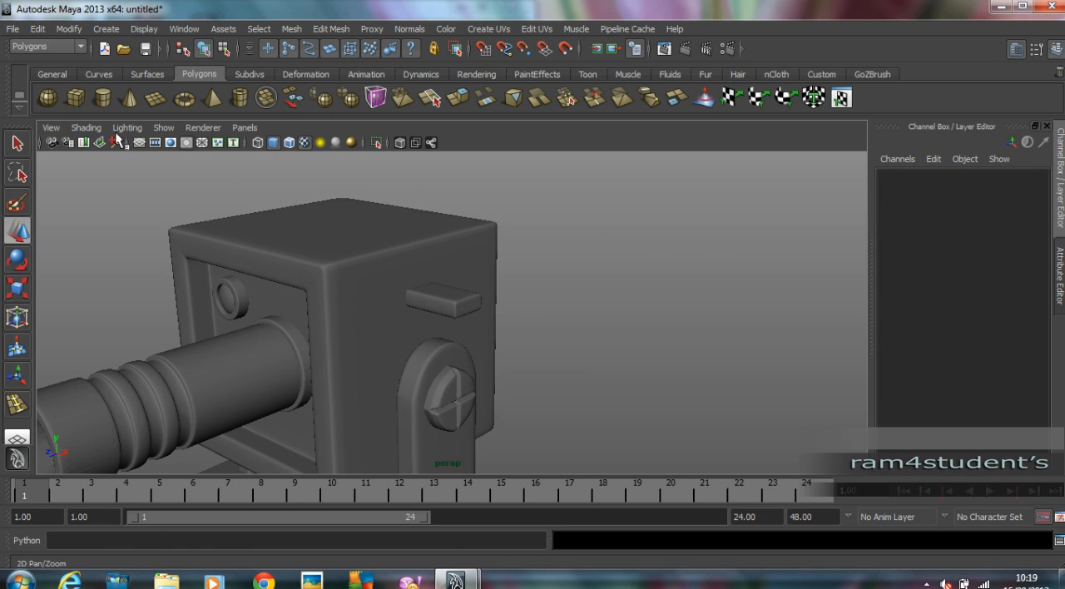
left_click(108, 100)
key("space")
key("space")
scroll(561, 271, "up", 5)
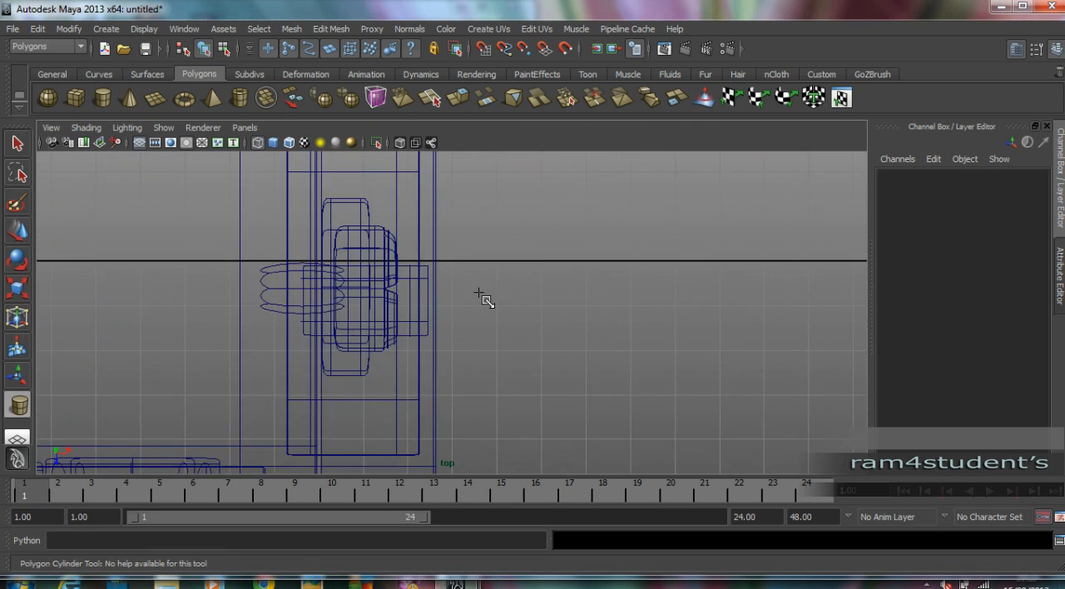
middle_click_drag(494, 298, 621, 293, "alt")
scroll(622, 294, "up", 2)
scroll(524, 299, "up", 2)
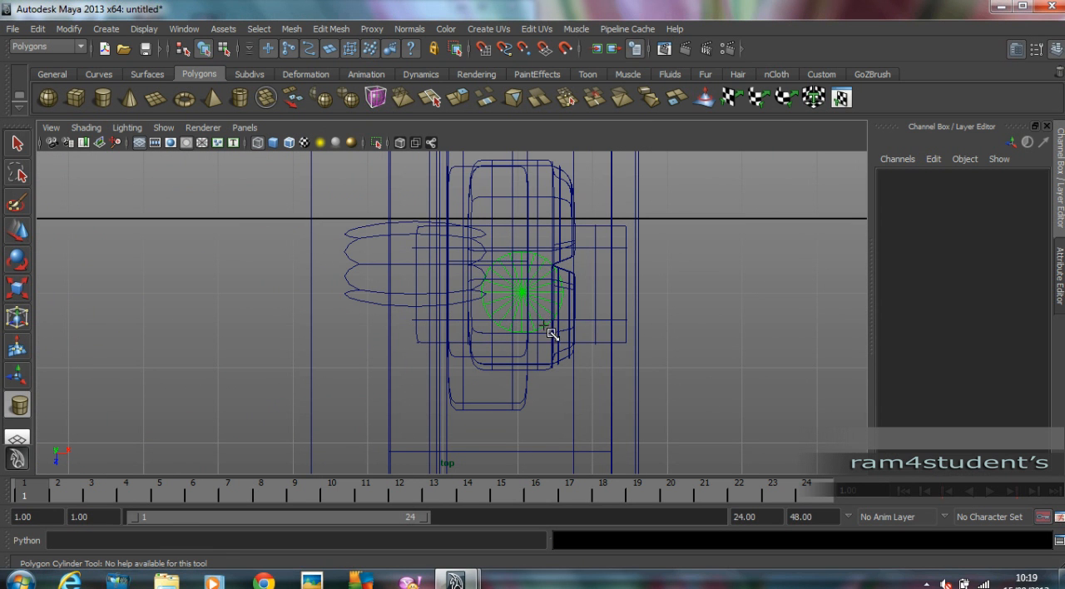
left_click_drag(541, 272, 559, 234)
key("space")
key("space")
Move the cylinder up onto the side box, to about X 8.426, Y 9.219, Z 0.941.
key("w")
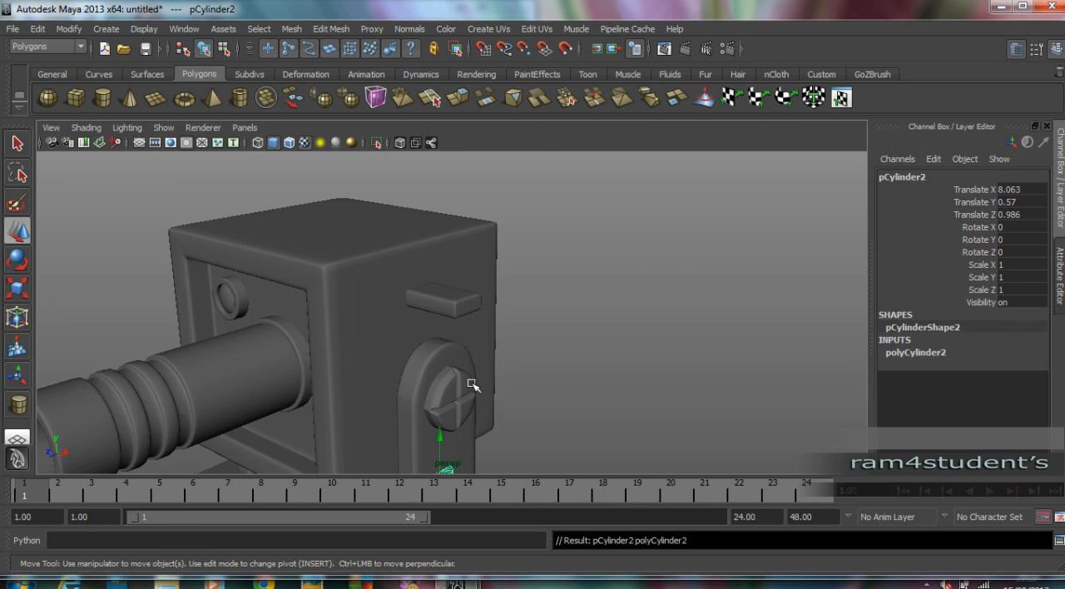
left_click_drag(445, 433, 527, 292)
left_click_drag(369, 337, 369, 338)
left_click_drag(435, 347, 442, 359)
scroll(499, 349, "up", 3)
left_click_drag(532, 353, 629, 302, "alt")
Set the small cylinder's axis subdivisions to 8 and its cap subdivisions to 0.
left_click(915, 353)
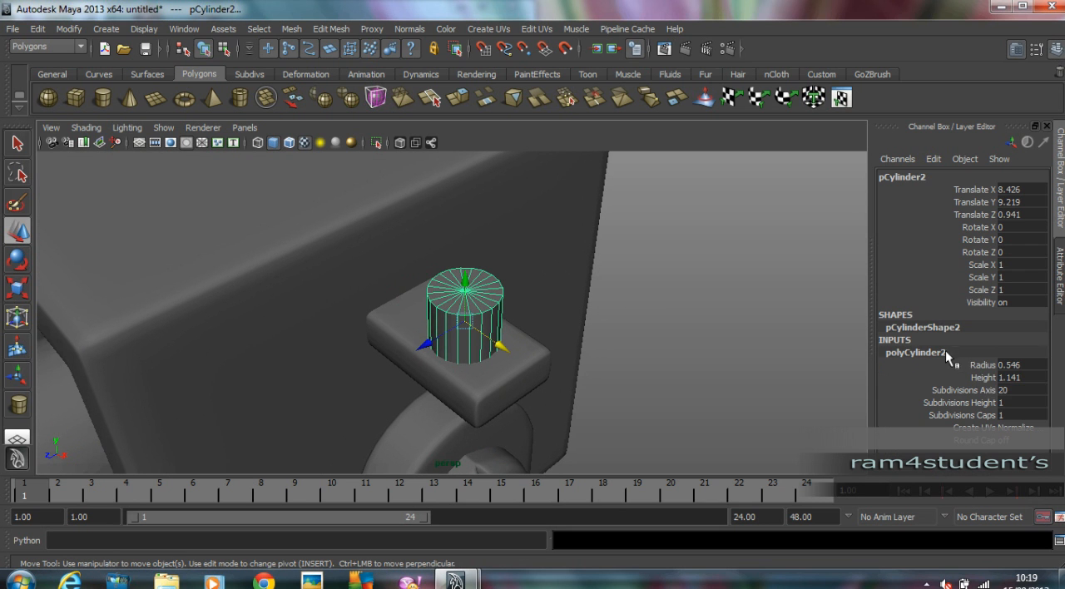
type("8")
key("Tab")
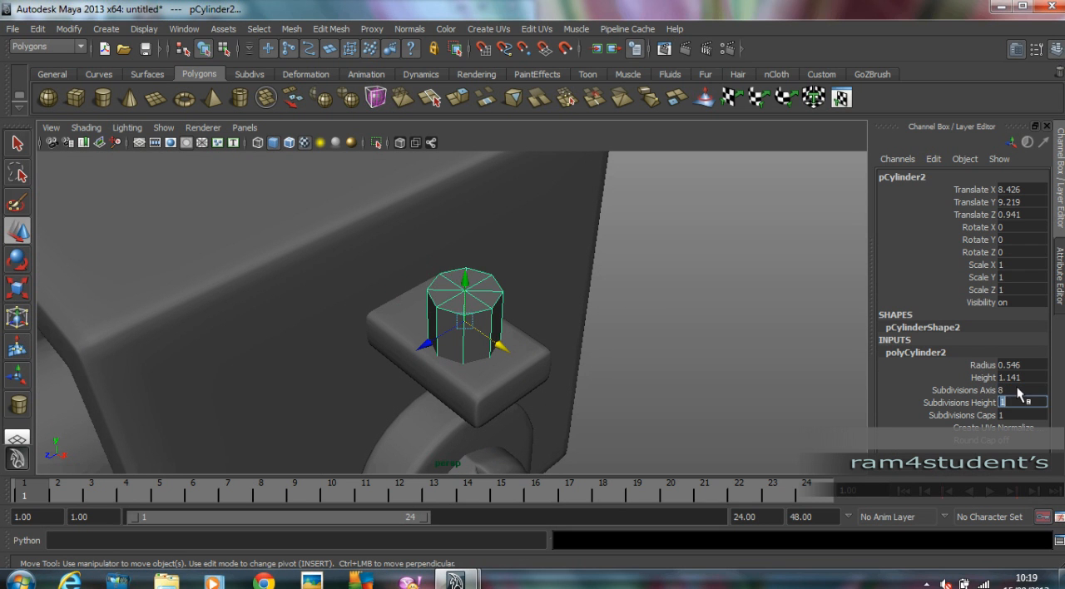
right_click_drag(555, 287, 744, 272, "alt")
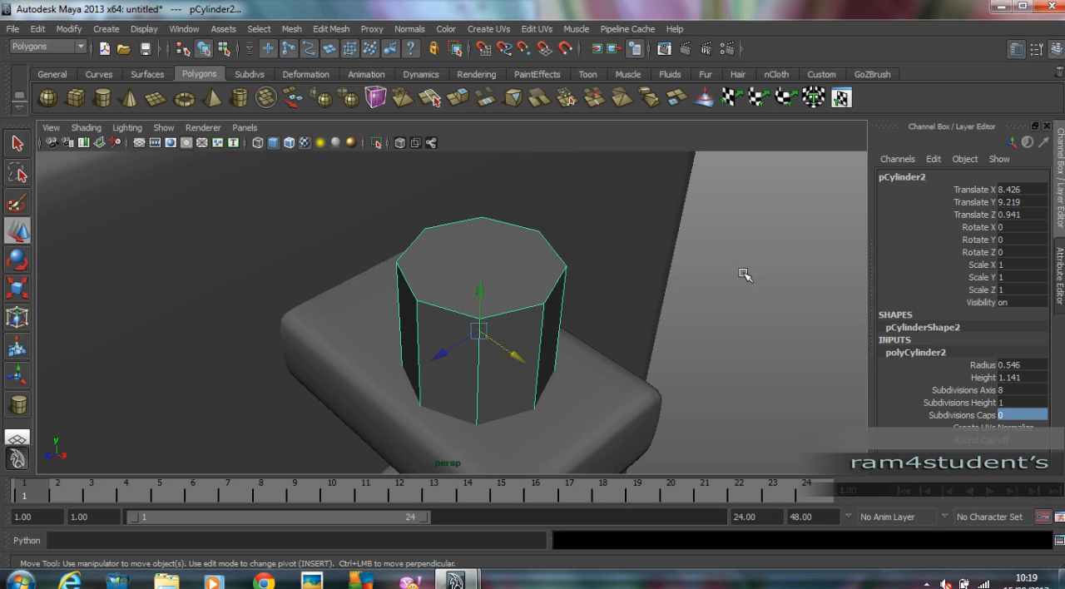
Extrude the cylinder's top face and scale it in for a rim, and extrude the inset face down to a local Z of about -0.138.
left_click_drag(745, 272, 734, 280, "alt")
right_click_drag(450, 304, 452, 341)
left_click(469, 292)
left_click(331, 28)
left_click(337, 56)
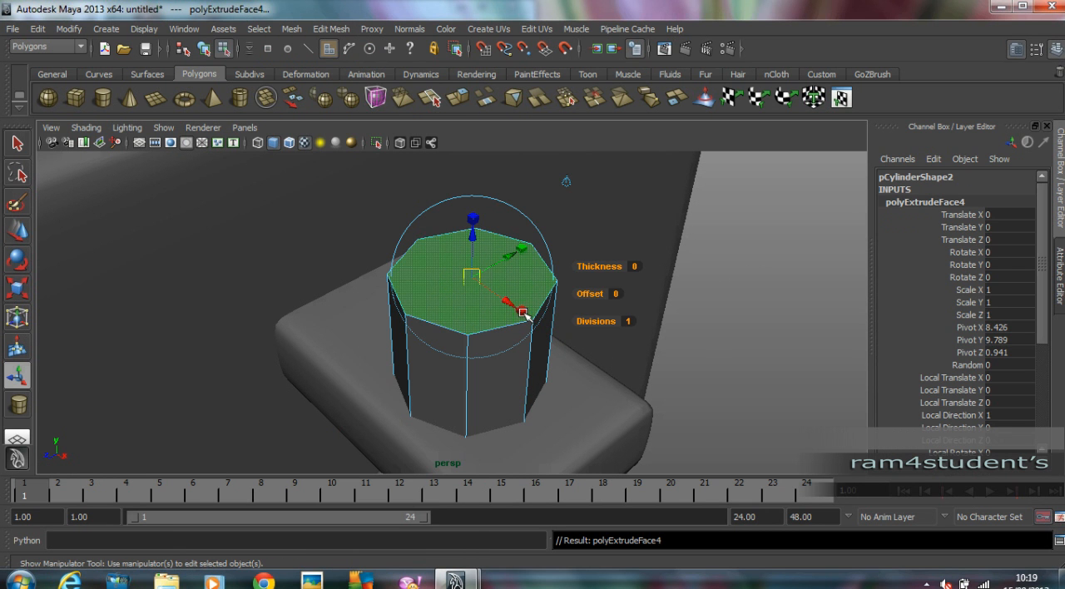
left_click_drag(470, 279, 476, 256)
key("g")
key("t")
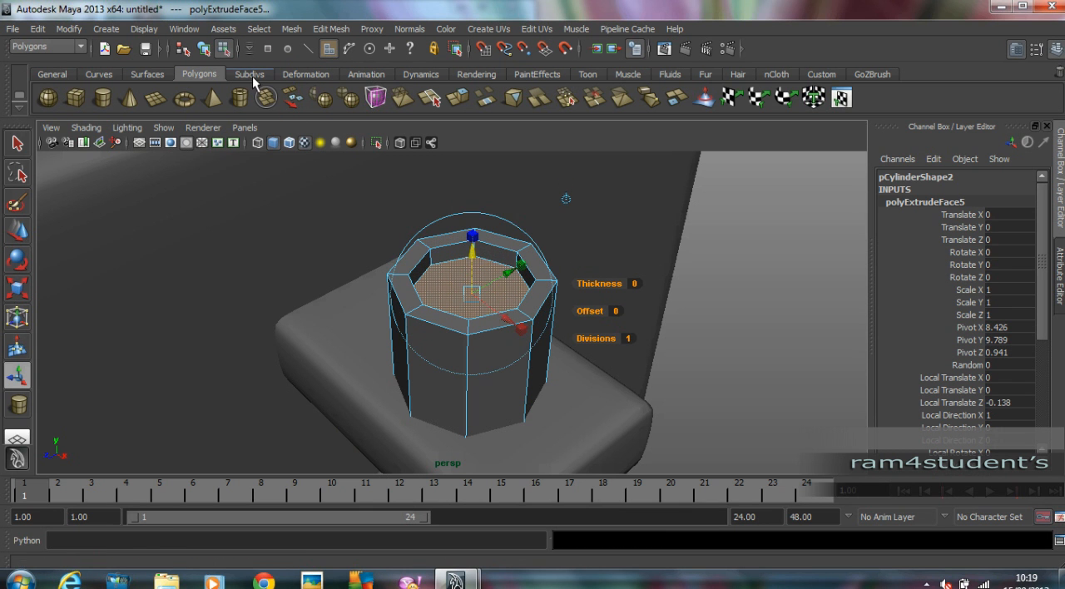
Extrude the recessed face again, scaling it in and raising it above the rim to form a tapered neck.
right_click_drag(614, 255, 441, 241, "alt")
middle_click_drag(441, 240, 494, 280, "alt")
left_click_drag(494, 281, 518, 232, "alt")
key("g")
left_click(593, 259)
middle_click_drag(550, 225, 539, 331, "alt")
scroll(539, 310, "up", 2)
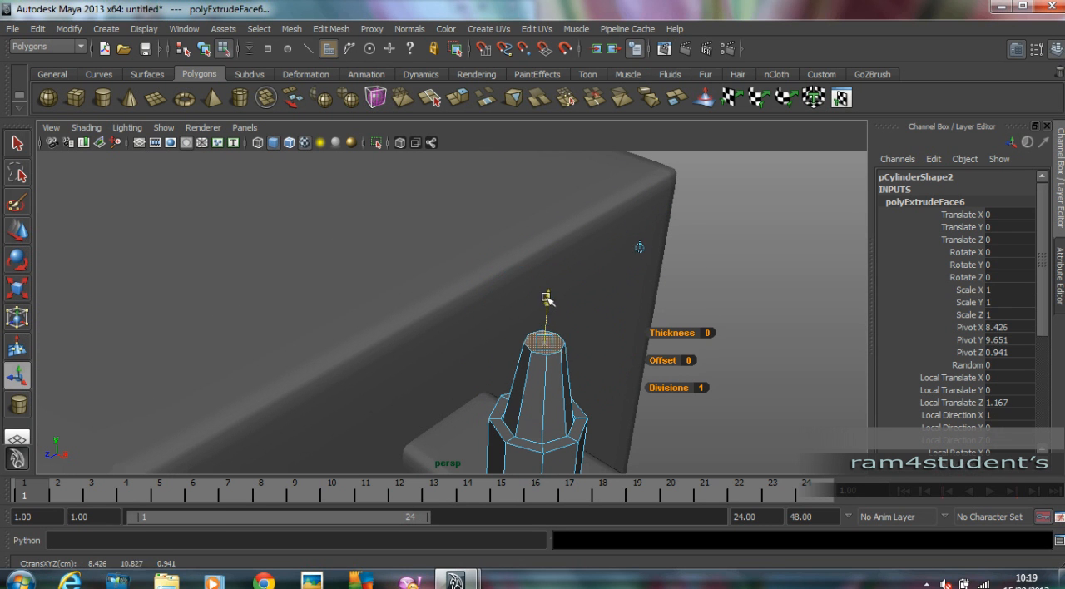
Extrude the neck's top face straight up by about 0.82 as an antenna shaft, and clear the selection.
key("ctrl+e")
left_click_drag(546, 291, 554, 218)
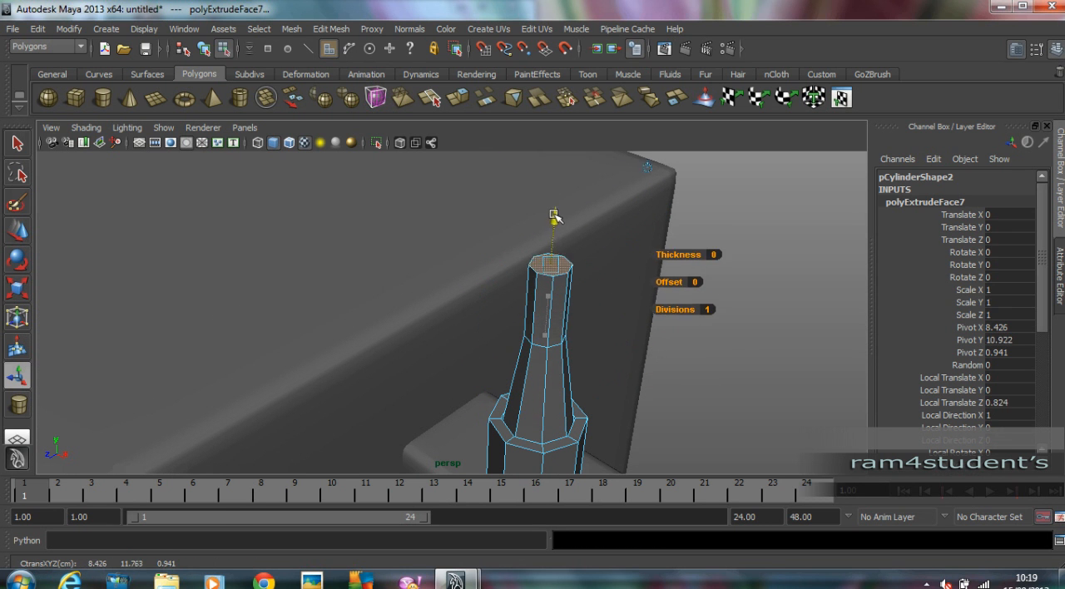
left_click_drag(807, 339, 665, 347, "alt")
left_click(665, 346)
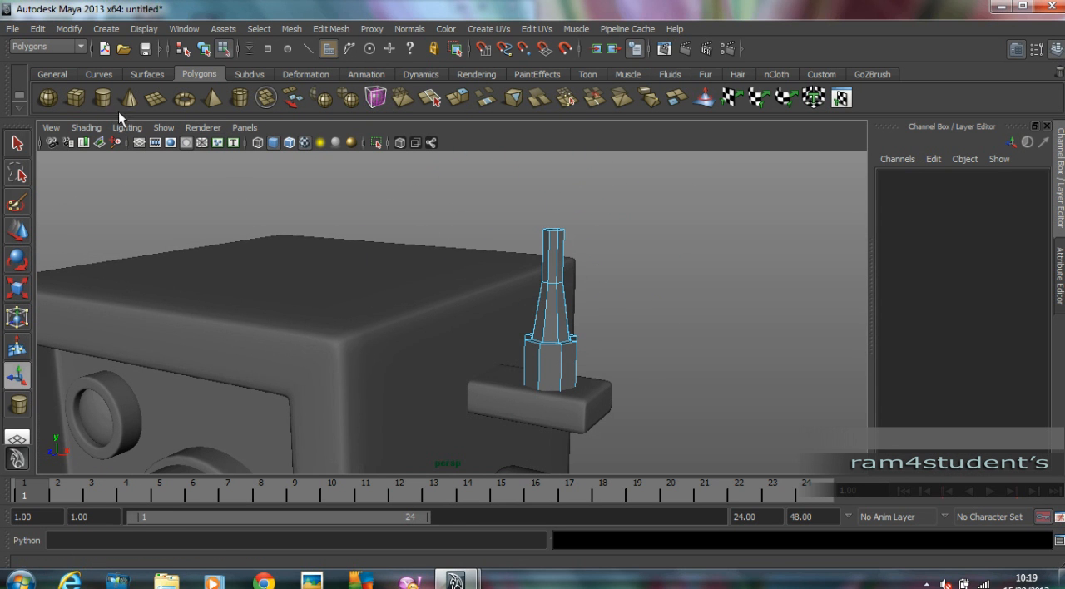
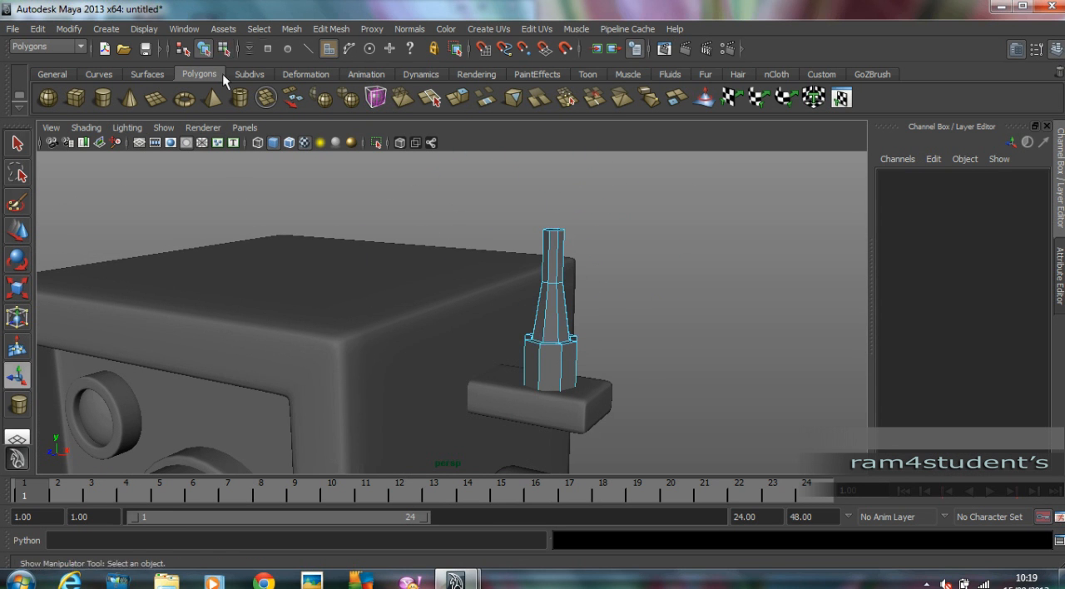
Turn on smooth preview for the antenna cylinder and insert edge loops near the bottom and top edges of its wide base.
left_click(204, 48)
left_click(554, 338)
key("3")
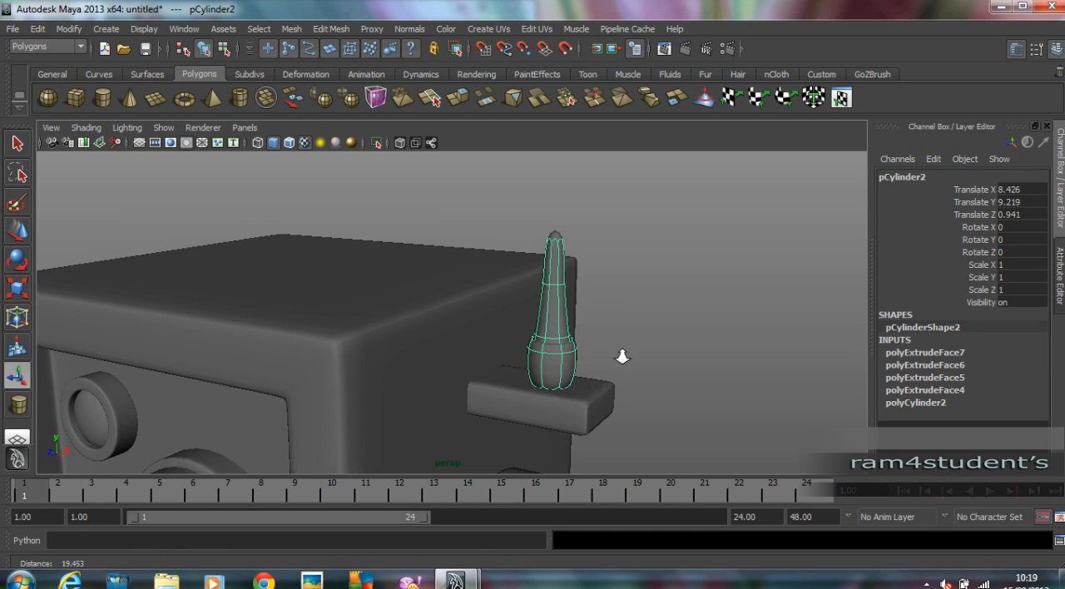
left_click_drag(554, 339, 624, 359, "alt")
left_click(331, 29)
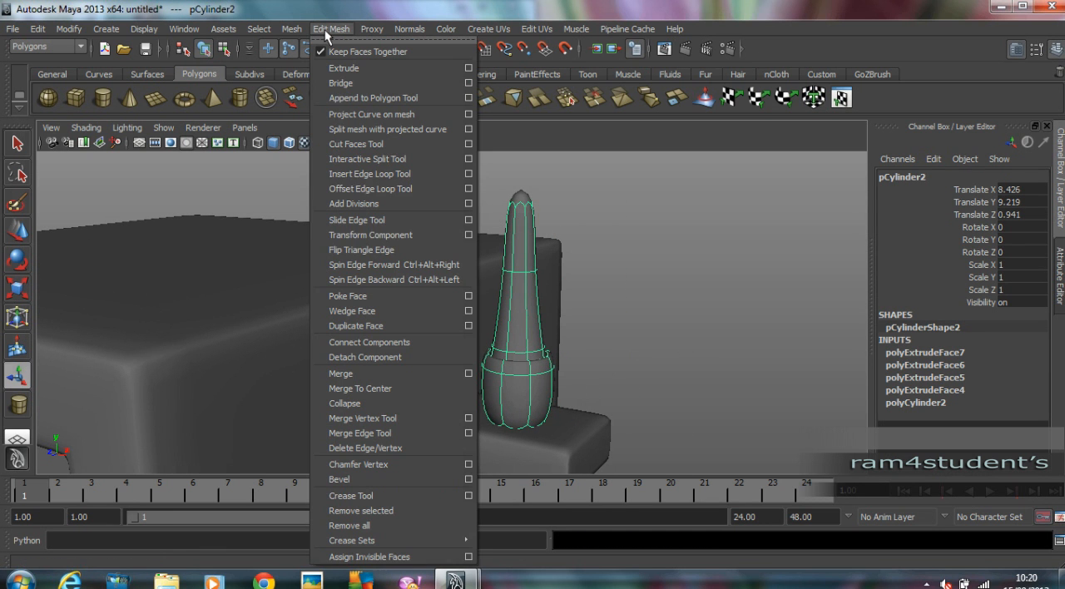
left_click(401, 178)
right_click_drag(582, 332, 640, 366, "alt")
middle_click_drag(640, 366, 585, 316, "alt")
left_click(540, 417)
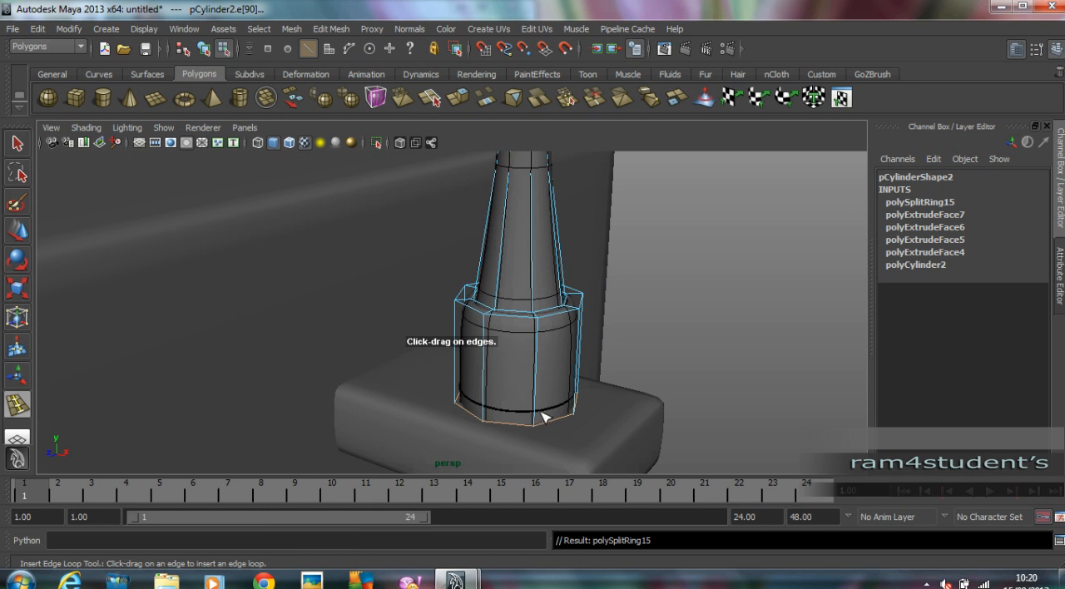
left_click_drag(547, 329, 539, 321)
Insert edge loops at the lower end of the antenna's tapered neck and near the top of its shaft, and clear the selection.
left_click_drag(539, 322, 535, 354, "alt")
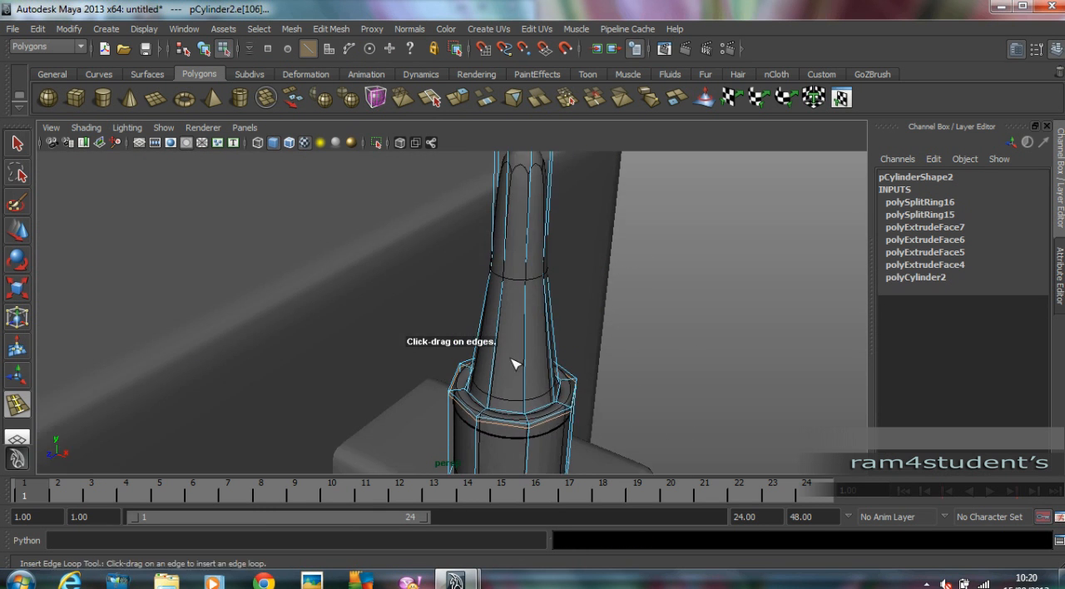
right_click_drag(535, 355, 571, 403, "alt")
middle_click_drag(571, 403, 571, 338, "alt")
left_click_drag(503, 361, 515, 393)
middle_click_drag(592, 270, 563, 338, "alt")
left_click_drag(563, 338, 575, 263, "alt")
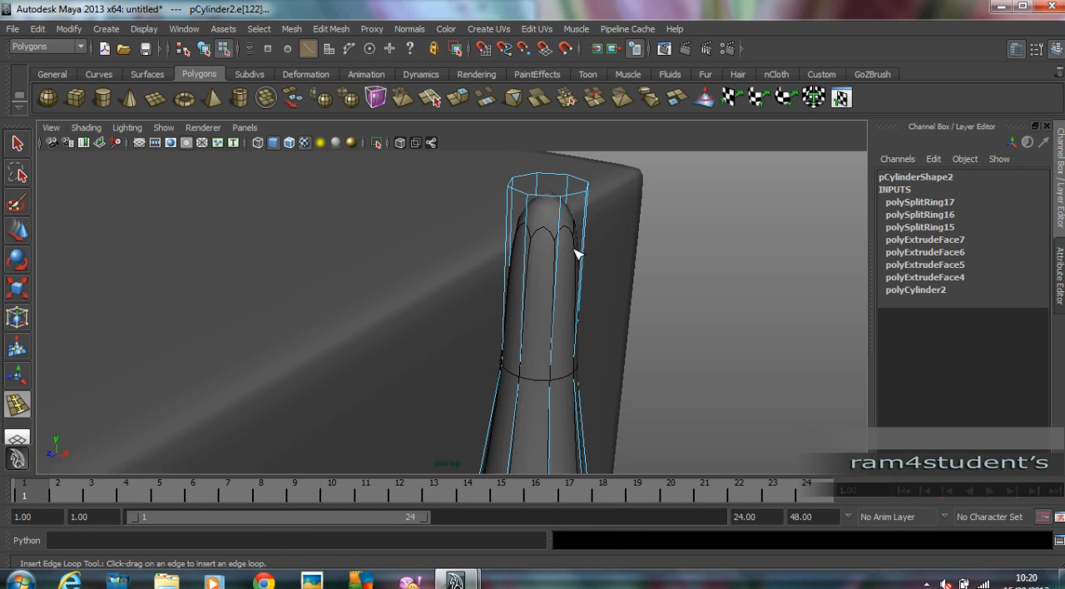
left_click_drag(564, 220, 567, 201)
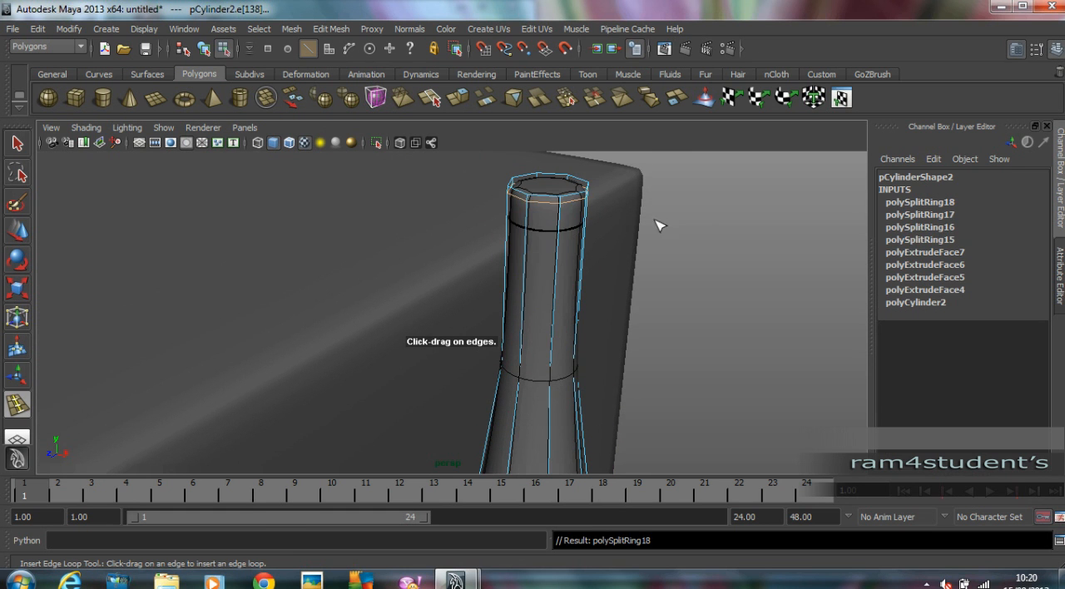
left_click(17, 233)
left_click(748, 286)
scroll(671, 274, "down", 8)
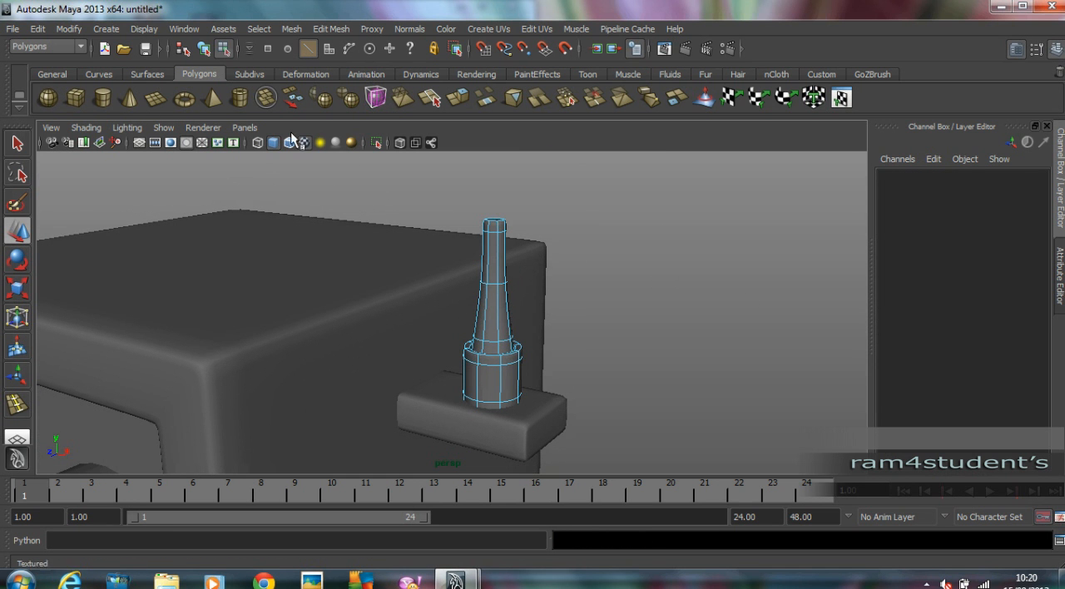
Create an upright pipe ring in the front view just above the antenna tip, with radius about 1.07 and thickness about 0.42.
left_click(238, 97)
key("space")
key("space")
middle_click_drag(546, 161, 475, 372, "alt")
right_click_drag(475, 372, 634, 323, "alt")
middle_click_drag(536, 316, 529, 288, "alt")
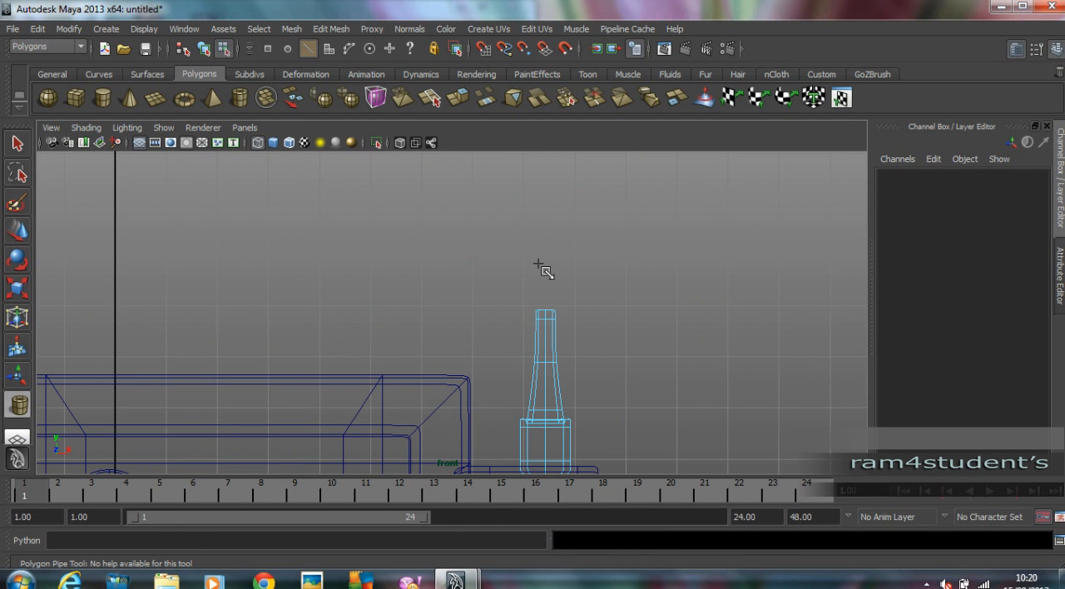
left_click_drag(552, 303, 545, 268)
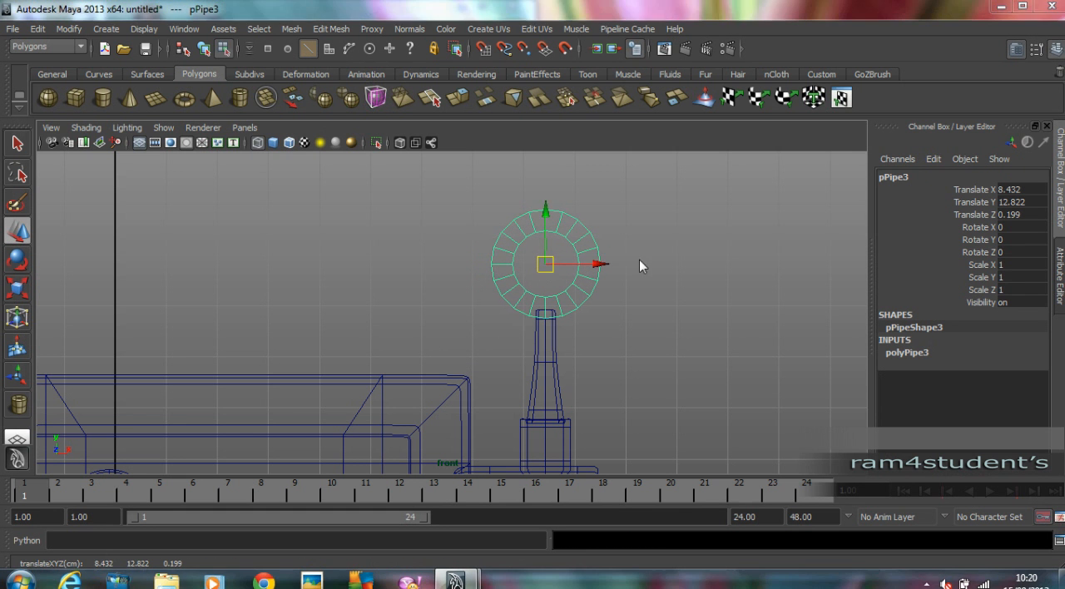
Move the ring along Z to about 0.952, over the antenna shaft, and scale its depth in Z to about 1.446.
key("space")
key("space")
key("space")
key("space")
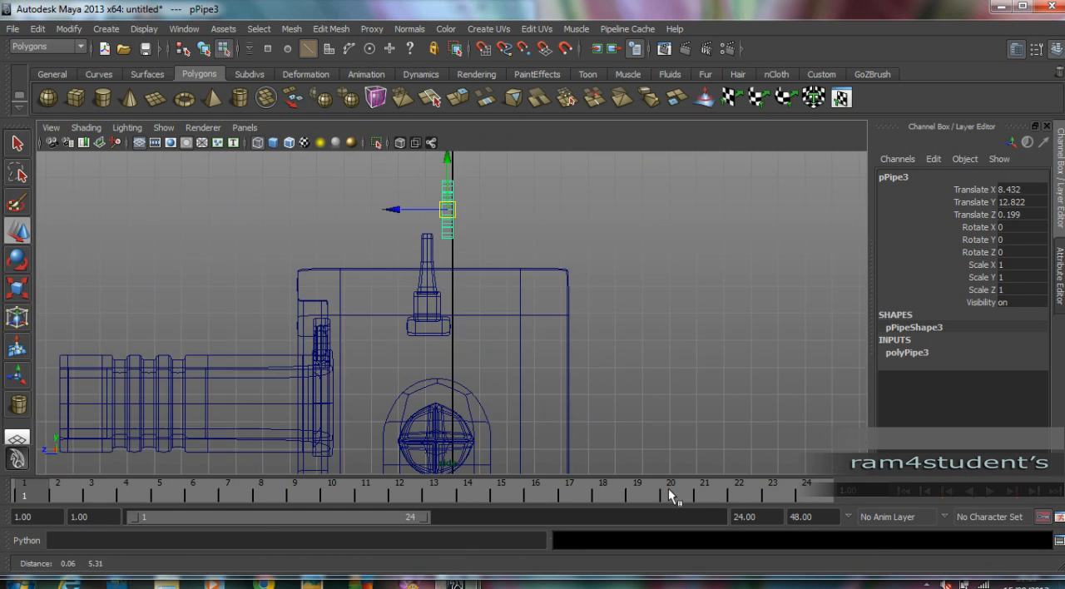
scroll(691, 302, "up", 5)
left_click_drag(436, 241, 341, 242)
key("r")
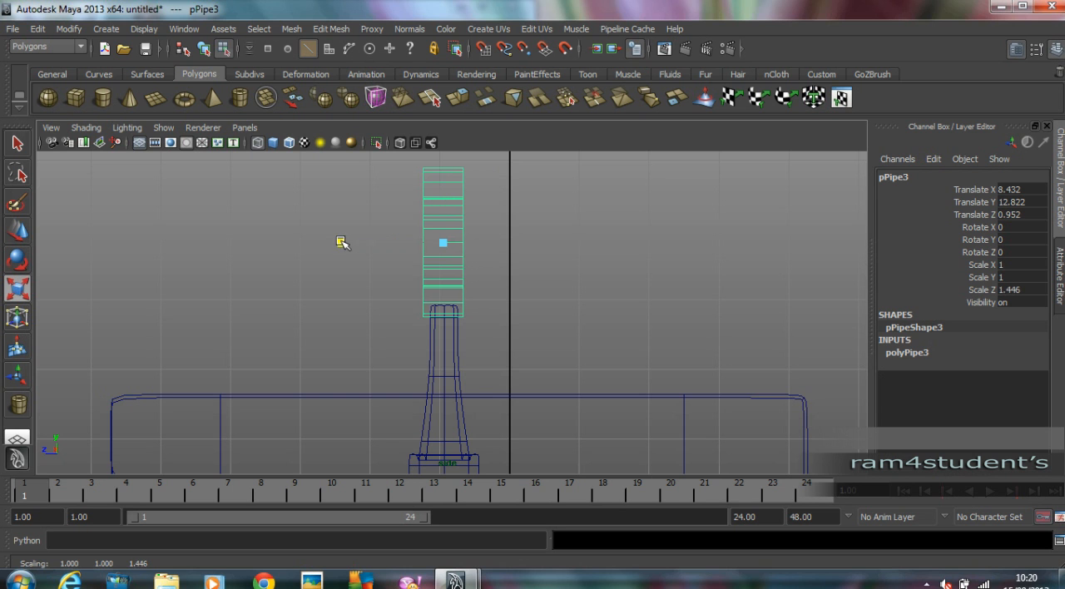
key("space")
key("space")
left_click_drag(670, 280, 639, 321, "alt")
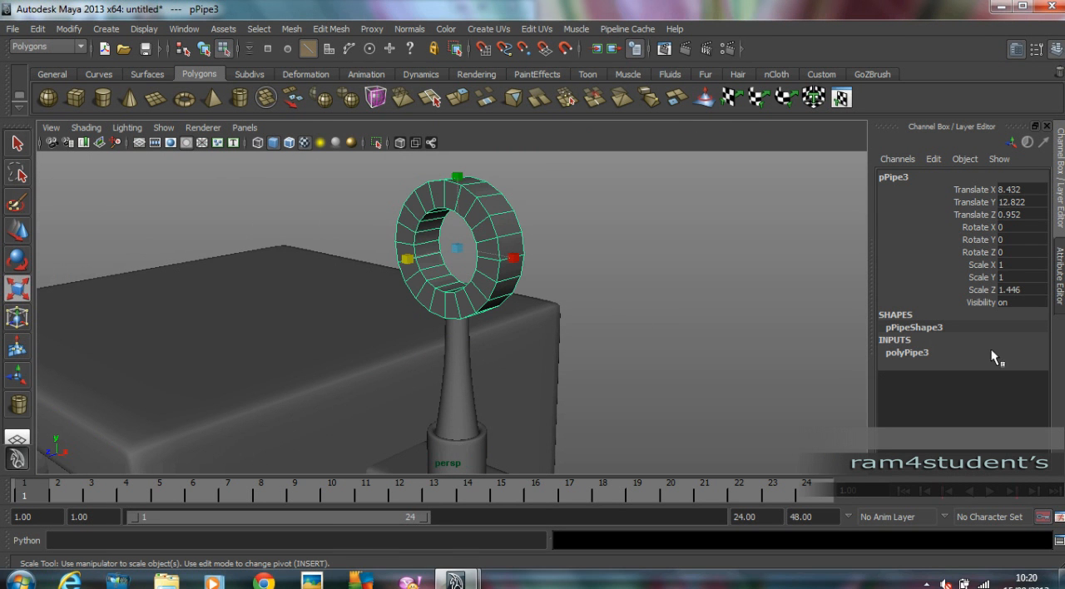
Set the ring's axis subdivisions to 8 and its thickness to 0.3, and clear the selection.
left_click(922, 356)
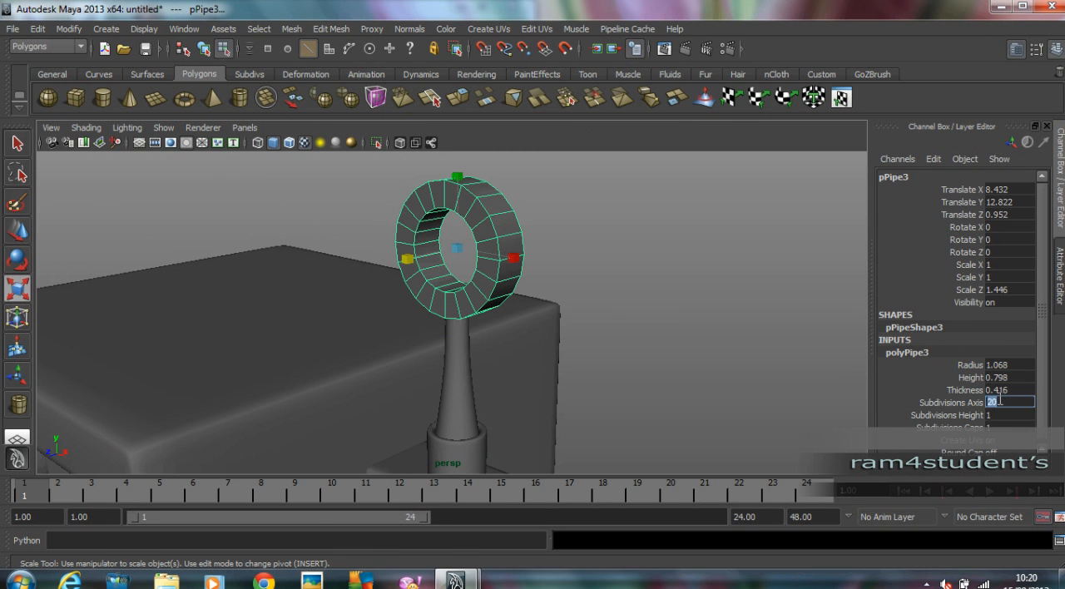
type("8")
key("Tab")
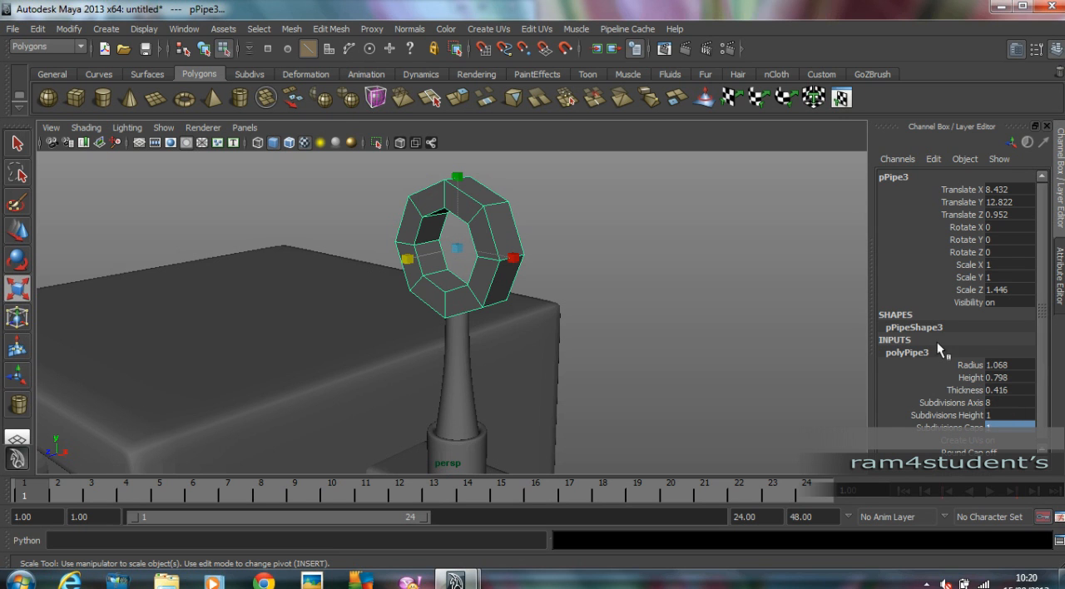
double_click(1011, 389)
key("Return")
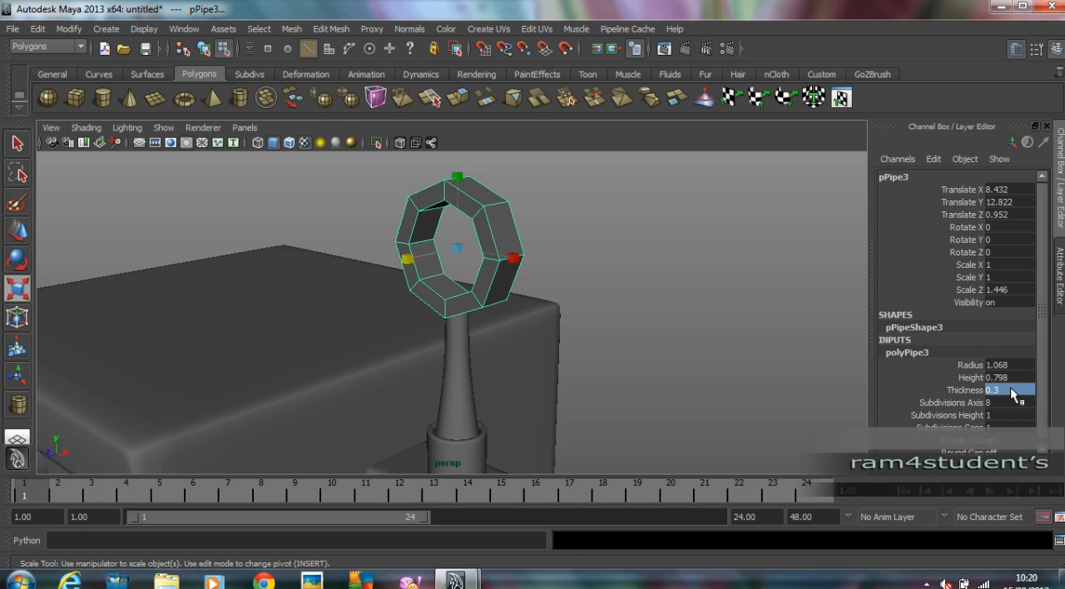
left_click(605, 339)
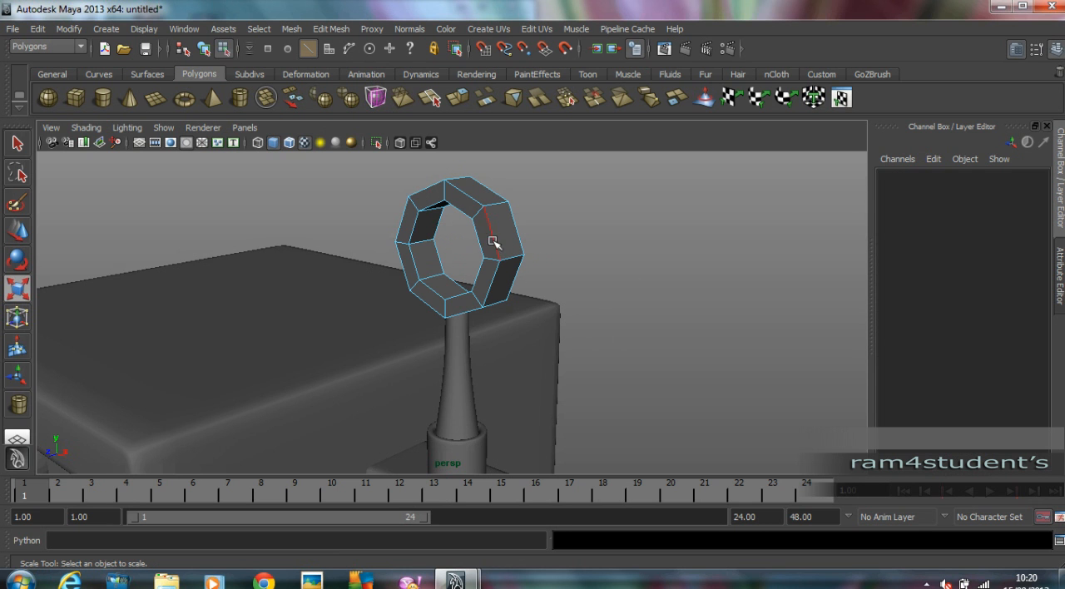
Turn on smooth preview for the ring, insert edge loops near both edges of its outer side, and return to object mode.
key("3")
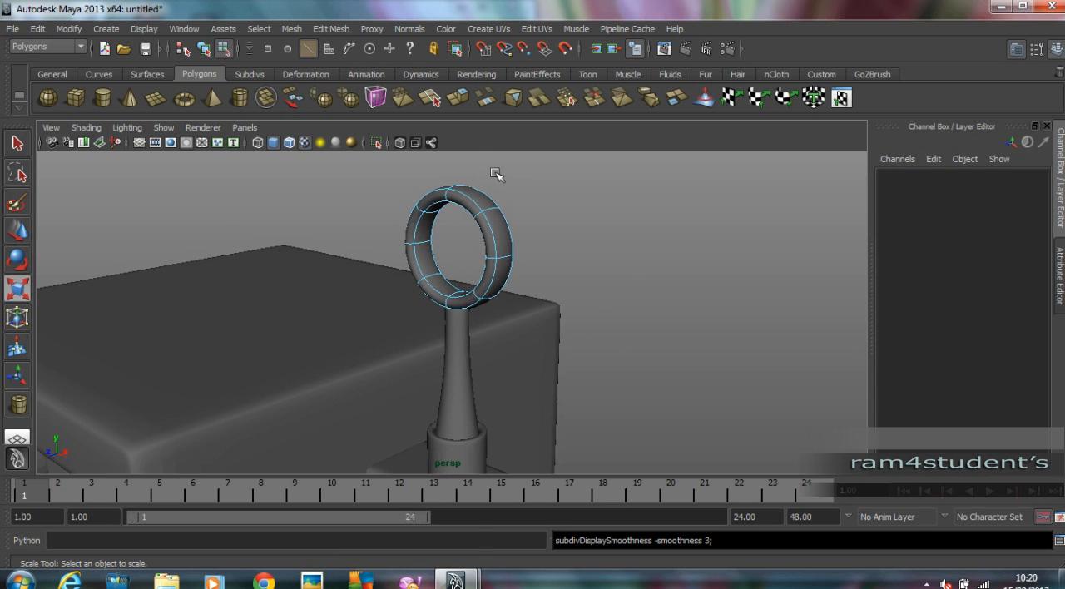
left_click(331, 30)
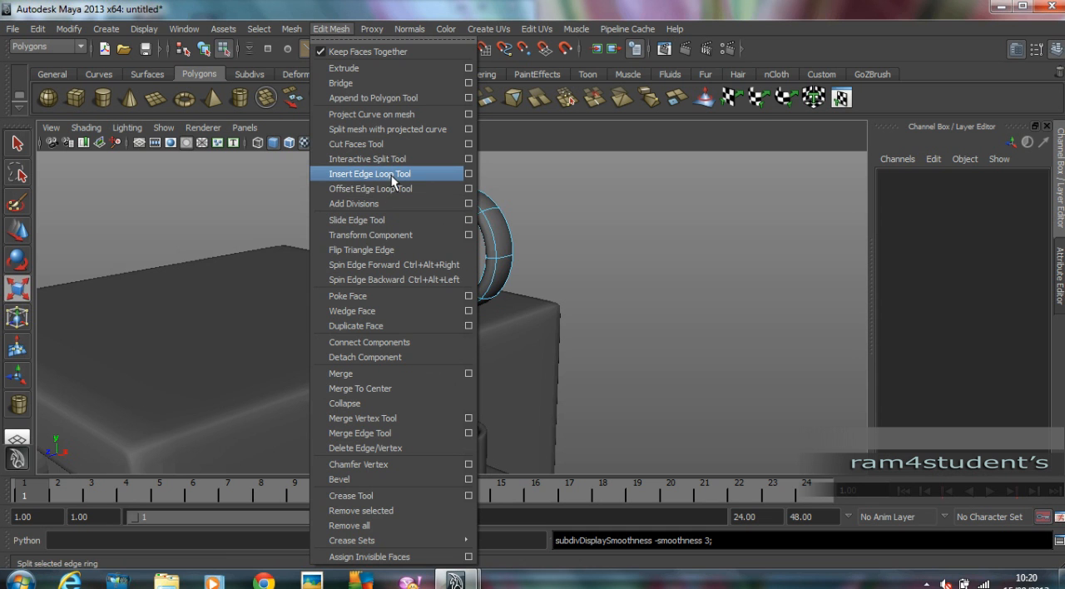
left_click(392, 176)
scroll(559, 215, "up", 4)
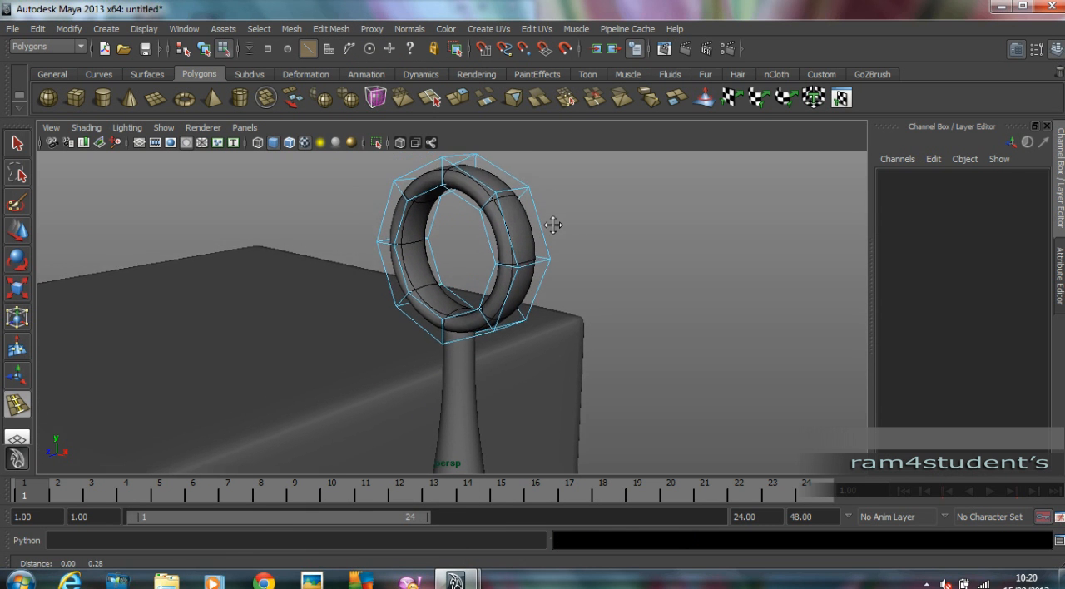
left_click(505, 202)
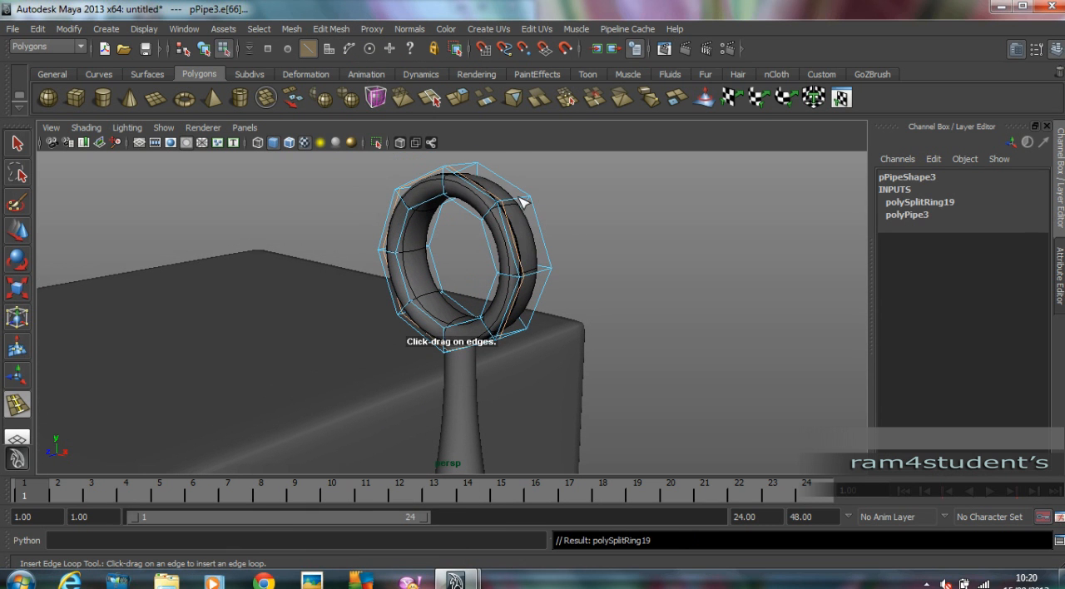
left_click(502, 222)
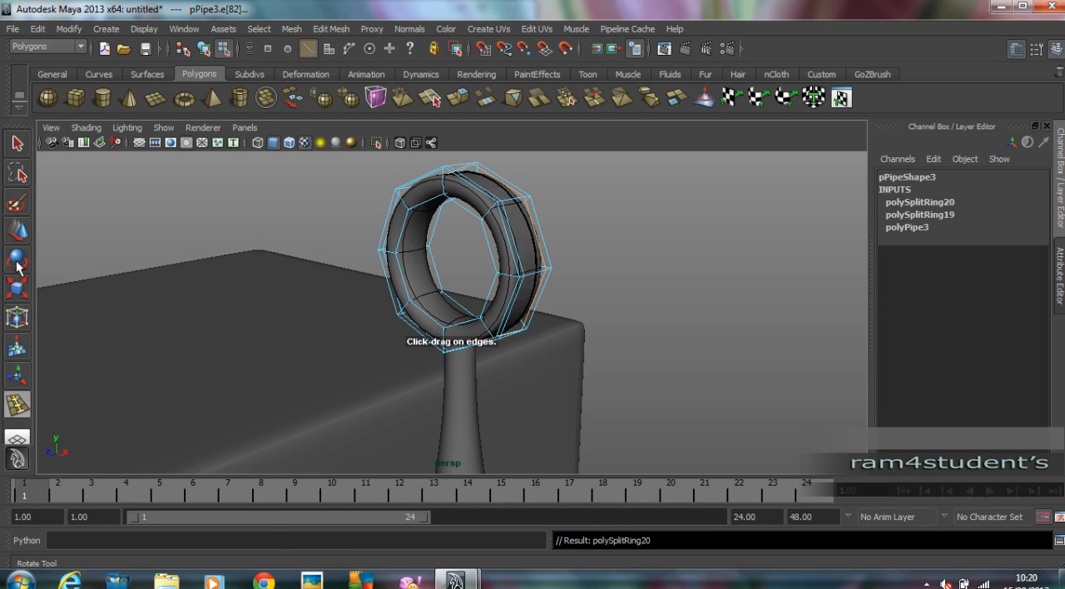
left_click(23, 233)
left_click(208, 50)
left_click(203, 127)
left_click(190, 215)
Examine the whole robot from several angles, checking the ringed antenna against the head and leg.
left_click_drag(180, 213, 497, 205, "alt")
scroll(535, 253, "down", 5)
left_click_drag(537, 255, 594, 220, "alt")
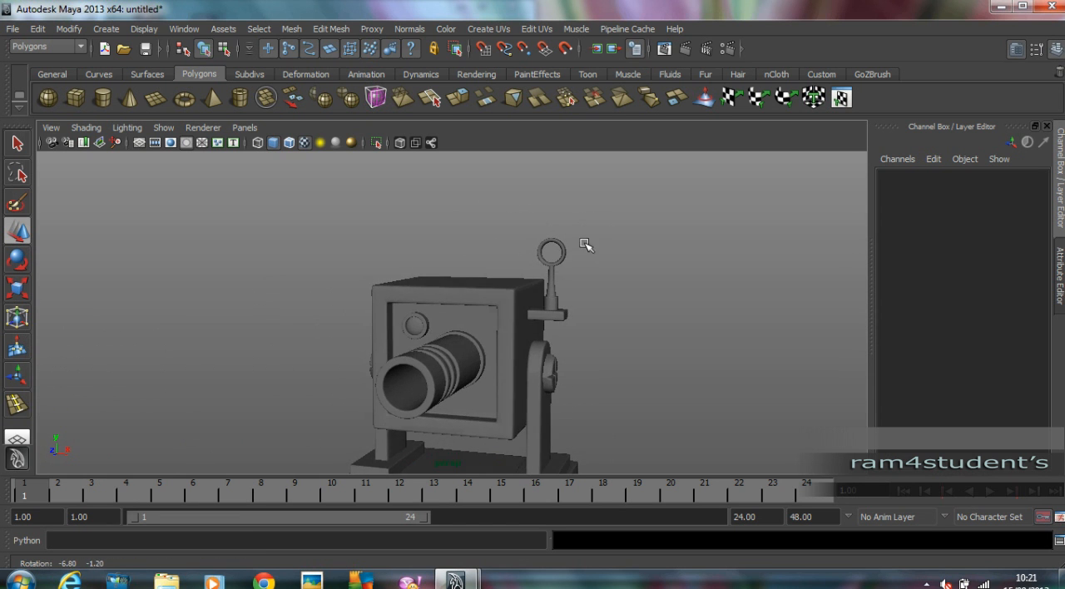
middle_click_drag(567, 322, 568, 262, "alt")
left_click_drag(569, 263, 375, 301, "alt")
left_click(552, 275)
left_click_drag(532, 290, 560, 290, "alt")
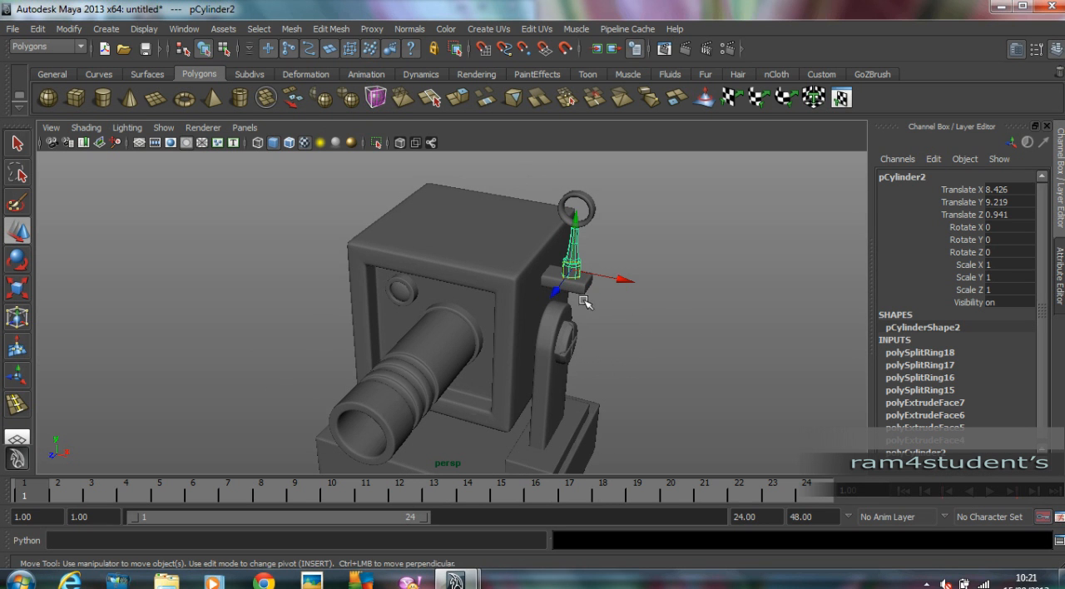
Create a thin upright cylinder with radius about 0.27 and height about 1.79 on the side of the head opposite the antenna.
left_click(101, 97)
key("space")
key("space")
right_click_drag(336, 250, 447, 257, "alt")
middle_click_drag(374, 254, 697, 282, "alt")
right_click_drag(697, 282, 202, 282, "alt")
middle_click_drag(202, 283, 359, 282, "alt")
right_click_drag(358, 282, 541, 283, "alt")
left_click_drag(412, 288, 424, 213)
Position the thin cylinder on the rounded top of the side leg, at about Y 6.93.
key("space")
key("space")
left_click_drag(513, 230, 625, 224, "alt")
key("w")
left_click_drag(394, 337, 403, 246)
right_click_drag(405, 241, 664, 323, "alt")
Set the thin cylinder's axis subdivisions to 8 and its cap subdivisions to 0.
left_click(916, 352)
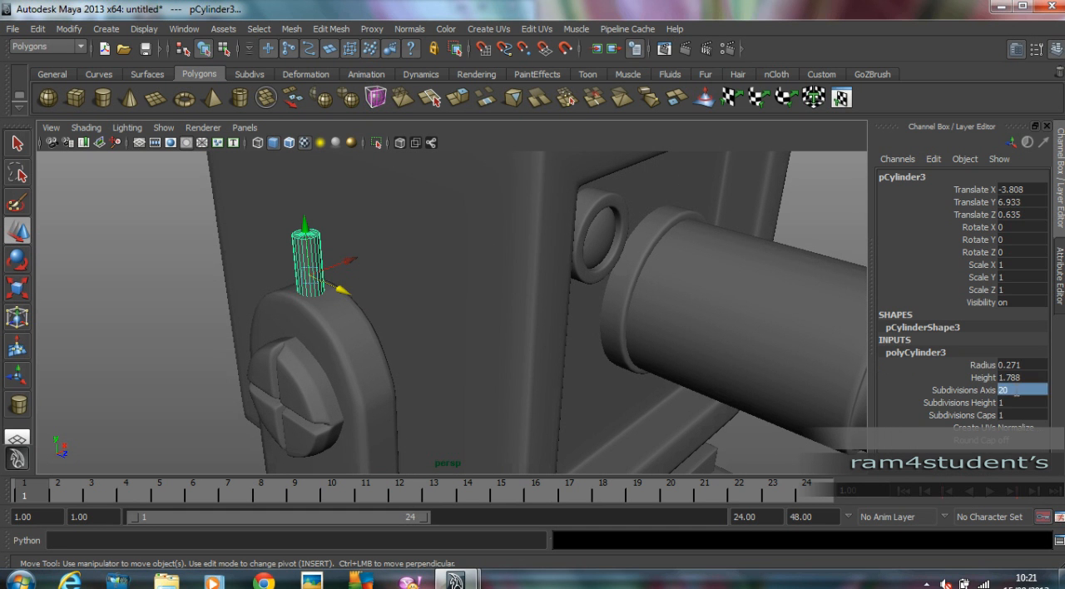
type("8")
key("Tab")
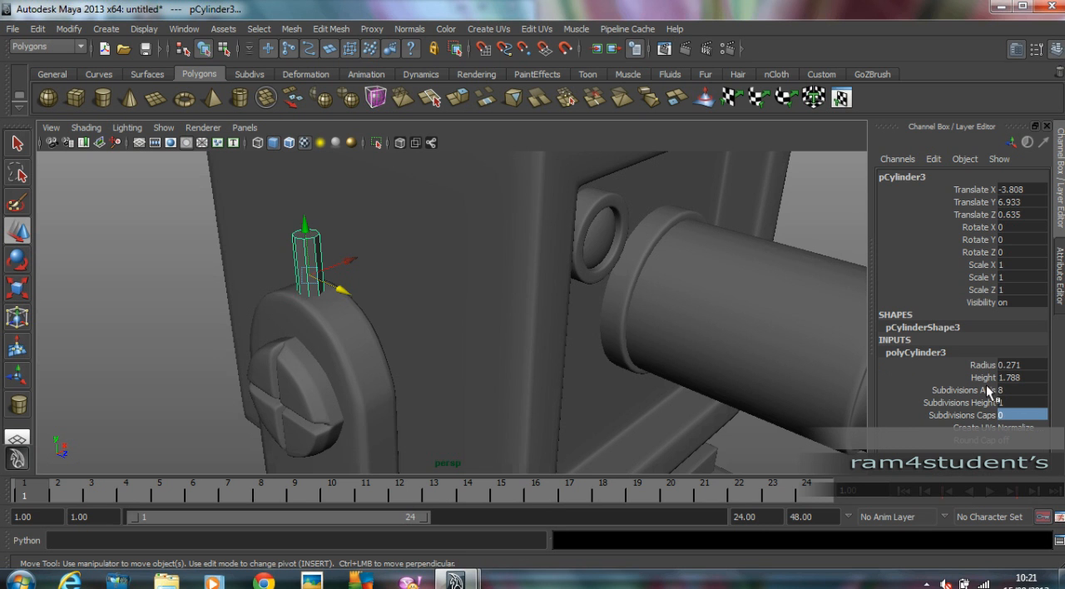
left_click_drag(274, 312, 404, 304, "alt")
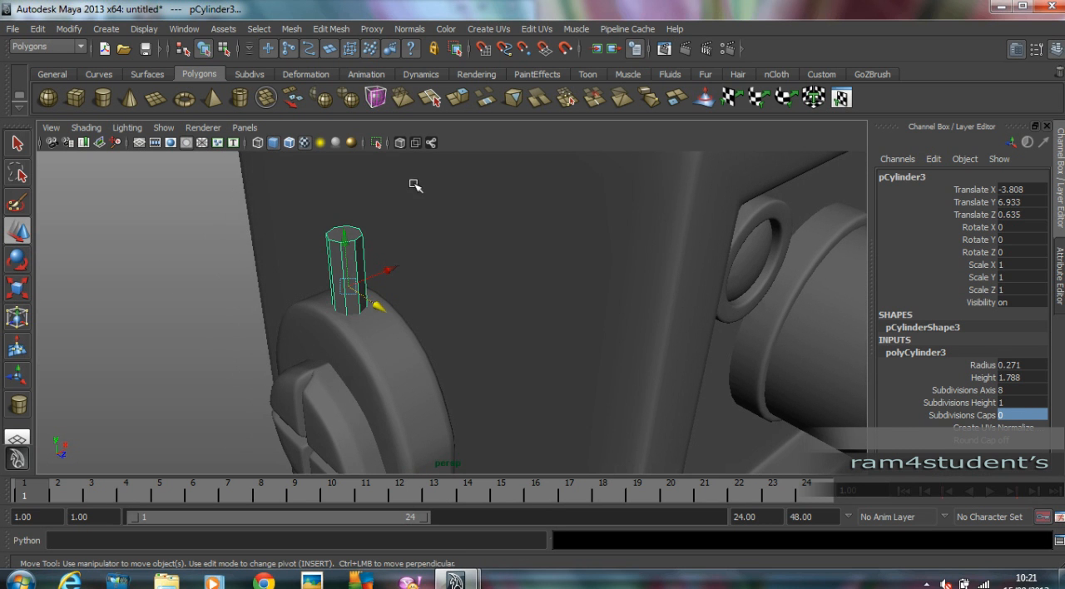
left_click_drag(384, 221, 341, 258, "alt")
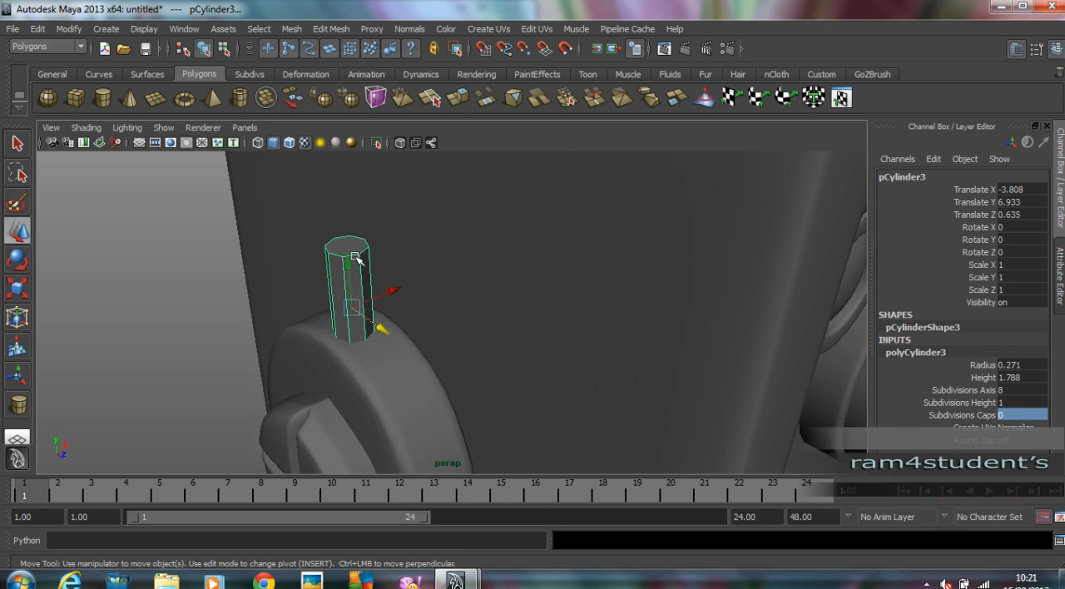
Insert edge loops close to the top and bottom ends of the thin cylinder in the side view.
key("space")
key("space")
middle_click_drag(490, 406, 782, 321, "alt")
right_click_drag(782, 322, 382, 299, "alt")
middle_click_drag(382, 299, 454, 211, "alt")
right_click_drag(454, 211, 574, 327, "alt")
middle_click_drag(574, 326, 280, 329, "alt")
right_click_drag(279, 329, 455, 312, "alt")
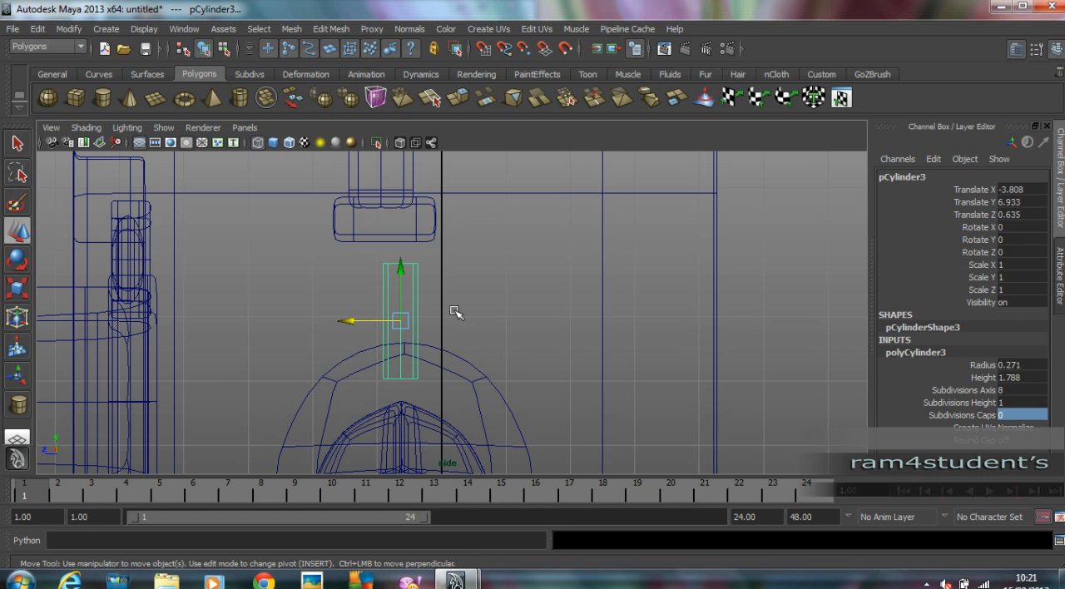
left_click(326, 30)
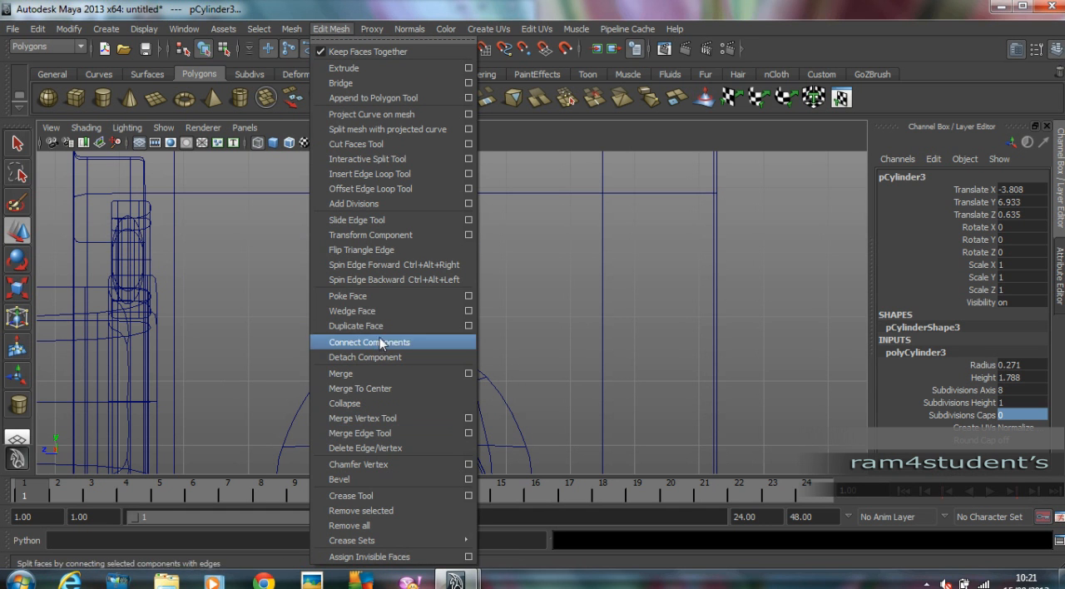
left_click(380, 174)
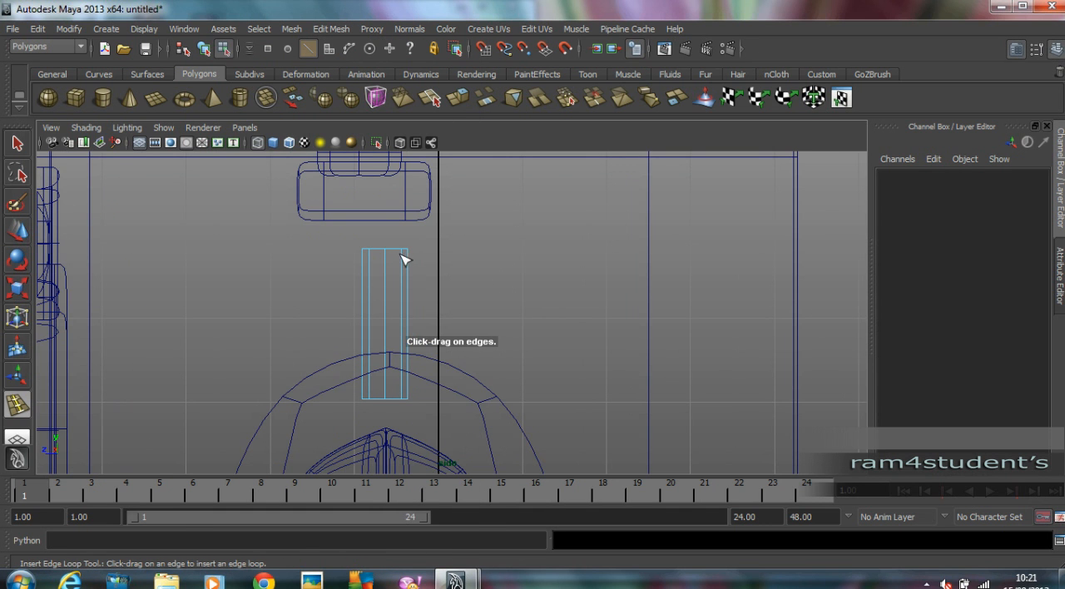
left_click(406, 262)
left_click(405, 396)
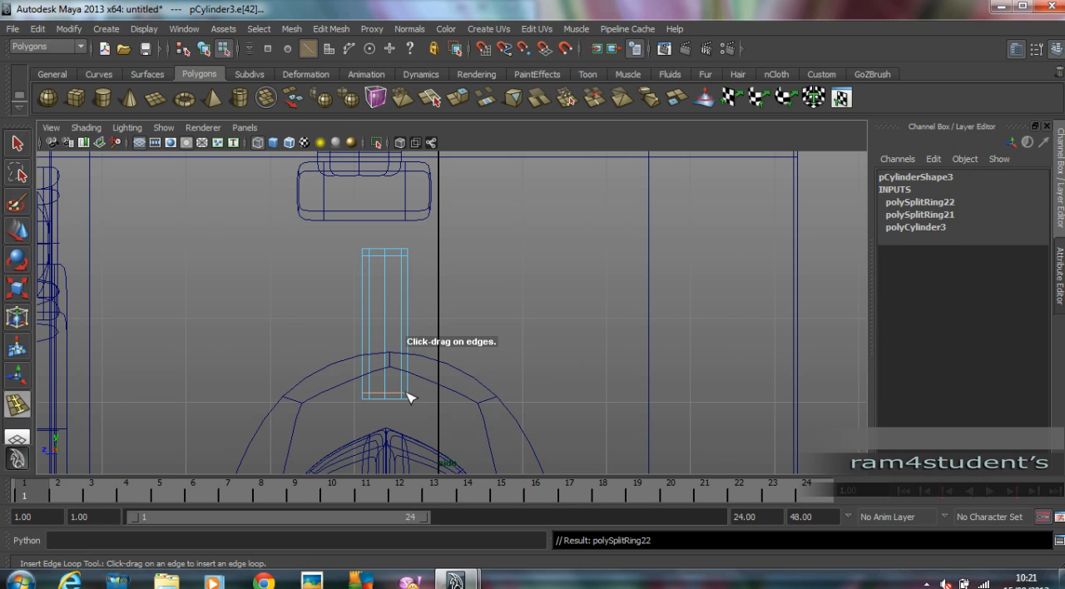
Turn on smooth preview for the thin cylinder and return to object mode with it selected.
key("3")
left_click(16, 234)
middle_click_drag(343, 264, 358, 290, "alt")
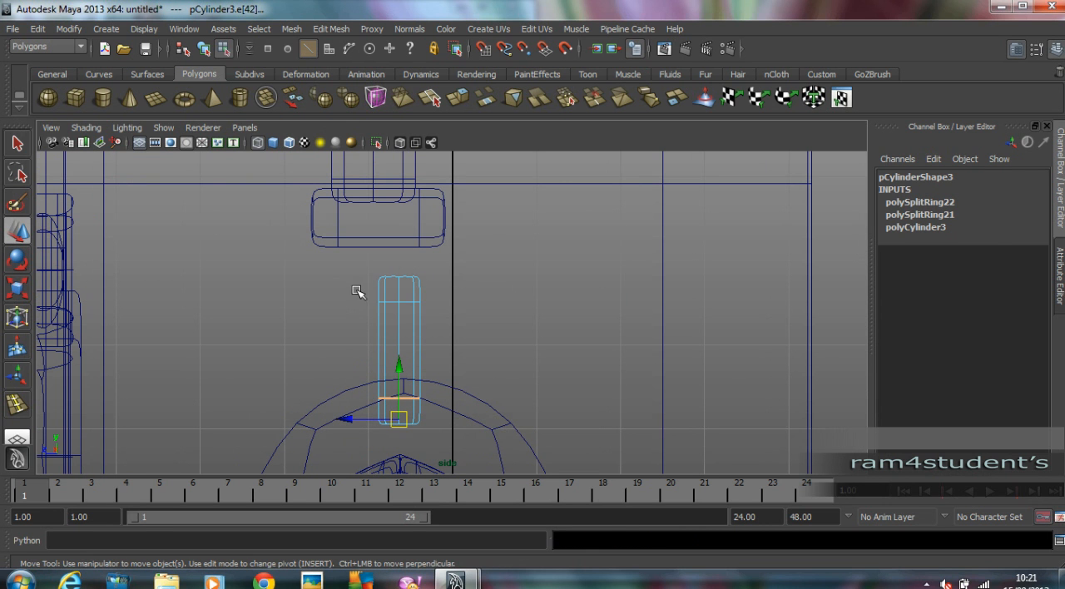
key("F8")
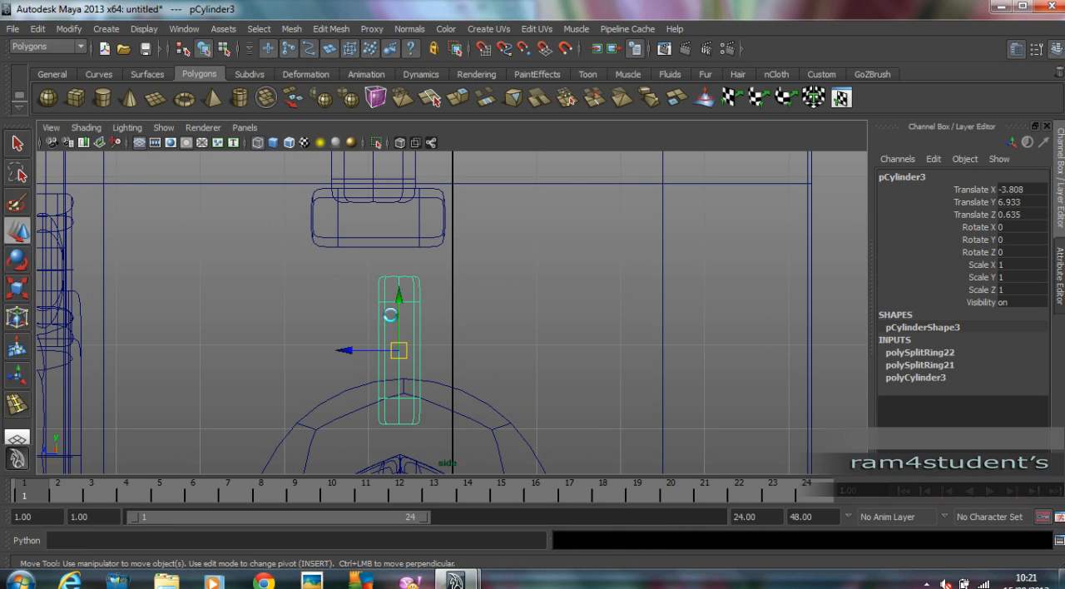
Duplicate the thin cylinder and move the copy straight up to about Y 8.53, above the original.
key("ctrl+d")
left_click_drag(400, 301, 410, 164)
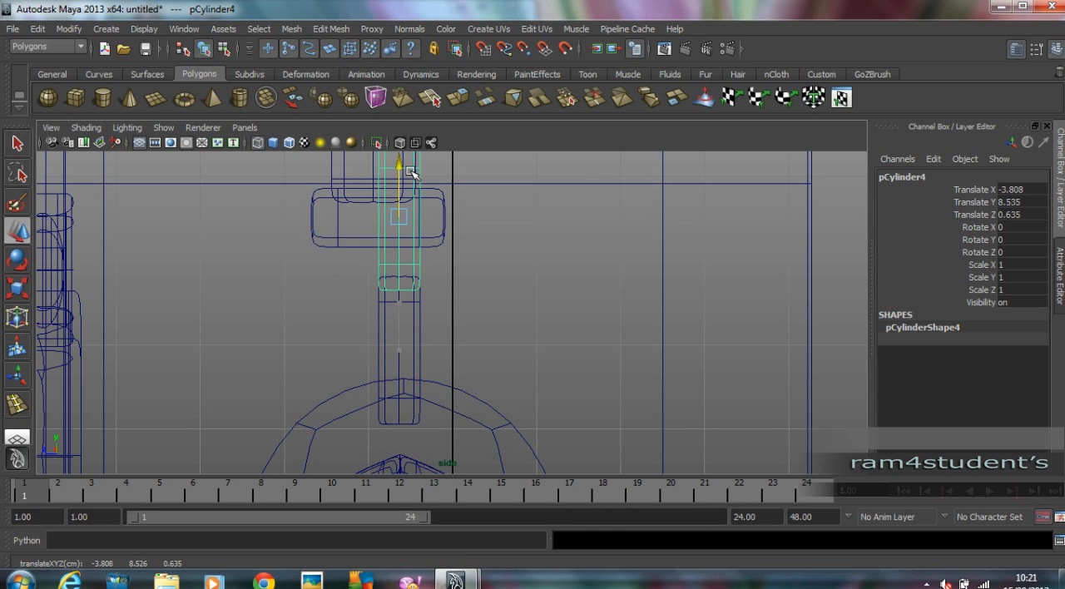
middle_click_drag(439, 210, 443, 320, "alt")
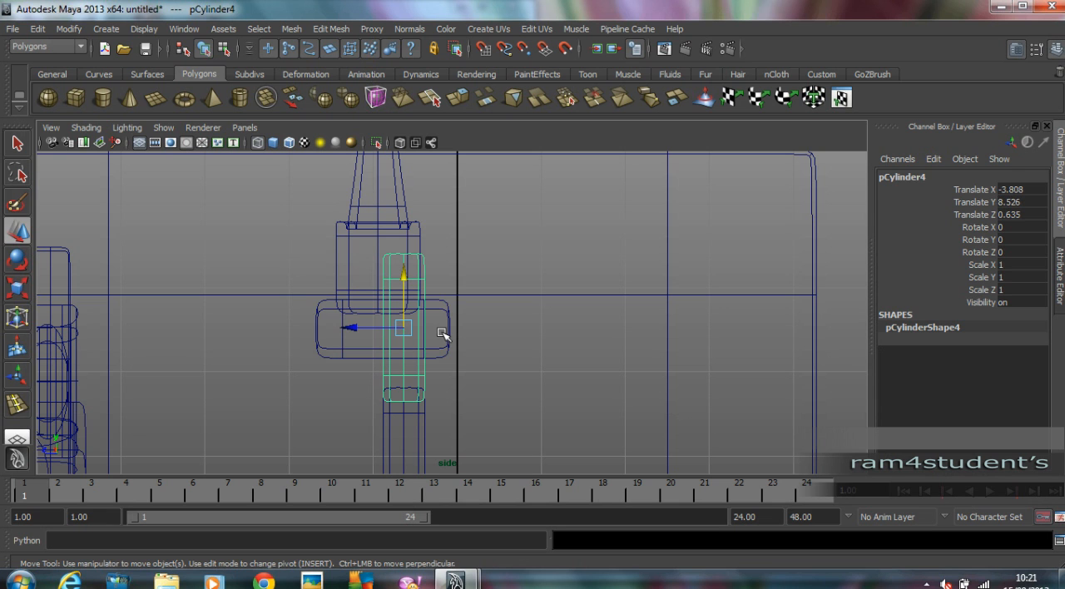
Scale the copied cylinder to about 0.85 wide and 0.91 tall, and stack a duplicate at about Y 10.02, scaled to about 0.65 wide.
key("r")
left_click_drag(404, 328, 394, 330)
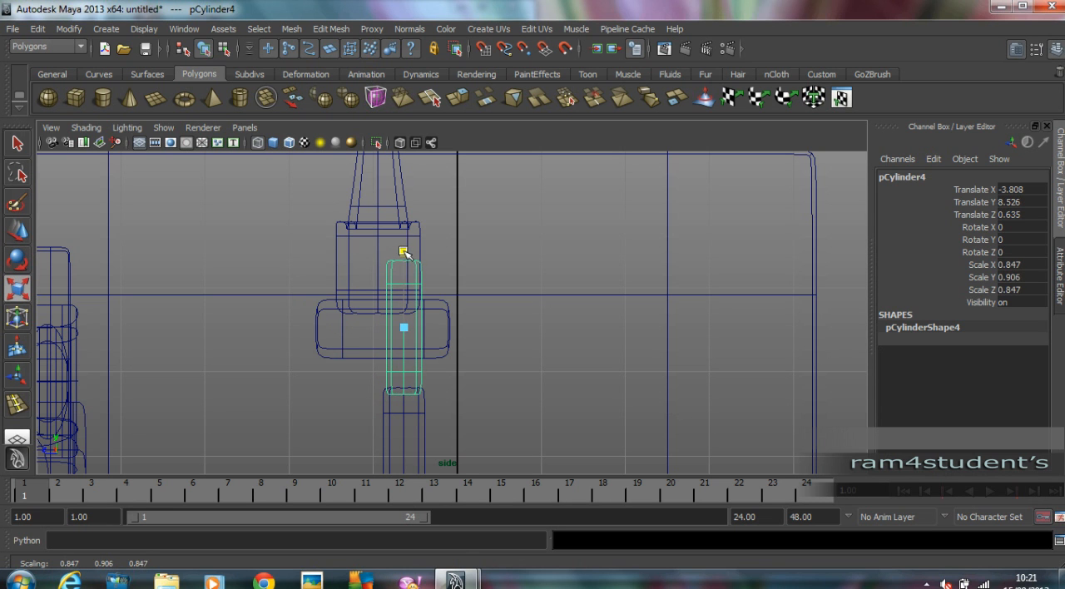
key("ctrl+d")
key("w")
left_click_drag(412, 274, 412, 170)
middle_click_drag(423, 184, 463, 322, "alt")
key("r")
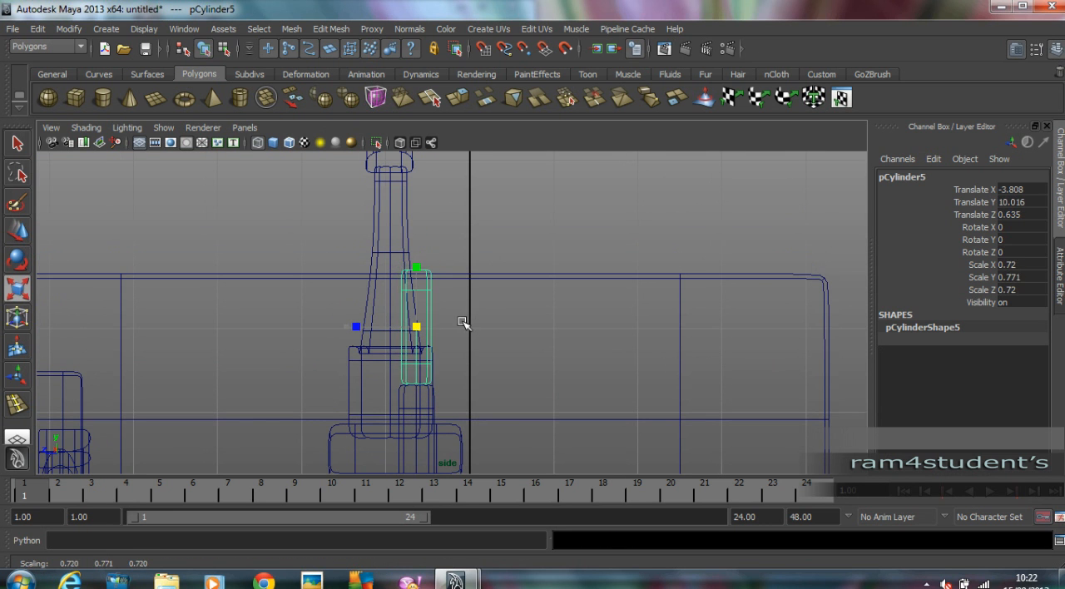
mouse_move(416, 246)
middle_mouse_down()
mouse_move(478, 310)
mouse_move(423, 263)
middle_mouse_up()
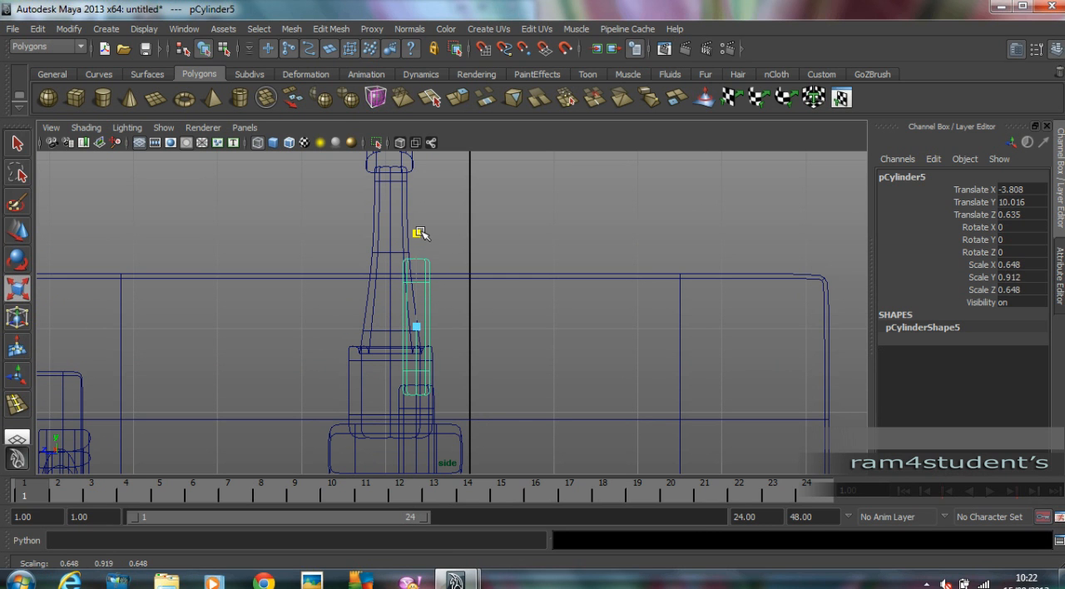
Stack another duplicate on the antenna at about Y 11.42, scaled to about 0.42 wide and 0.77 tall.
key("ctrl+d")
key("w")
left_click_drag(418, 276, 424, 143)
middle_click_drag(428, 216, 433, 281, "alt")
middle_click_drag(464, 295, 478, 297)
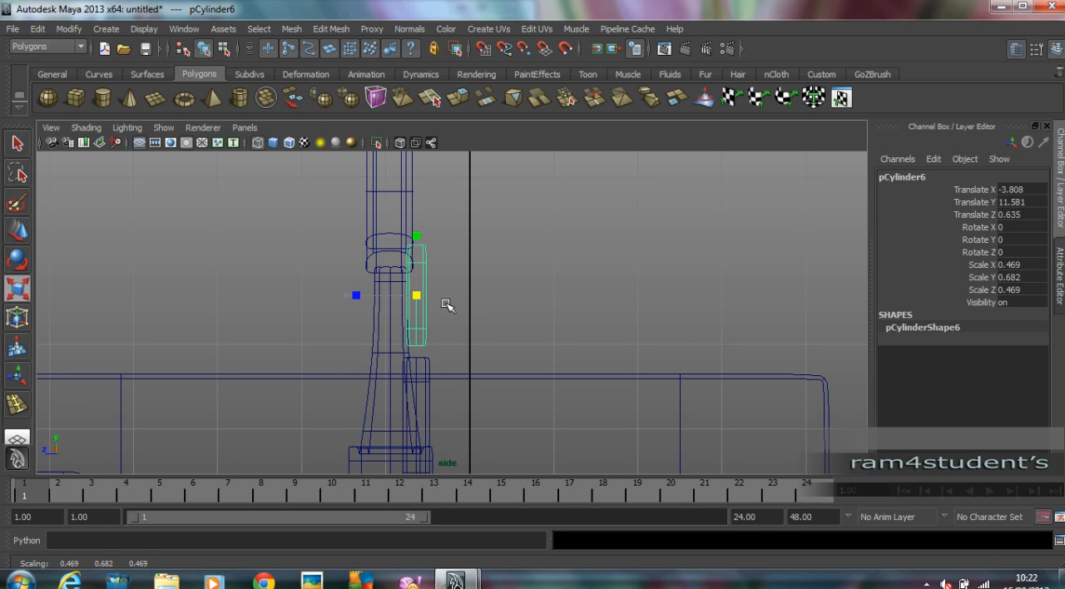
key("w")
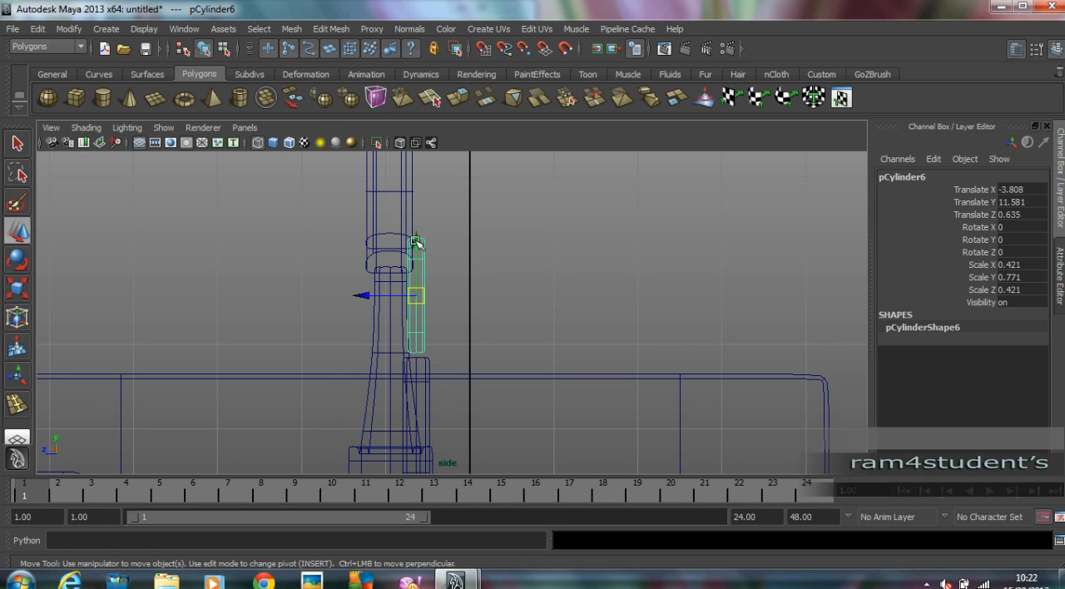
left_click(500, 258)
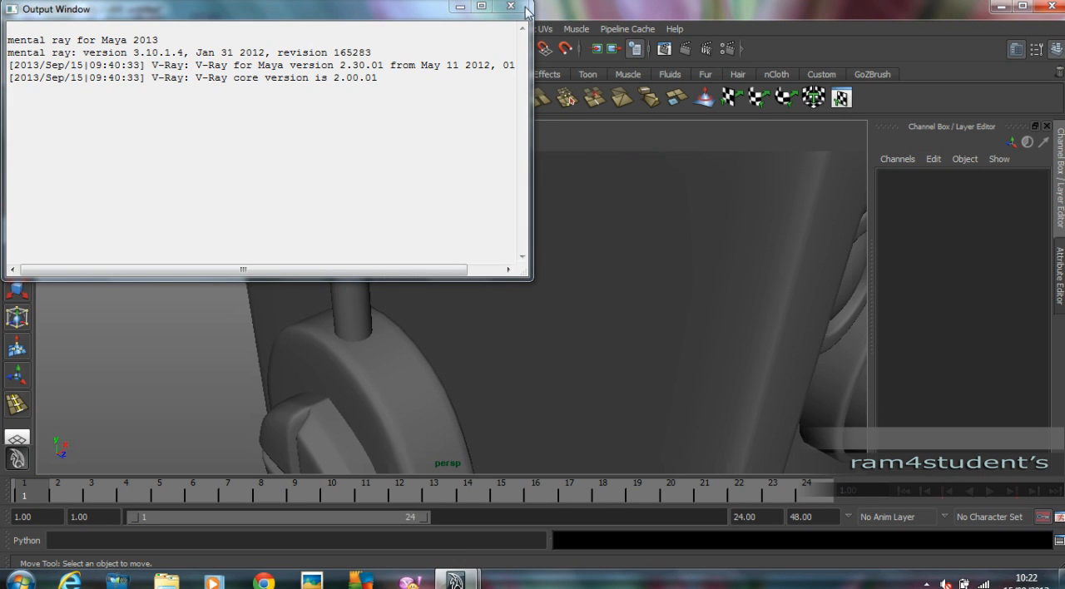
Examine the stacked antenna and the whole robot from several angles in the perspective view.
left_click(589, 12)
scroll(425, 359, "down", 5)
left_click_drag(425, 359, 400, 342, "alt")
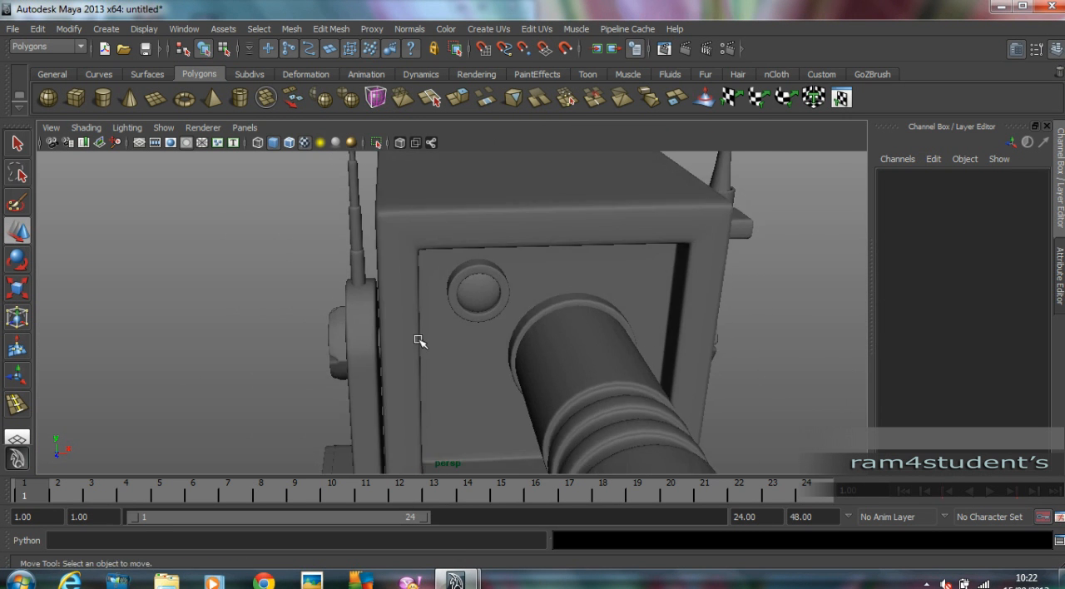
scroll(397, 342, "down", 2)
middle_click_drag(375, 338, 369, 354, "alt")
left_click_drag(368, 353, 506, 325, "alt")
right_click_drag(506, 324, 371, 334, "alt")
left_click_drag(371, 334, 317, 331, "alt")
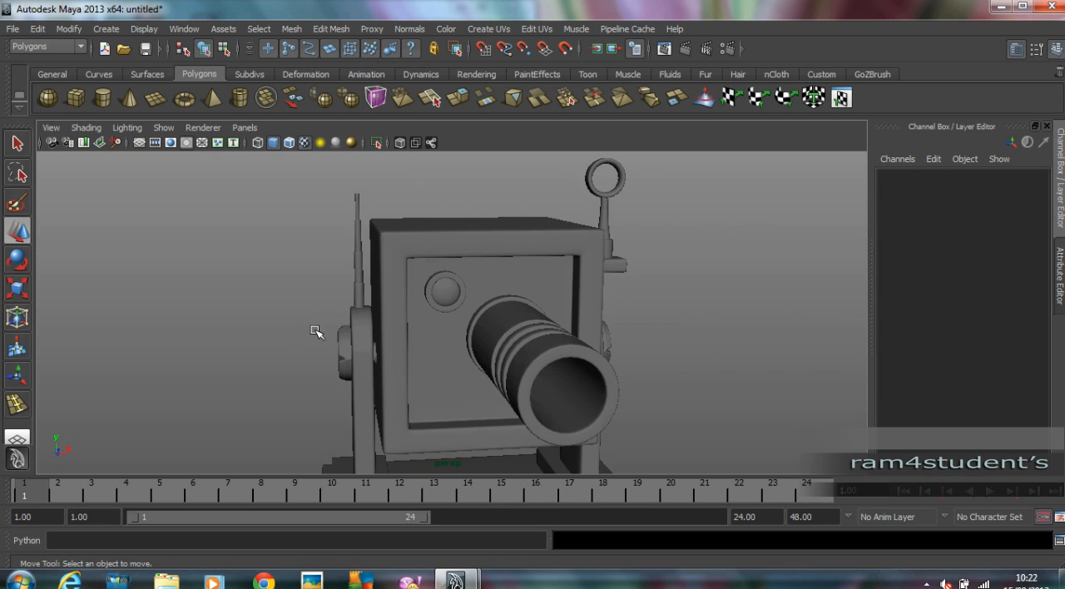
right_click_drag(316, 331, 283, 377, "alt")
Add a thinner duplicate of the topmost antenna cylinder in the front view, resting on the upper end of the stack.
key("space")
key("space")
middle_click_drag(269, 404, 402, 395, "alt")
right_click_drag(401, 395, 324, 375, "alt")
middle_click_drag(323, 376, 471, 375, "alt")
right_click_drag(471, 374, 596, 368, "alt")
left_click(337, 313)
right_click_drag(340, 313, 441, 324, "alt")
middle_click_drag(442, 324, 546, 328, "alt")
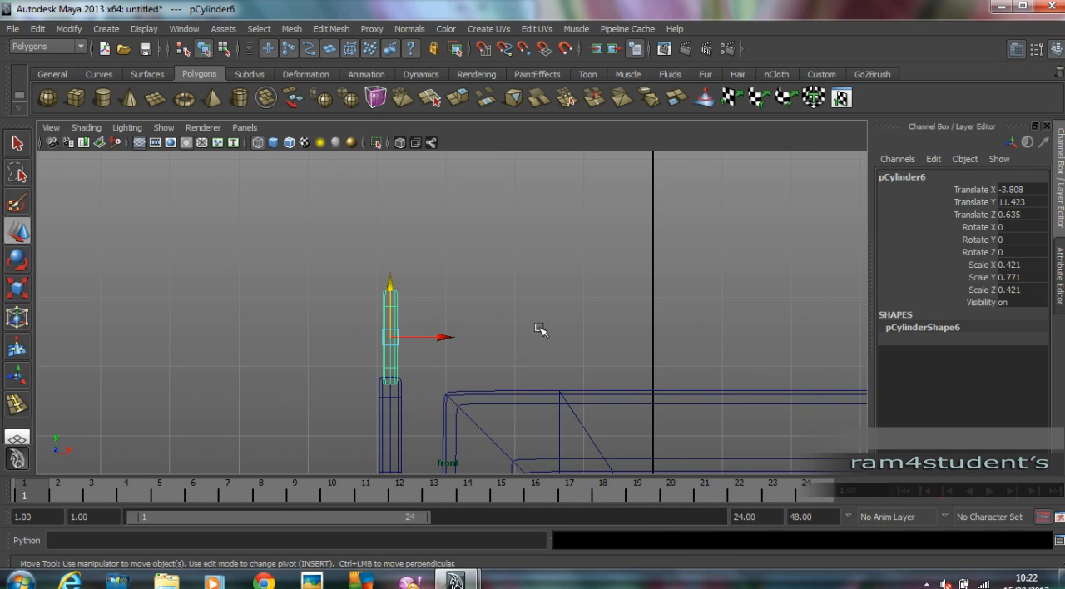
key("ctrl+d")
left_click_drag(393, 285, 409, 219)
right_click_drag(409, 219, 548, 375, "alt")
middle_click_drag(548, 375, 540, 332)
key("r")
middle_click_drag(408, 238, 432, 236)
key("w")
left_click_drag(406, 202, 407, 247)
left_click(602, 265)
Create a small polygon sphere in the top view over the stacked antenna, at about X -3.79 and Z 0.66.
scroll(604, 266, "down", 5)
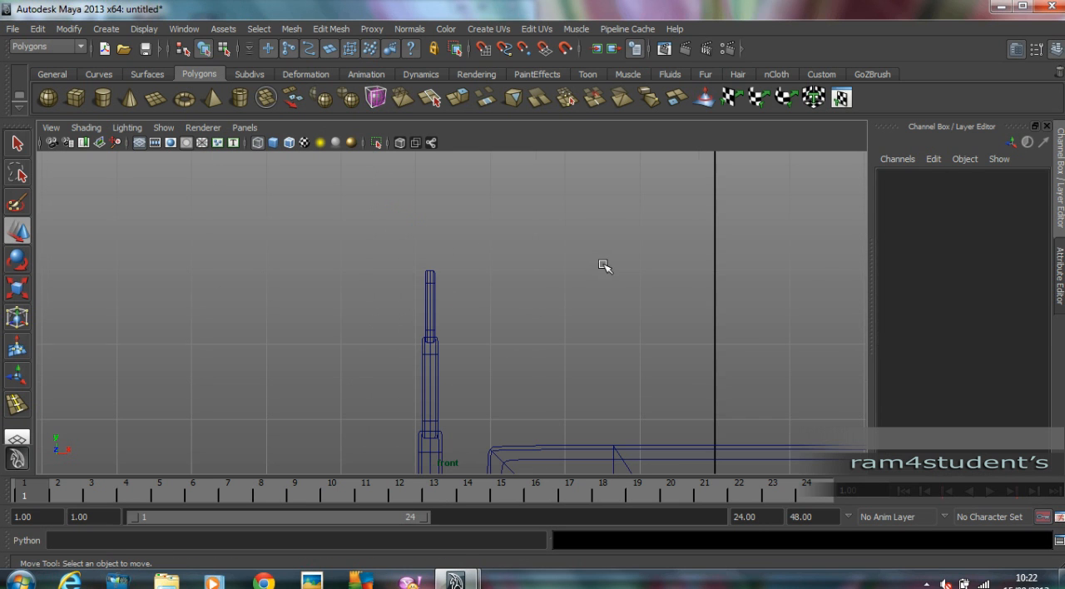
left_click(50, 97)
key("space")
key("space")
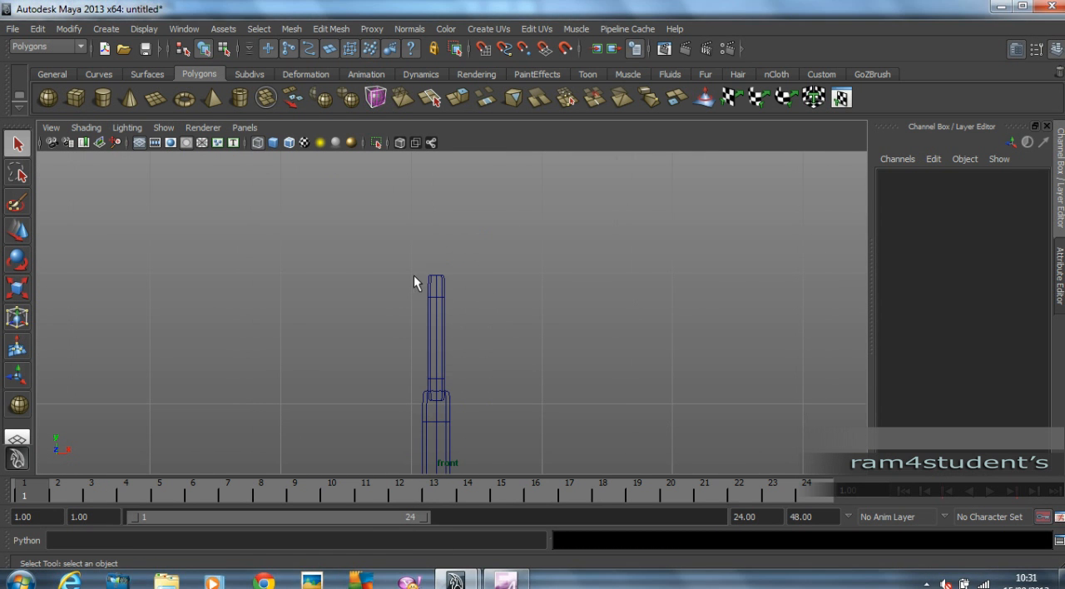
key("space")
key("space")
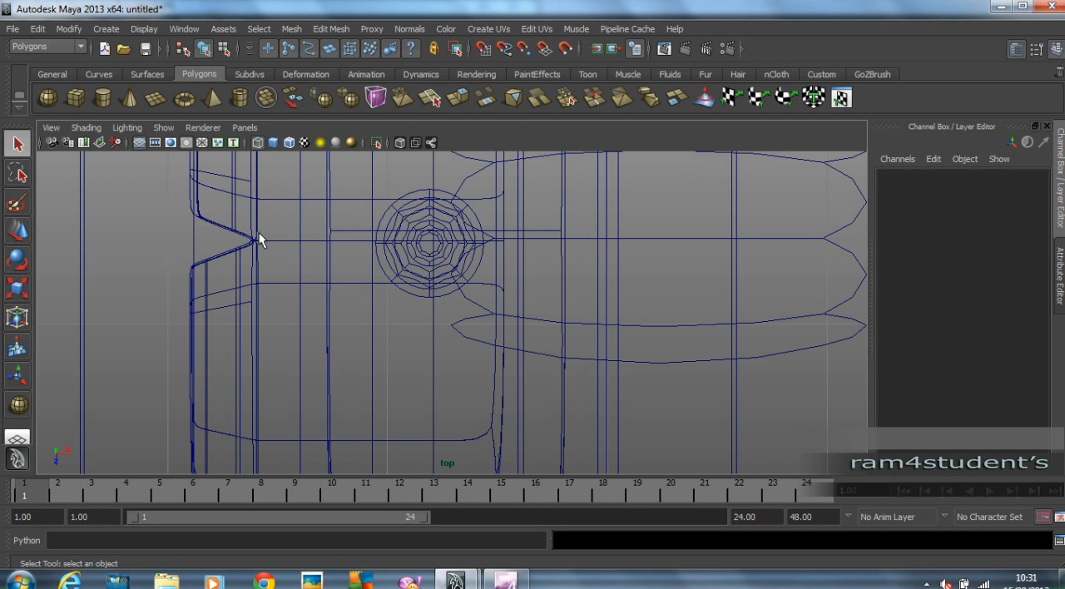
scroll(421, 239, "up", 1)
scroll(421, 239, "down", 12)
middle_click_drag(258, 248, 127, 260, "alt")
scroll(416, 269, "up", 3)
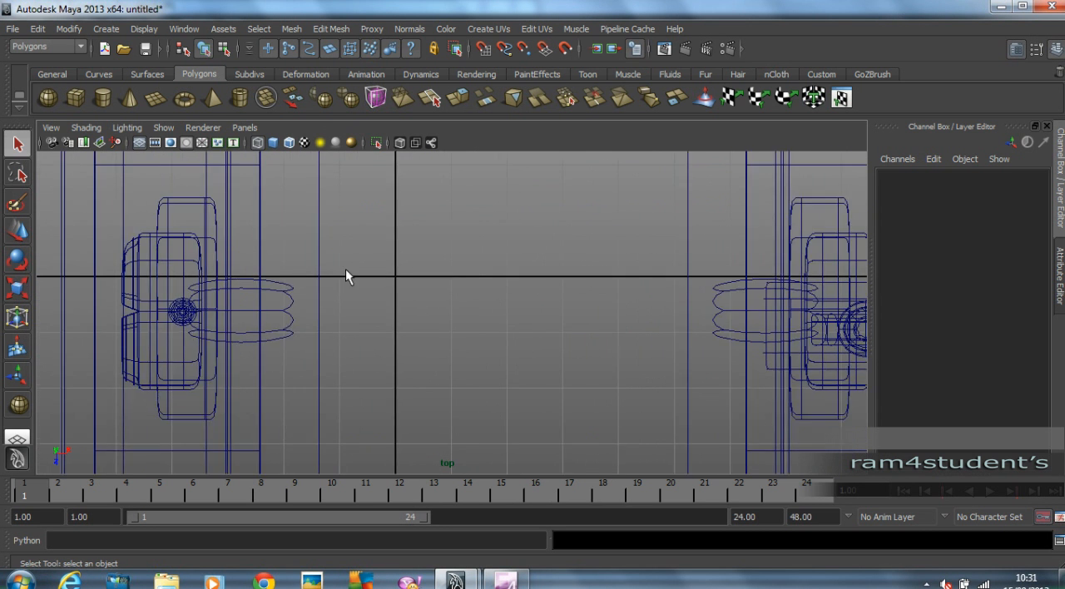
left_click(48, 97)
mouse_move(258, 314)
left_mouse_down()
mouse_move(276, 340)
mouse_move(254, 311)
left_mouse_up()
key("w")
Raise the sphere in the front view to about Y 13.34, onto the tip of the antenna.
key("space")
key("space")
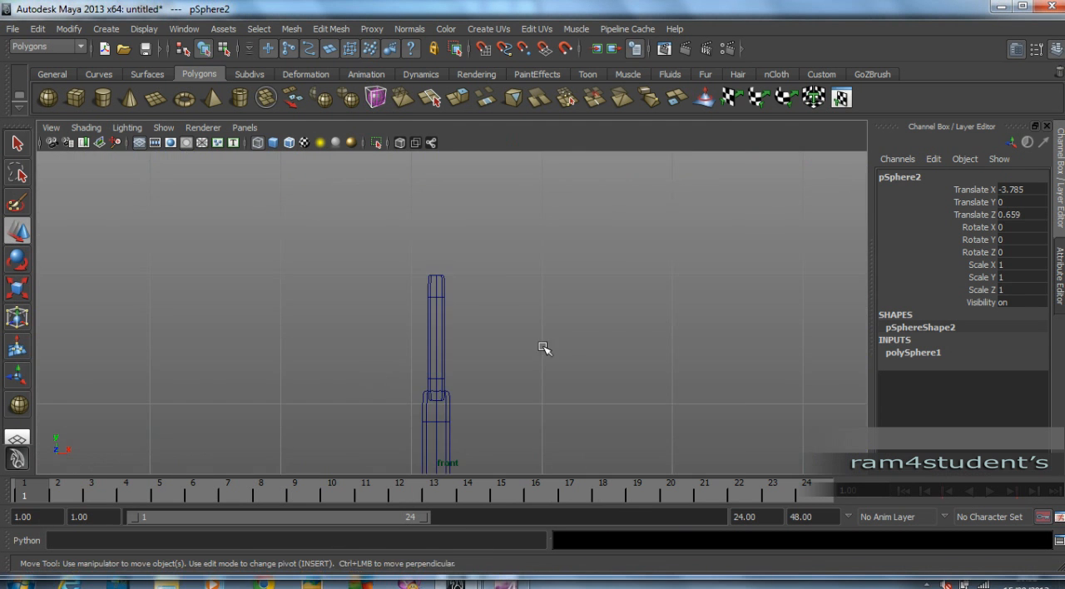
right_click_drag(664, 342, 245, 357, "alt")
middle_click_drag(244, 357, 170, 270, "alt")
left_click_drag(371, 347, 369, 179)
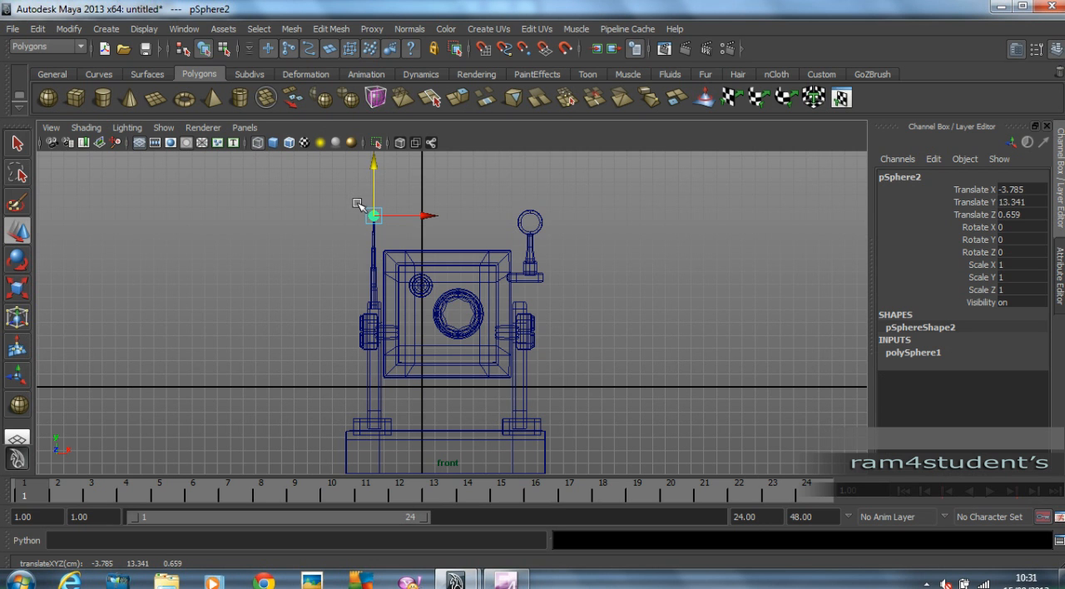
Center the sphere on the antenna in the front and side views, at about X -3.80 and Z 0.63.
key("f")
right_click_drag(394, 250, 516, 276, "alt")
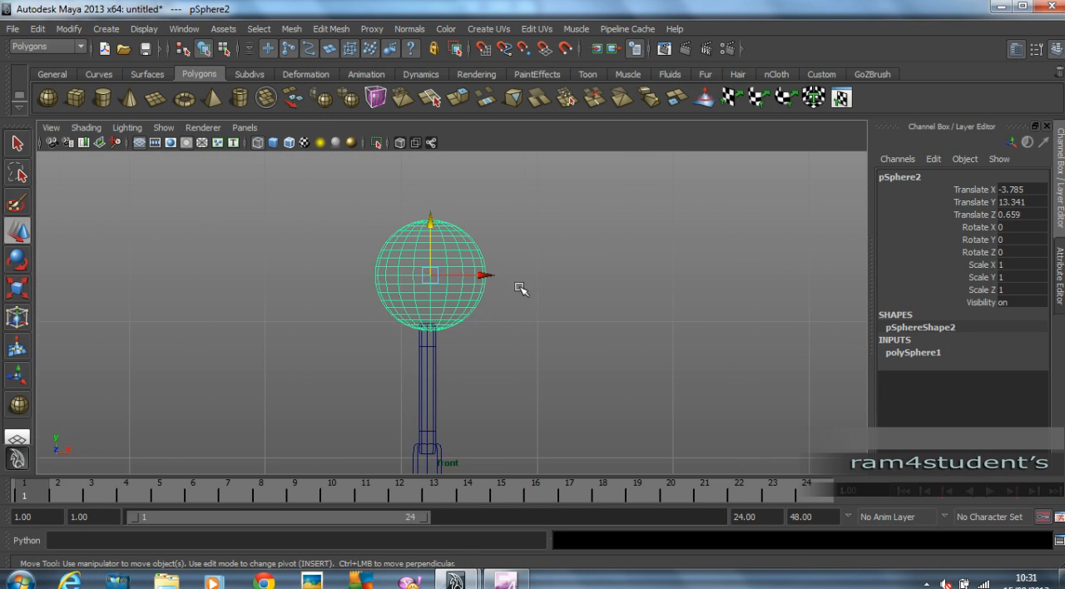
left_click_drag(484, 276, 483, 281)
key("space")
key("space")
middle_click_drag(333, 193, 337, 294, "alt")
right_click_drag(337, 293, 682, 288, "alt")
middle_click_drag(342, 179, 364, 299, "alt")
left_click_drag(350, 299, 356, 298)
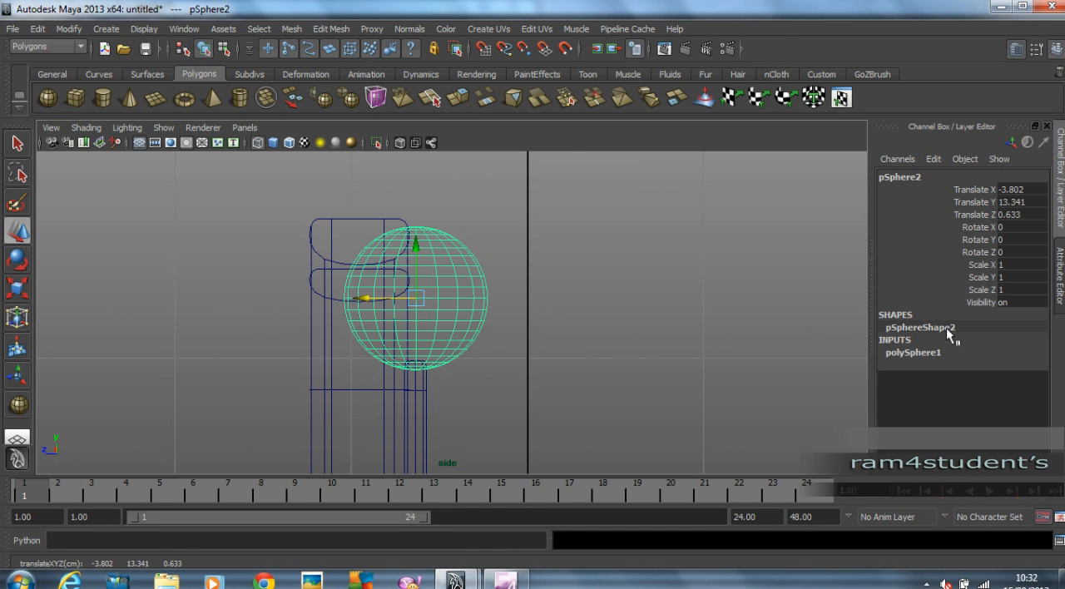
Set the sphere's axis and height subdivisions to 8.
left_click(927, 352)
left_click_drag(1013, 377, 1013, 387)
type("8")
key("Return")
Select all parts of the robot in the perspective view and delete their construction history.
key("space")
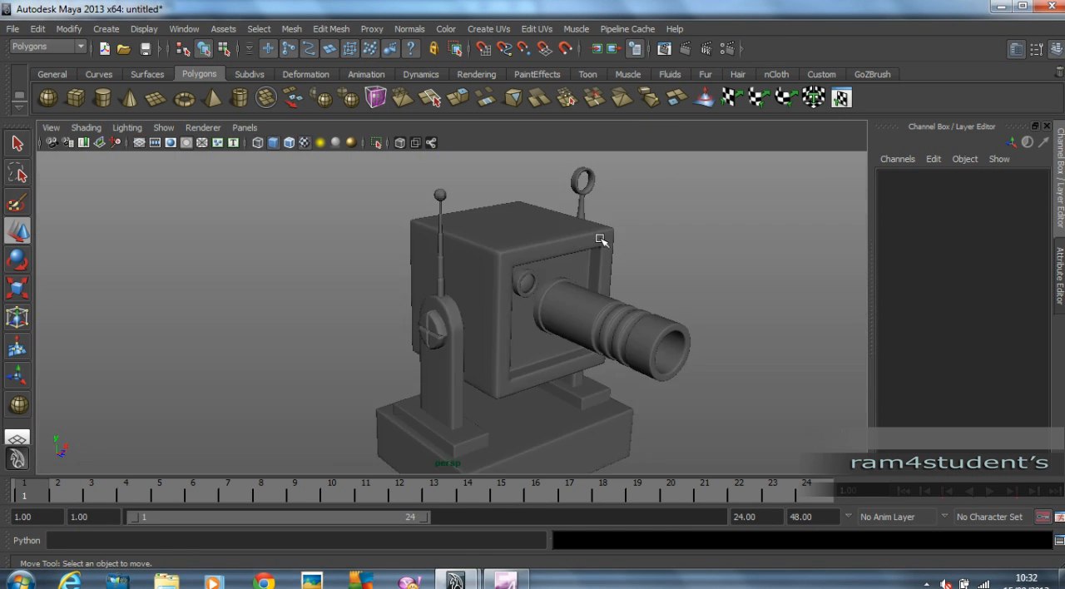
left_click_drag(606, 233, 424, 226, "alt")
left_click(456, 196)
scroll(705, 214, "down", 5)
left_click_drag(351, 160, 649, 462)
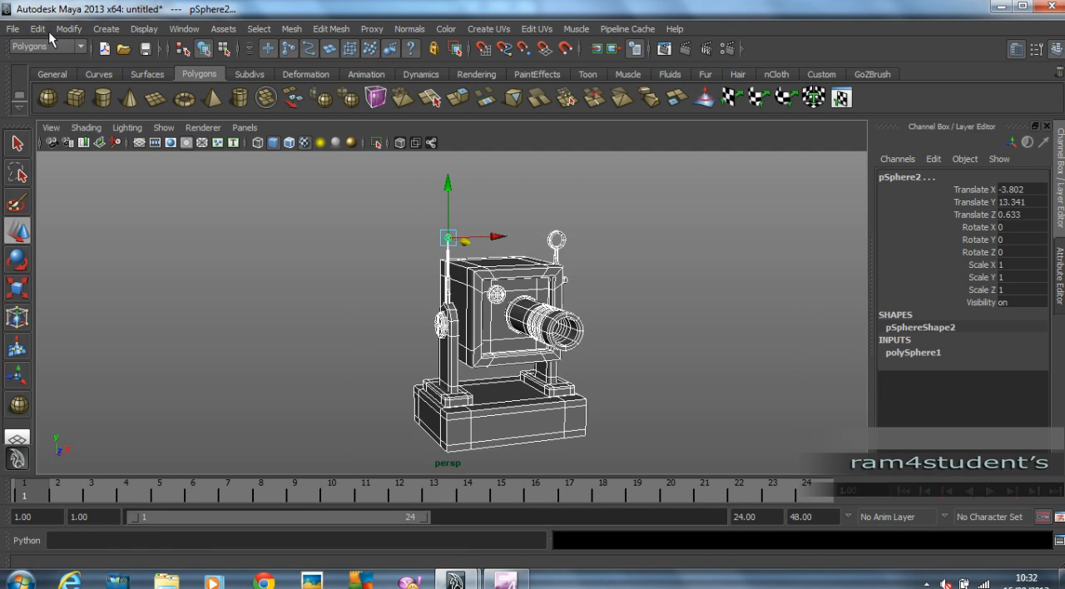
left_click(43, 30)
mouse_move(122, 190)
left_click(223, 198)
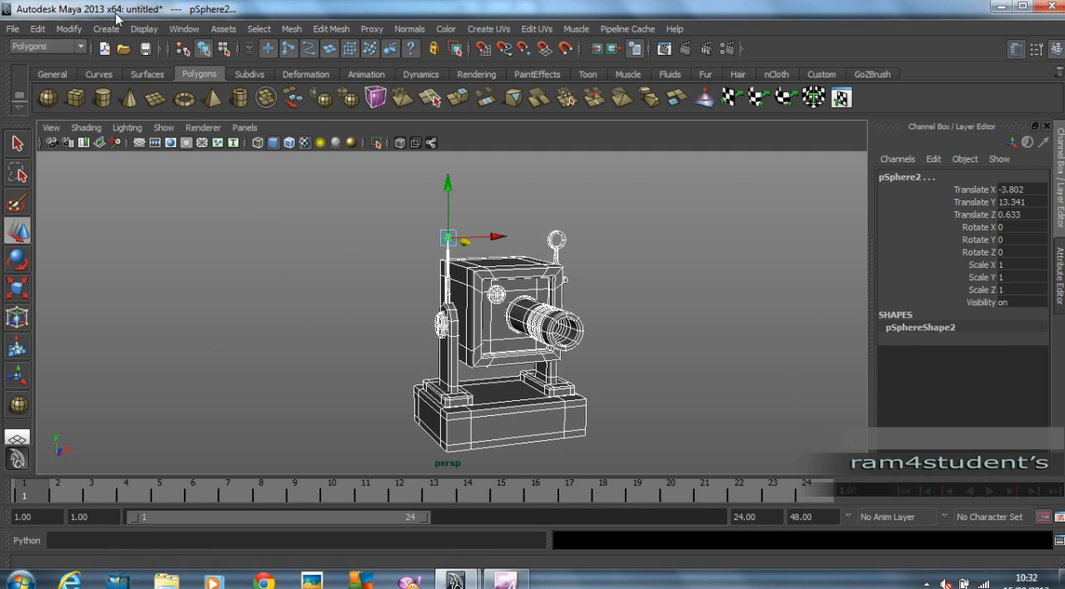
Freeze the transformations of all the selected robot parts and deselect them.
left_click(69, 29)
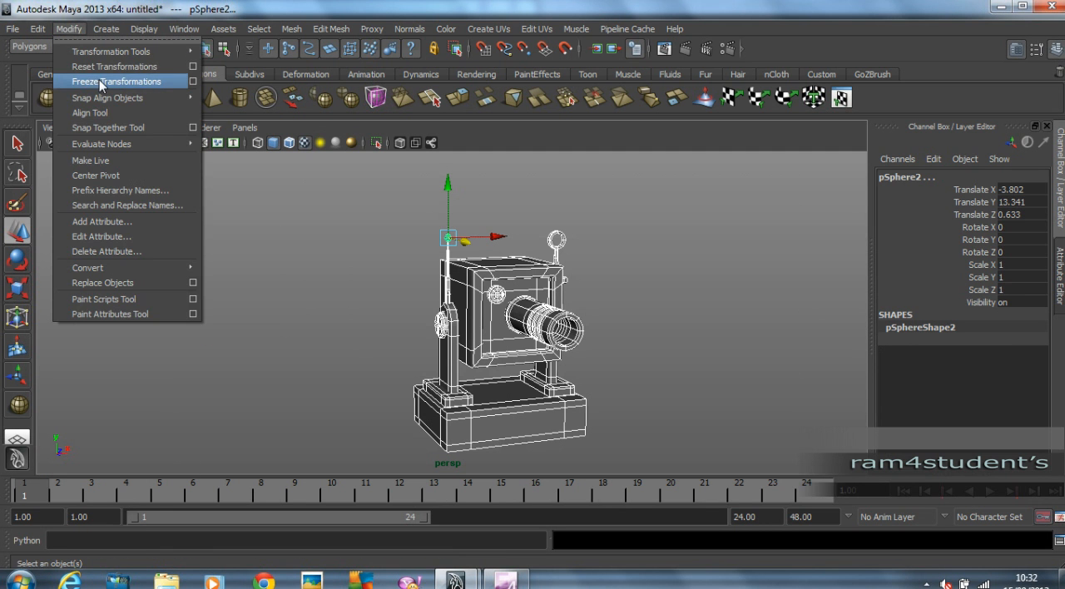
left_click(101, 83)
left_click(373, 254)
right_click_drag(373, 253, 482, 262, "alt")
middle_click_drag(482, 262, 430, 233, "alt")
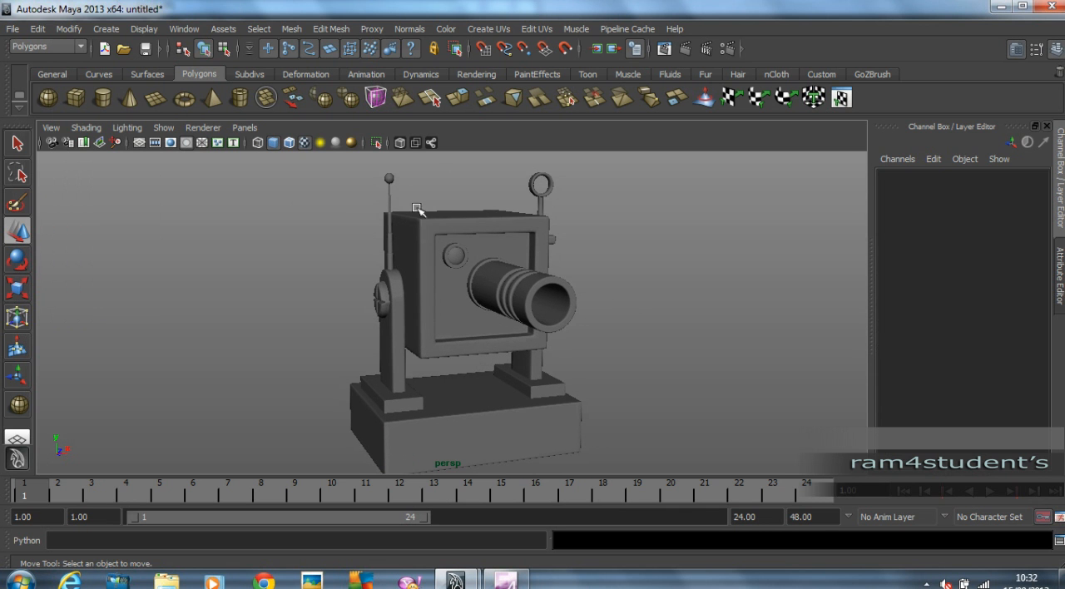
Combine all robot parts into one mesh, leaving out the antenna ring, the lens sphere and the antenna-tip ball.
left_click(390, 180)
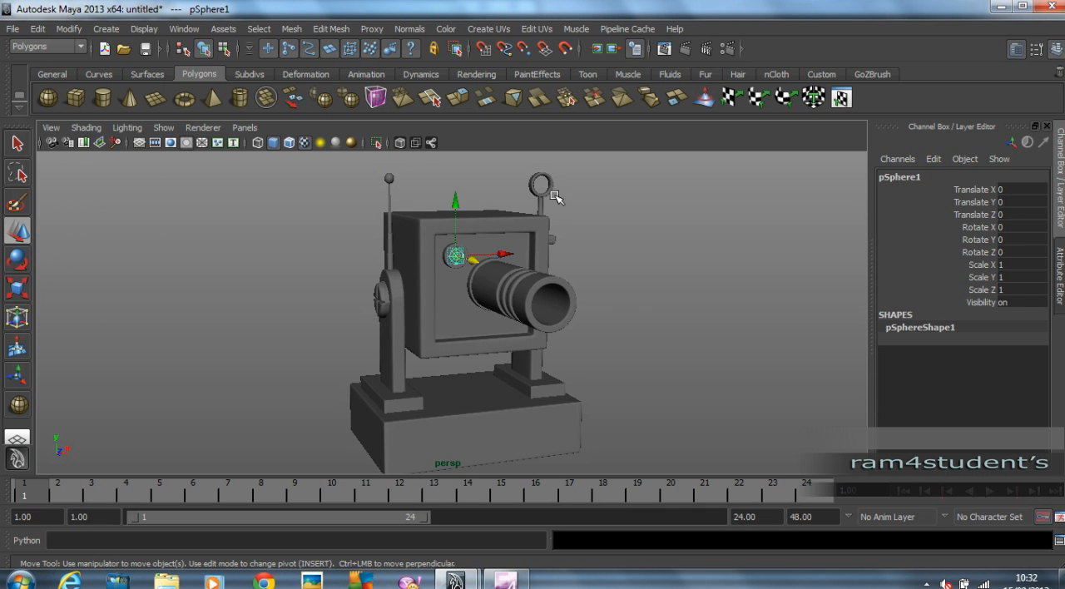
left_click(549, 192)
left_click(598, 332)
left_click_drag(658, 320, 635, 311, "alt")
left_click_drag(330, 162, 749, 541)
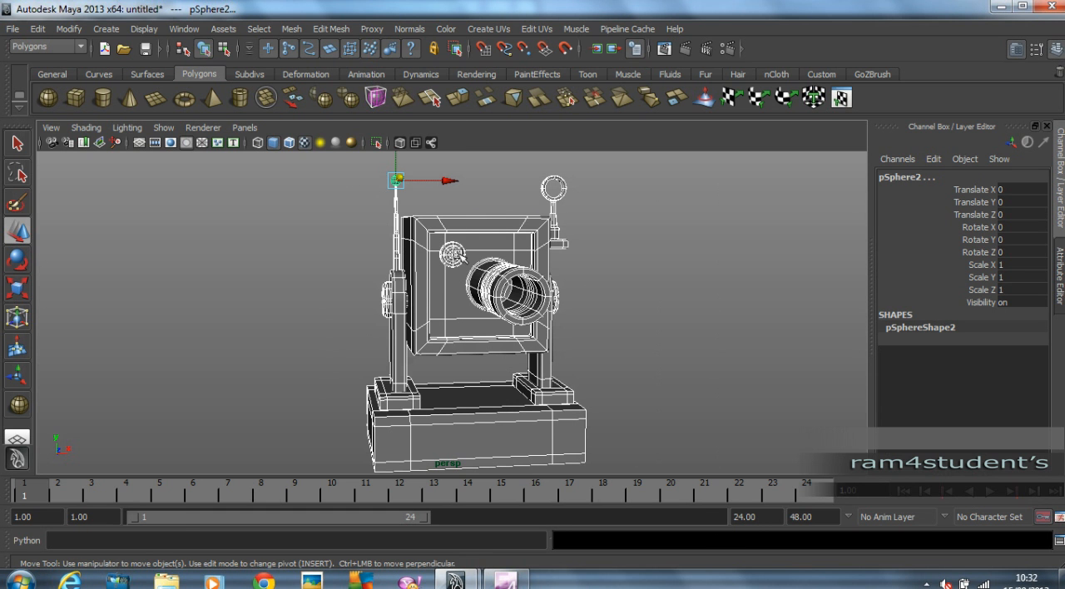
left_click(559, 186, "shift")
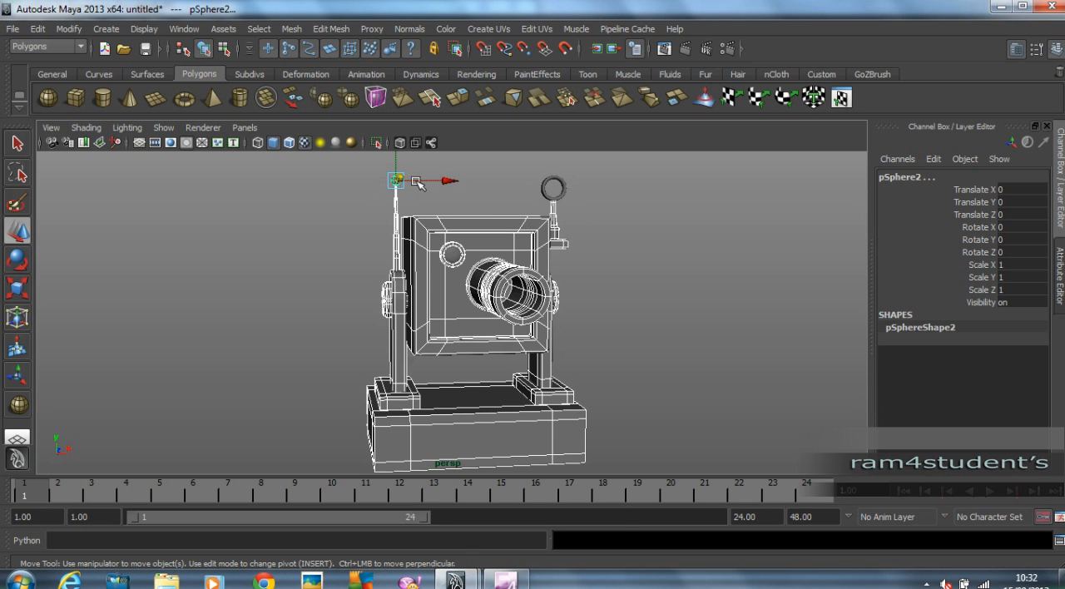
left_click(414, 180, "shift")
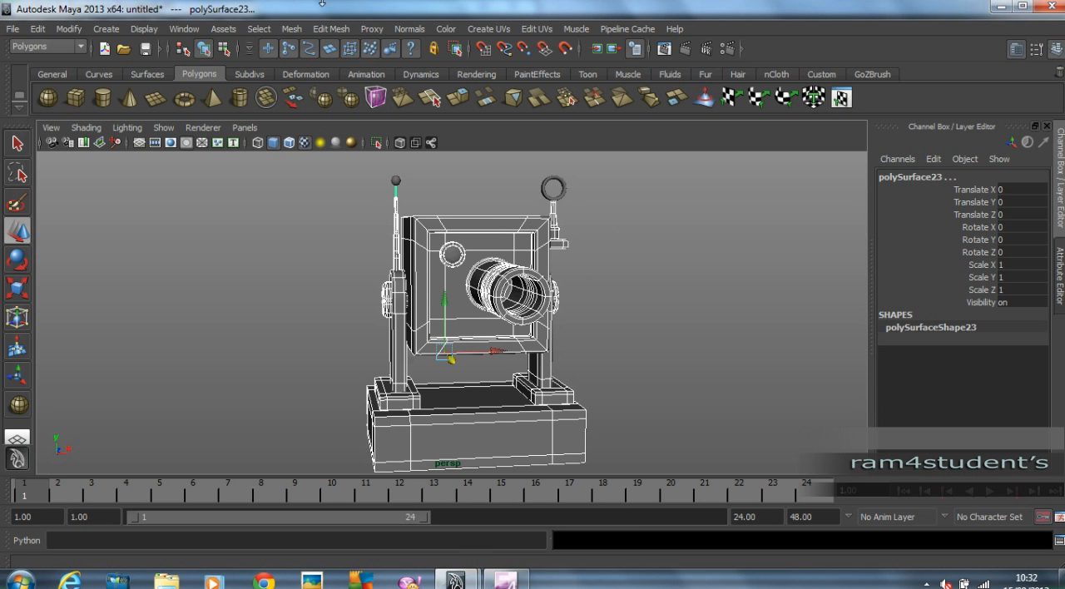
left_click(293, 28)
left_click(306, 51)
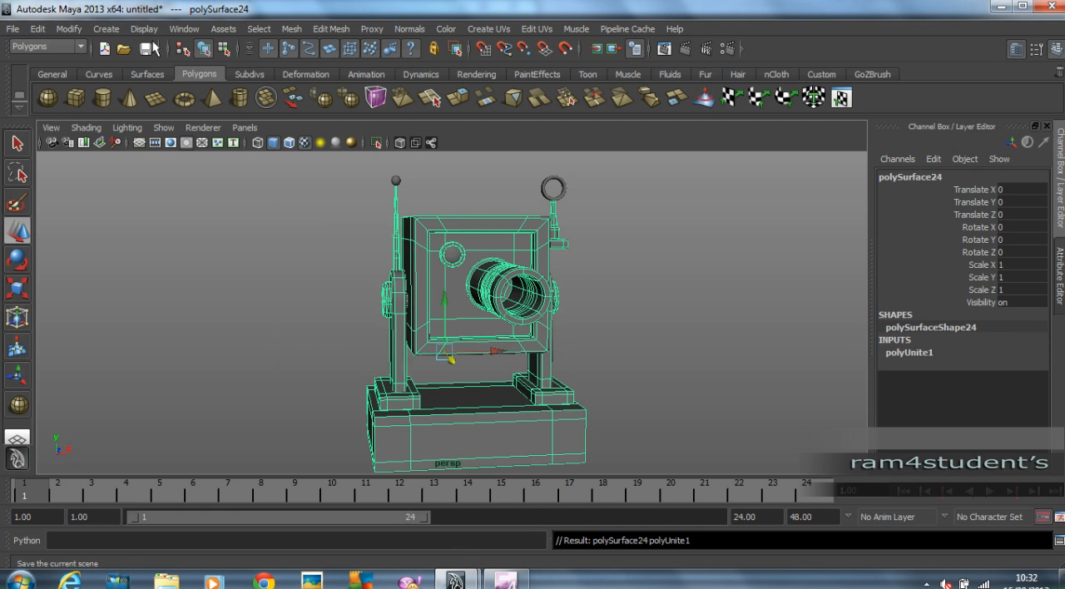
Delete the combined mesh's construction history and deselect it.
left_click(38, 28)
left_click(238, 197)
left_click(741, 355)
left_click_drag(740, 355, 669, 322, "alt")
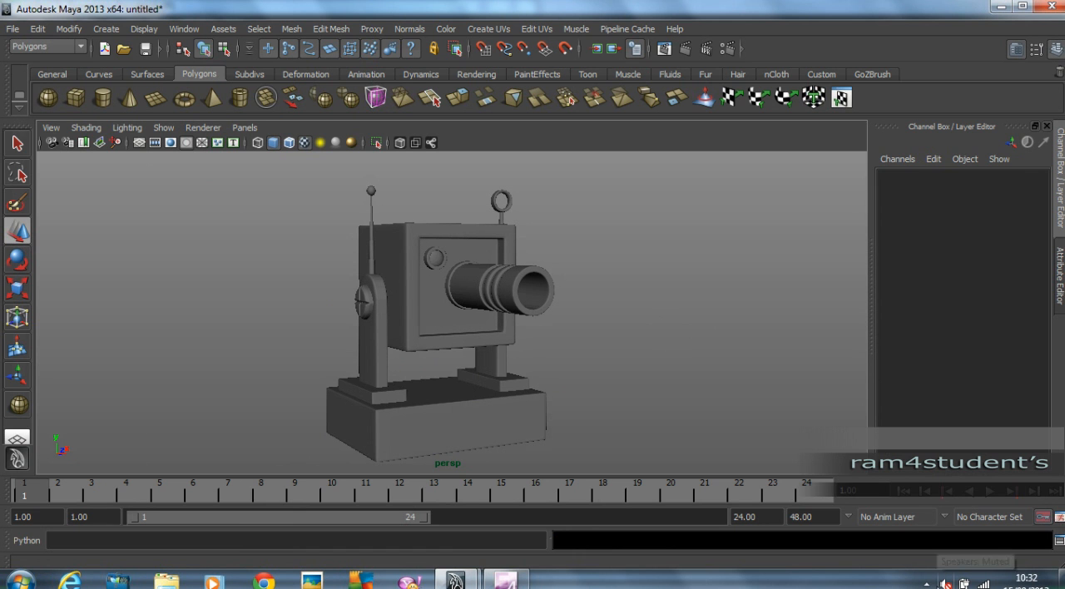
left_click(927, 583)
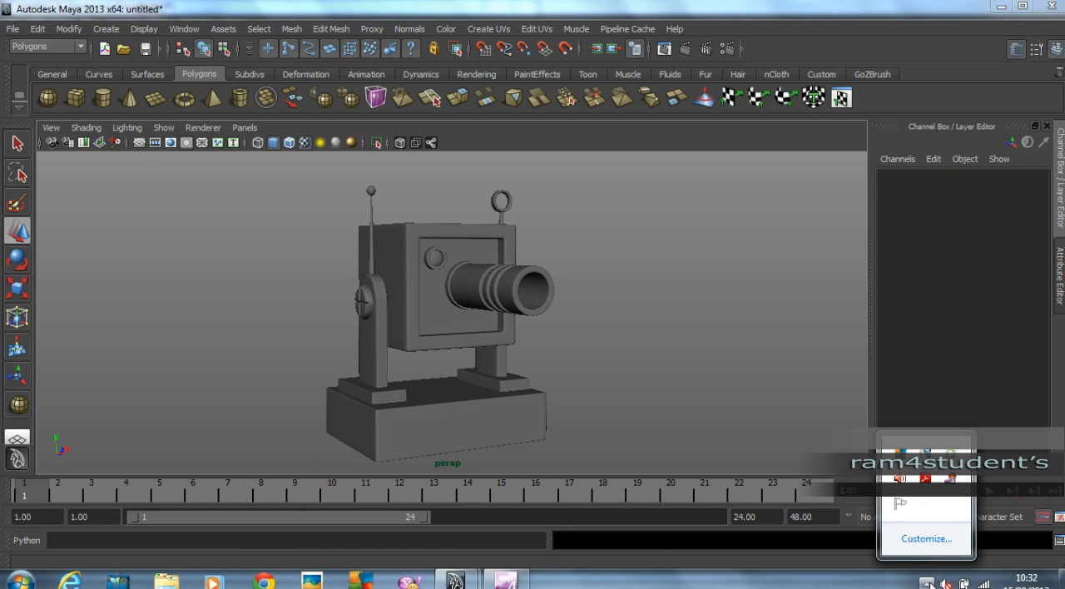
left_click(640, 4)
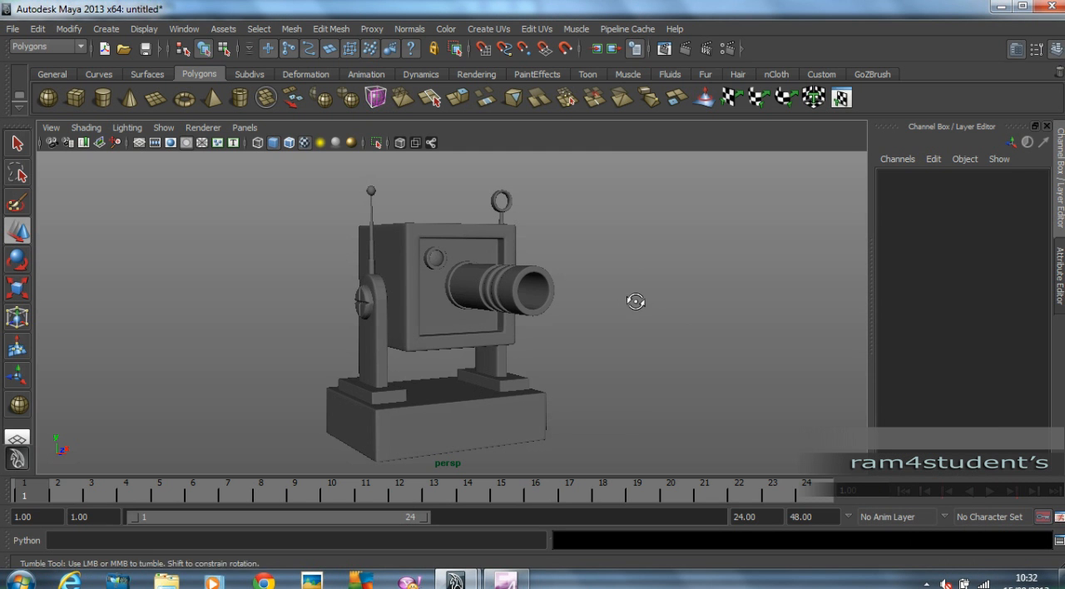
Assign a new mental ray mia_material_x material to the combined robot mesh.
left_click_drag(635, 301, 647, 301, "alt")
left_click(475, 312)
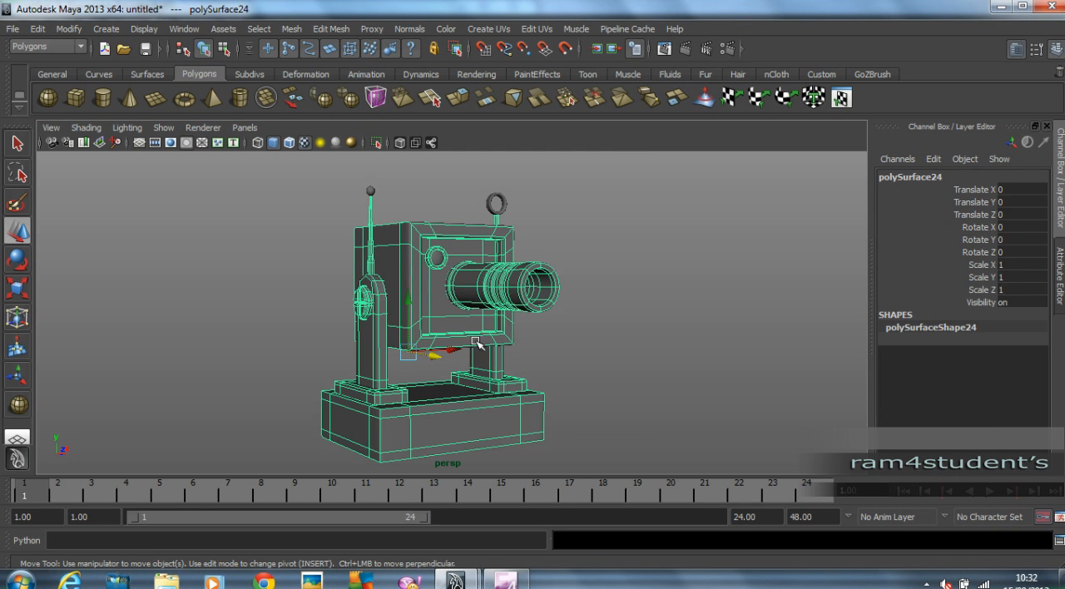
right_click_drag(495, 311, 504, 547)
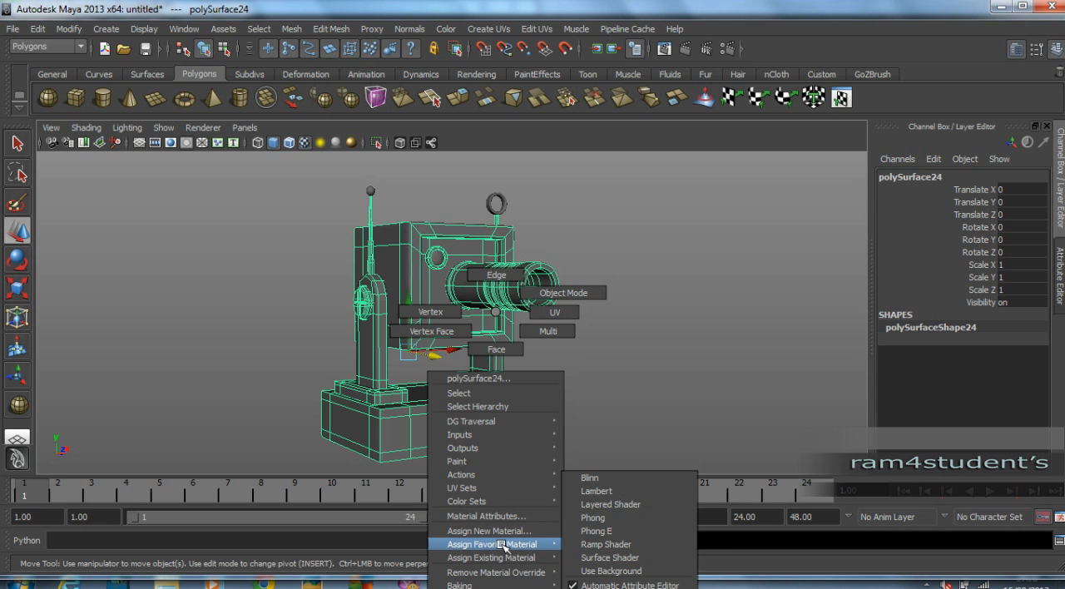
right_click_drag(507, 539, 526, 533)
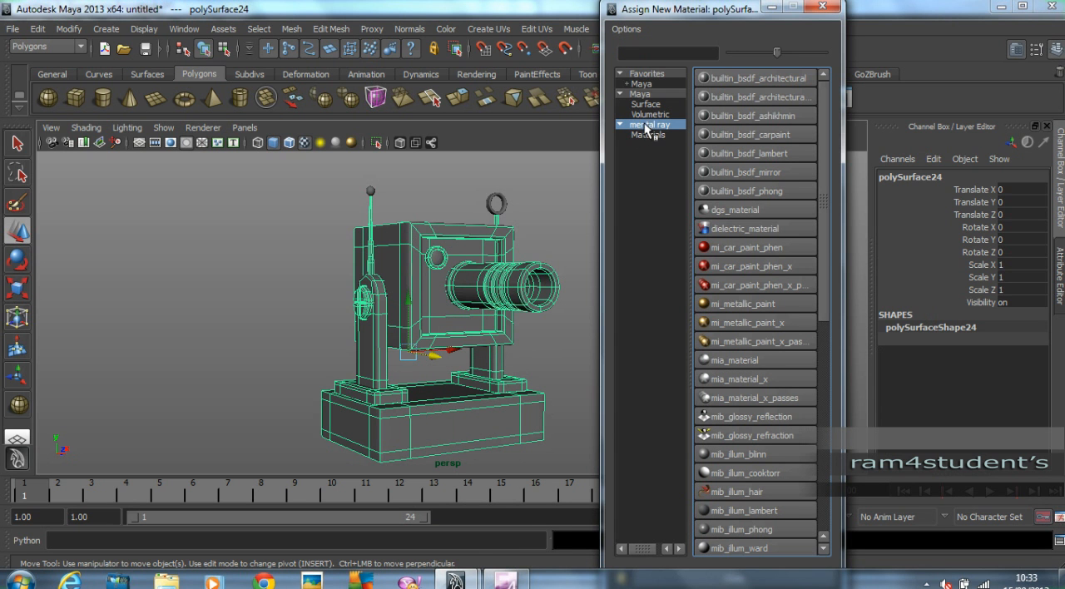
left_click(727, 377)
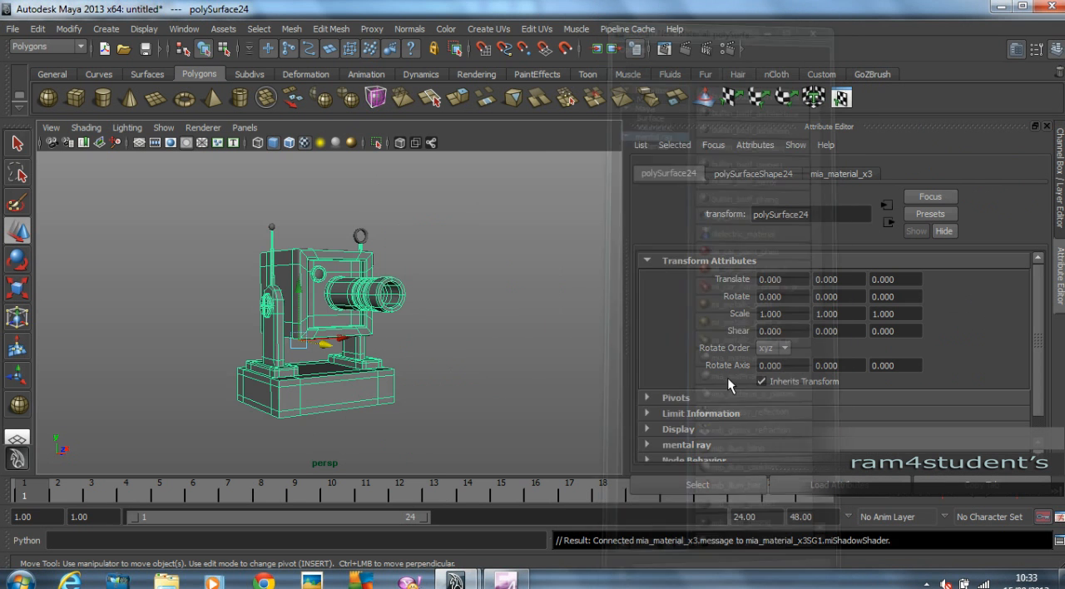
Replace the combined robot mesh's mia_material_x settings with the SatinedMetal preset.
left_click(838, 175)
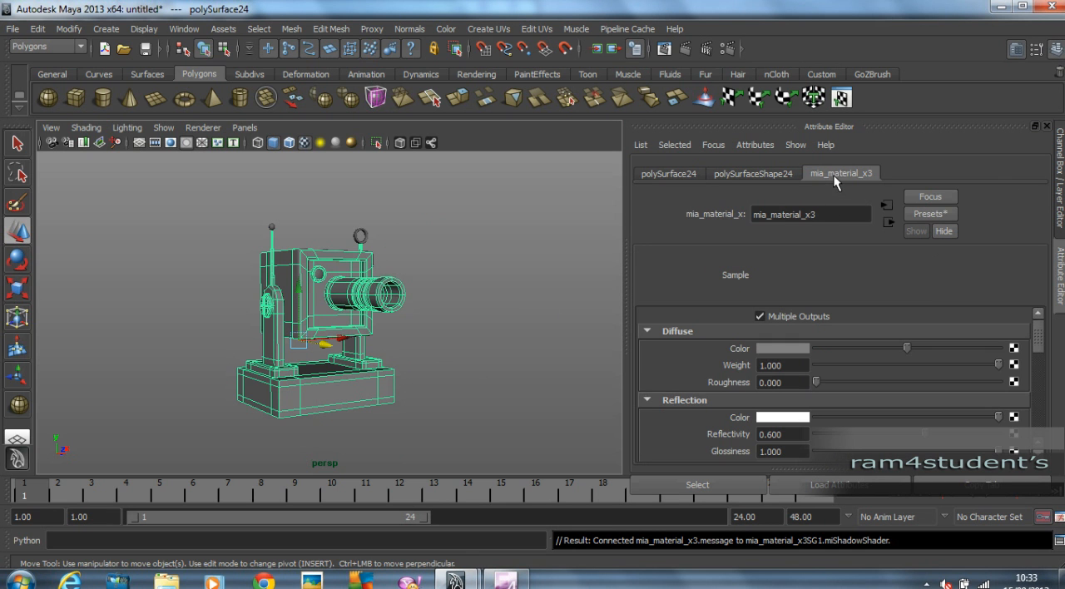
left_click(918, 213)
mouse_move(938, 463)
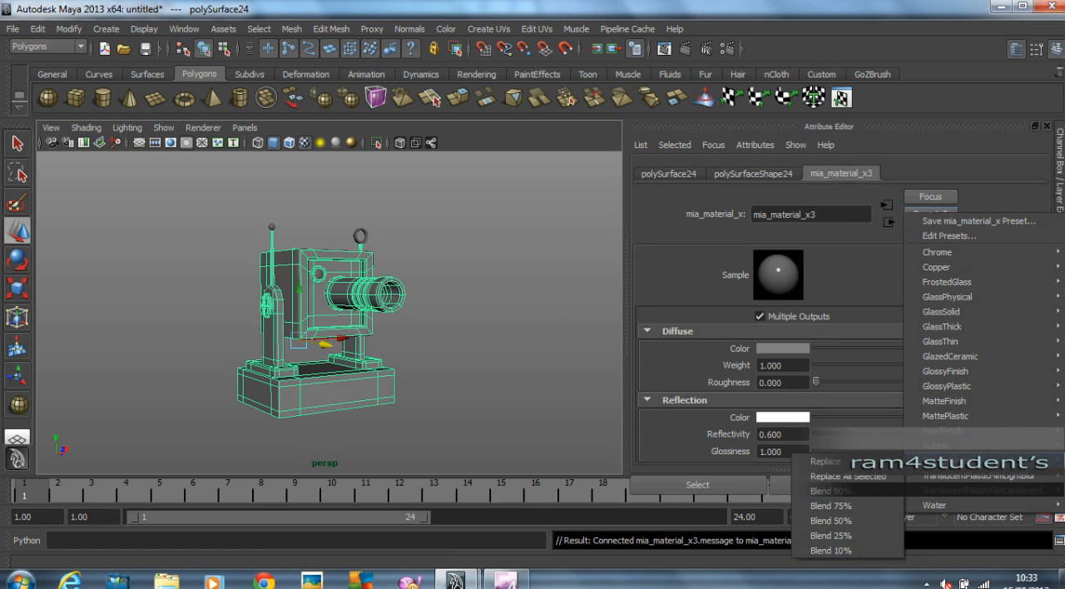
left_click(823, 462)
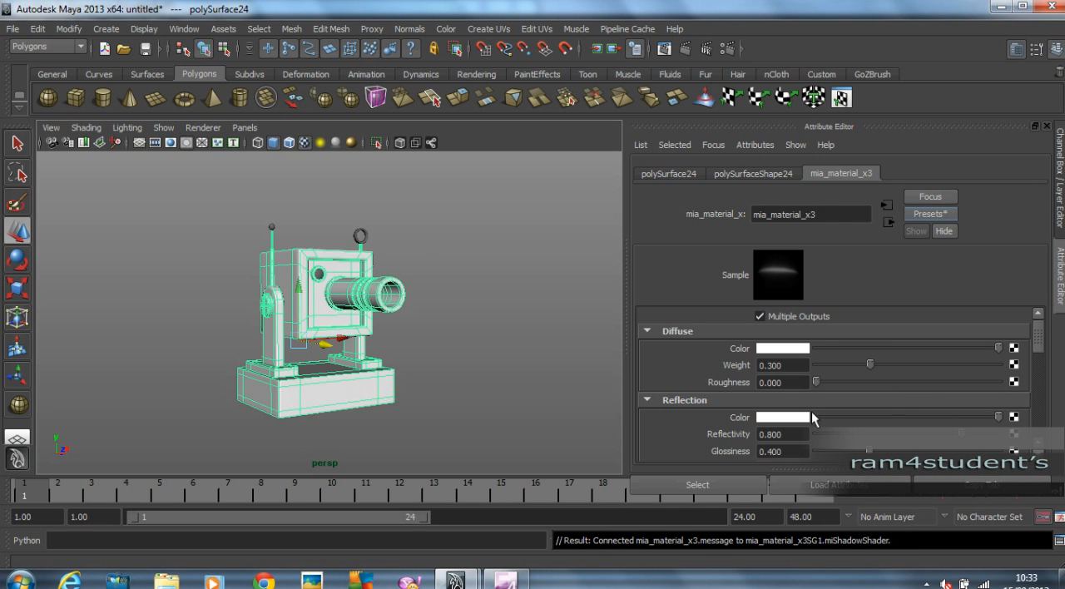
scroll(420, 326, "up", 3)
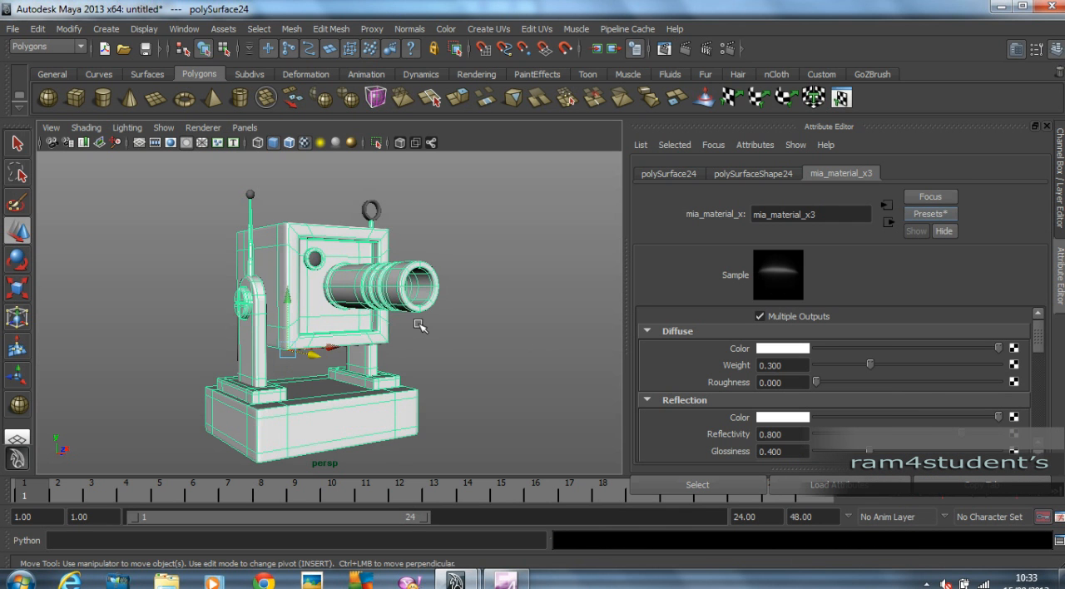
Blend 10% of the GlassThin preset into the robot mesh's material and deselect the mesh.
left_click(930, 214)
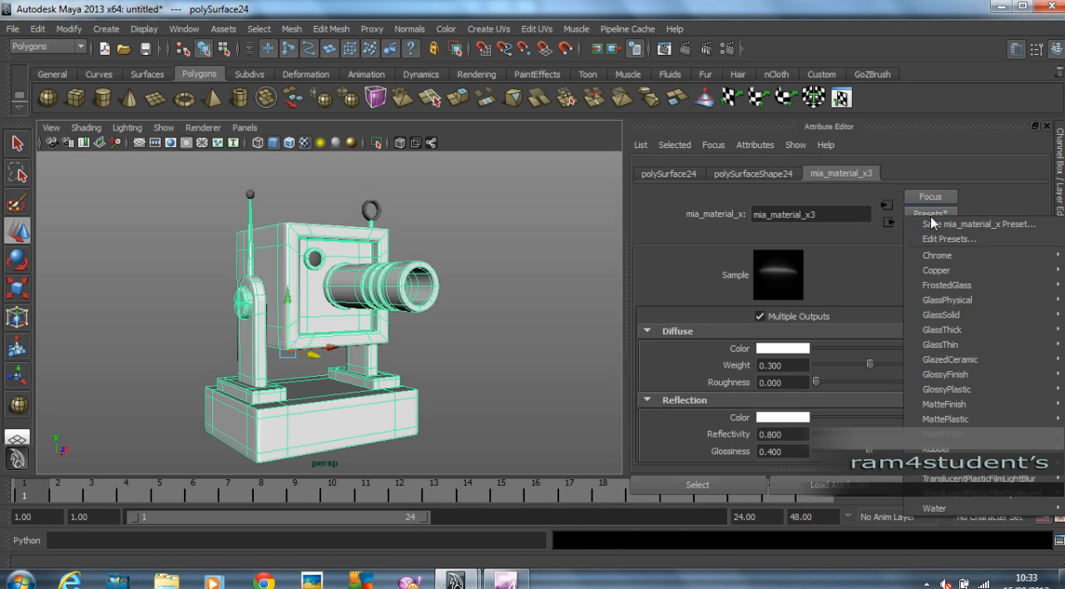
mouse_move(942, 436)
mouse_move(945, 344)
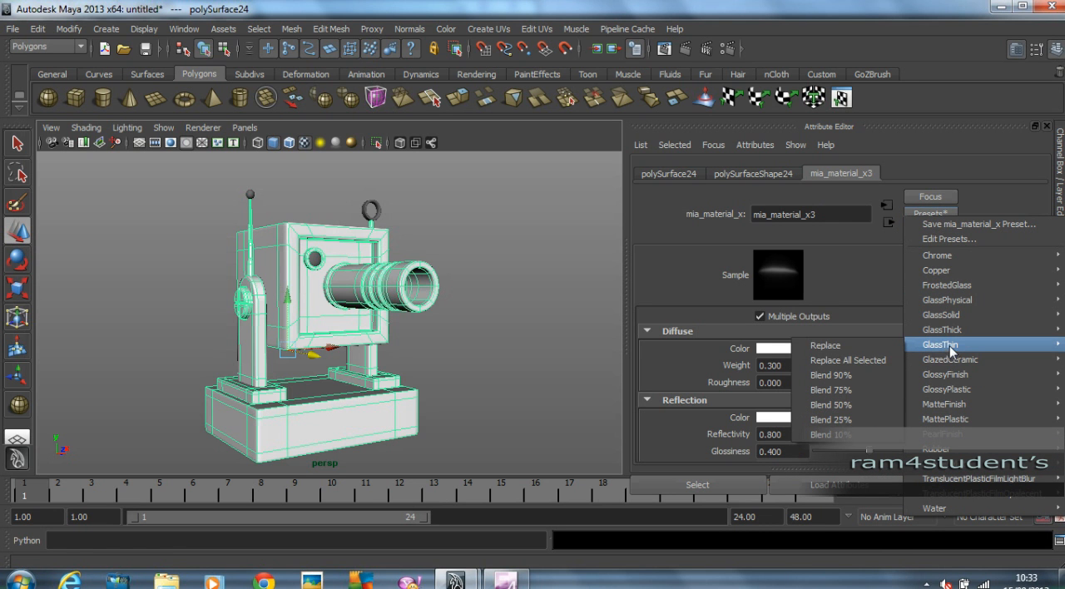
left_click(840, 435)
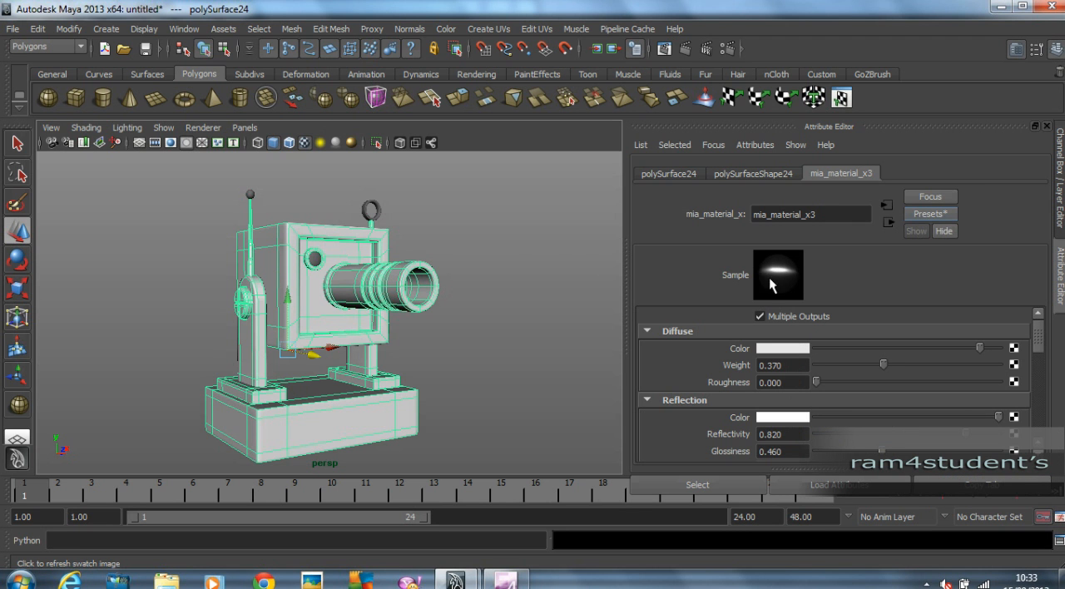
left_click(516, 254)
Assign a new mental ray mia_material_x material to the antenna-tip ball and the antenna ring together.
left_click(250, 195)
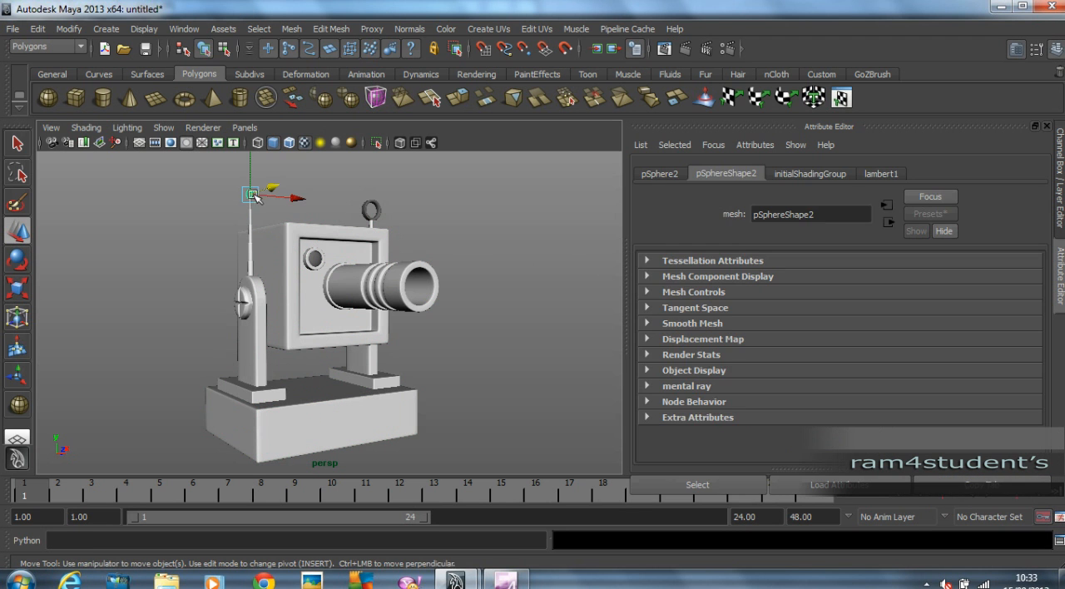
left_click(379, 207)
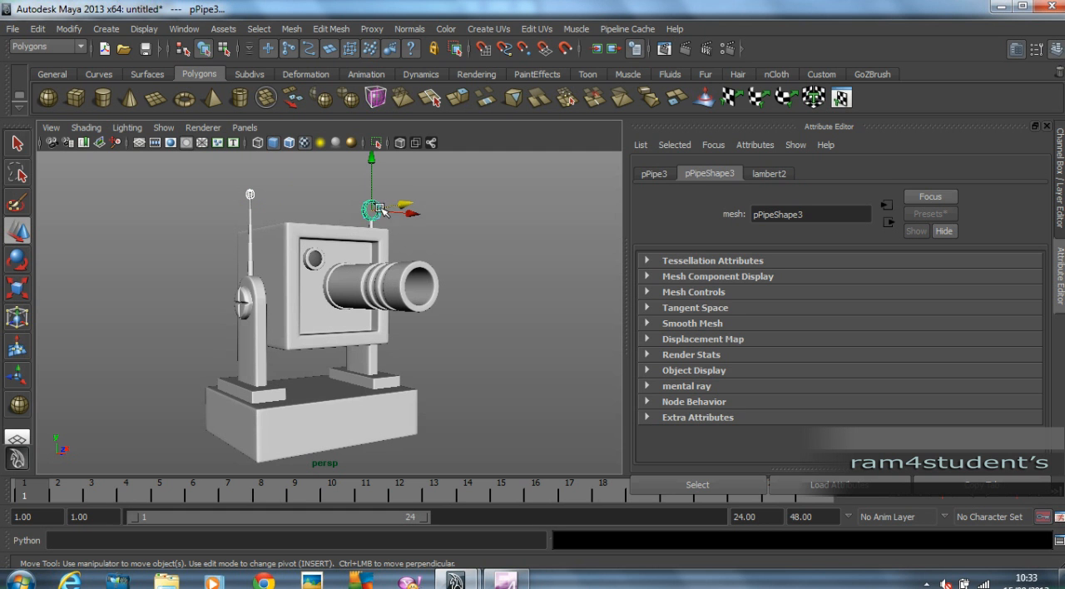
right_click_drag(372, 208, 399, 426)
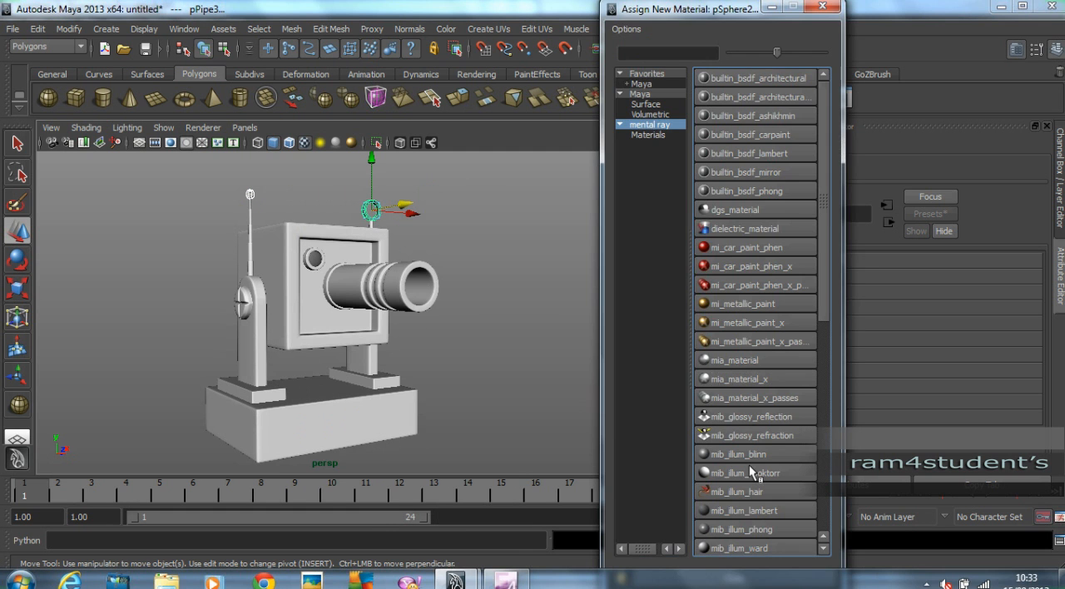
left_click(756, 379)
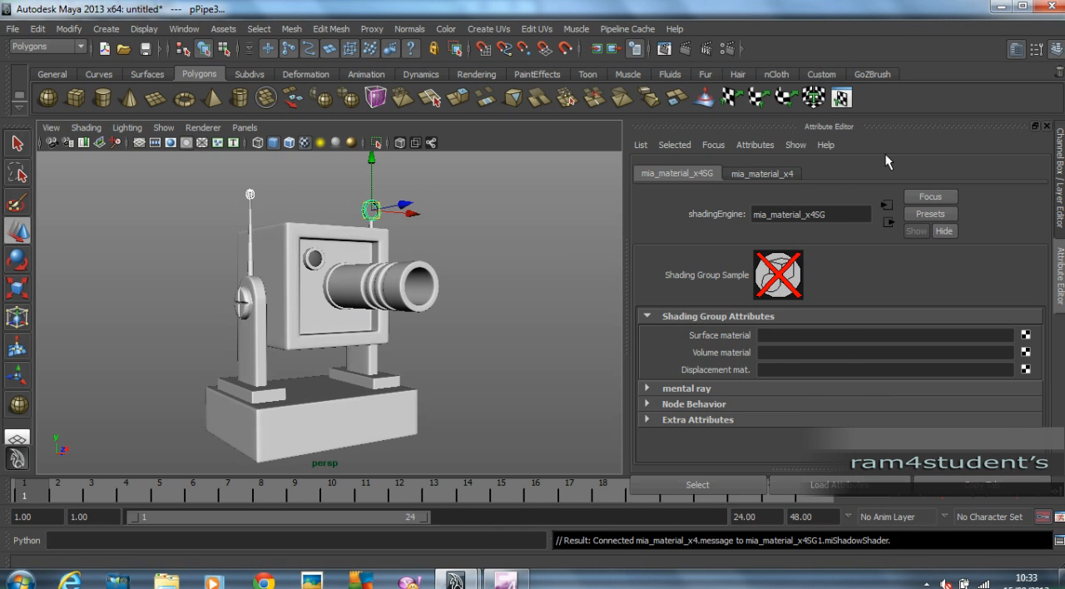
Replace the ball and ring material's settings with the Rubber preset and deselect both parts.
left_click(929, 214)
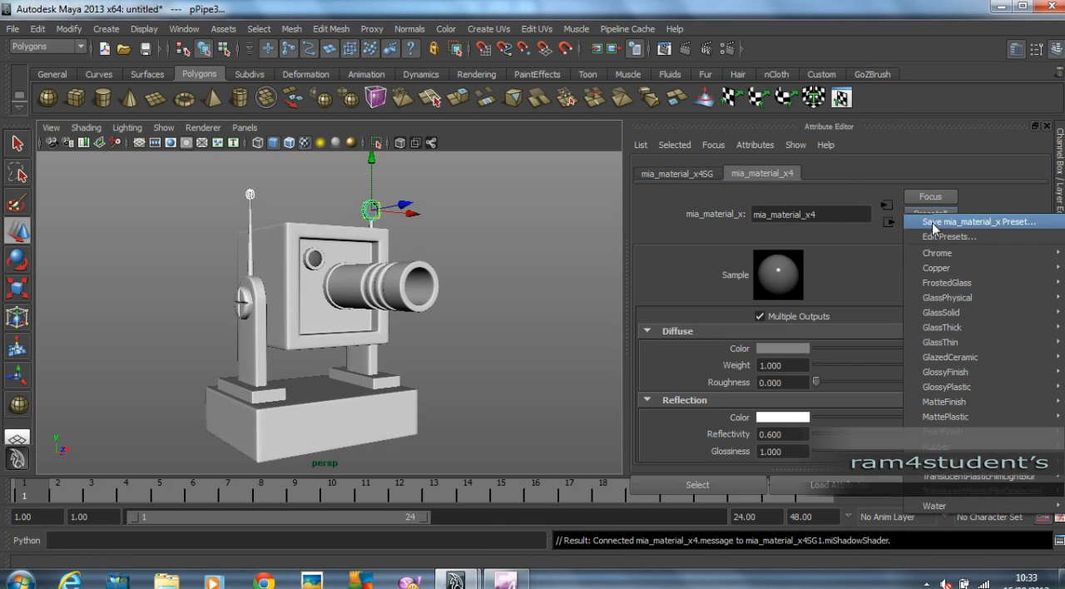
mouse_move(949, 449)
left_click(826, 447)
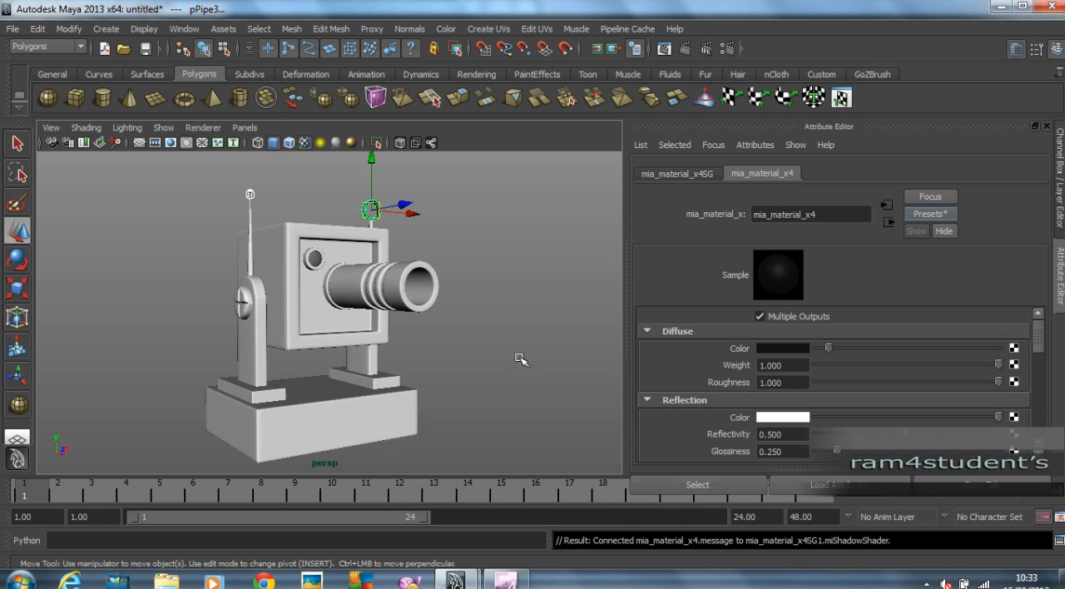
left_click(486, 280)
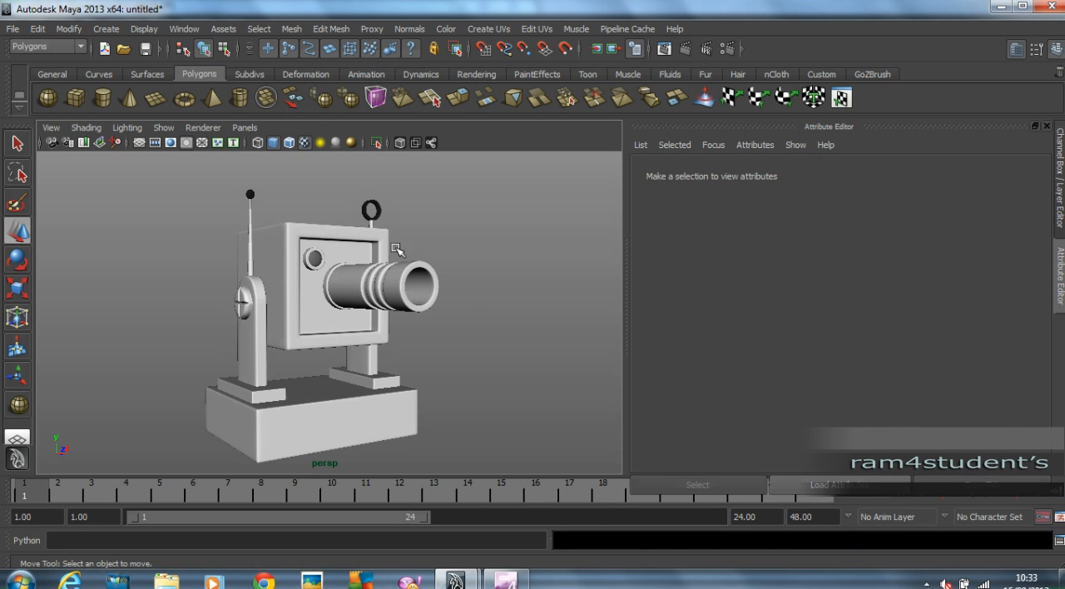
Assign a new Phong material to the small lens sphere on the robot's face and color it red.
left_click(316, 260)
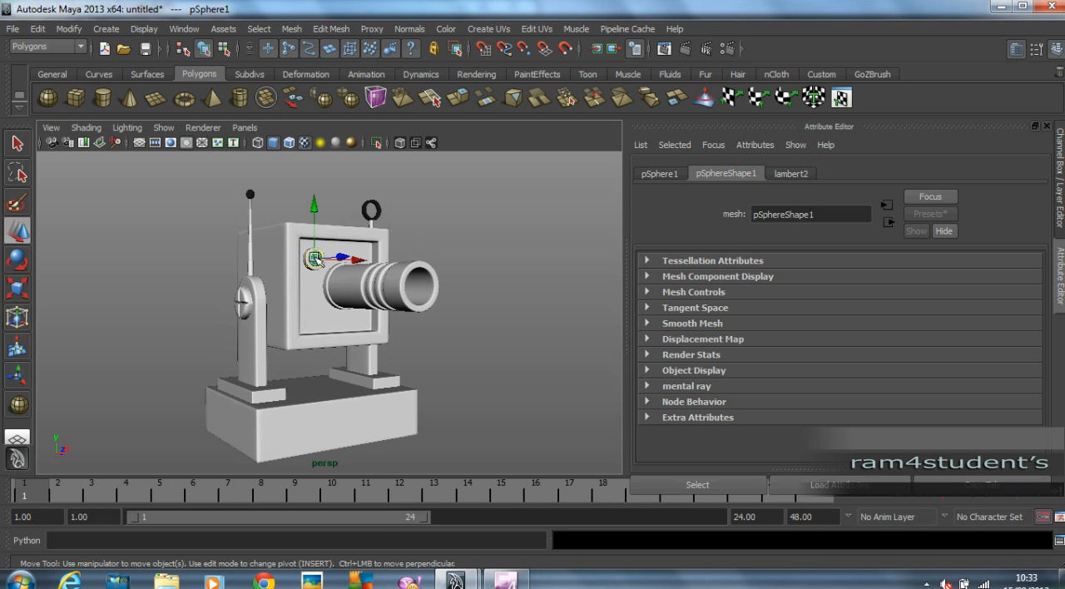
right_click_drag(316, 260, 427, 520)
scroll(811, 405, "up", 5)
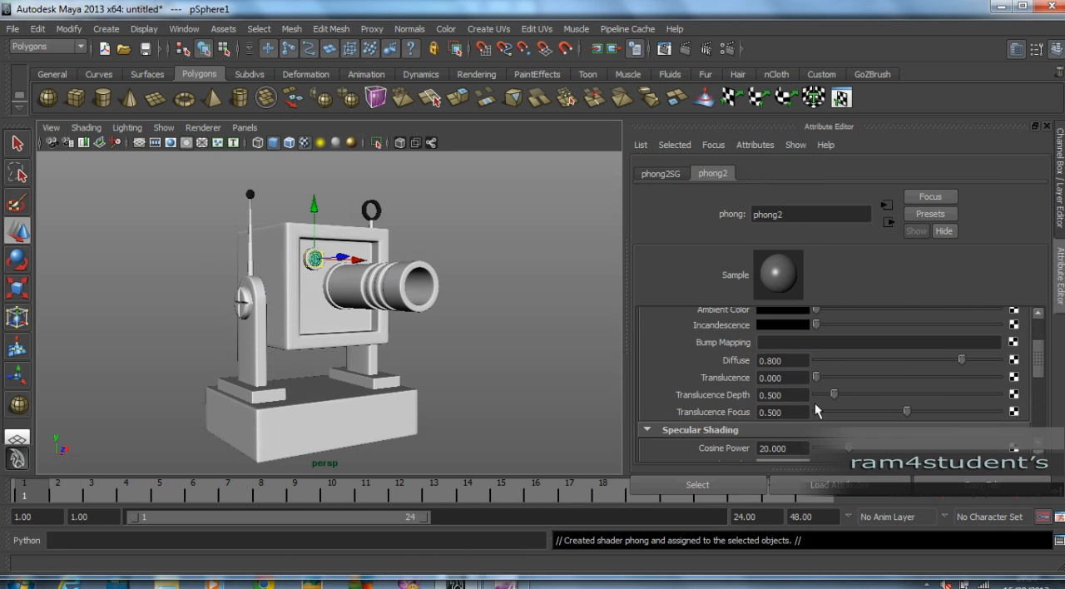
left_click(773, 353)
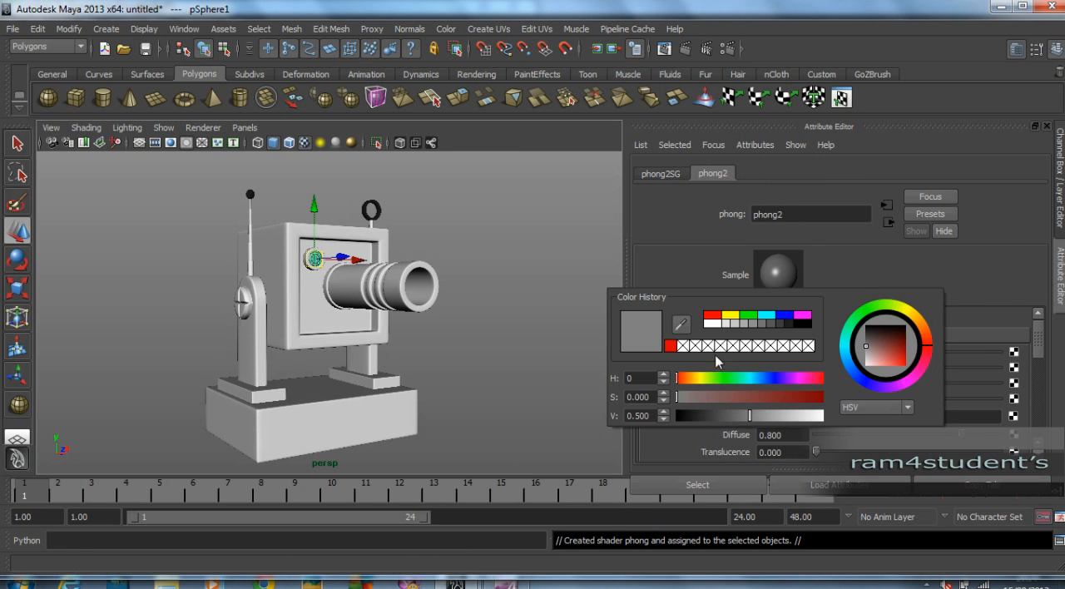
left_click(670, 346)
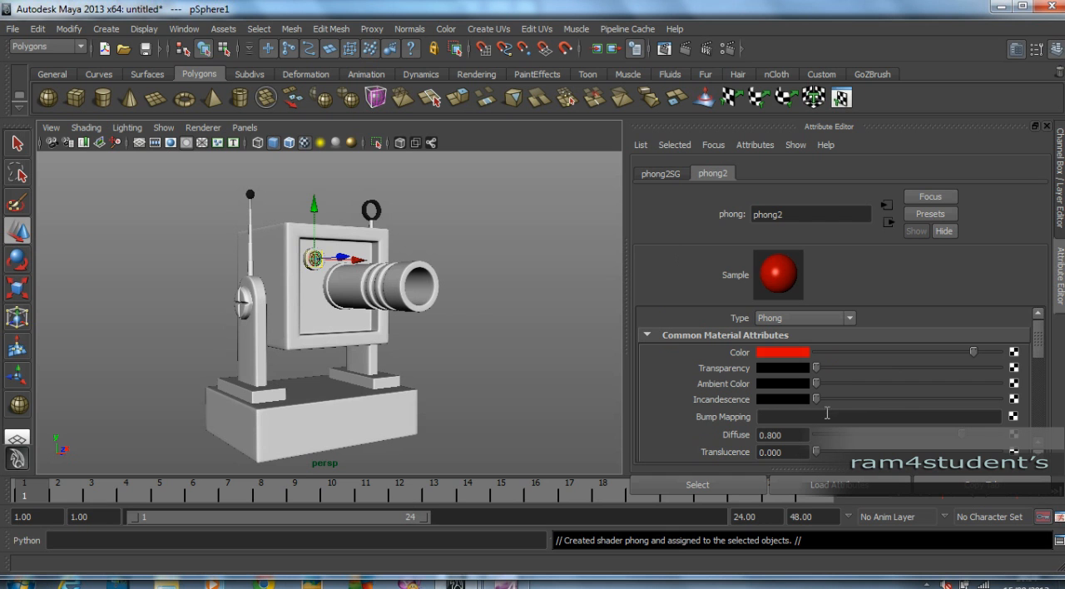
Make the red Phong material slightly transparent and set its Glow Intensity to 0.200.
left_click_drag(816, 368, 837, 371)
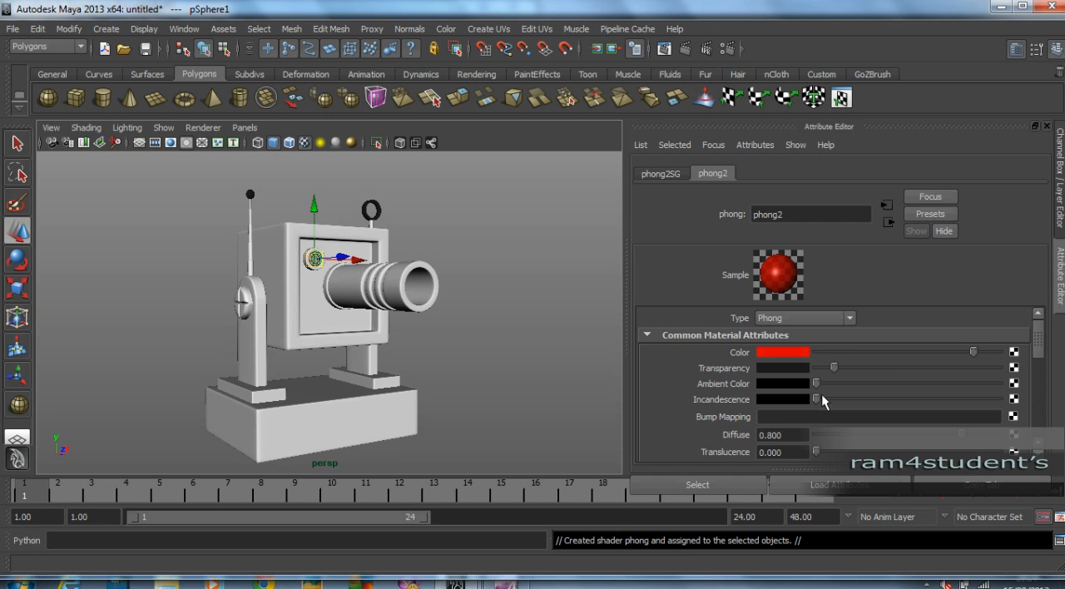
scroll(921, 421, "down", 5)
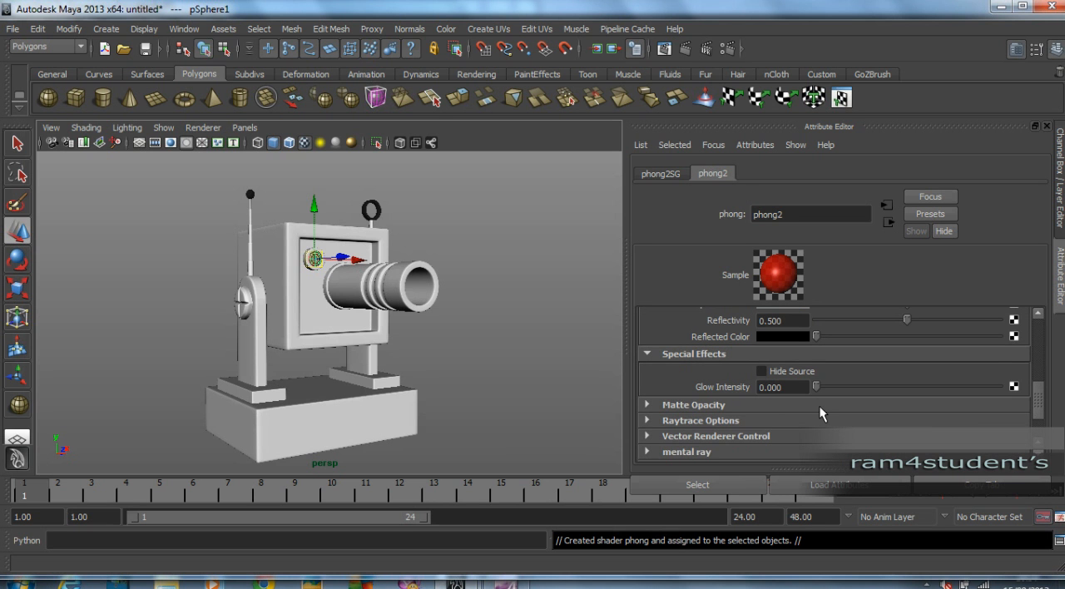
left_click_drag(816, 389, 847, 389)
left_click(777, 388)
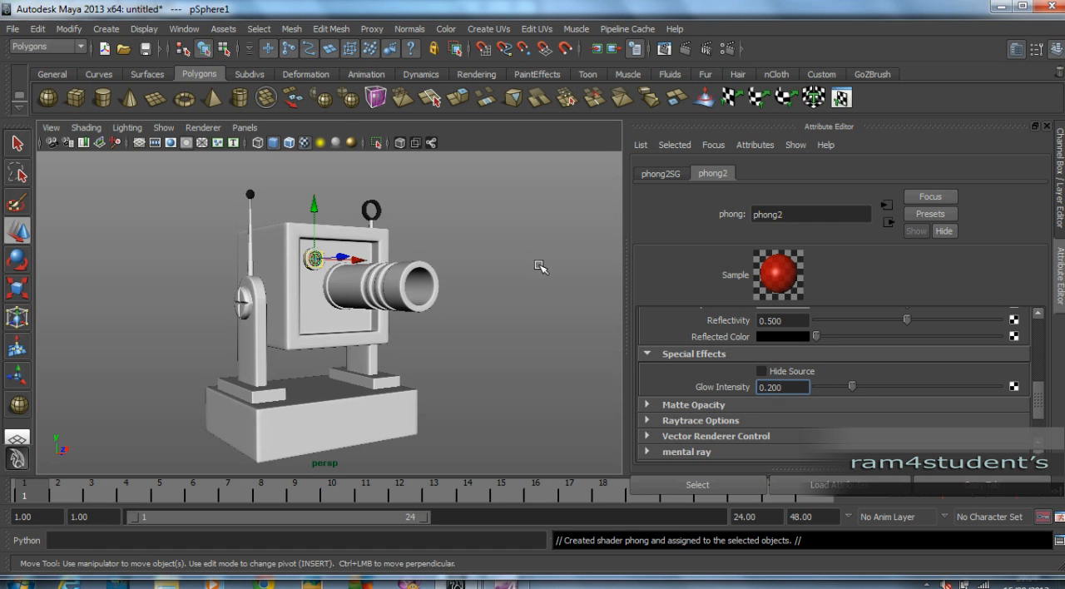
Change the perspective camera's environment background color to a very dark, slightly reddish gray.
right_click_drag(469, 309, 517, 307, "alt")
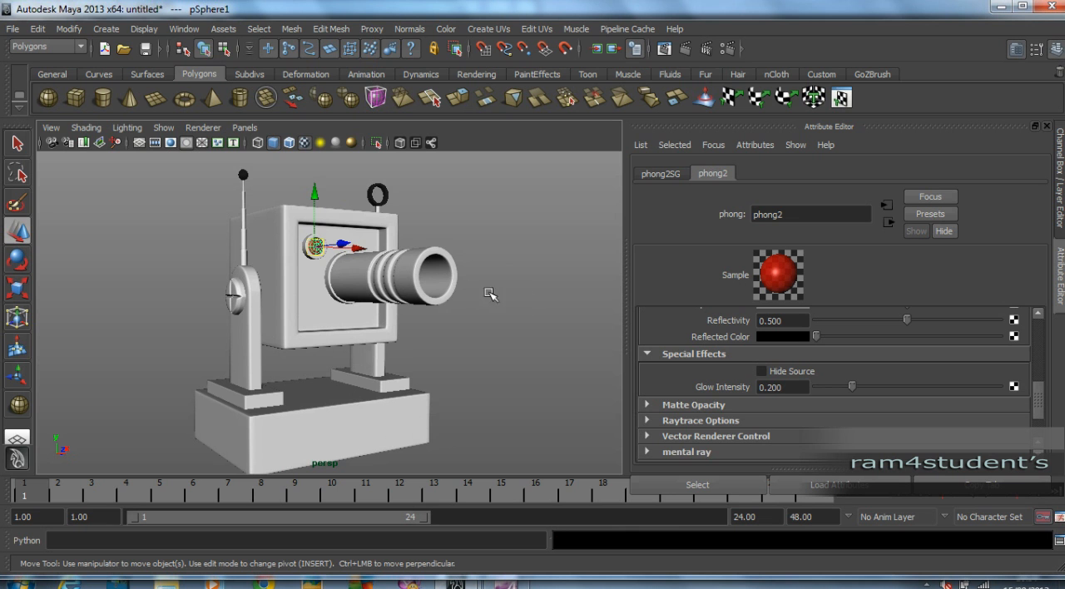
left_click(51, 127)
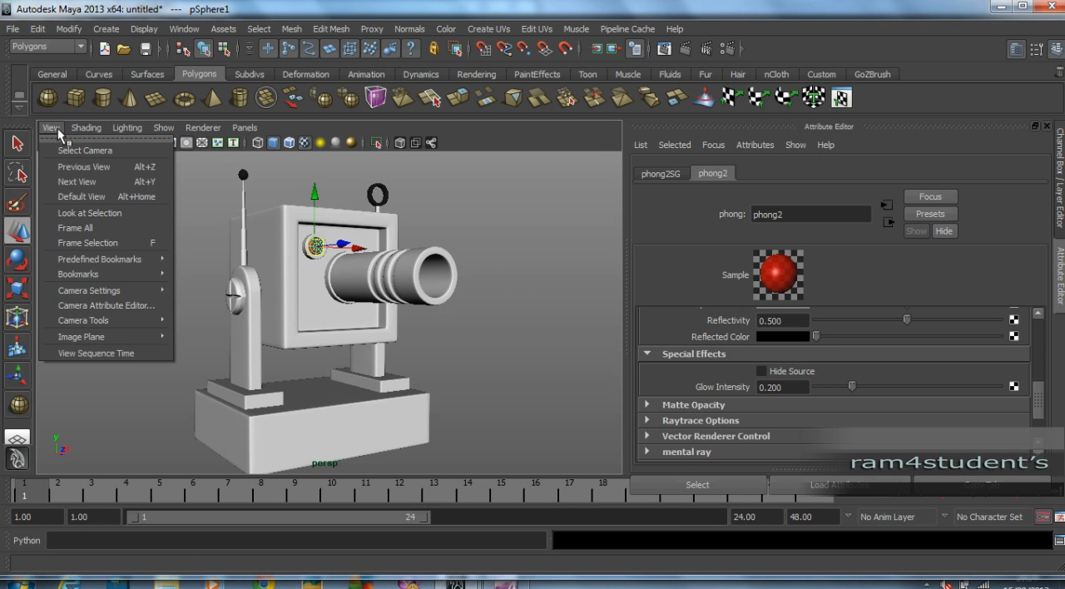
left_click(107, 305)
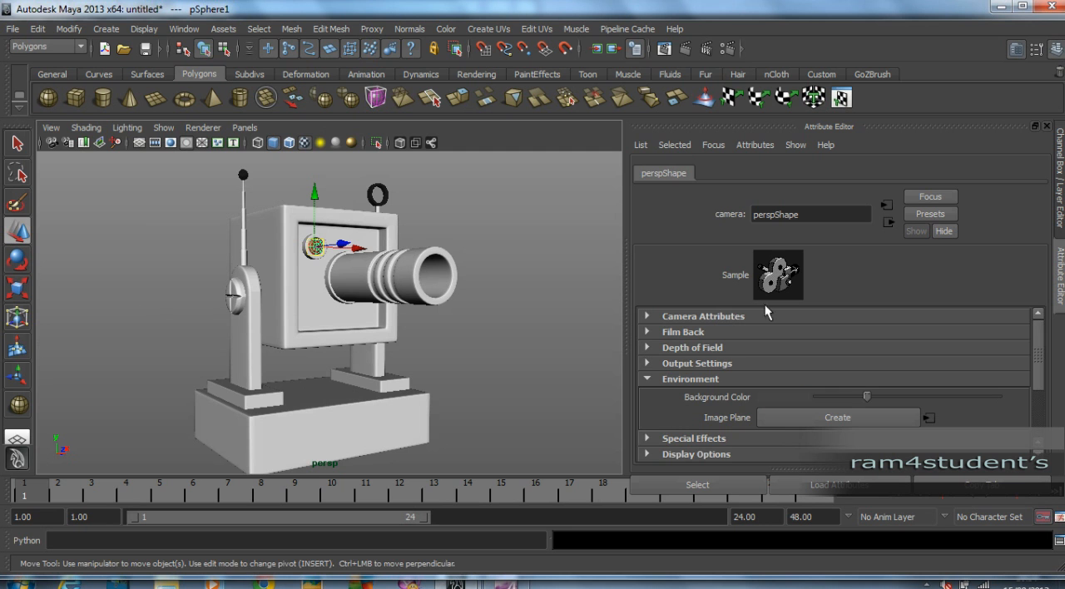
left_click(792, 397)
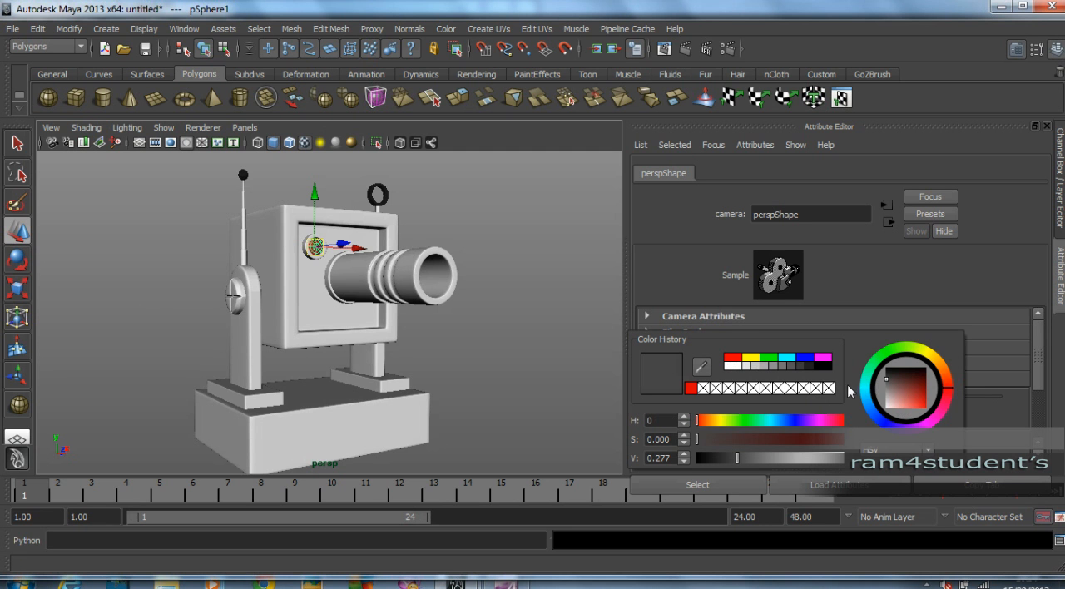
left_click_drag(885, 379, 890, 381)
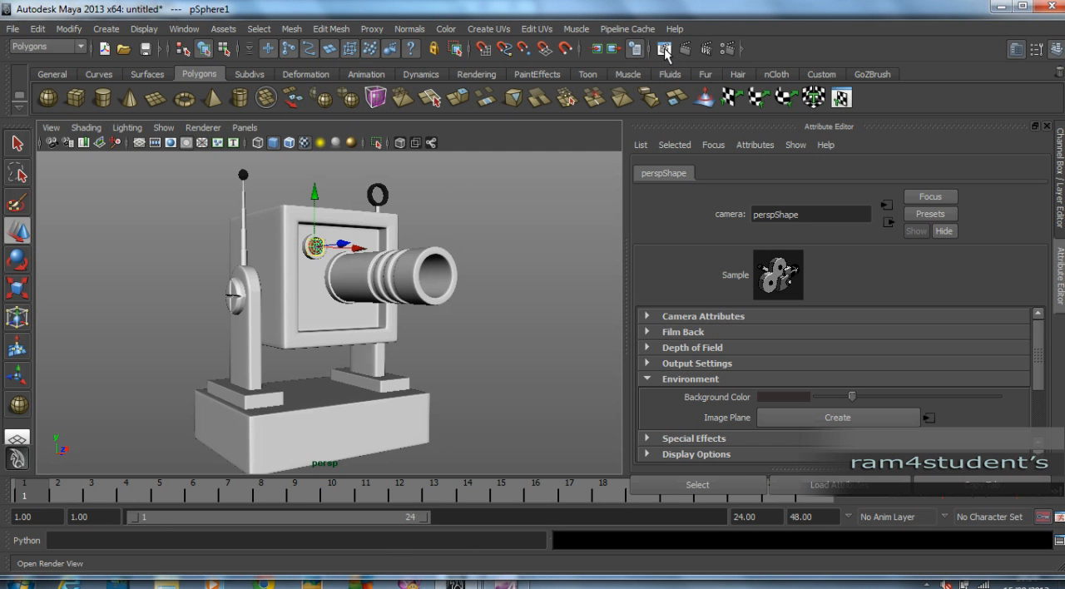
Review the mental ray render settings for anti-aliasing sample levels and Final Gathering, keeping Final Gathering enabled.
left_click(728, 49)
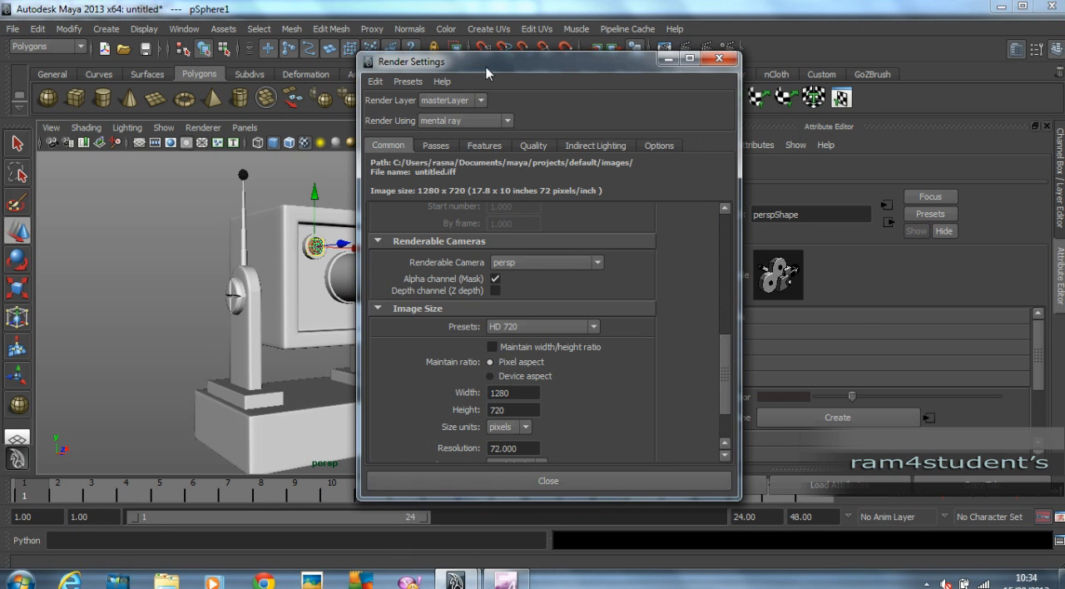
left_click_drag(506, 63, 615, 64)
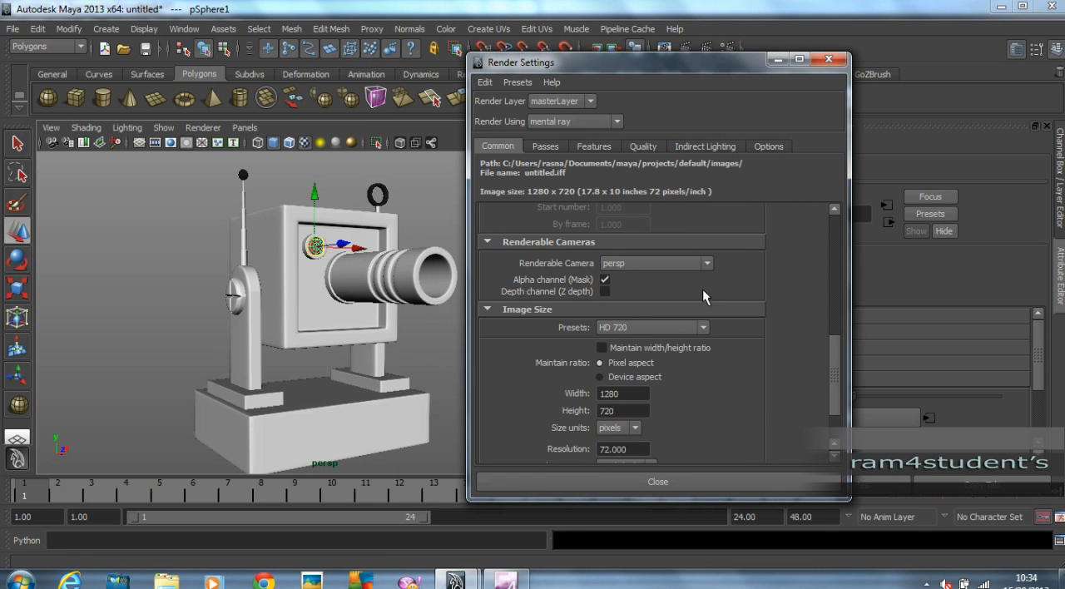
scroll(732, 332, "up", 3)
left_click(646, 146)
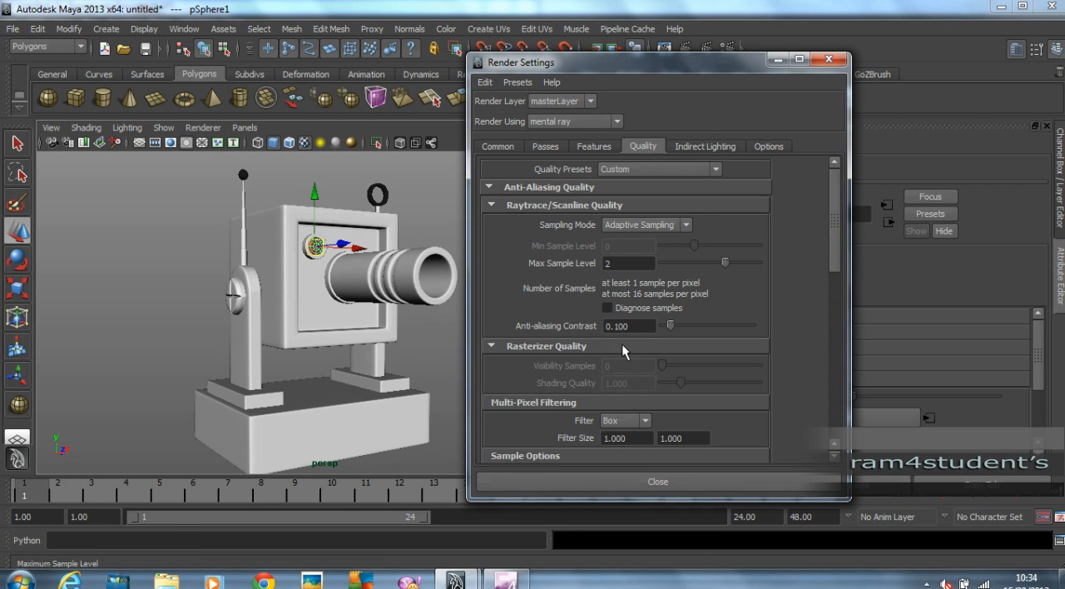
mouse_move(725, 263)
left_mouse_down()
mouse_move(699, 266)
mouse_move(722, 266)
left_mouse_up()
left_click(706, 149)
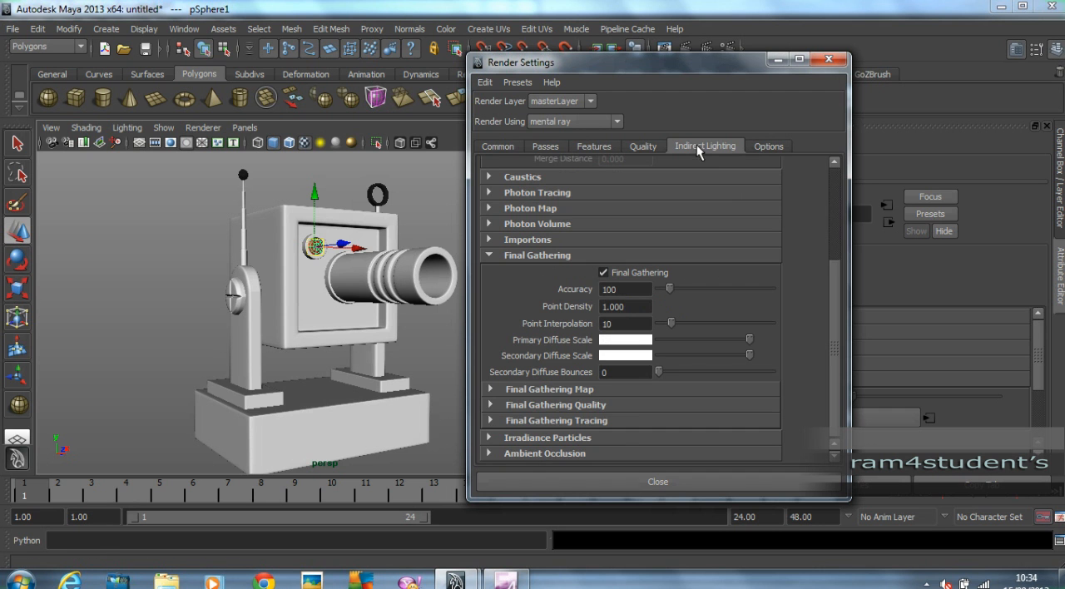
left_click(603, 273)
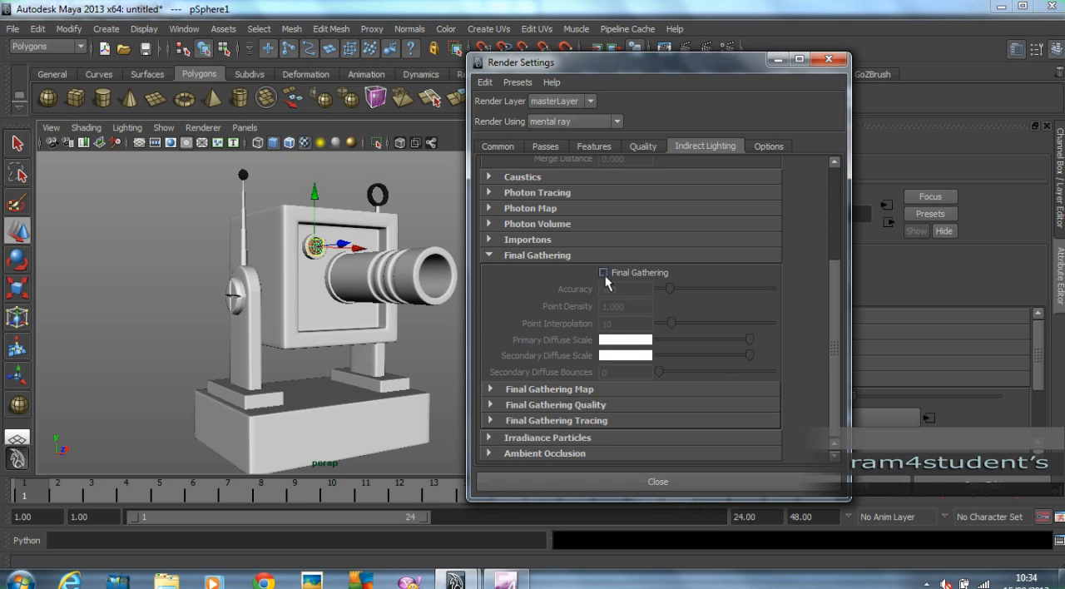
left_click(603, 273)
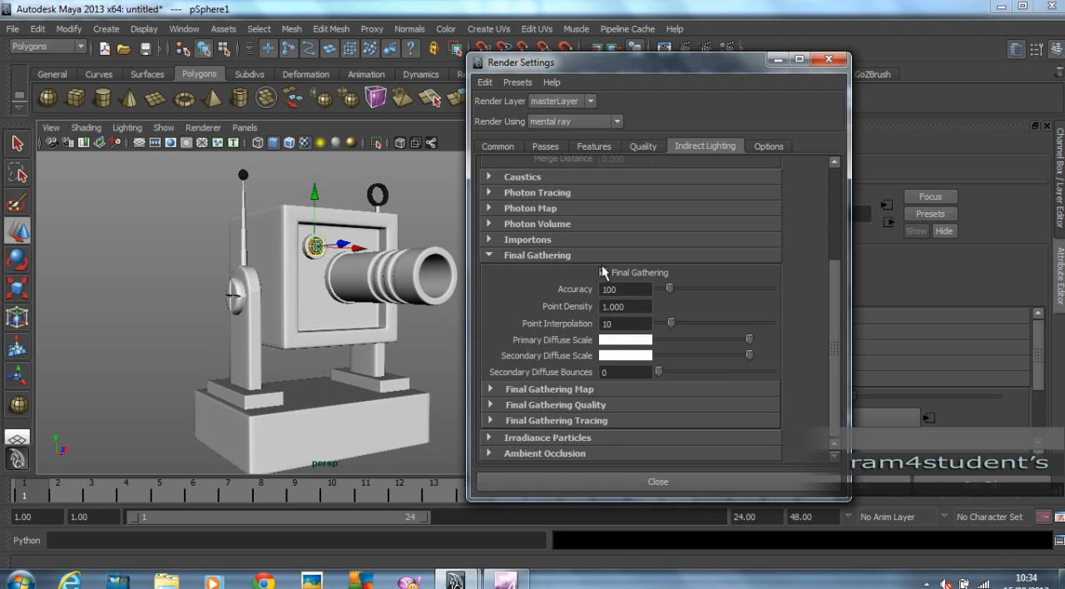
Choose the HD 720 image size preset in the common render settings and close the settings window.
left_click(498, 147)
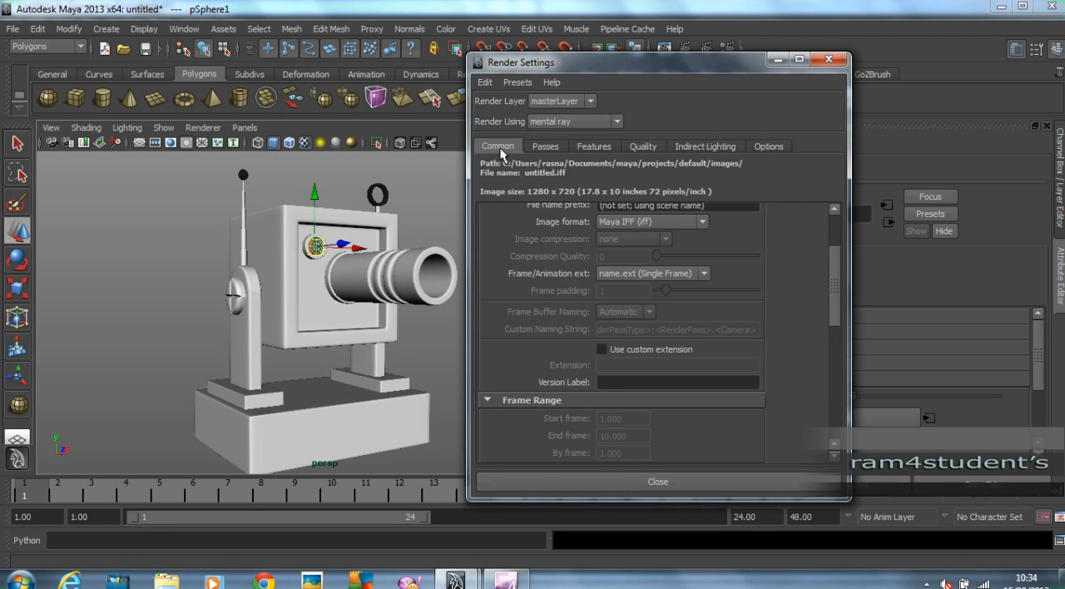
scroll(722, 343, "down", 3)
scroll(721, 341, "down", 3)
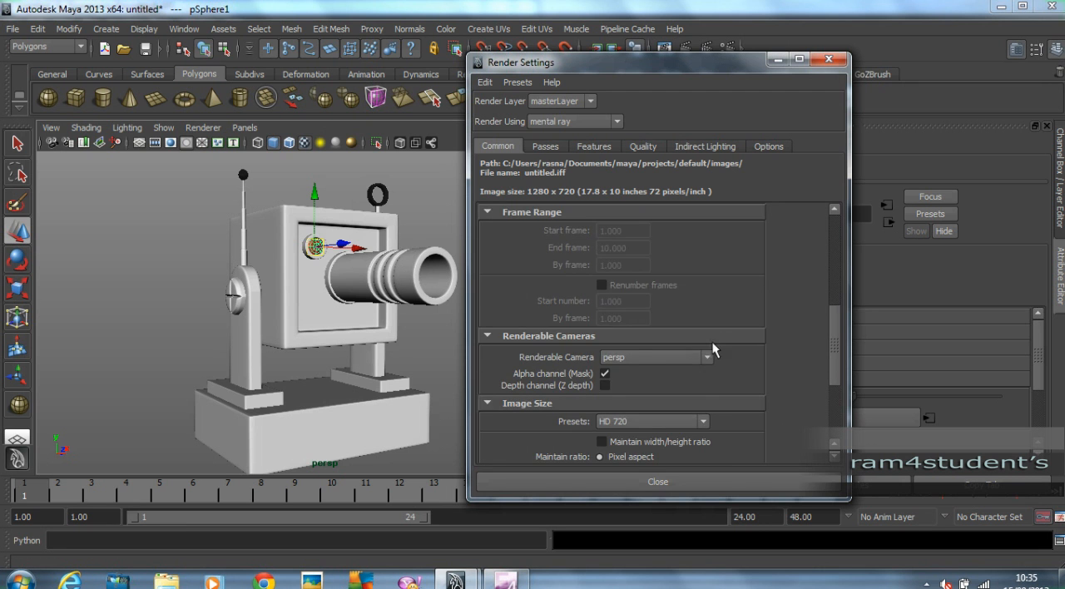
scroll(676, 362, "down", 1)
left_click(614, 328)
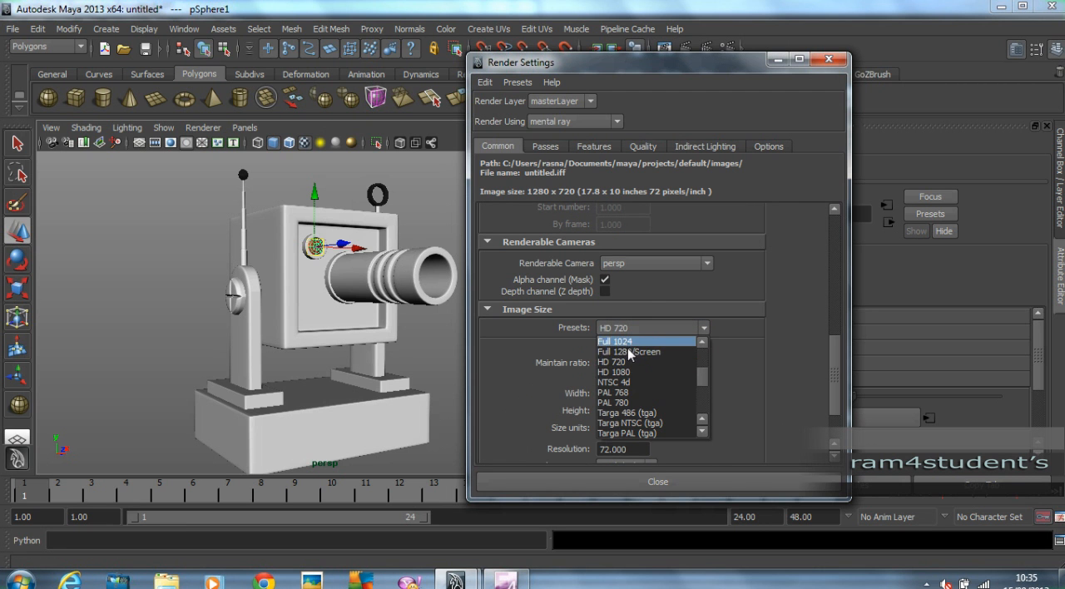
scroll(704, 410, "up", 3)
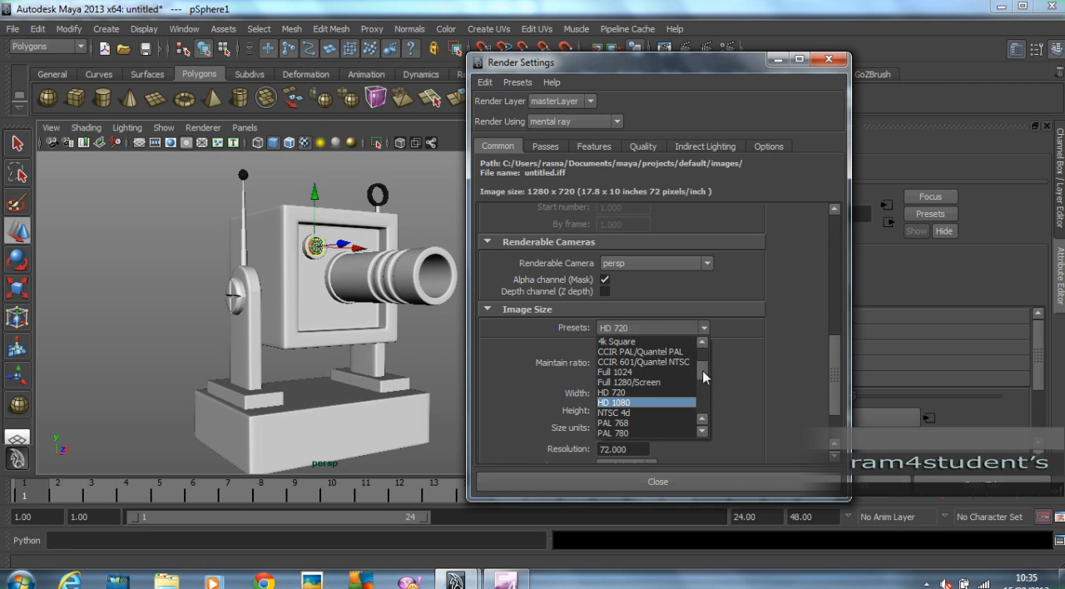
scroll(706, 381, "down", 2)
left_click(618, 376)
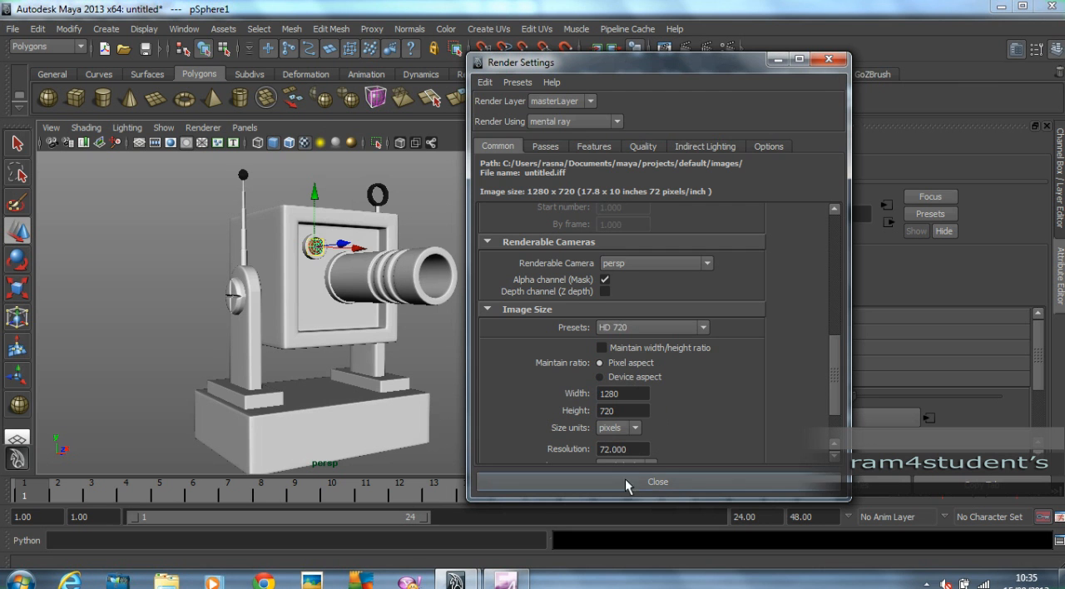
left_click(633, 483)
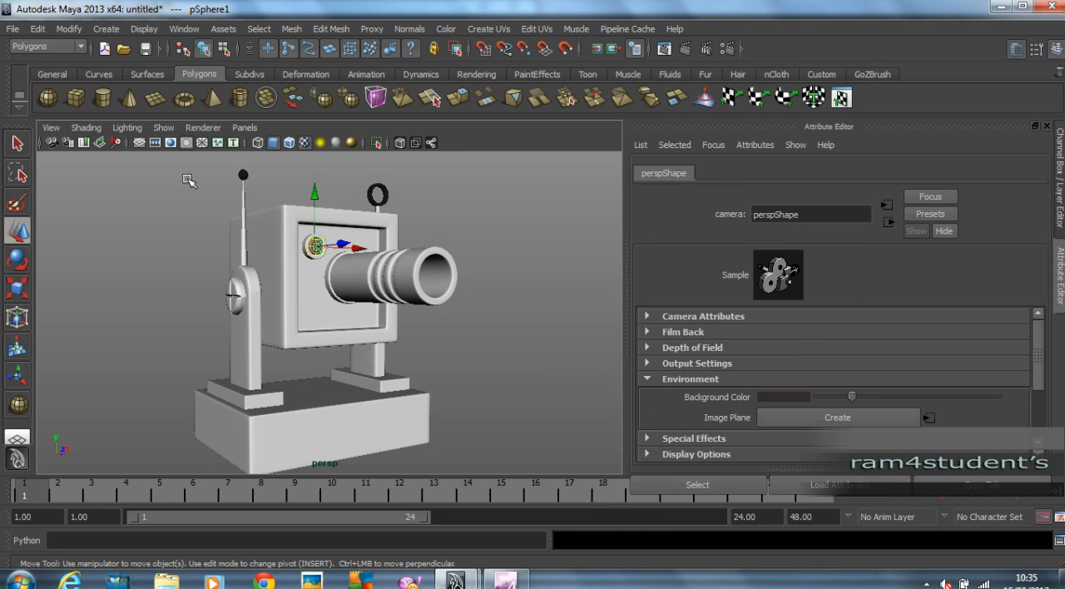
Show the resolution gate in the perspective view and frame the robot larger within it.
left_click(51, 127)
mouse_move(83, 291)
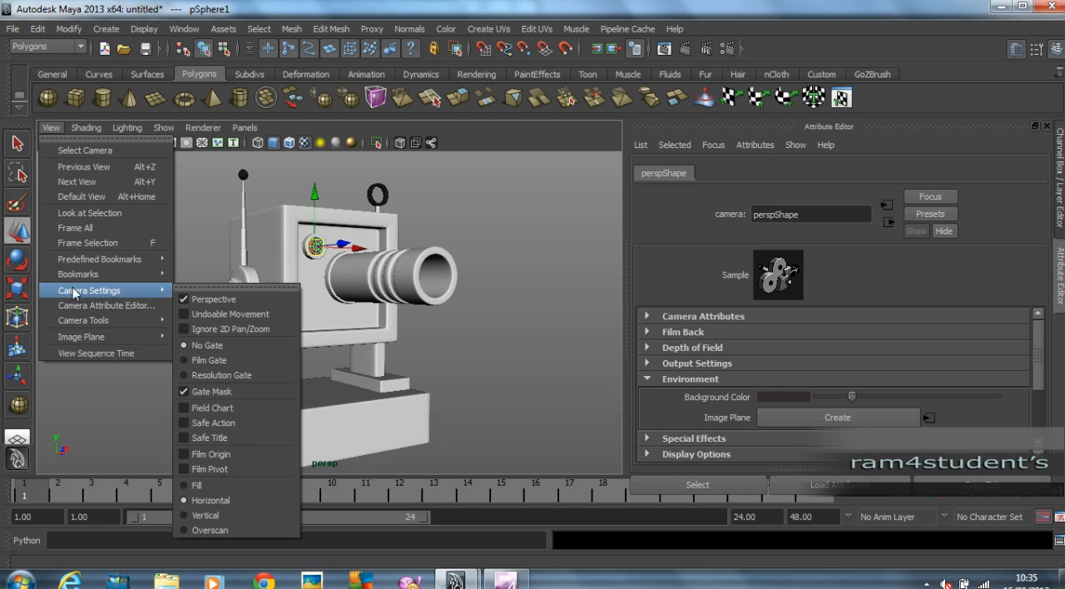
left_click(221, 375)
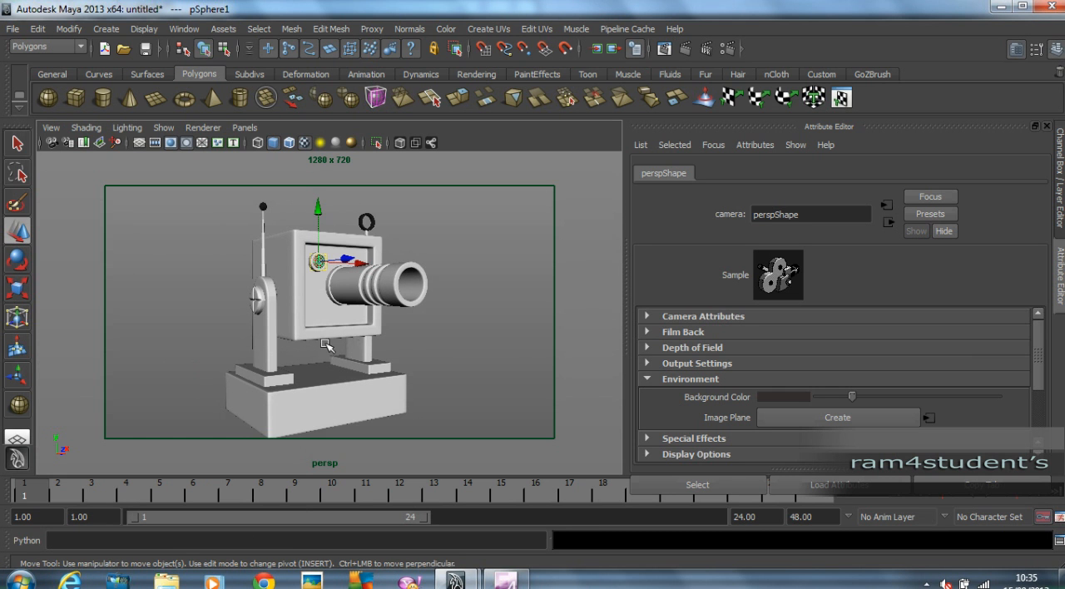
right_click_drag(331, 346, 366, 342, "alt")
middle_click_drag(366, 343, 378, 337, "alt")
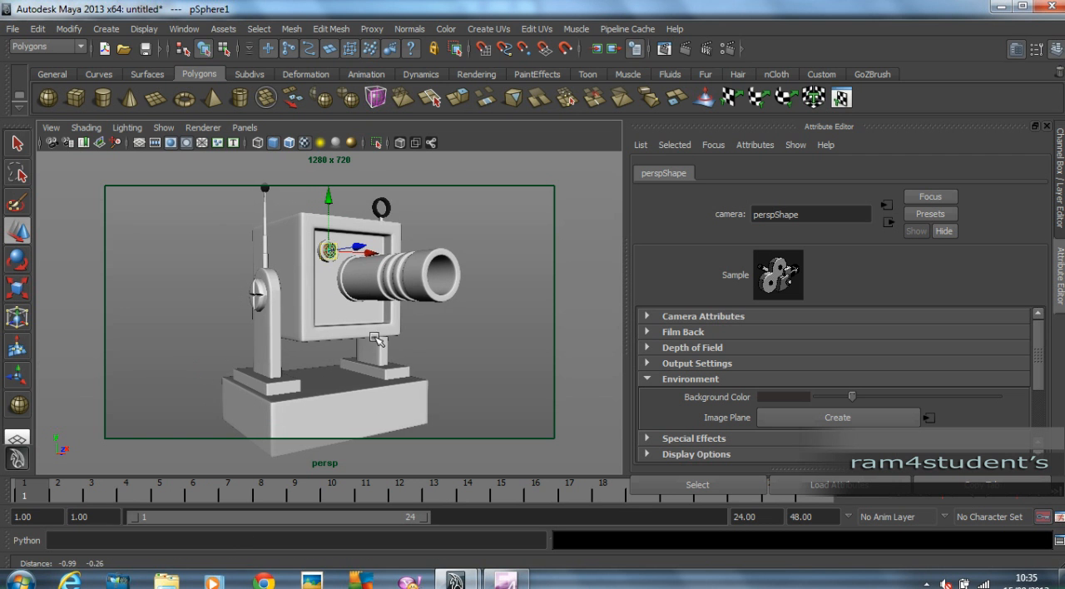
Render the perspective view with mental ray and maximize the render window to inspect the robot.
left_click(664, 49)
left_click_drag(30, 13, 153, 106)
left_click(166, 145)
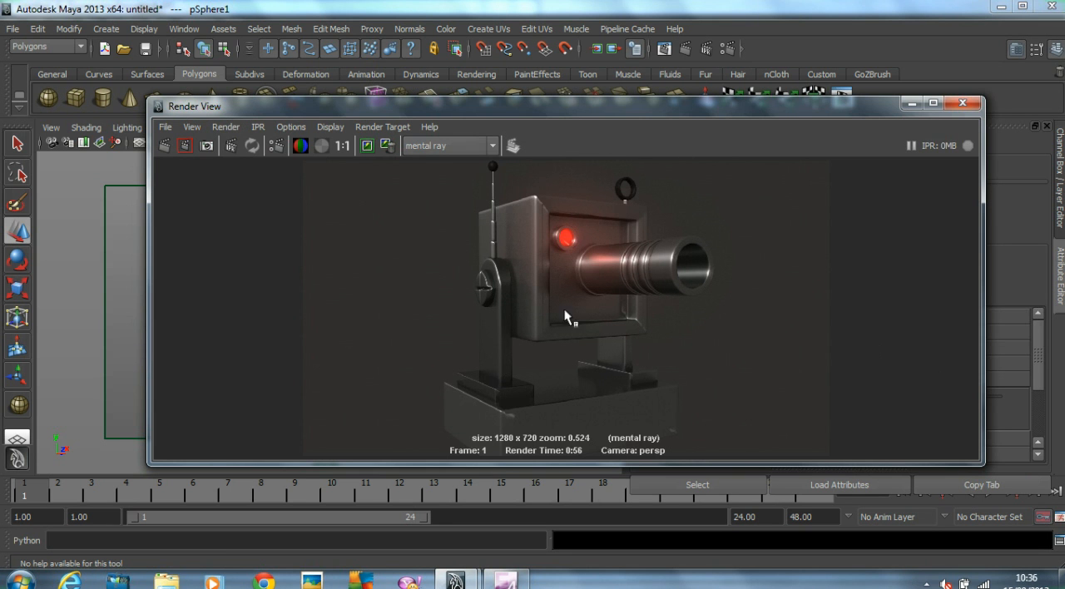
double_click(448, 108)
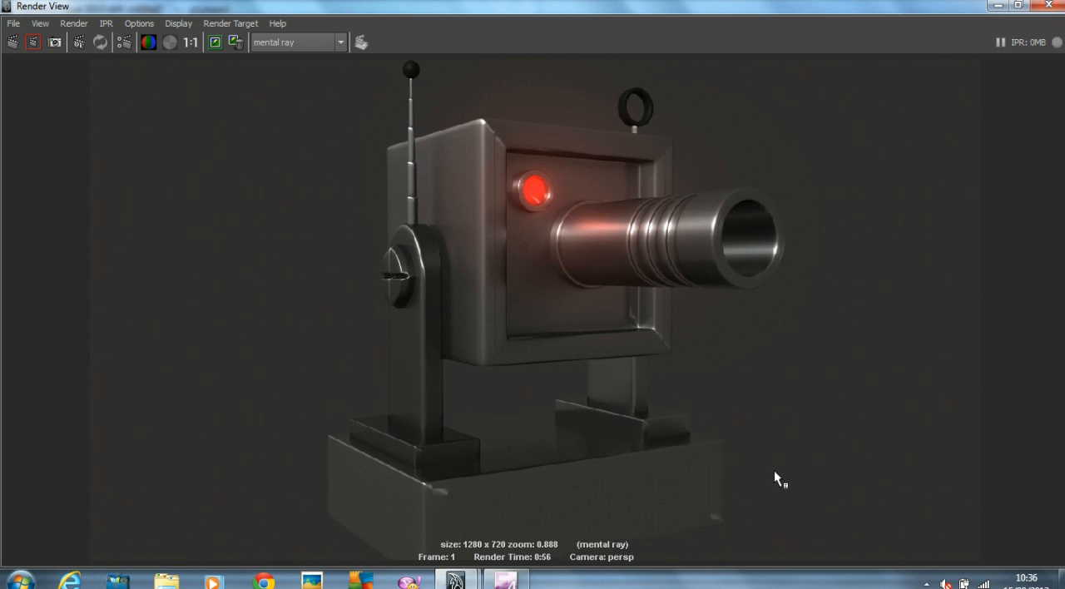
left_click(926, 584)
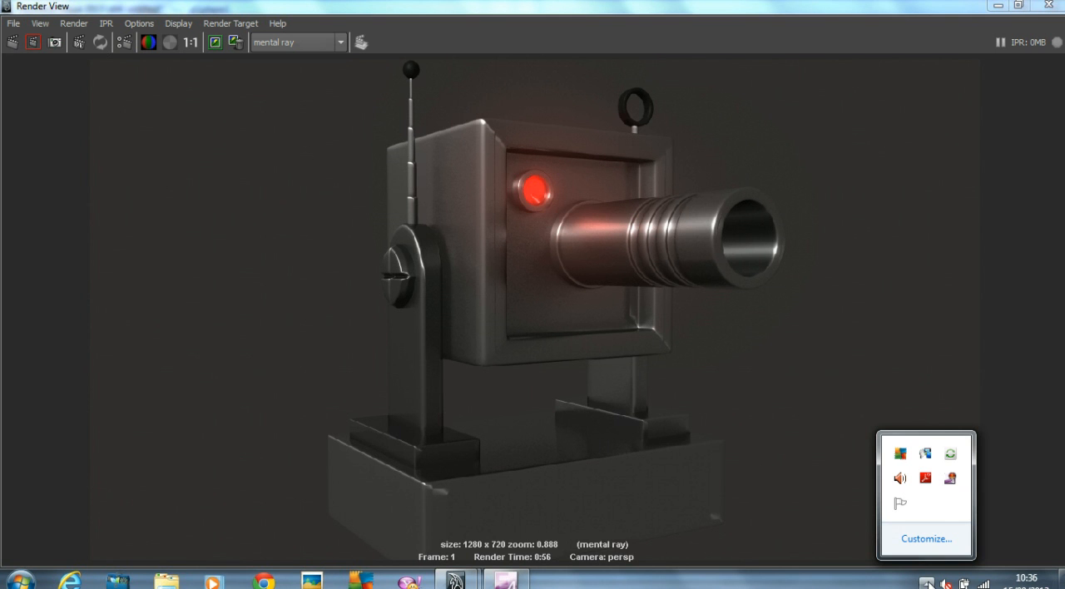
right_click(950, 478)
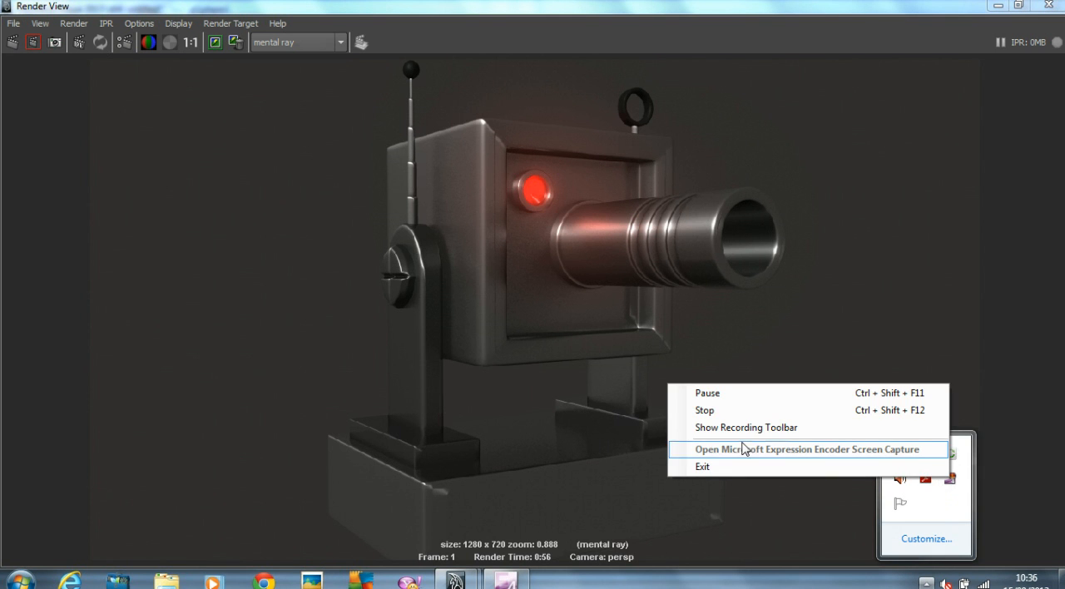